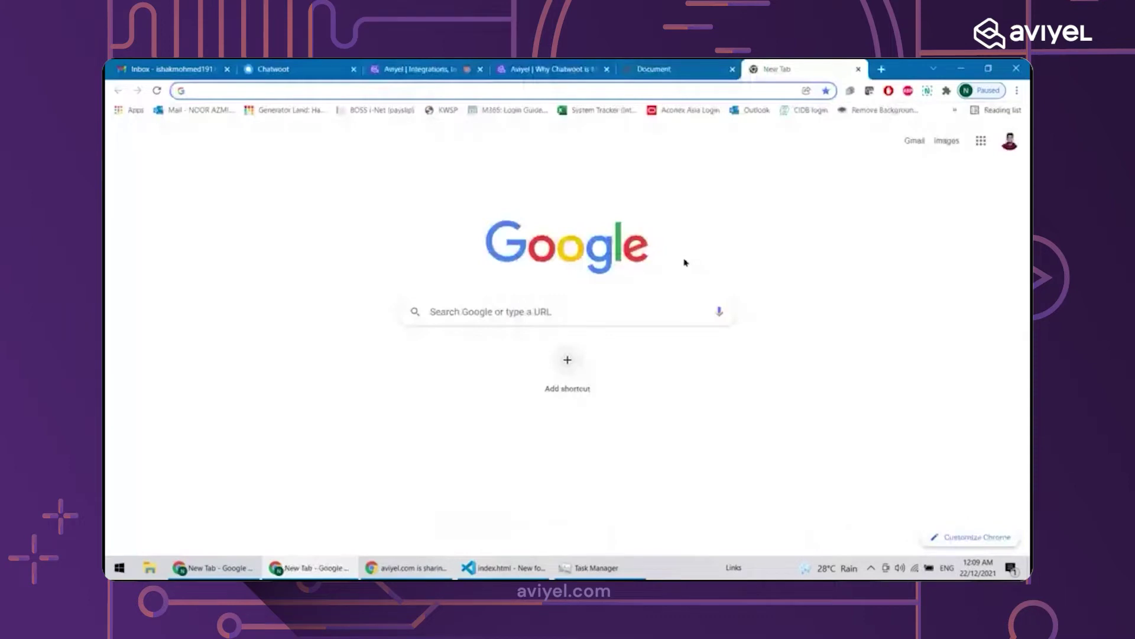
# Search Google for chatwoot and open chatwoot.com, closing the search results tab
pyautogui.write('chatwoot')
pyautogui.press('Return')
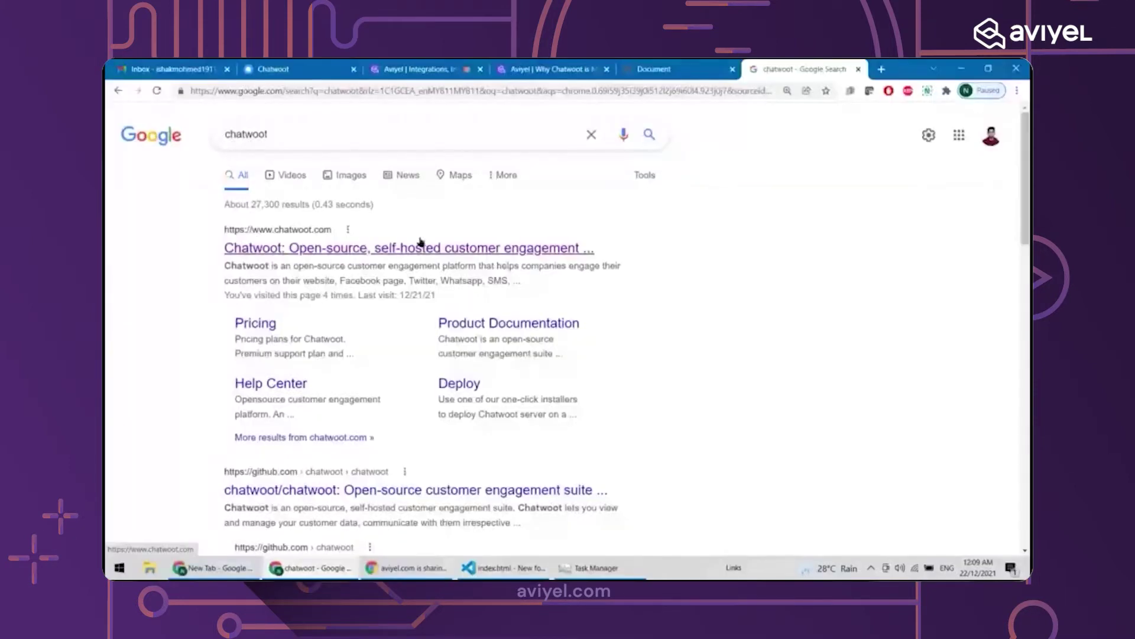
pyautogui.click(421, 246)
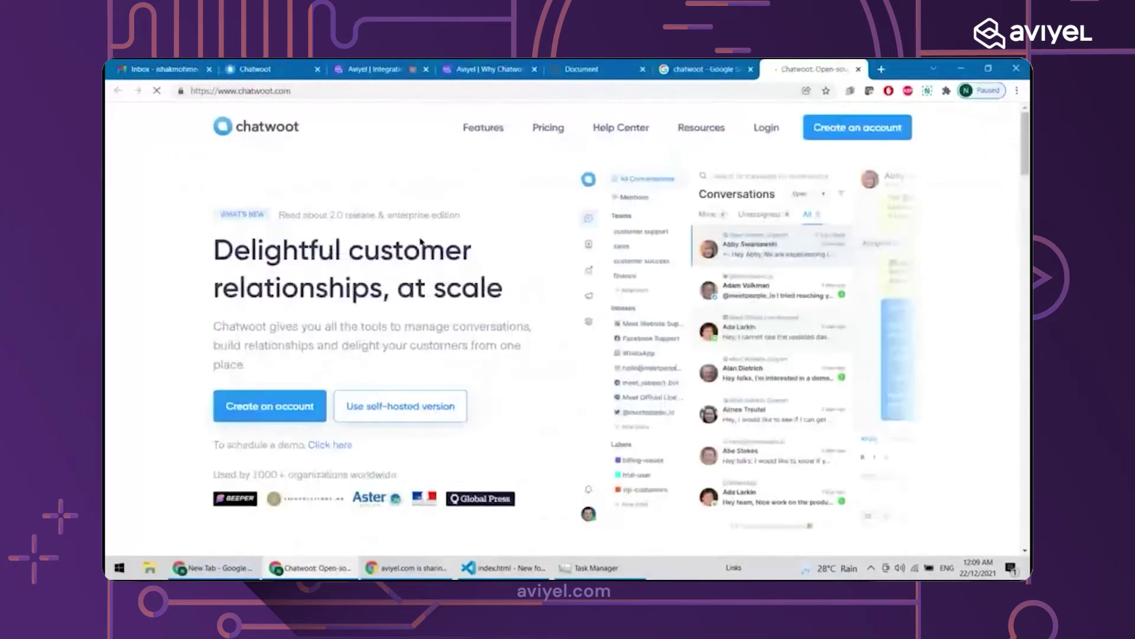
pyautogui.click(751, 69)
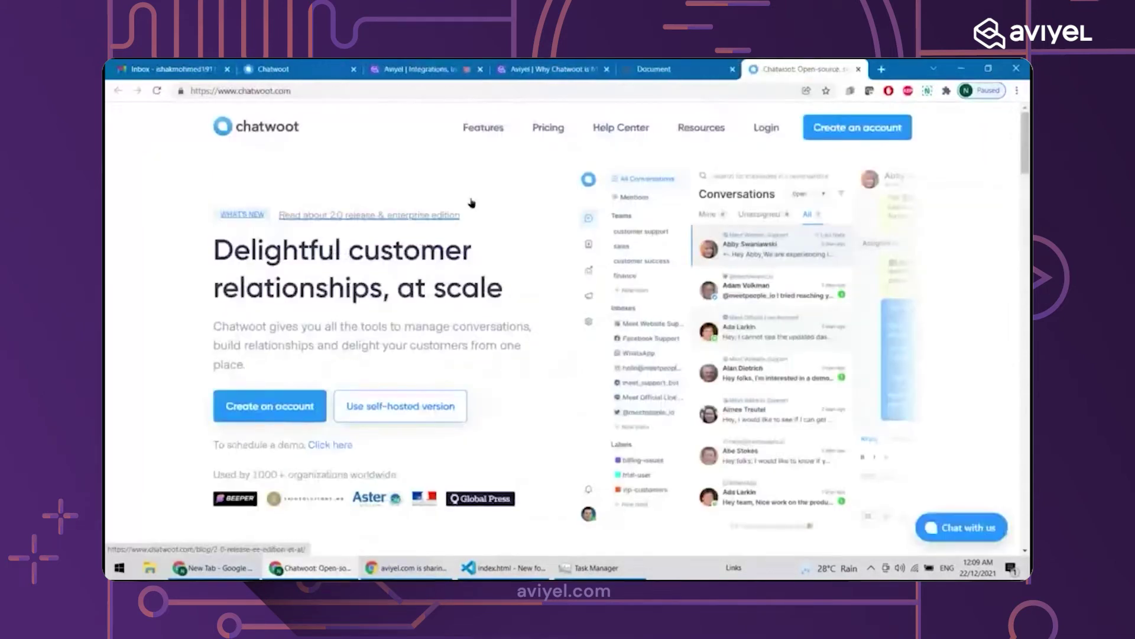
# Browse the Chatwoot homepage and start creating a new account
pyautogui.scroll(-1, 106, 263)
pyautogui.scroll(-3, 106, 263)
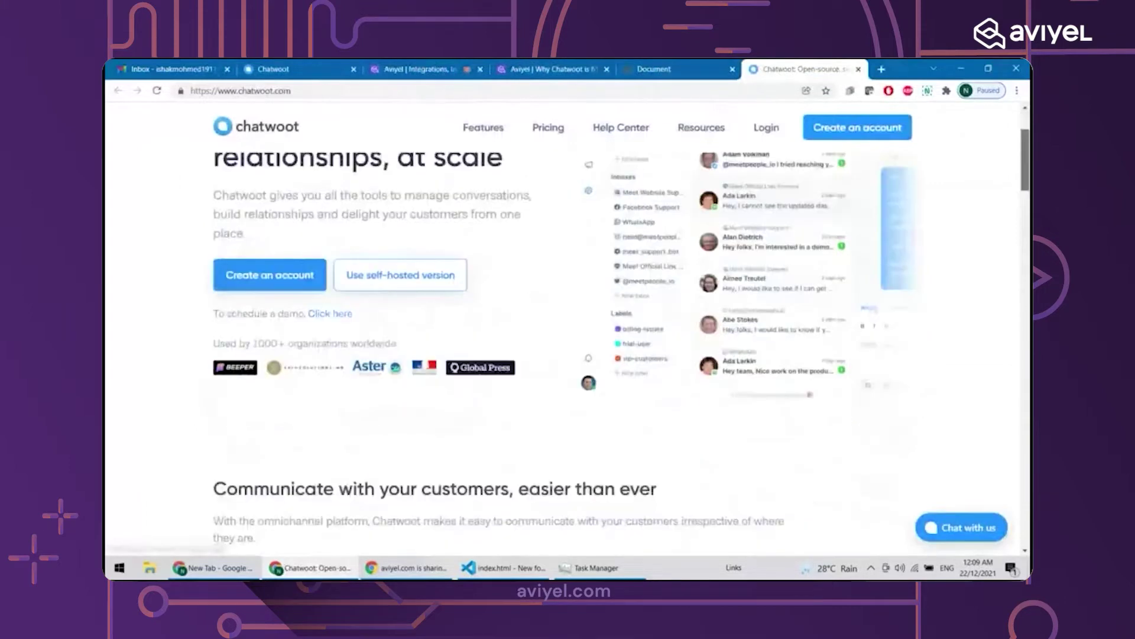
pyautogui.scroll(4, 780, 161)
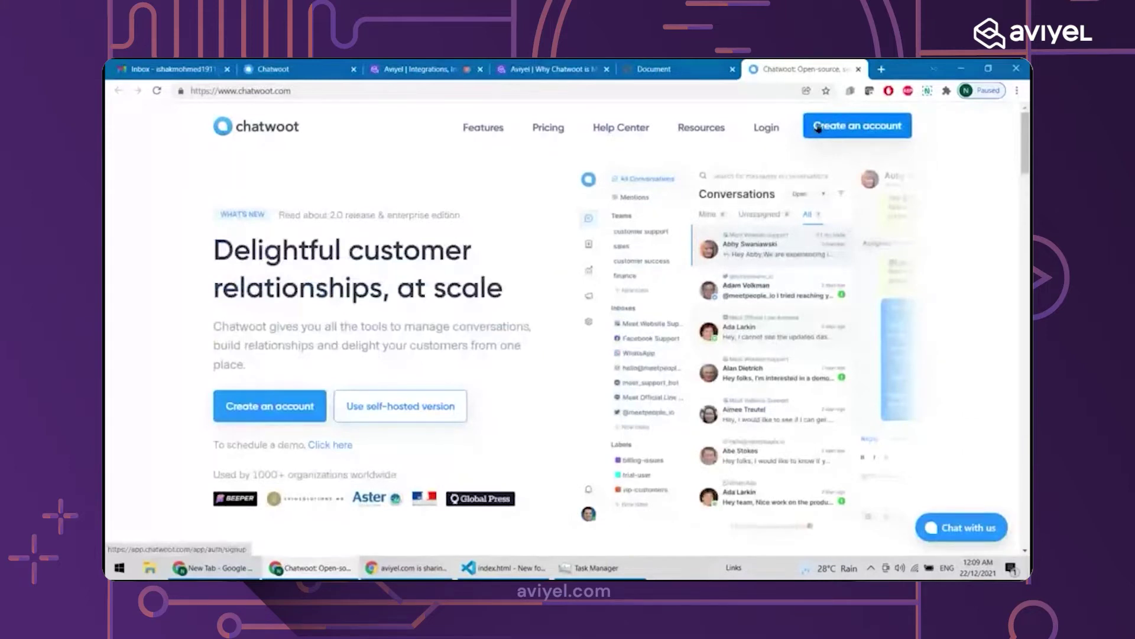
pyautogui.click(818, 129)
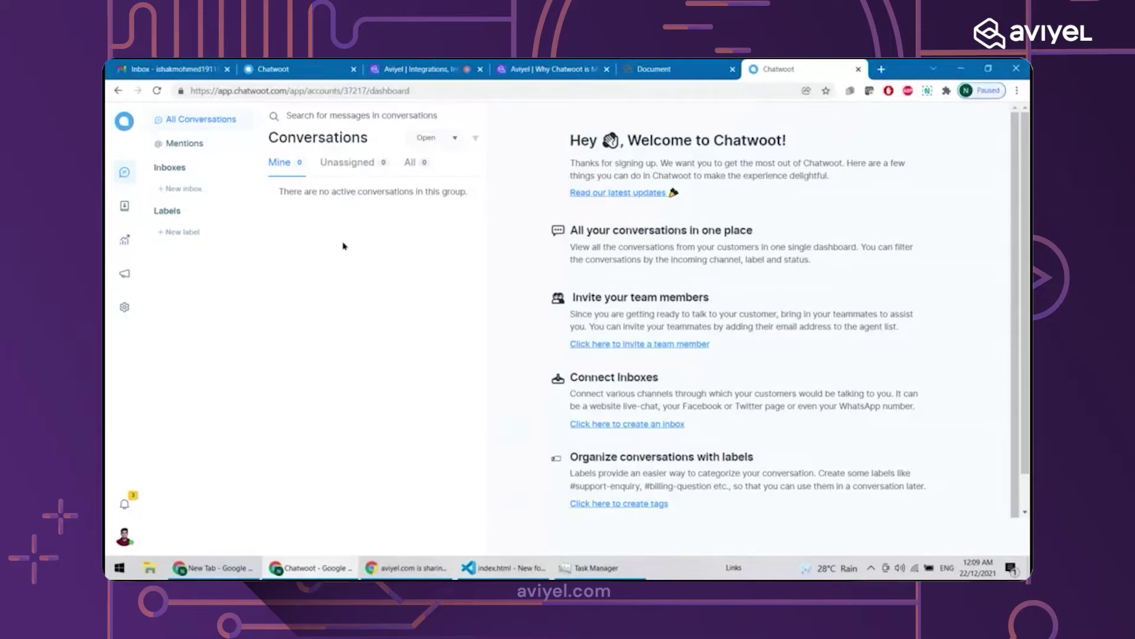
# Start a new inbox and pick the Email card from the channel list
pyautogui.scroll(3, 256, 251)
pyautogui.click(183, 189)
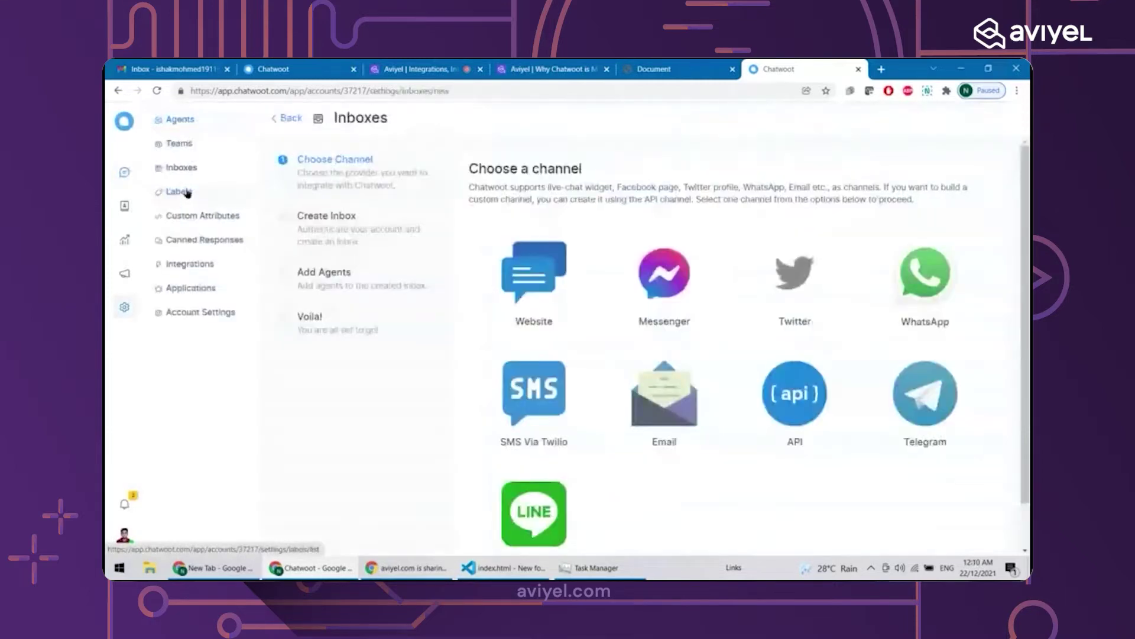
pyautogui.scroll(-1, 384, 489)
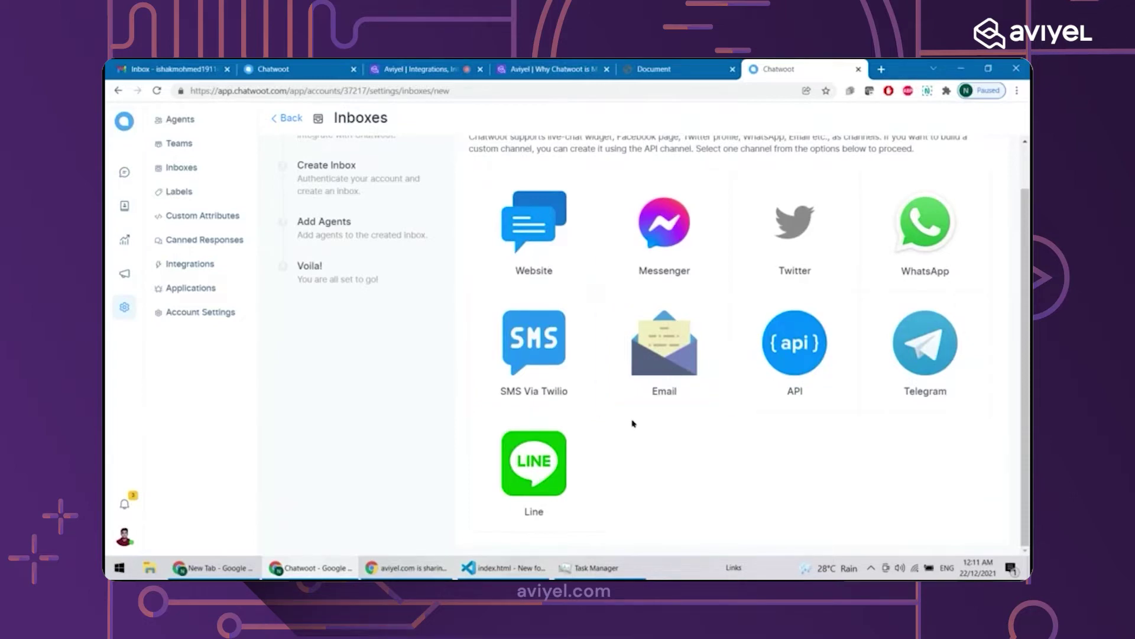
pyautogui.click(646, 369)
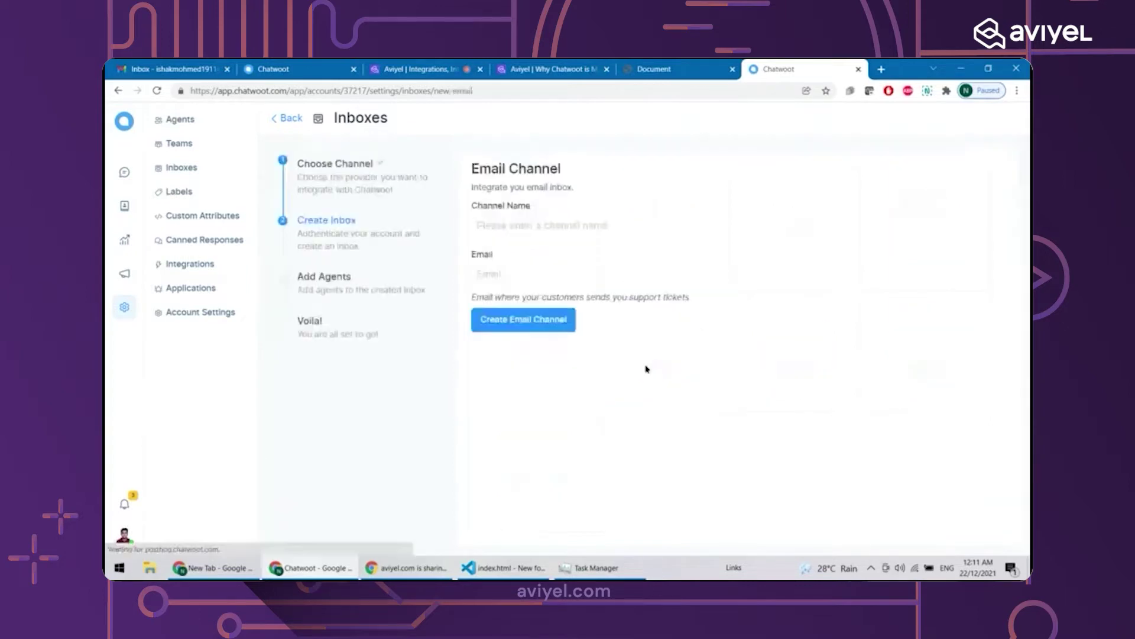
# Create an Email channel named 'My Amazing Business' with the support email address
pyautogui.click(561, 222)
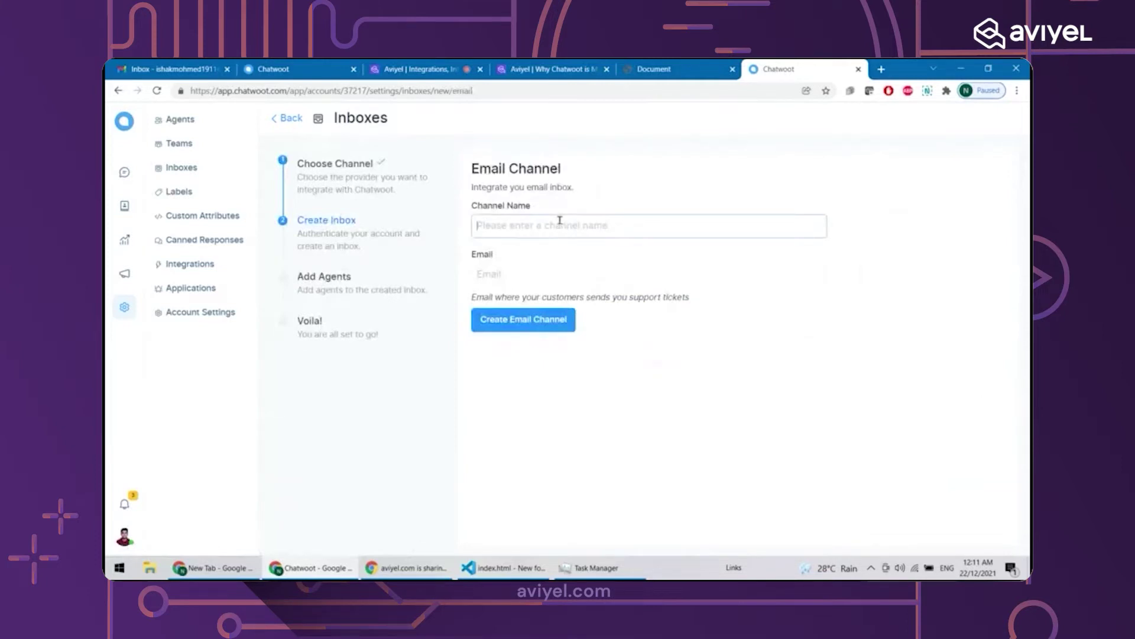
pyautogui.write('My Amazi')
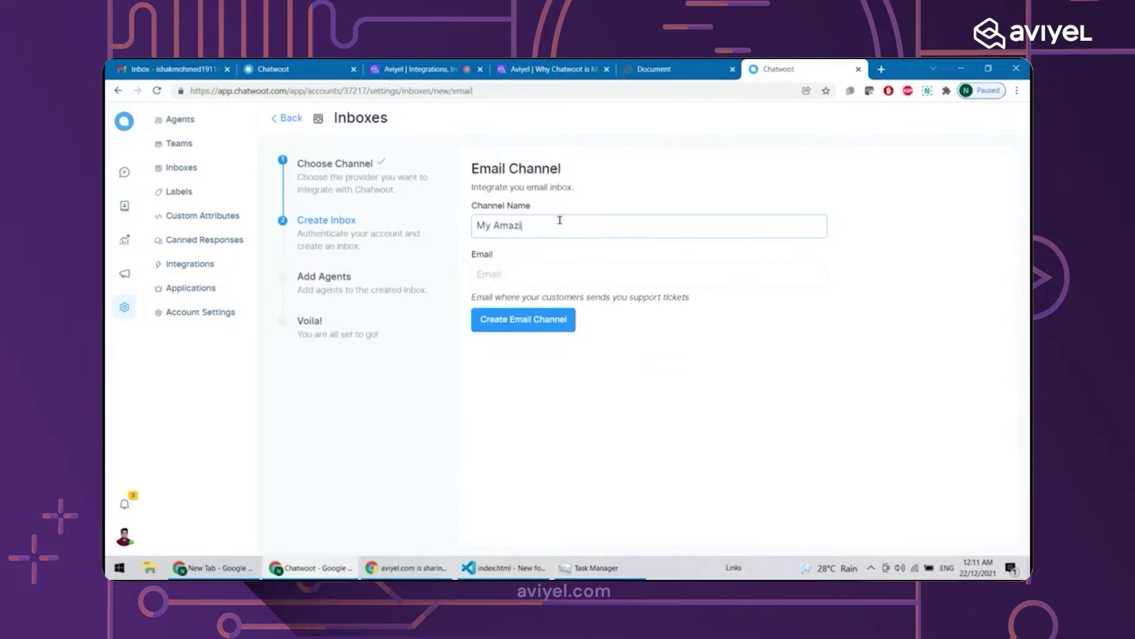
pyautogui.write('ng Business')
pyautogui.click(515, 275)
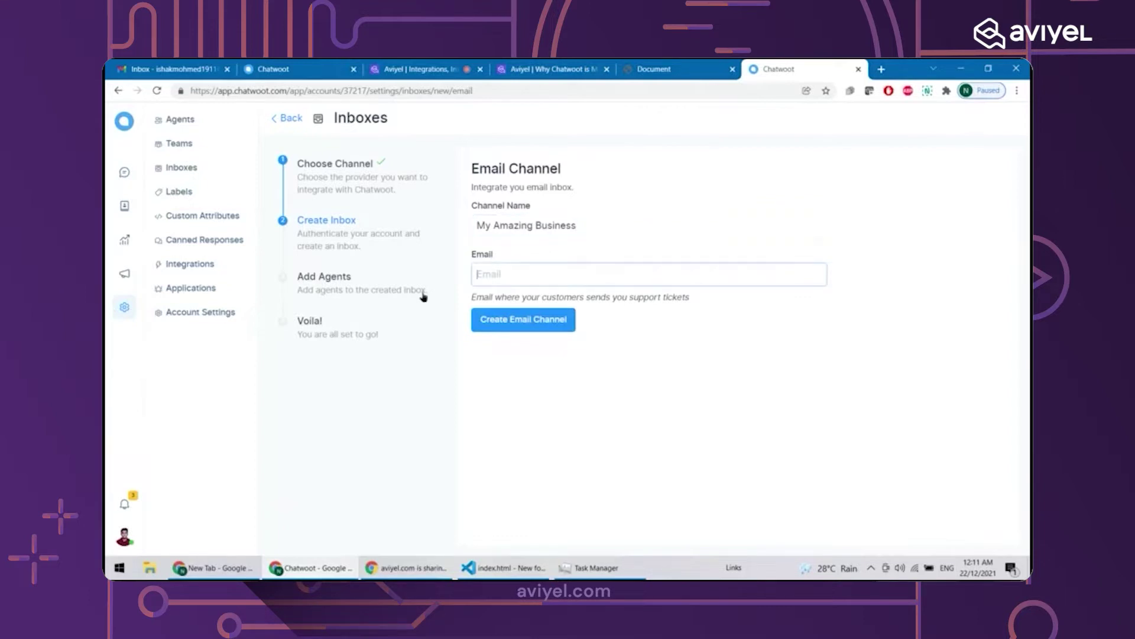
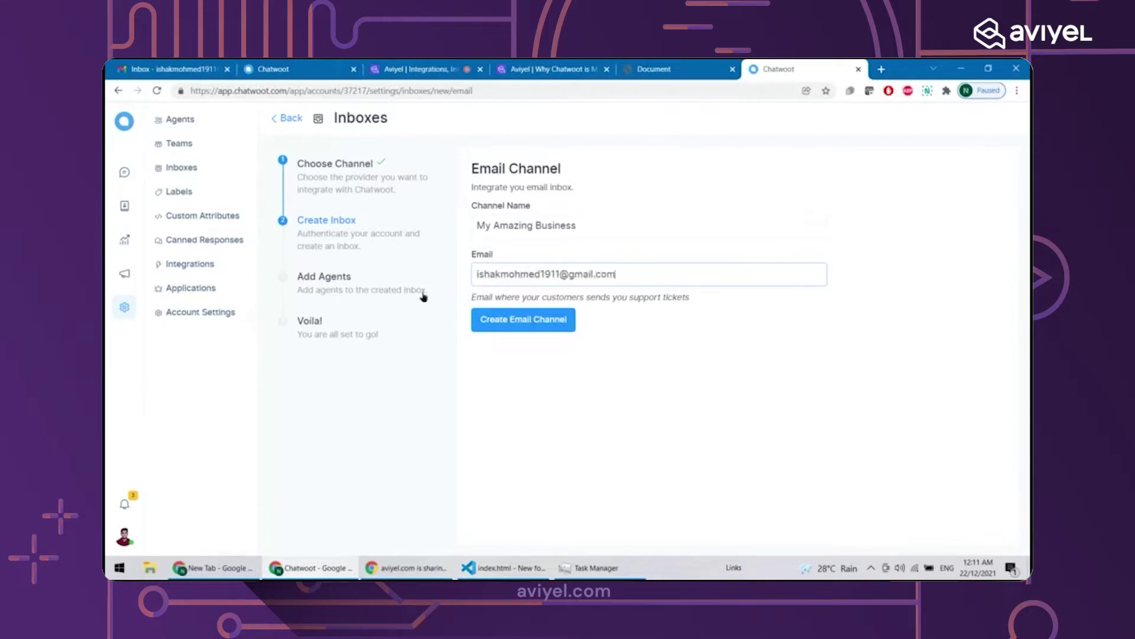
pyautogui.click(515, 321)
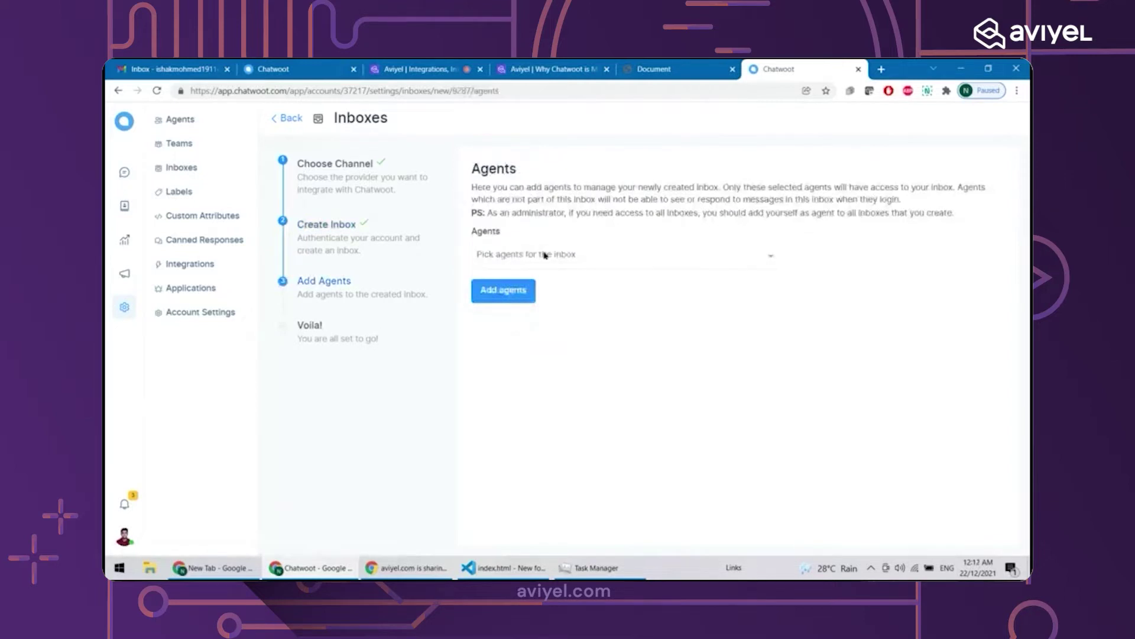
# Assign the account's own agent to the My Amazing Business inbox and finish setup
pyautogui.click(599, 253)
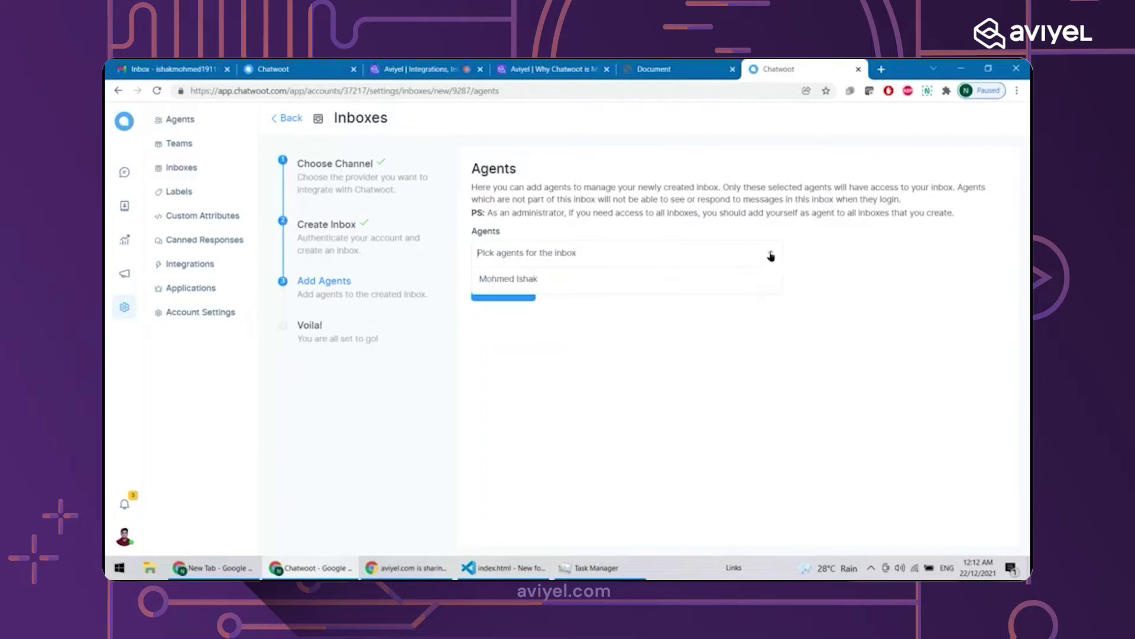
pyautogui.click(687, 279)
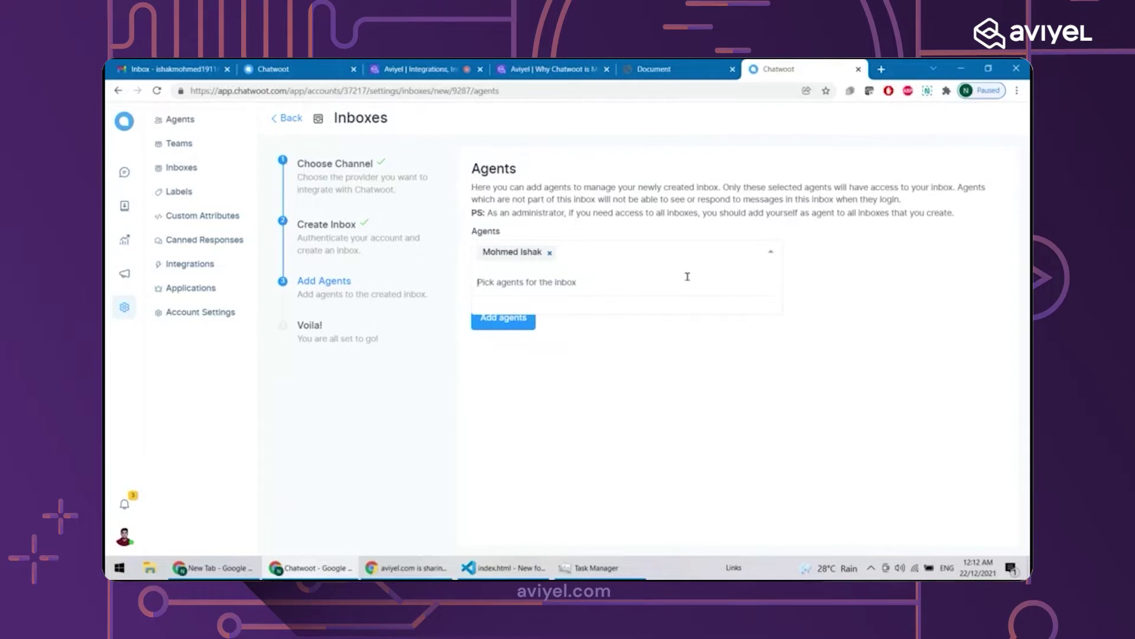
pyautogui.click(724, 457)
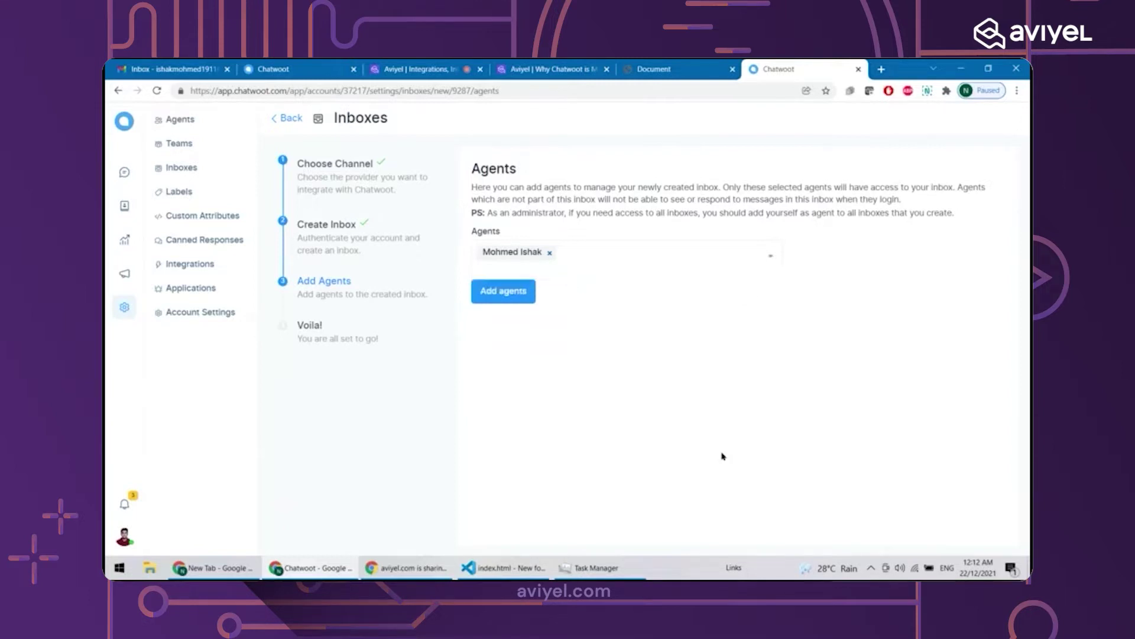
pyautogui.click(501, 292)
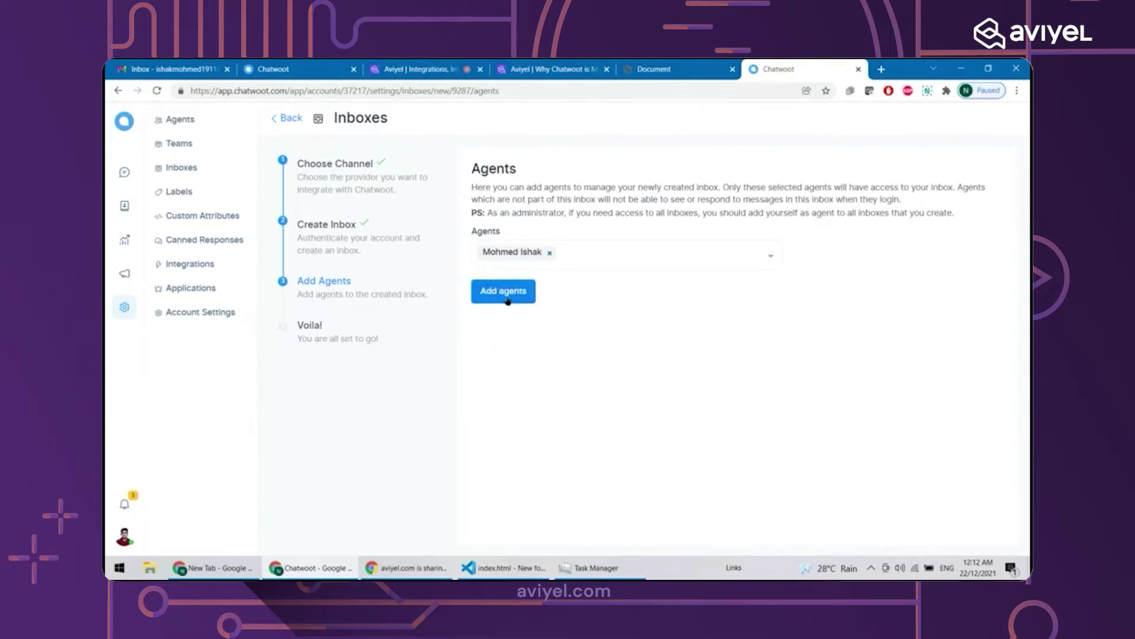
pyautogui.click(508, 301)
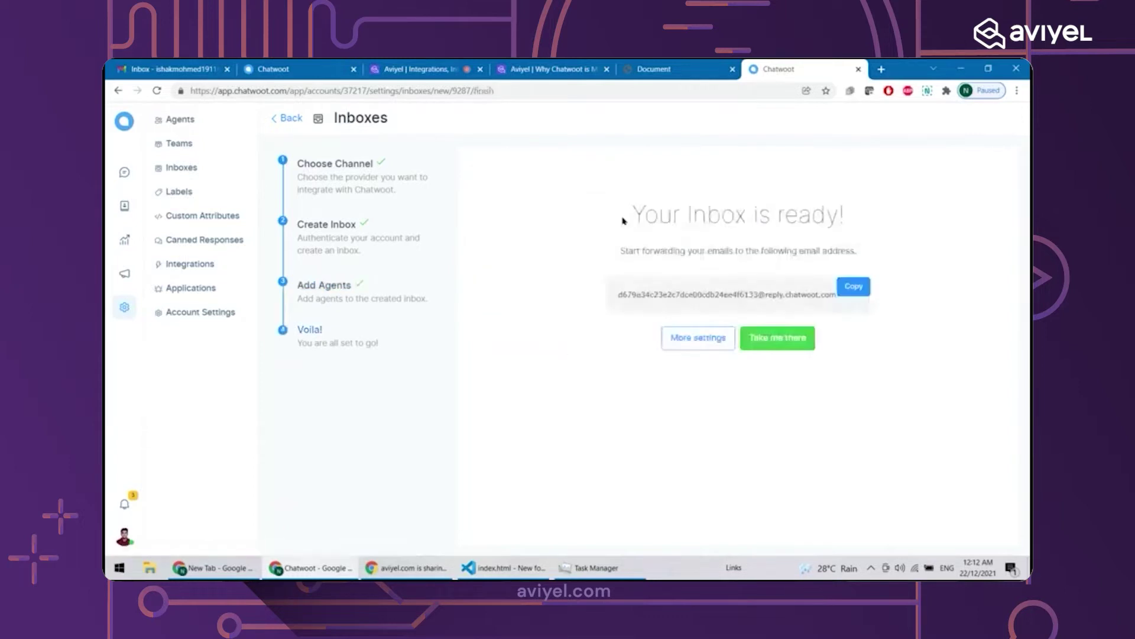
# Select the complete forwarding email address shown on the 'Your Inbox is ready!' page
pyautogui.tripleClick(732, 254)
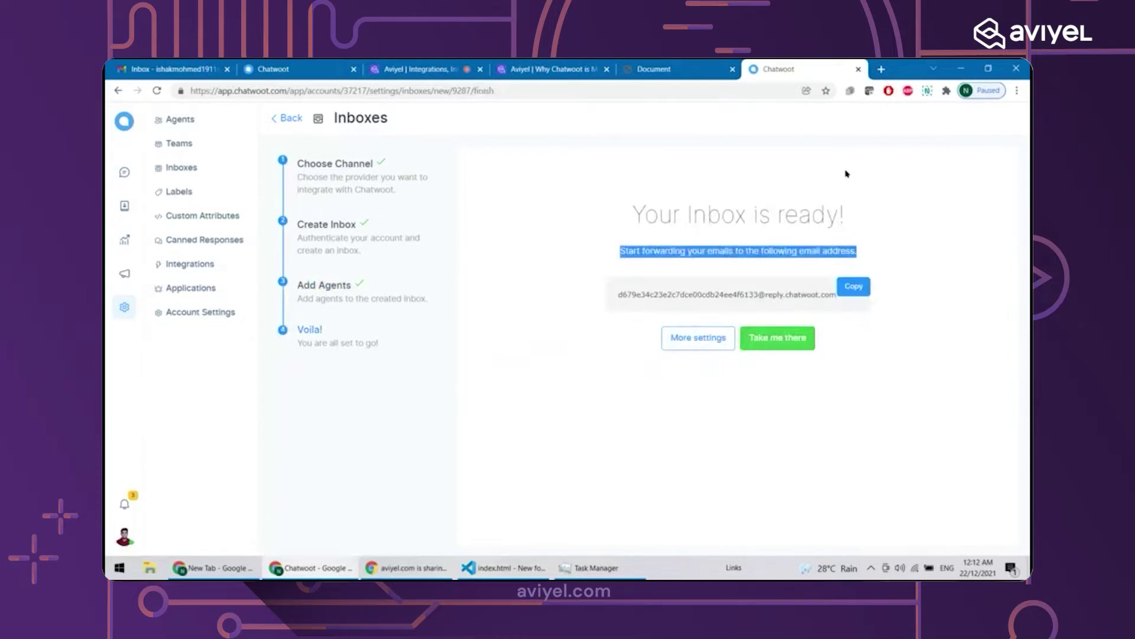
pyautogui.click(749, 288)
pyautogui.tripleClick(749, 288)
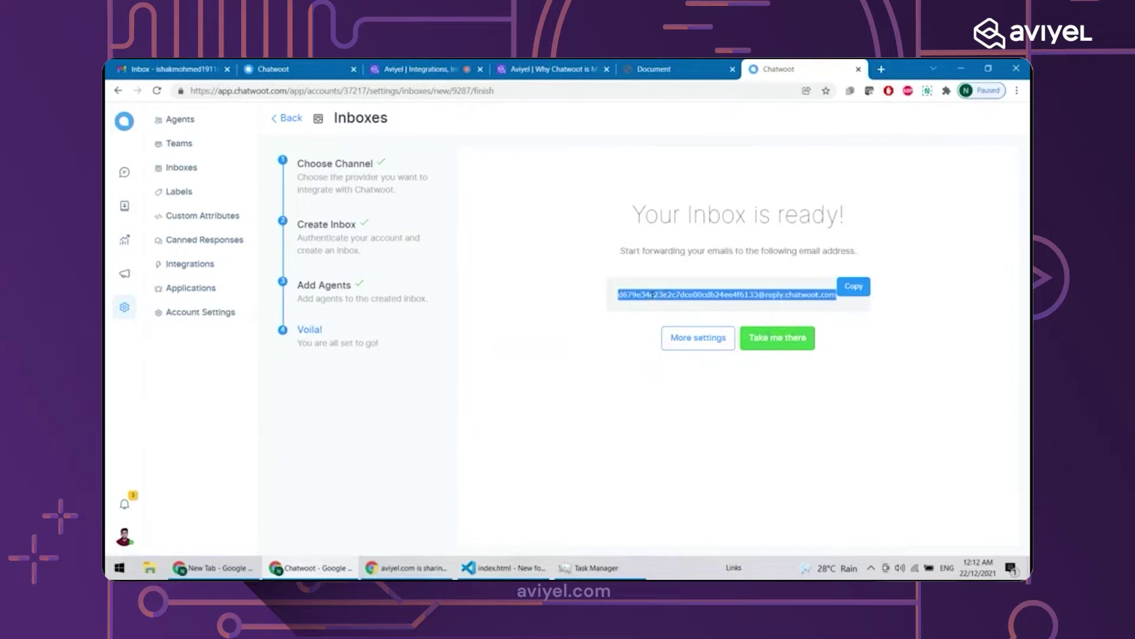
pyautogui.click(653, 294)
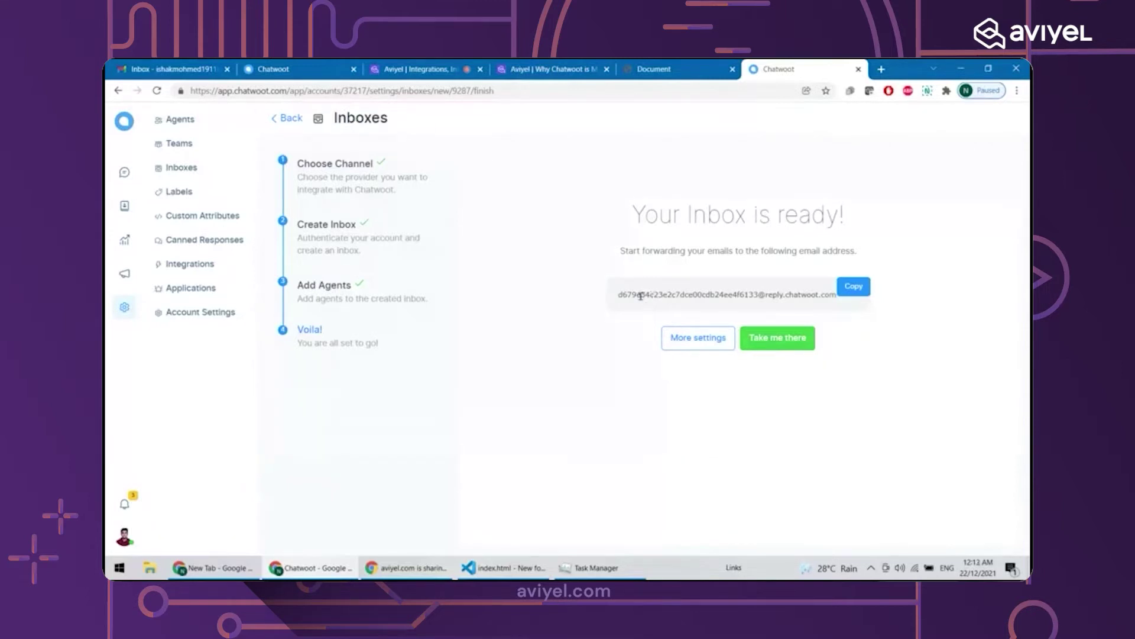
pyautogui.tripleClick(640, 296)
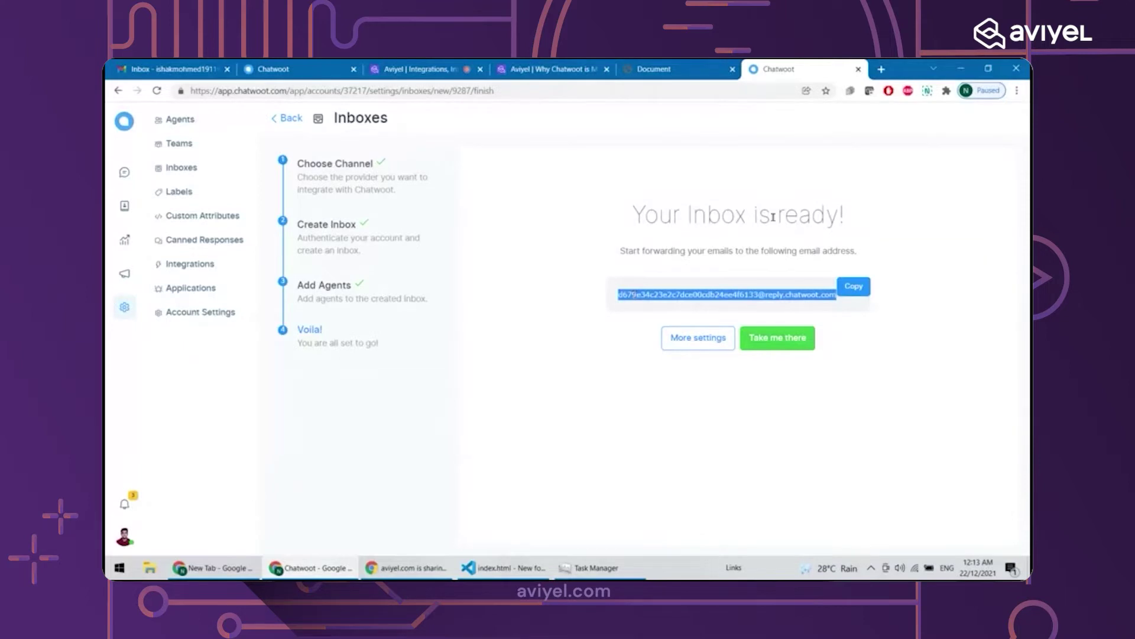
pyautogui.click(733, 292)
pyautogui.tripleClick(734, 292)
# Search Google for gmail in a new tab and open the Gmail inbox
pyautogui.click(886, 71)
pyautogui.write('g')
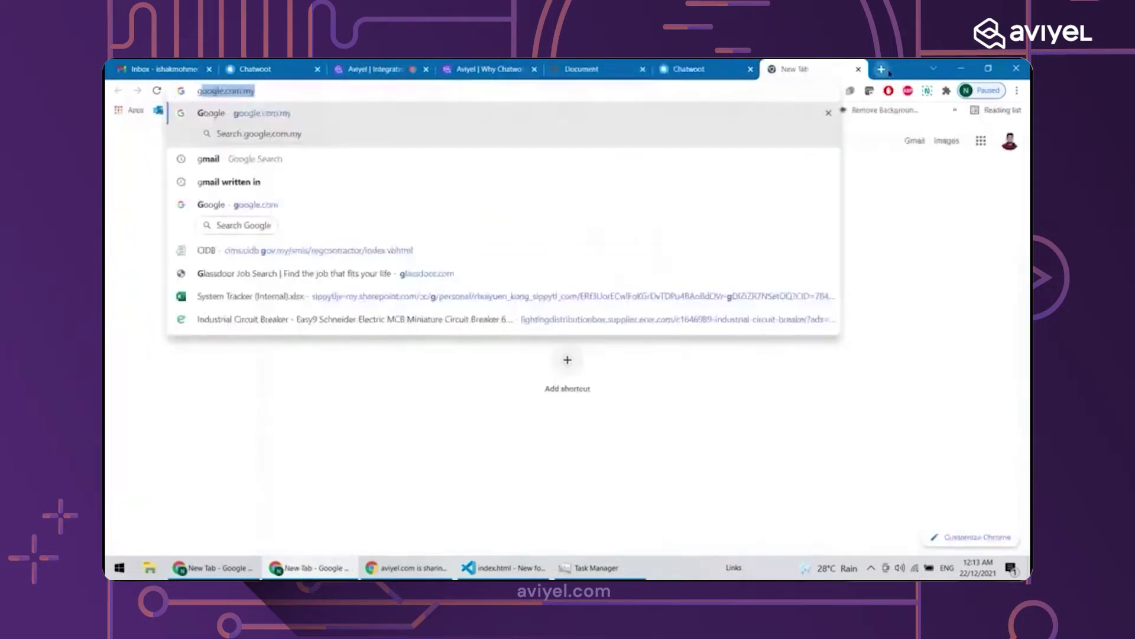
pyautogui.write('mail')
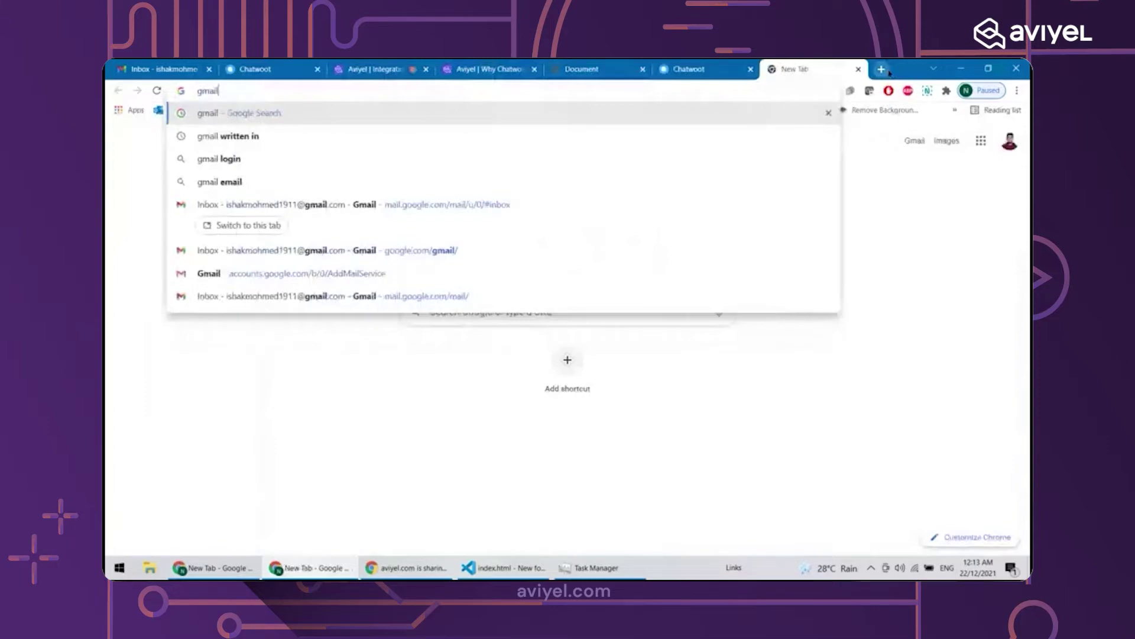
pyautogui.press('Return')
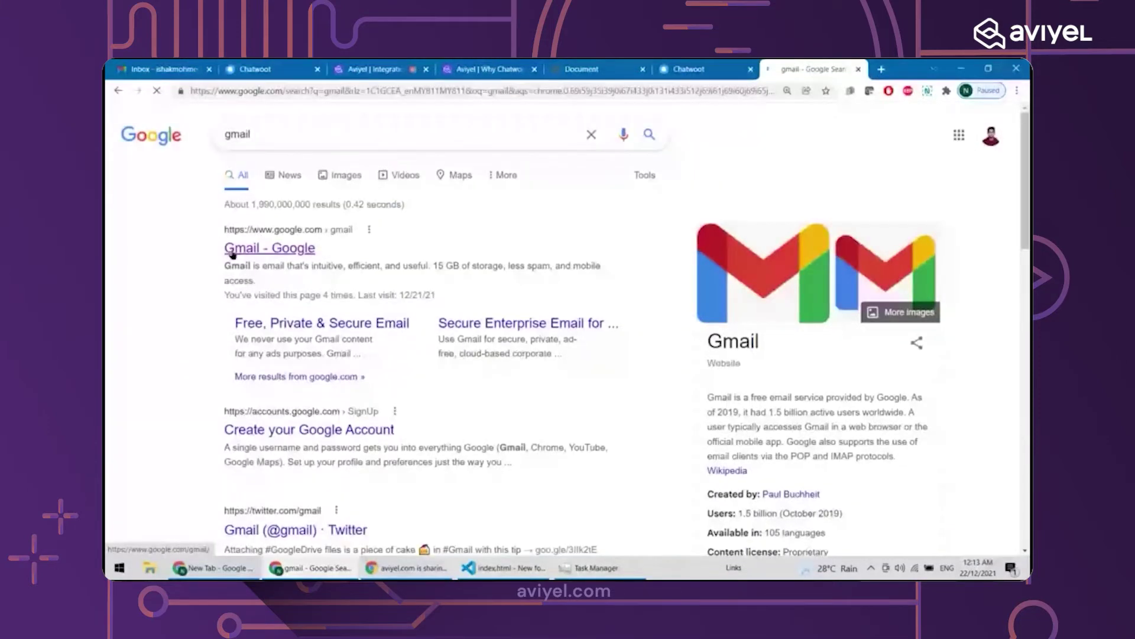
pyautogui.click(233, 252)
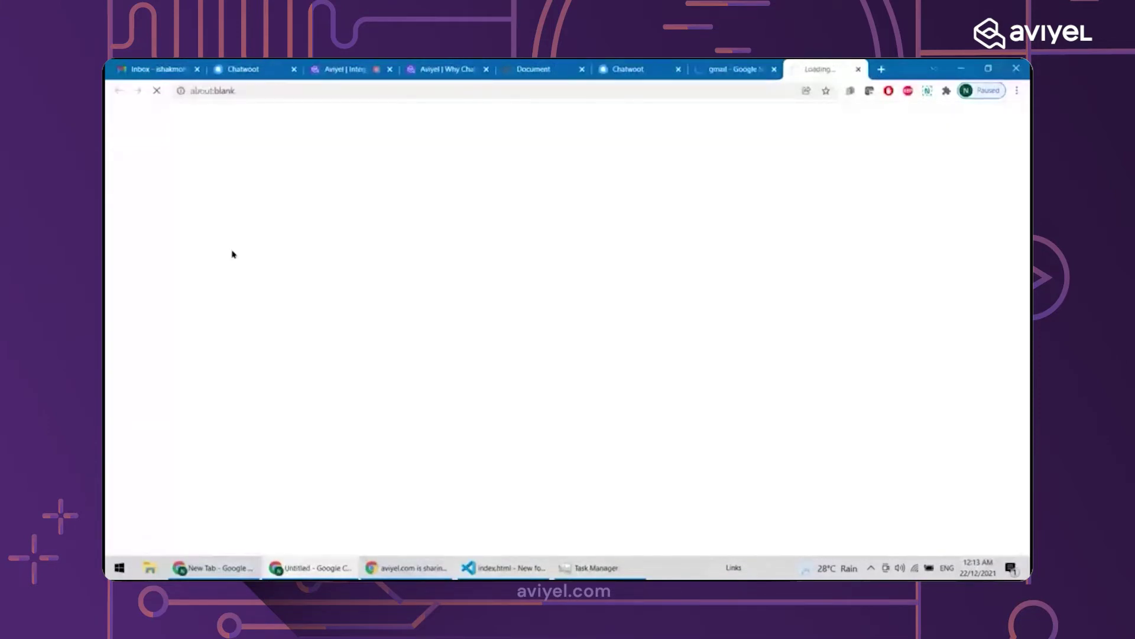
pyautogui.hotkey('ctrl', 'shift', 'Tab')
pyautogui.hotkey('ctrl', 'shift', 'Tab')
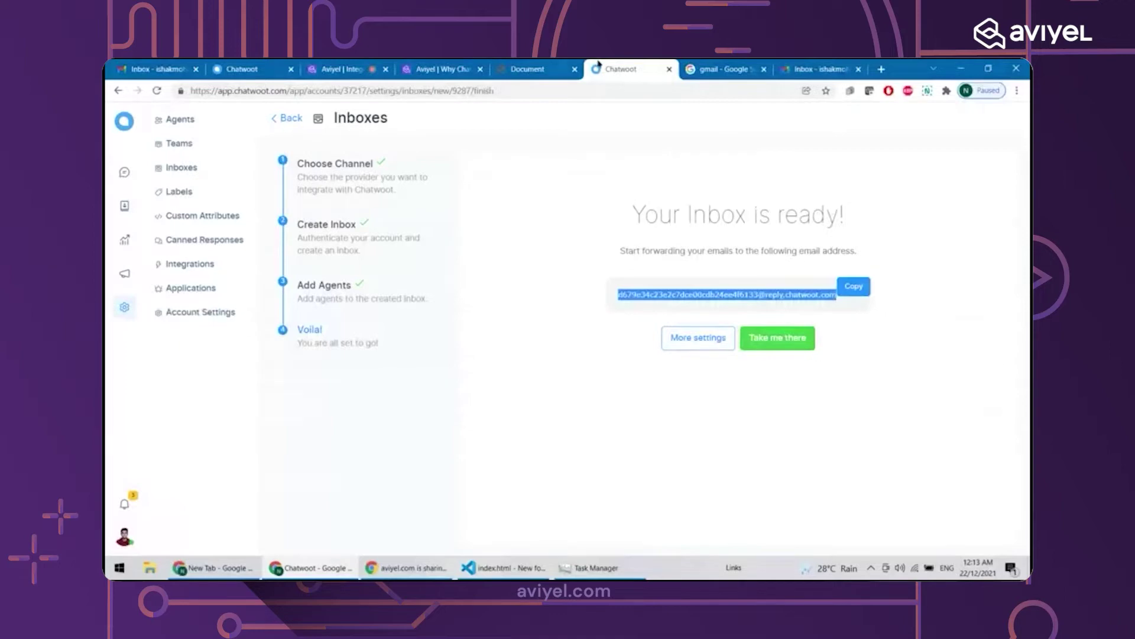
pyautogui.click(821, 69)
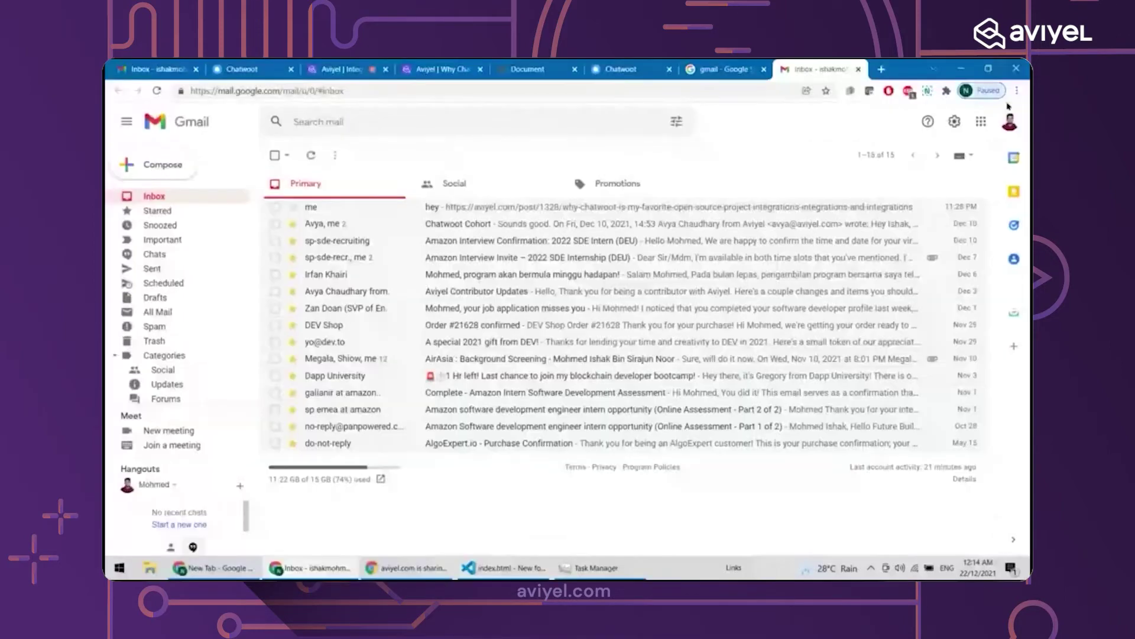
# Open Gmail's full Settings page on the General tab via Quick settings
pyautogui.click(1010, 120)
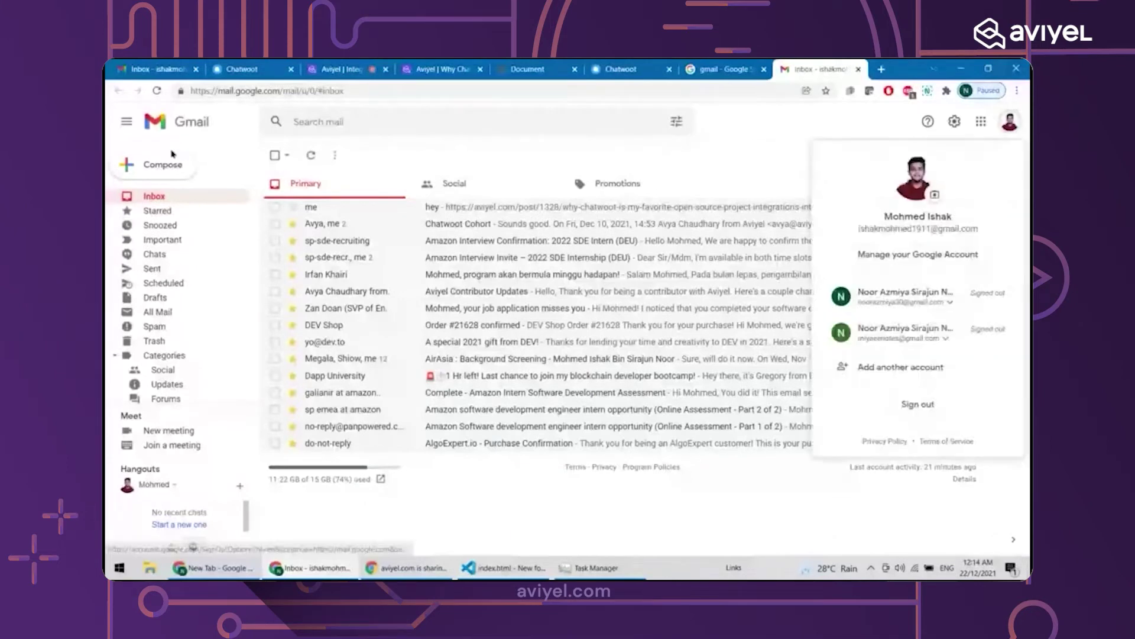
pyautogui.click(588, 169)
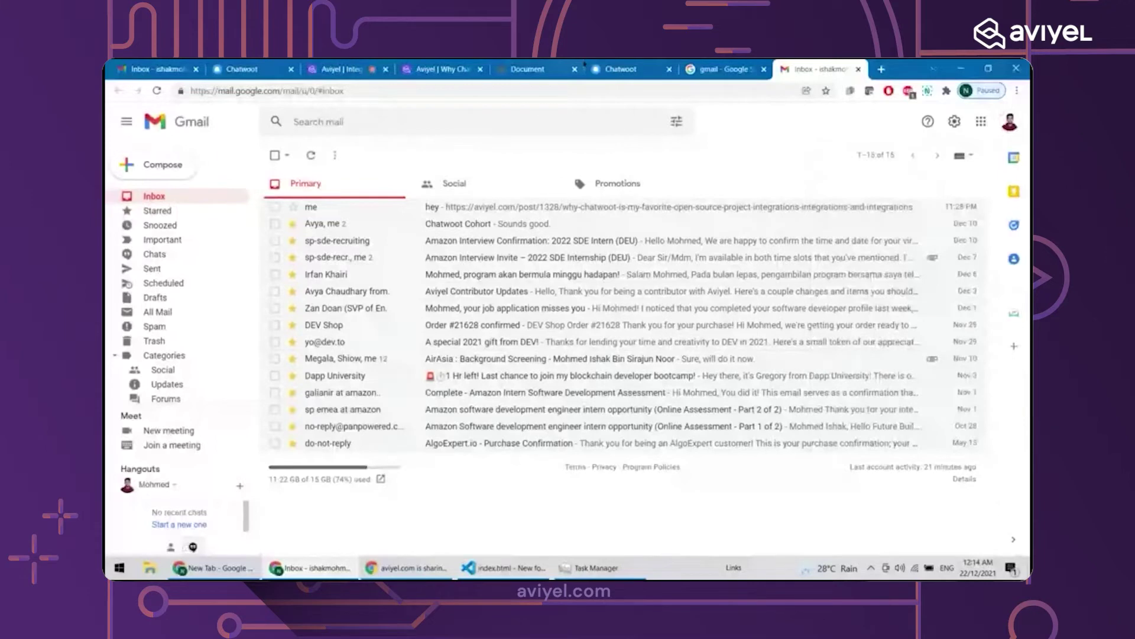
pyautogui.click(641, 71)
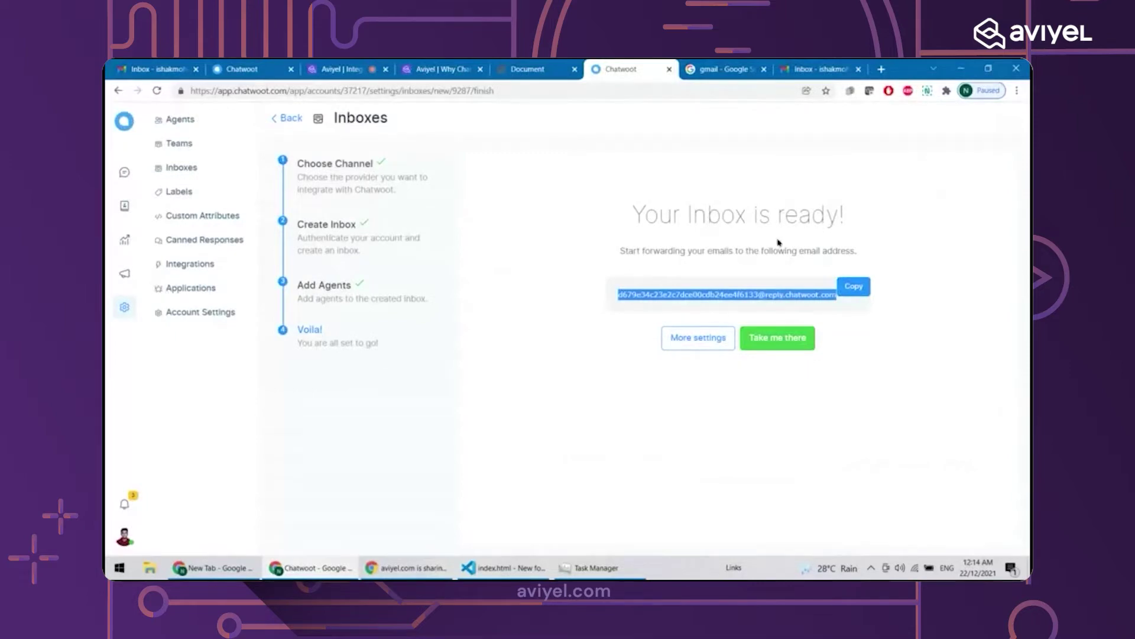
pyautogui.click(791, 65)
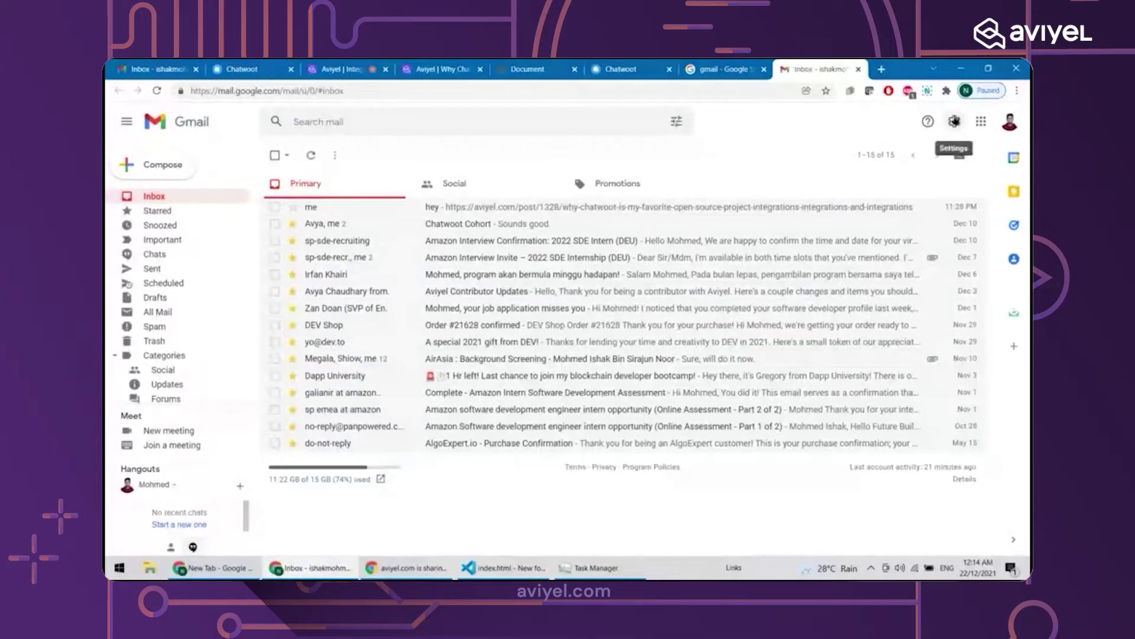
pyautogui.click(955, 122)
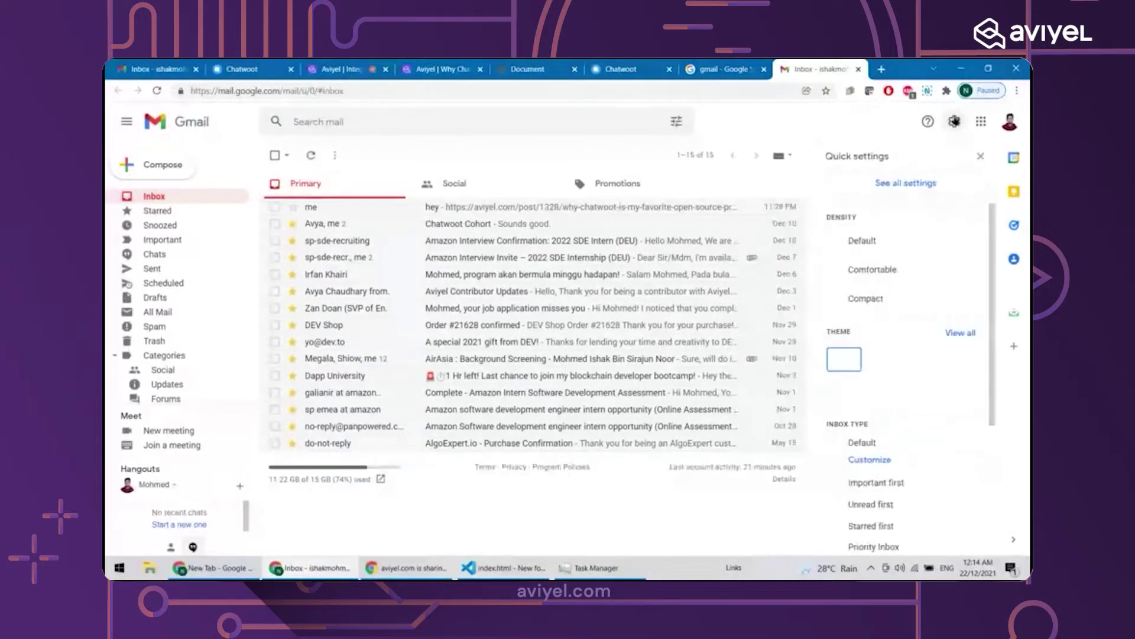
pyautogui.click(940, 185)
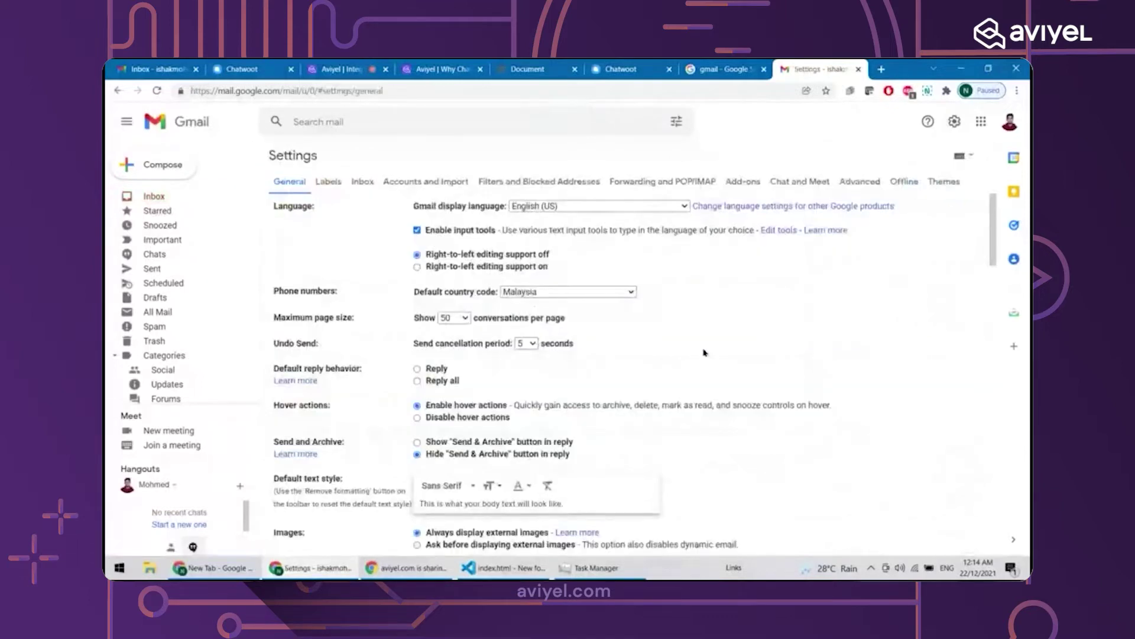
# Add the copied Chatwoot forwarding address under Forwarding and POP/IMAP
pyautogui.click(651, 185)
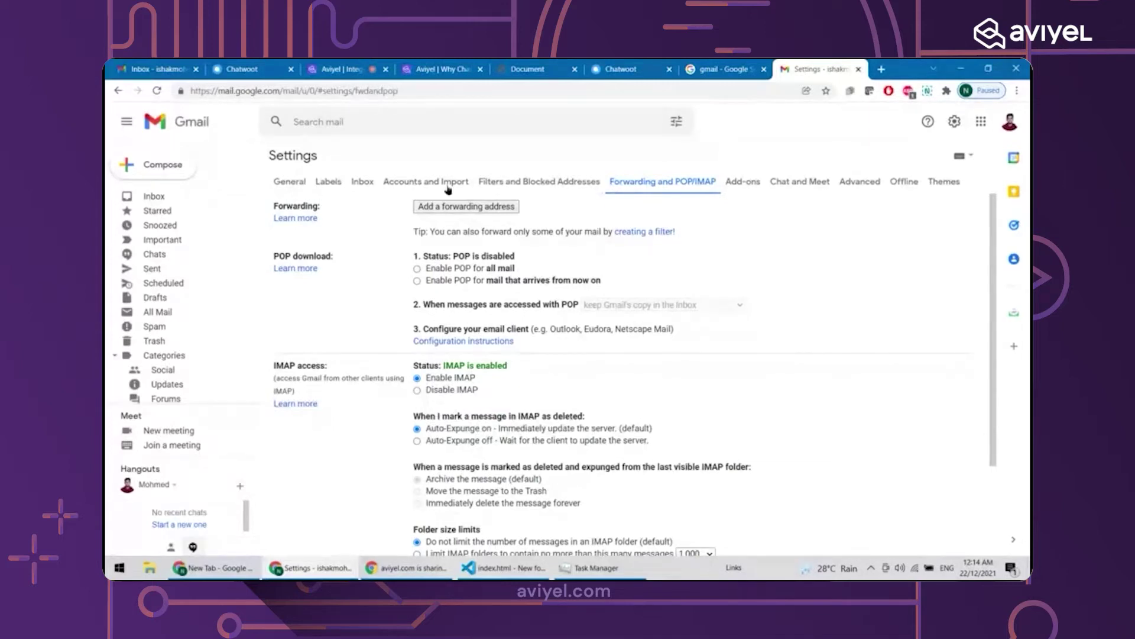
pyautogui.click(449, 207)
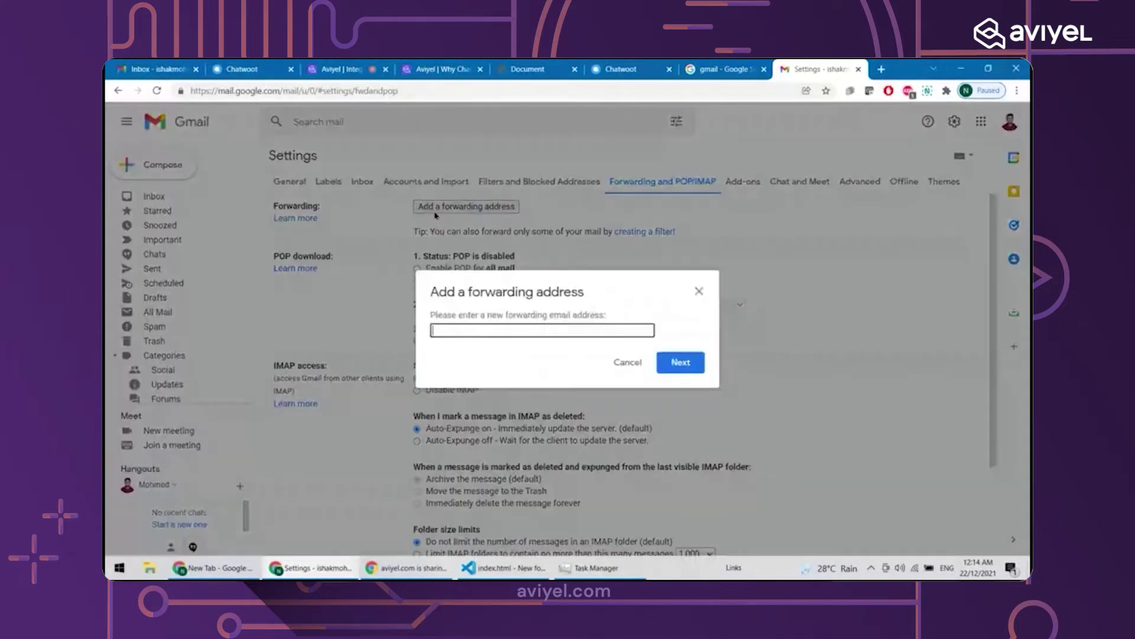
pyautogui.click(642, 66)
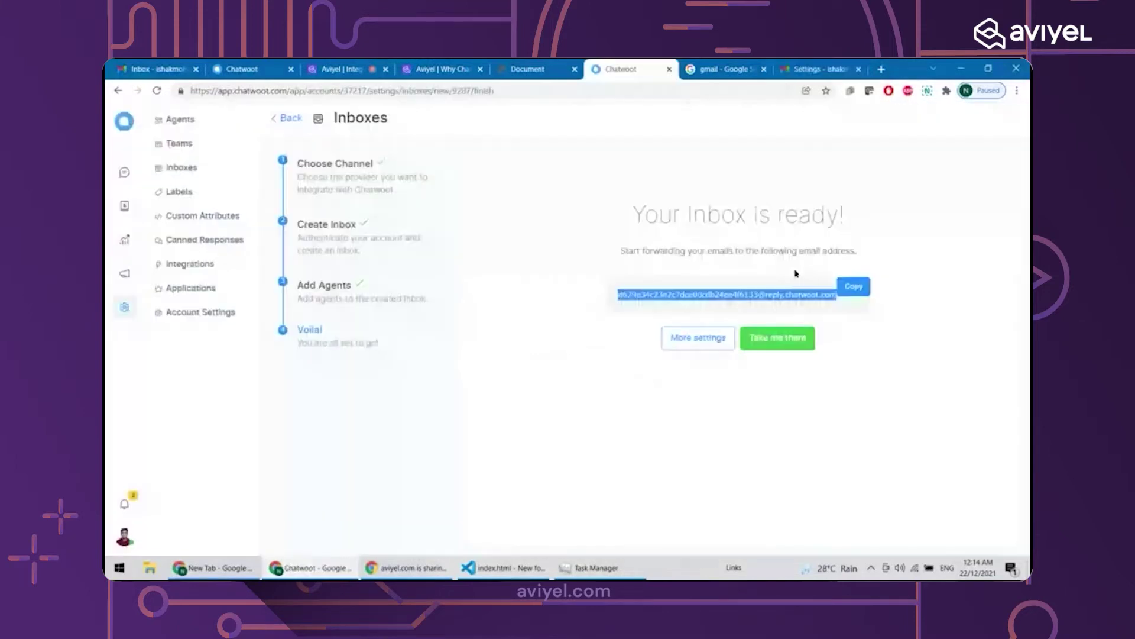
pyautogui.click(857, 287)
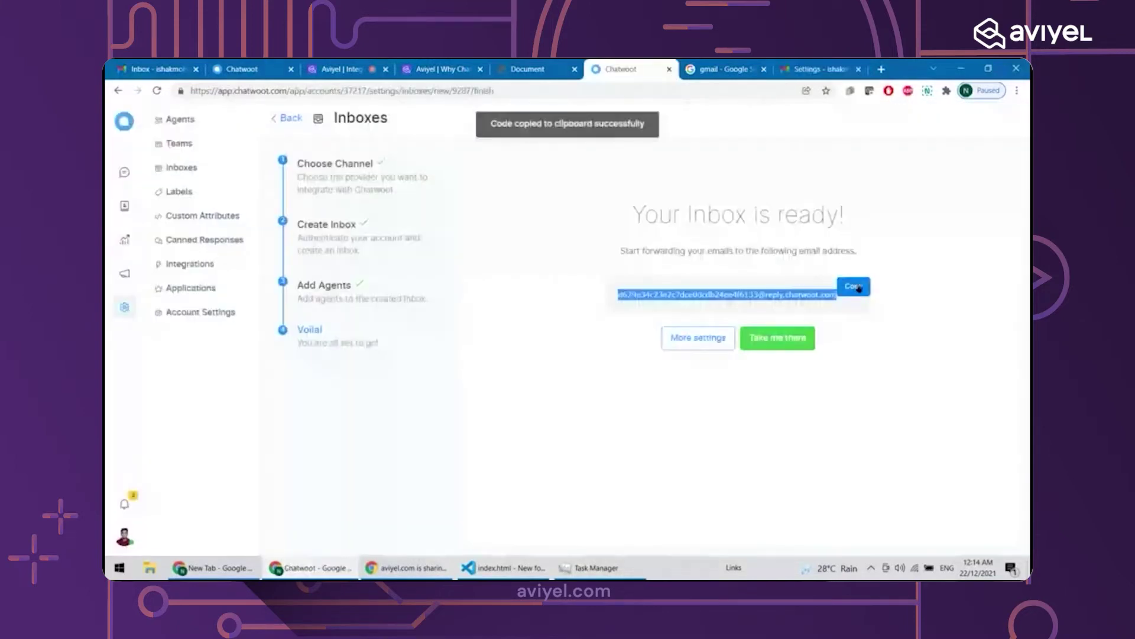
pyautogui.click(816, 68)
pyautogui.hotkey('ctrl', 'v')
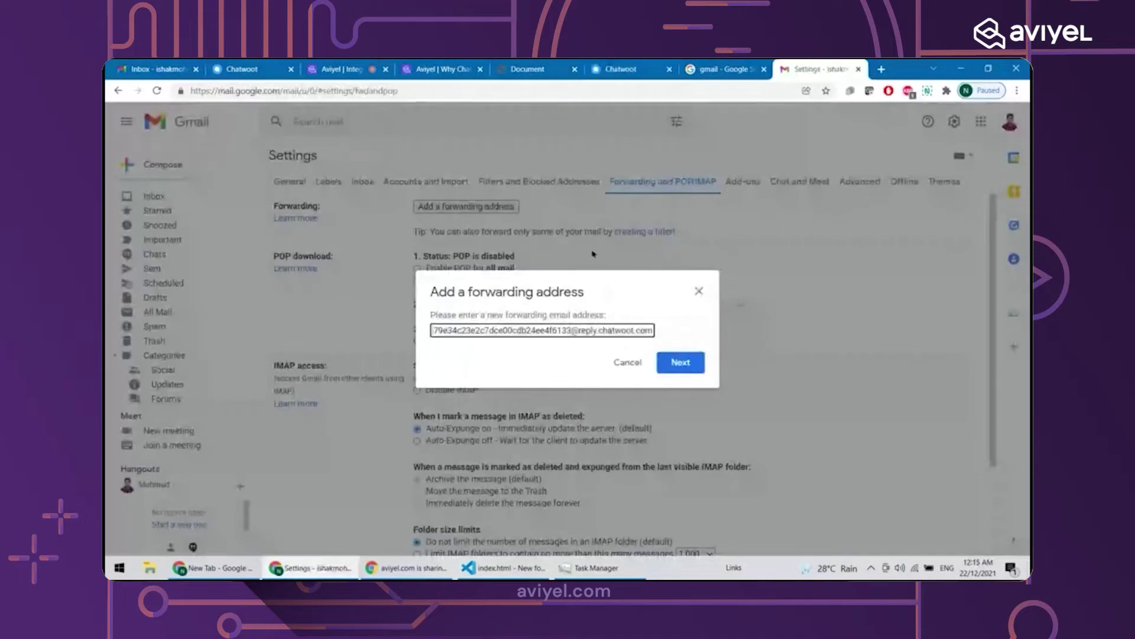
pyautogui.click(681, 362)
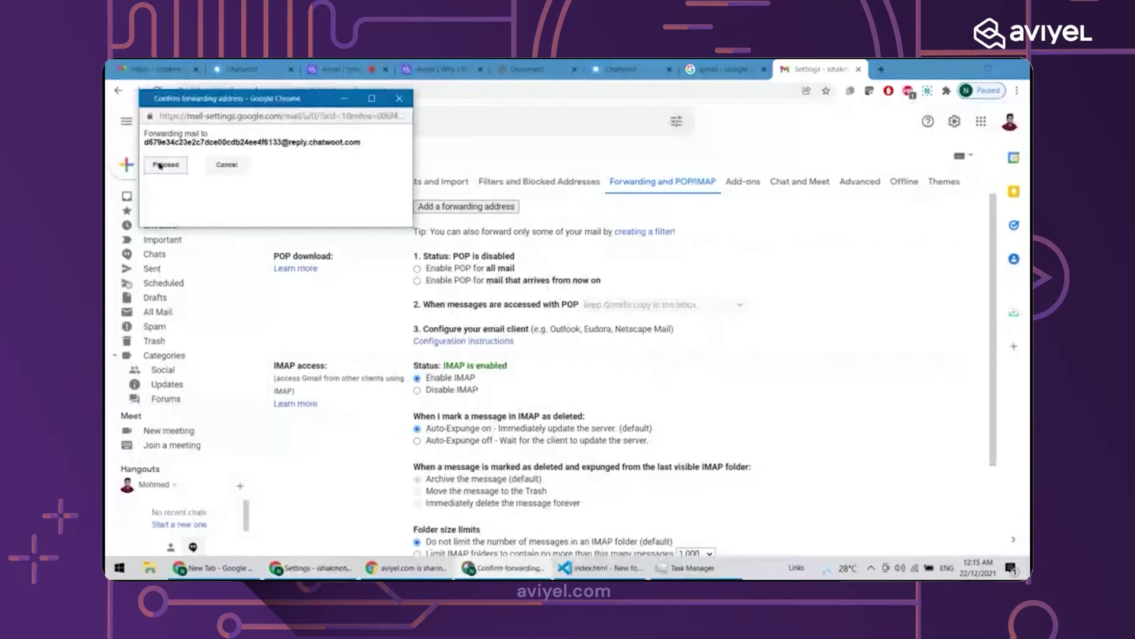
# Approve forwarding to the Chatwoot address and dismiss the confirmation-code notice
pyautogui.click(159, 166)
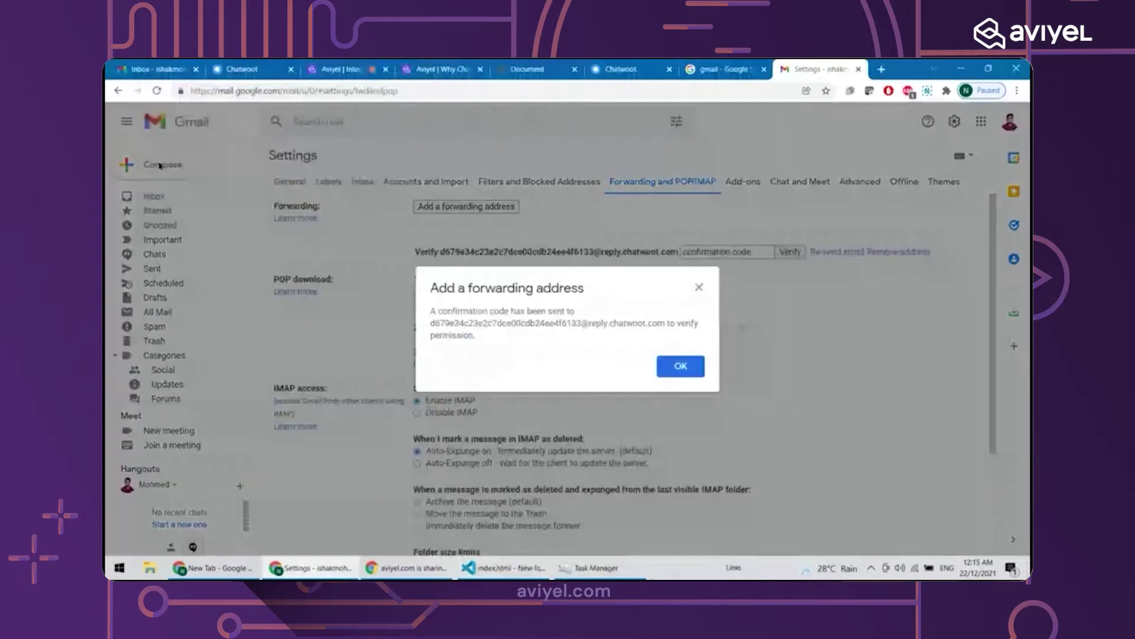
pyautogui.moveTo(438, 311); pyautogui.dragTo(575, 311)
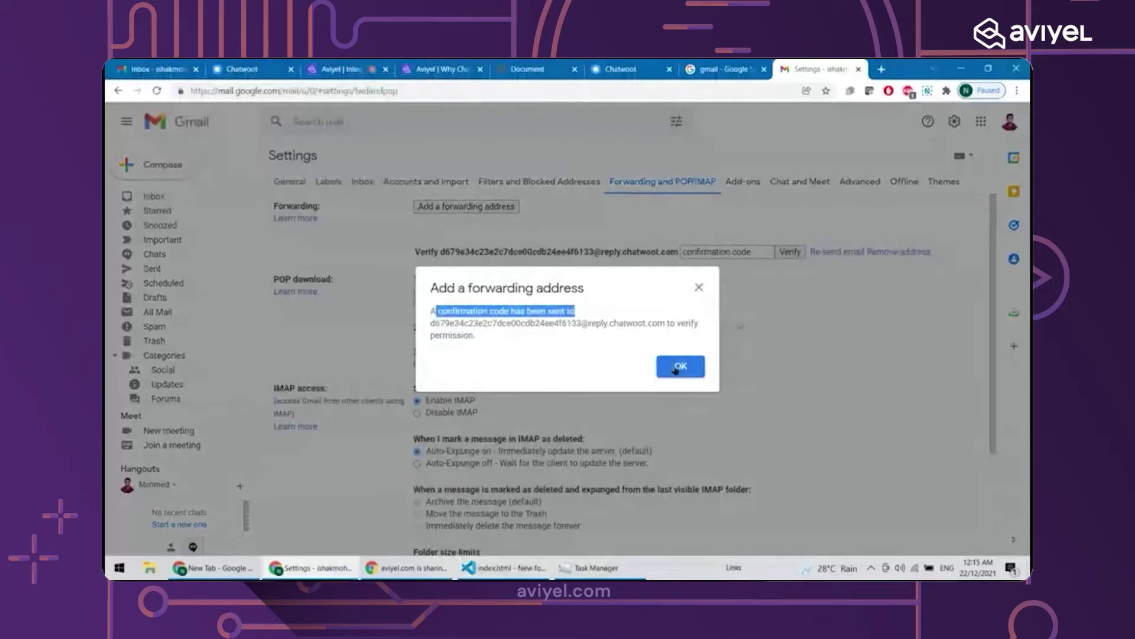
pyautogui.click(676, 369)
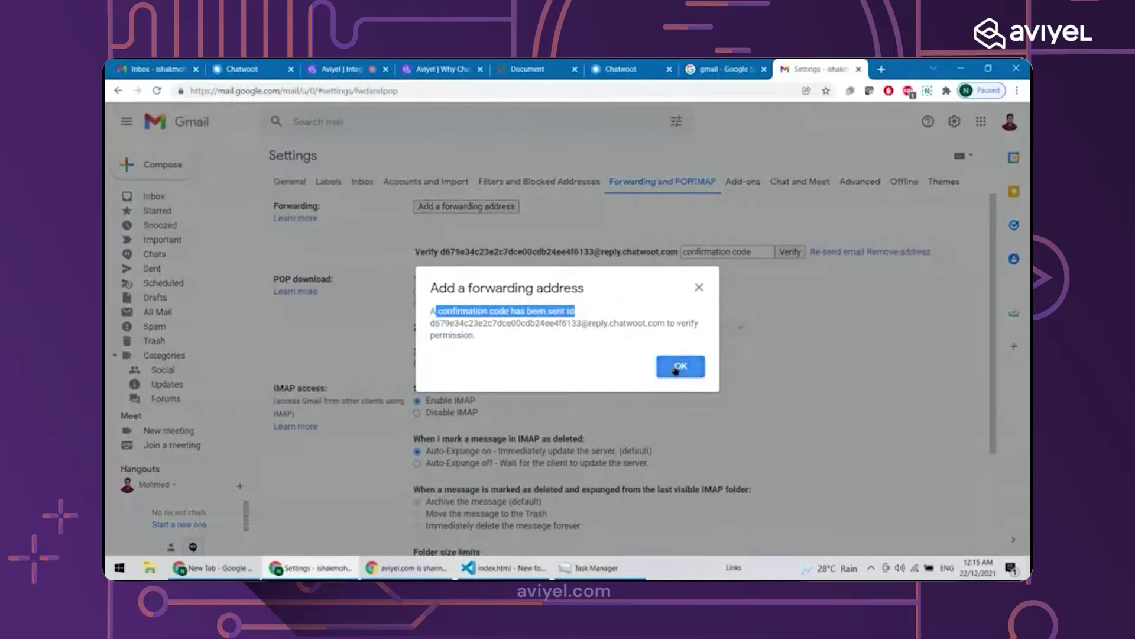
# Open the new Chatwoot inbox and its Gmail forwarding confirmation conversation
pyautogui.hotkey('ctrl', 'shift', 'Tab')
pyautogui.hotkey('ctrl', 'shift', 'Tab')
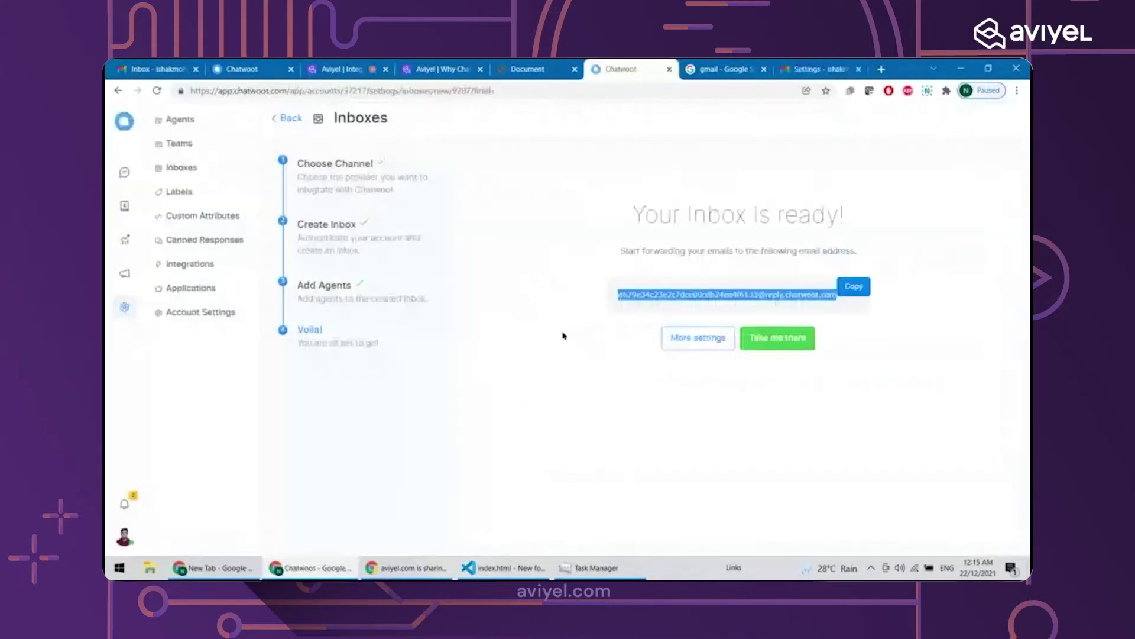
pyautogui.click(778, 335)
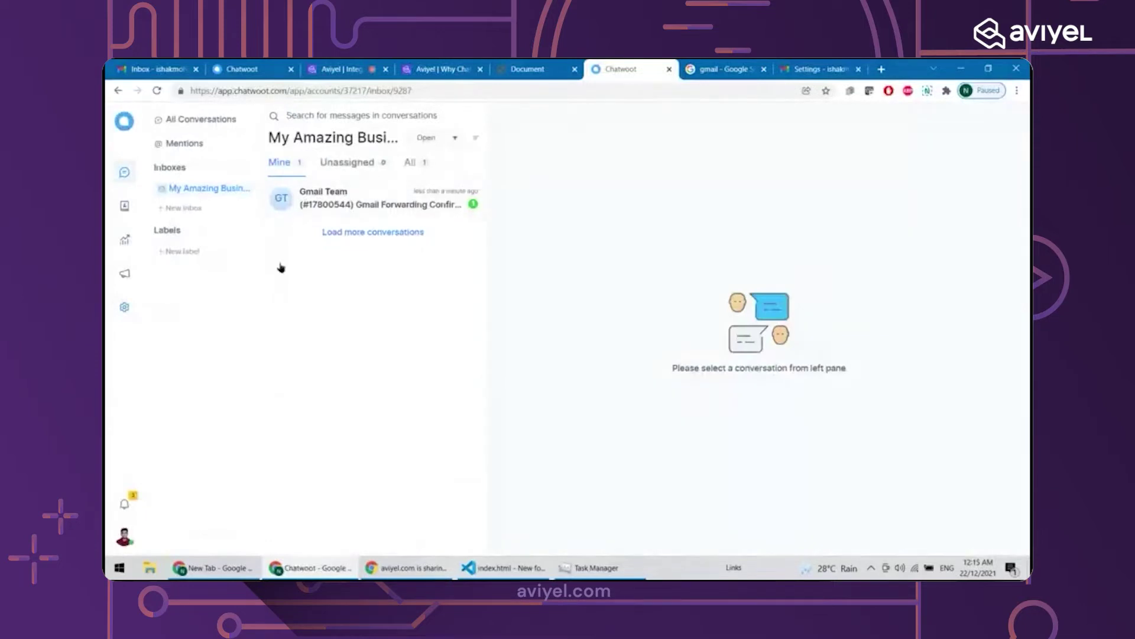
pyautogui.click(323, 201)
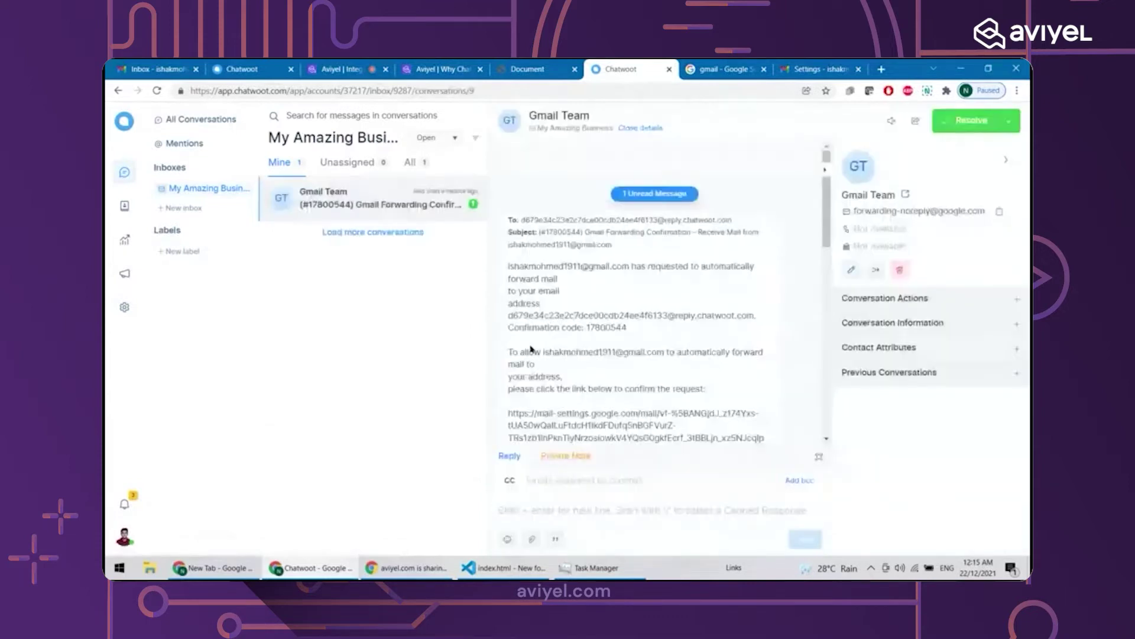
# Copy the confirmation link from the email and start a new browser tab
pyautogui.scroll(-3, 531, 349)
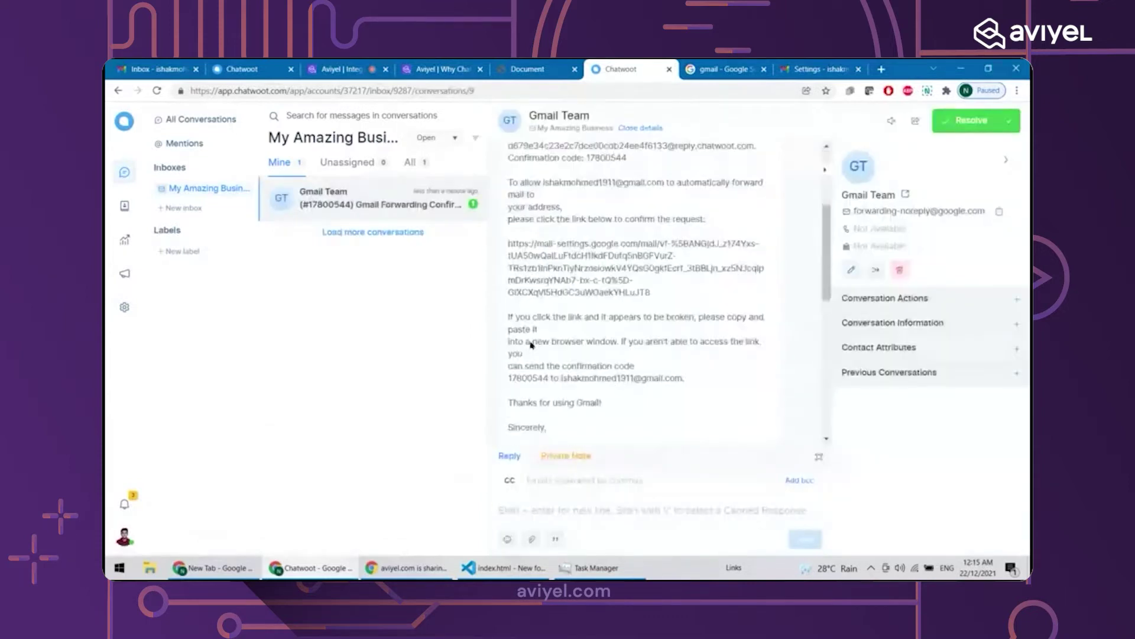
pyautogui.scroll(-1, 525, 222)
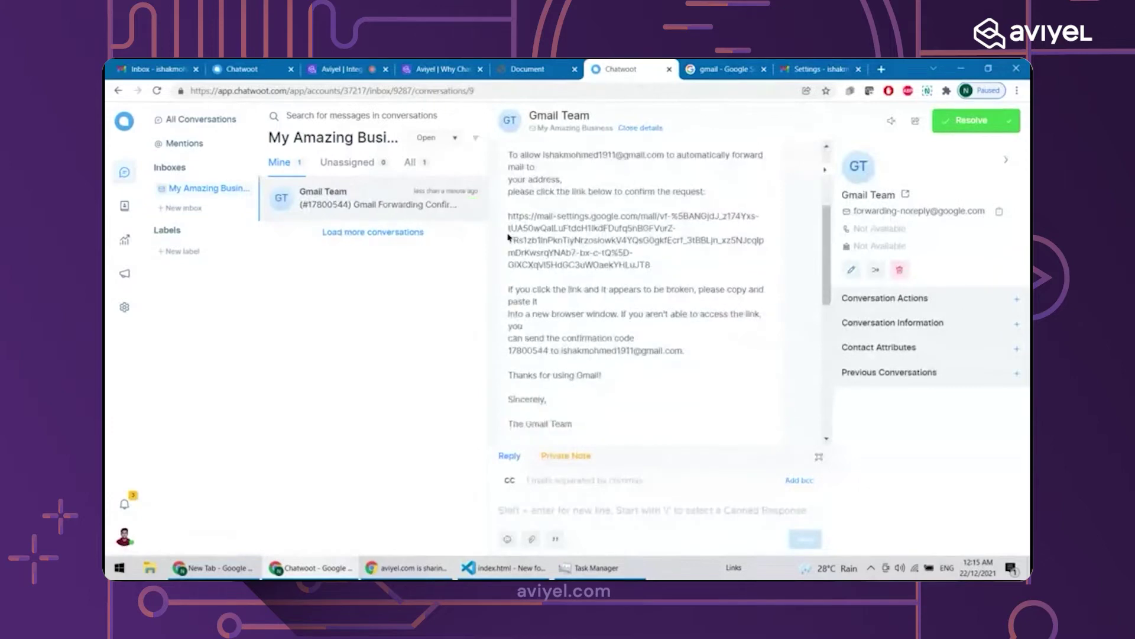
pyautogui.tripleClick(508, 236)
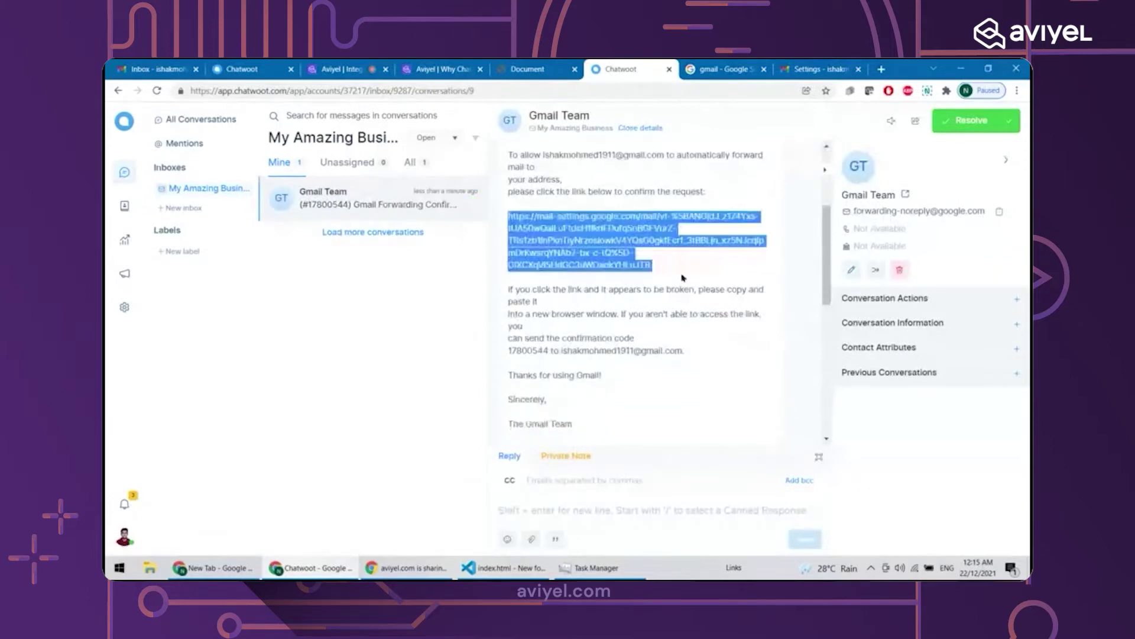
pyautogui.click(608, 233)
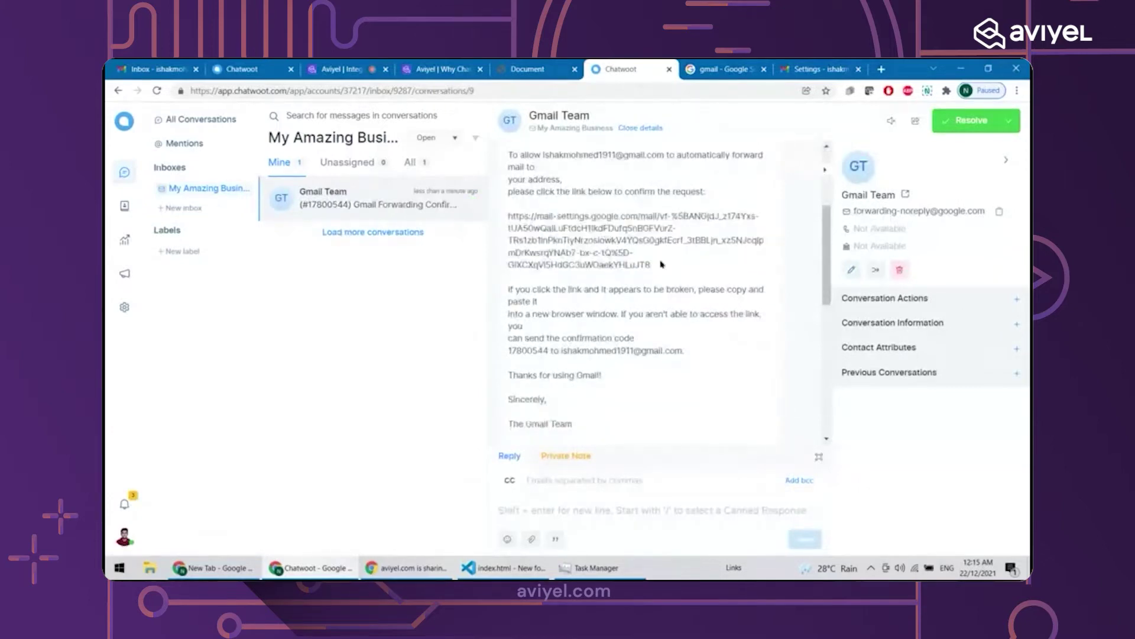
pyautogui.moveTo(661, 264); pyautogui.dragTo(506, 222)
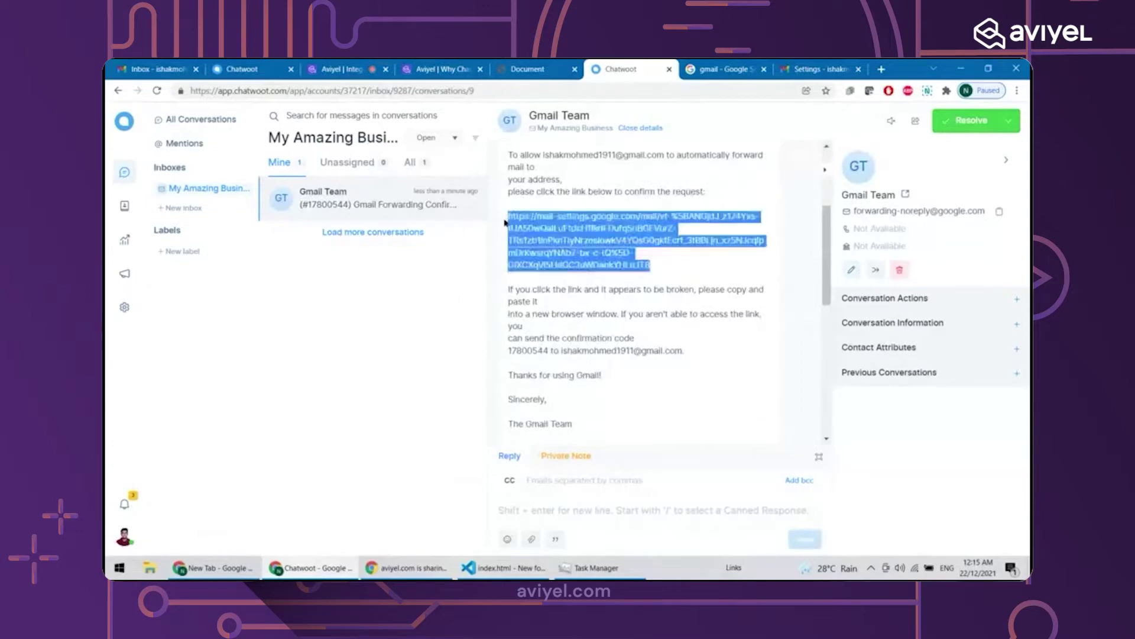
pyautogui.click(881, 69)
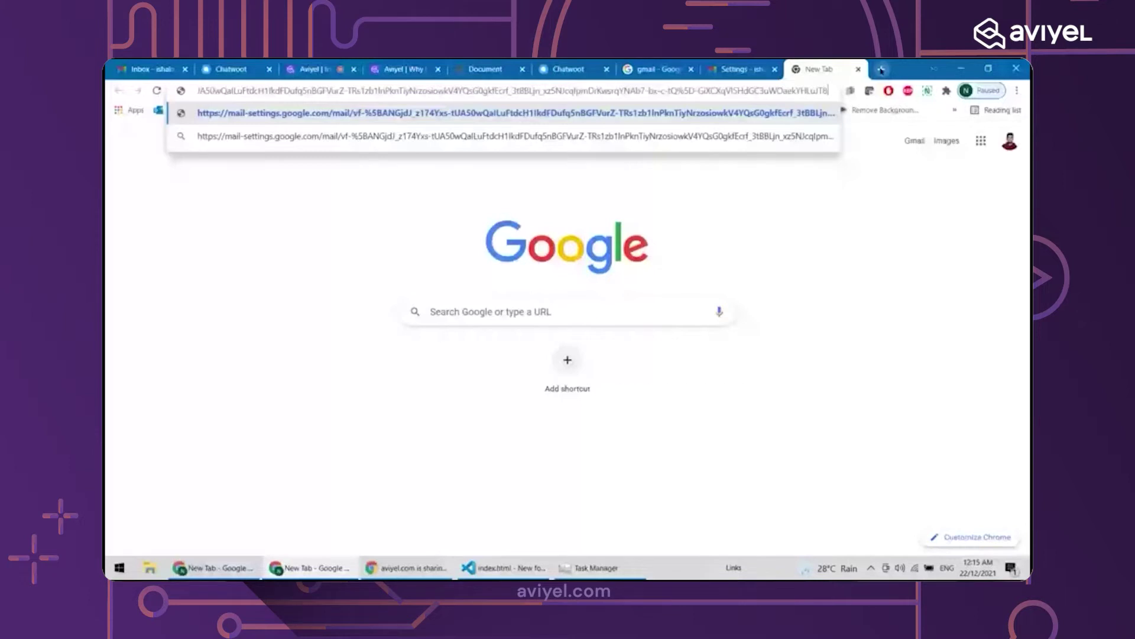
# Load the pasted confirmation link, confirm forwarding, and return to Gmail's forwarding settings
pyautogui.press('Return')
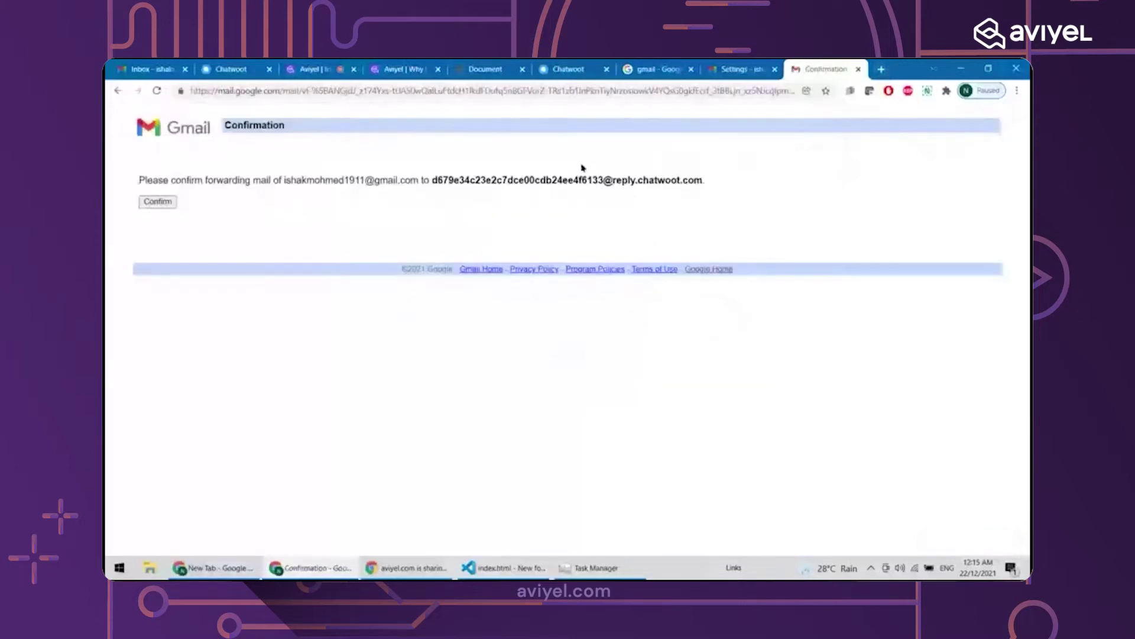
pyautogui.click(158, 201)
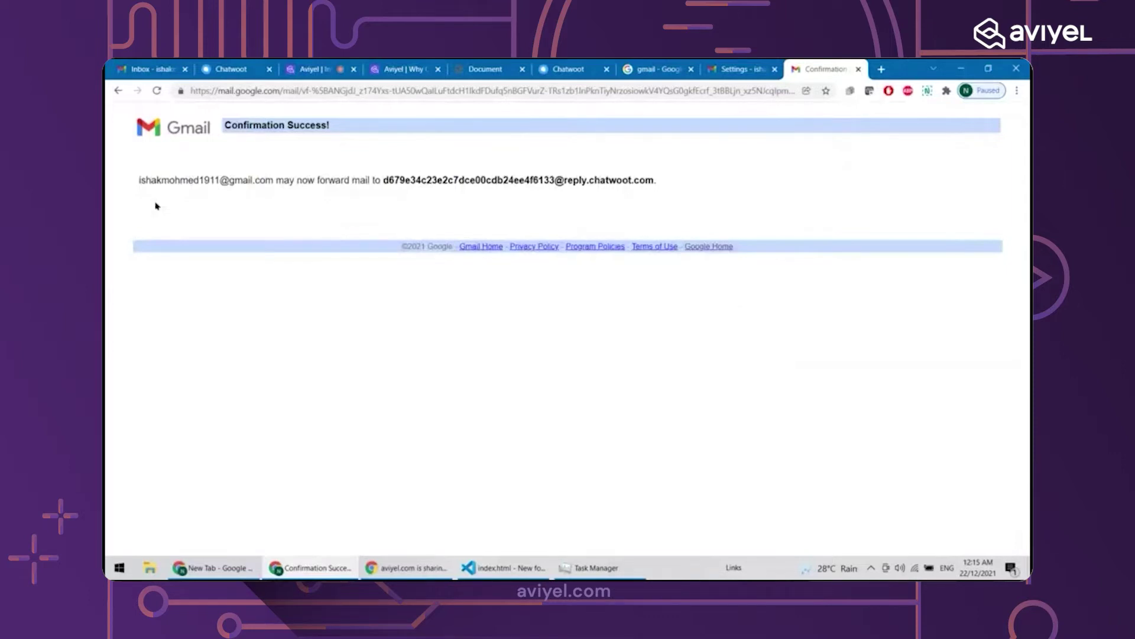
pyautogui.click(715, 65)
# Reload Gmail settings, forward all incoming mail to the Chatwoot address keeping Gmail's copy in the Inbox, and save
pyautogui.scroll(-3, 610, 305)
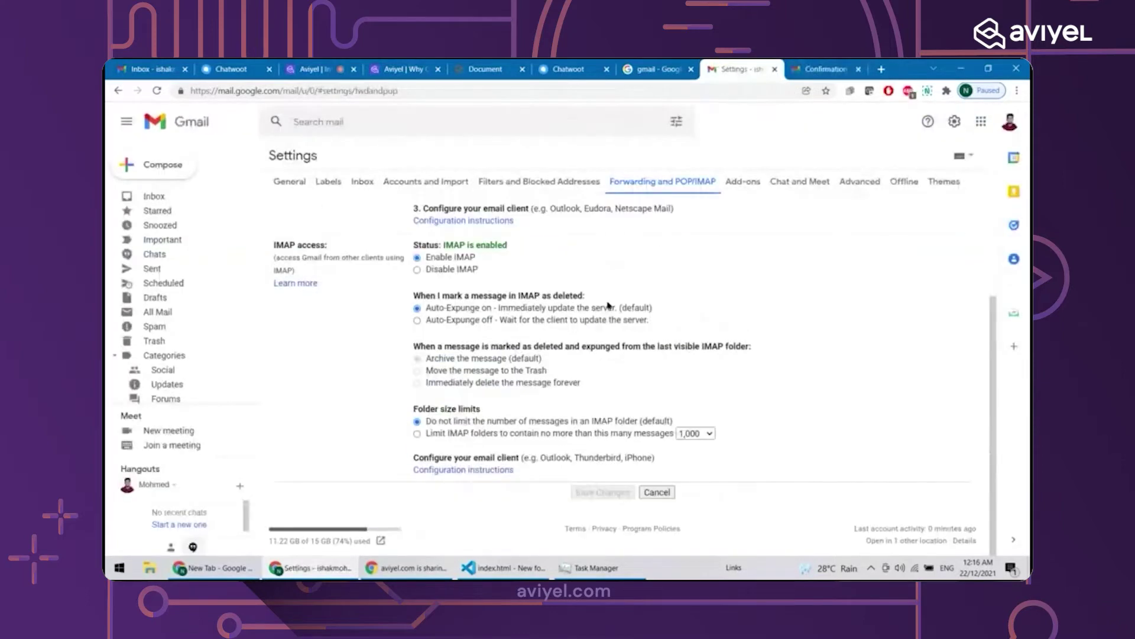
pyautogui.scroll(1, 609, 305)
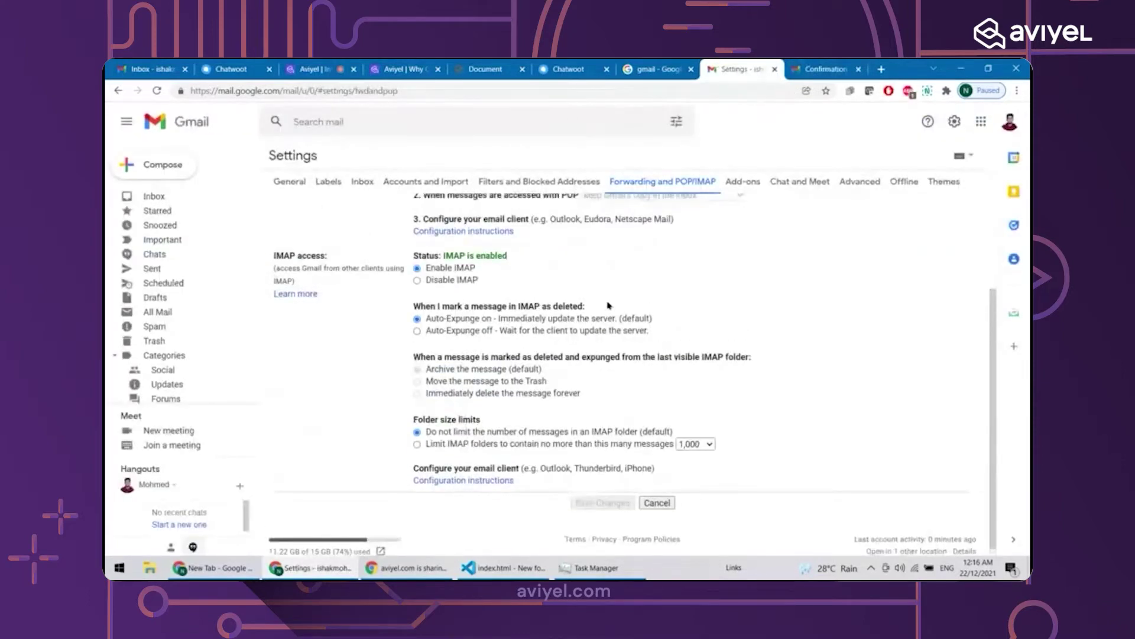
pyautogui.scroll(3, 609, 305)
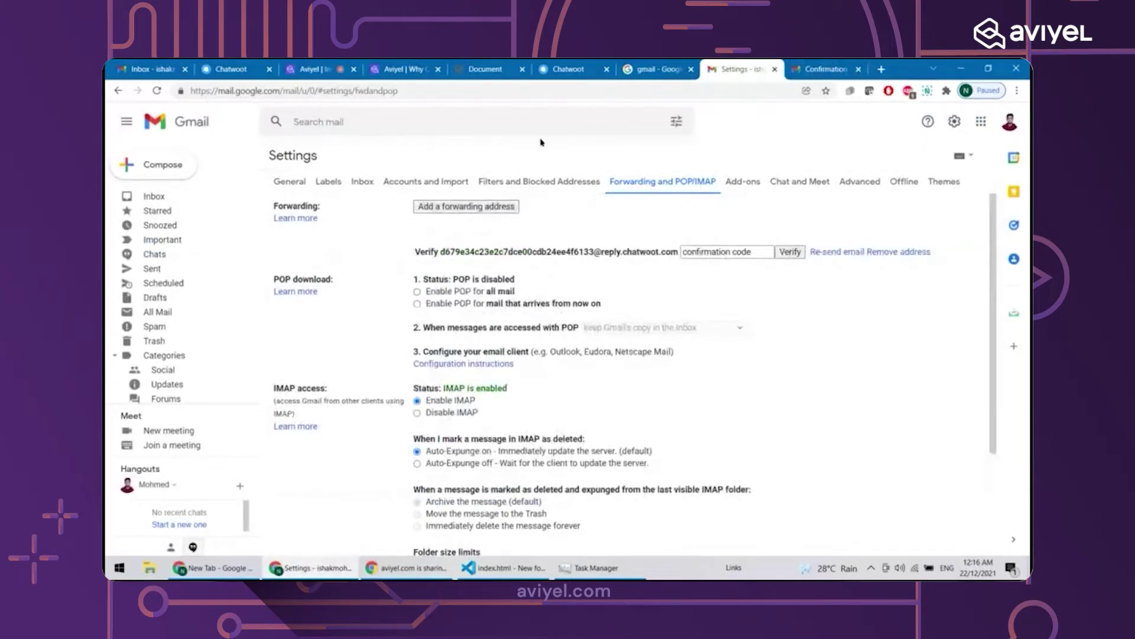
pyautogui.press('F5')
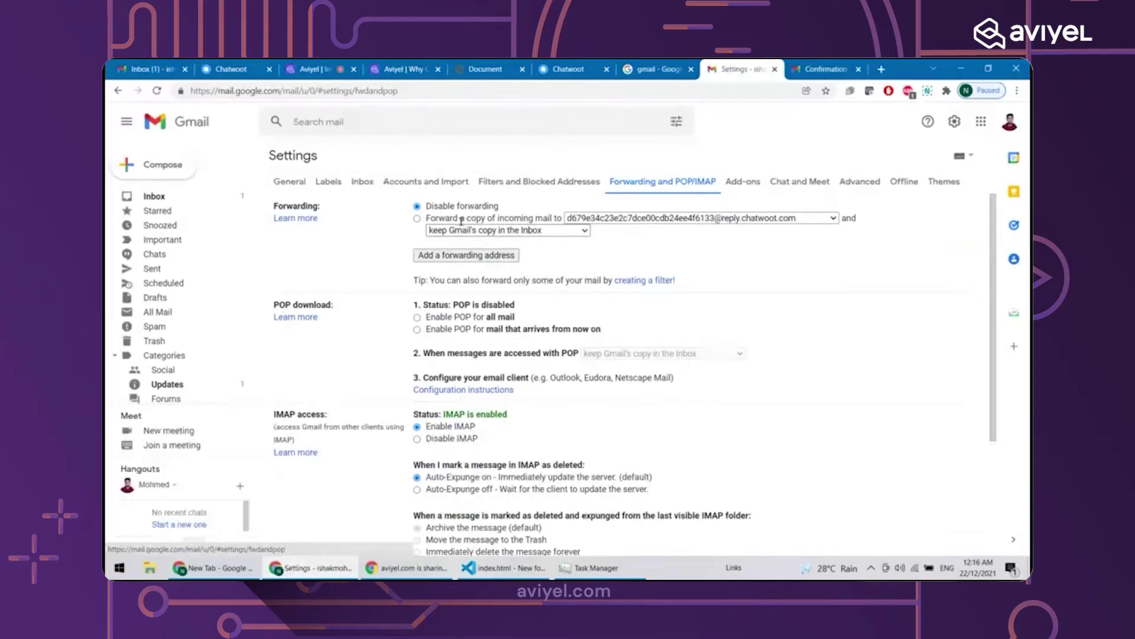
pyautogui.click(420, 222)
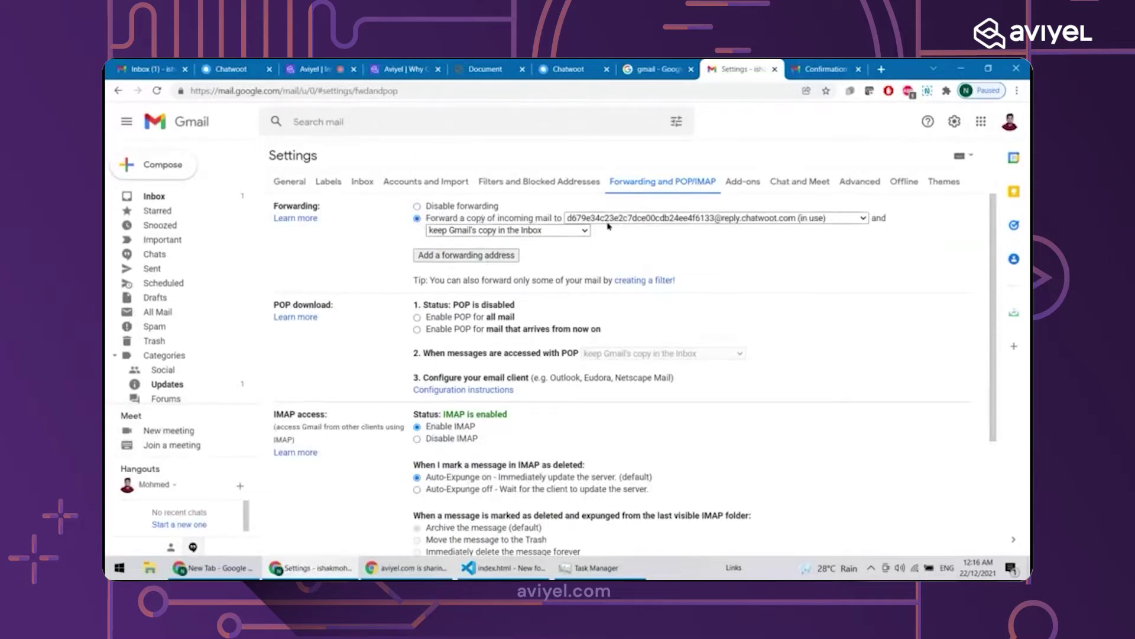
pyautogui.click(447, 232)
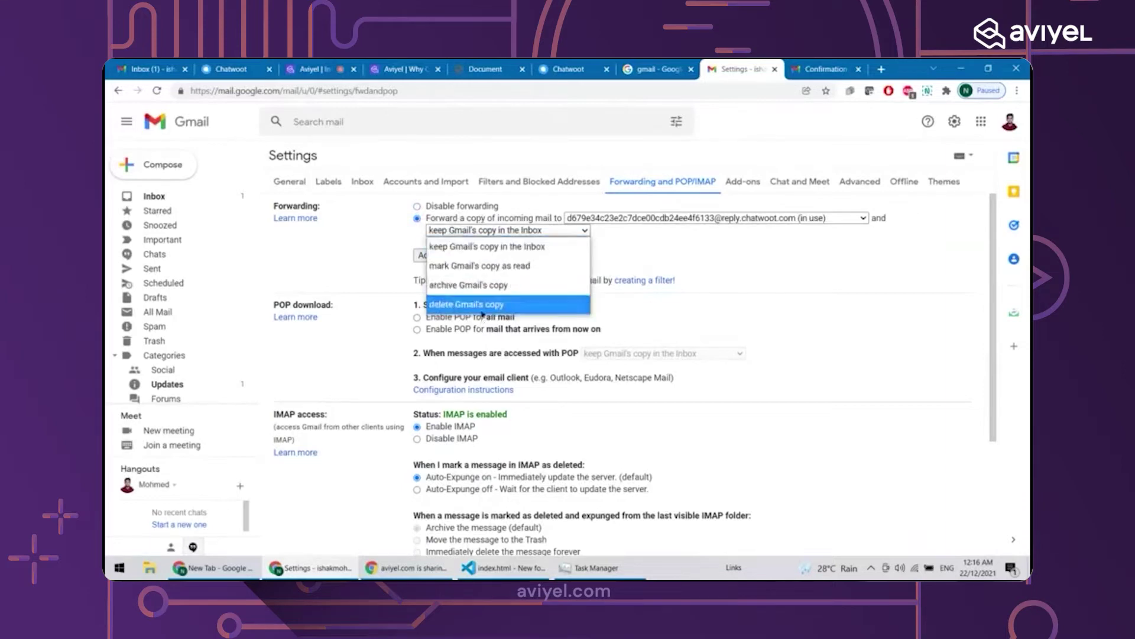
pyautogui.click(470, 247)
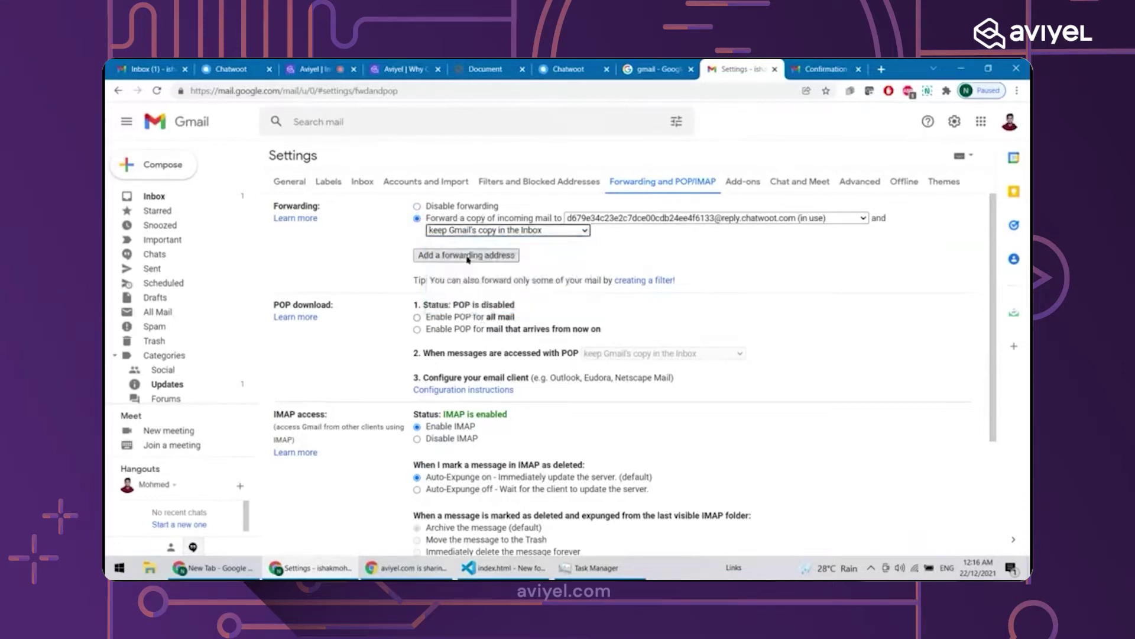
pyautogui.click(467, 236)
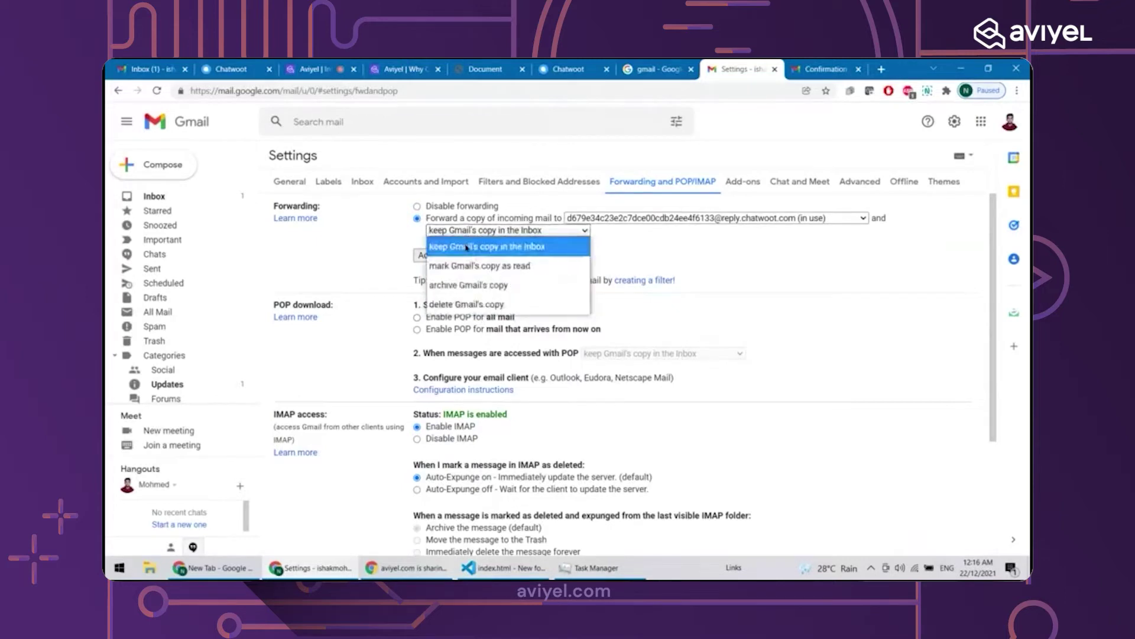
pyautogui.click(466, 247)
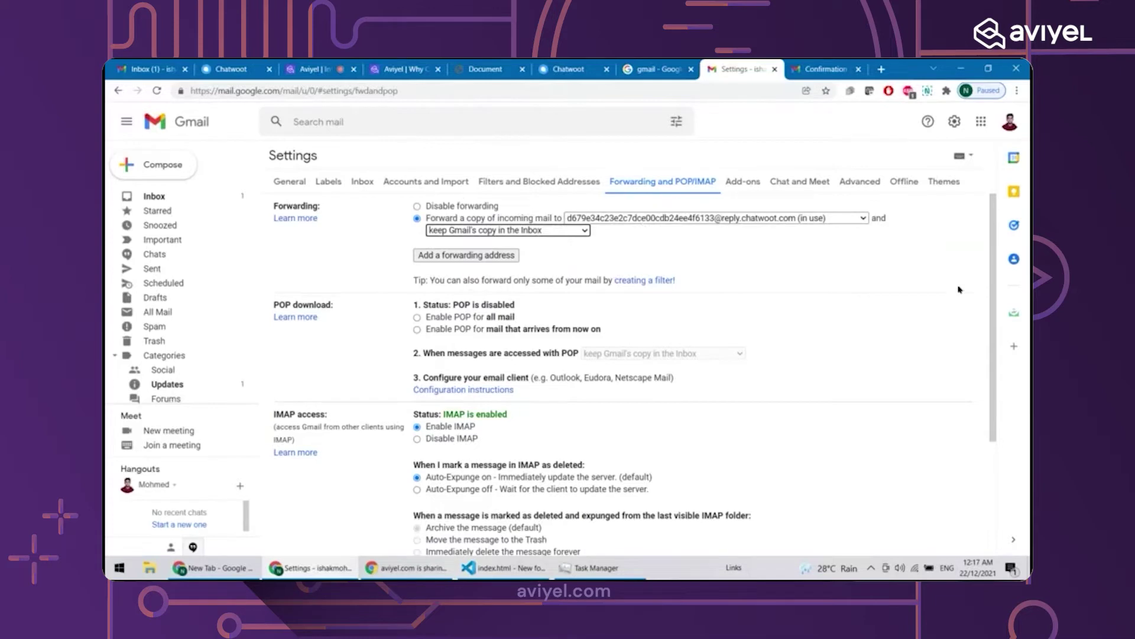
pyautogui.moveTo(993, 367); pyautogui.dragTo(998, 479)
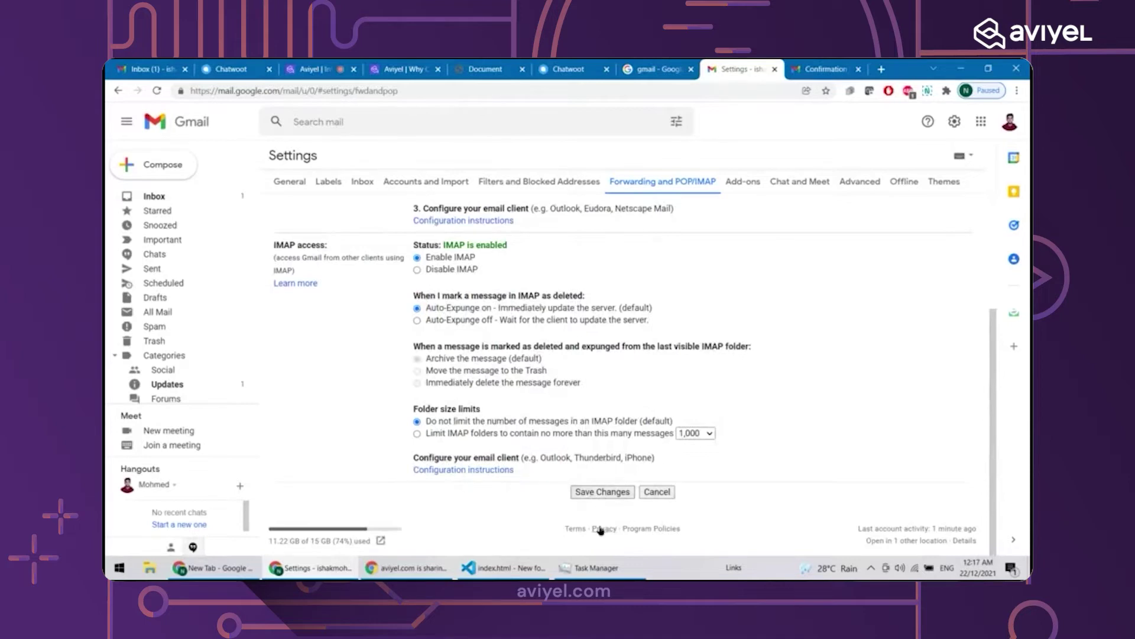
pyautogui.click(599, 498)
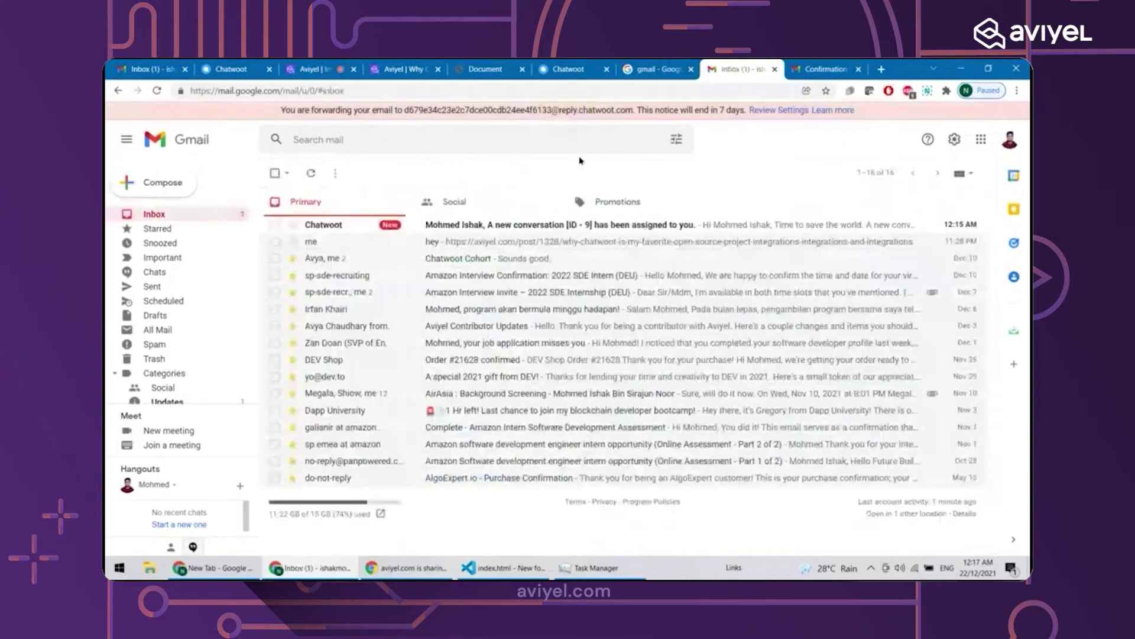
# Review the Gmail forwarding confirmation that reached Chatwoot, then go back to Gmail and start a new message
pyautogui.moveTo(348, 110); pyautogui.dragTo(675, 109)
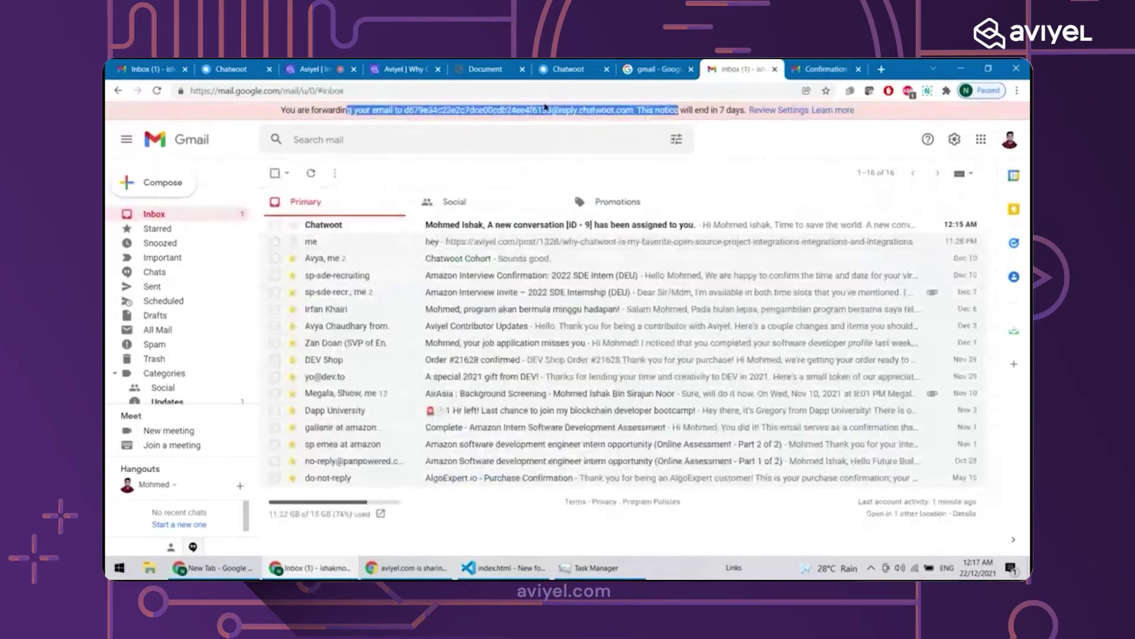
pyautogui.click(575, 65)
pyautogui.click(410, 398)
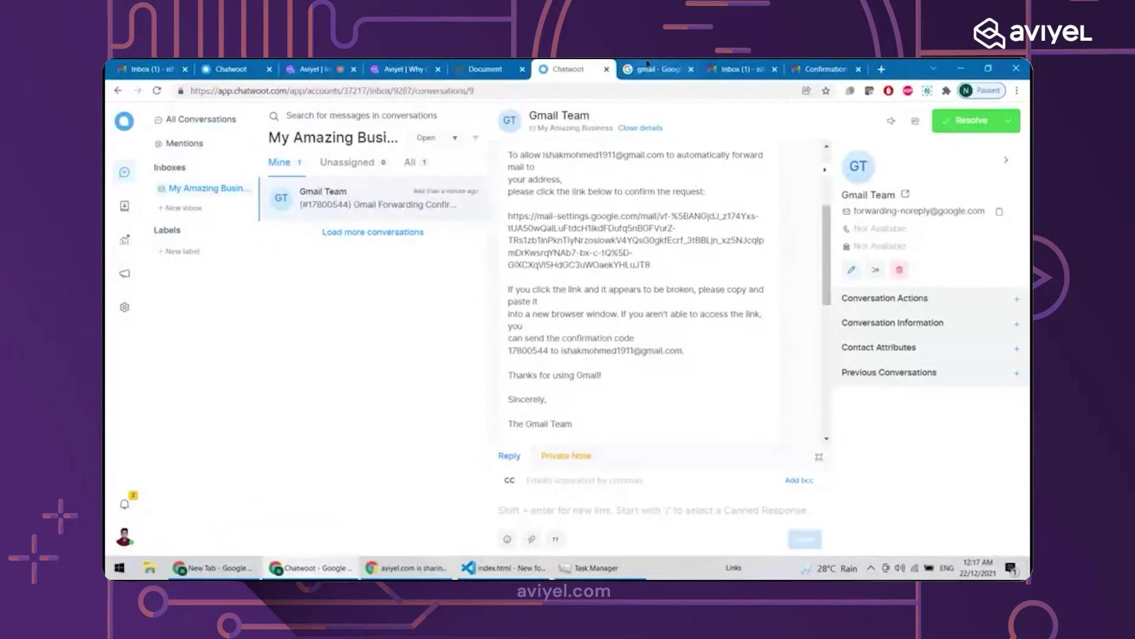
pyautogui.click(738, 69)
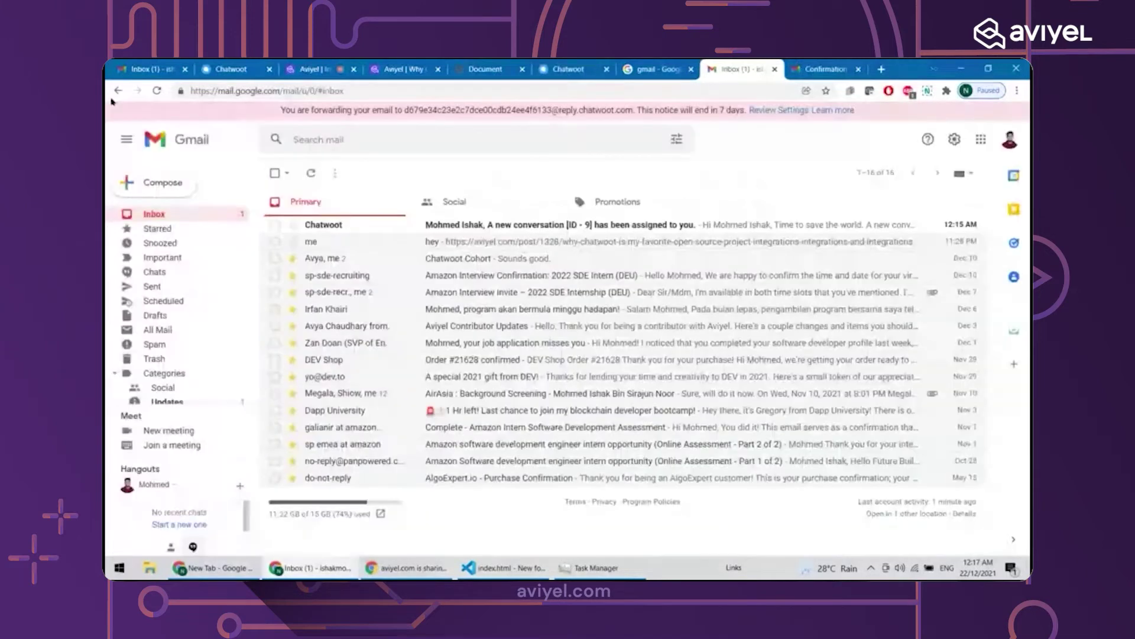
pyautogui.click(172, 181)
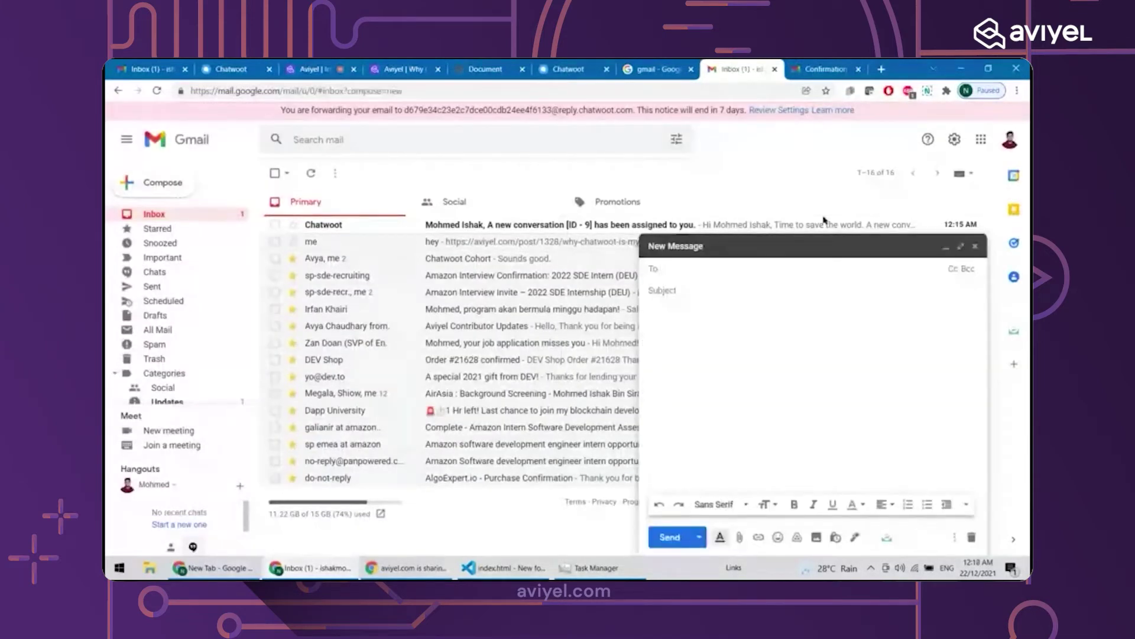
# Address a full-size new email to your own account with the subject 'Please Fix My Issue'
pyautogui.click(960, 246)
pyautogui.write('ishak')
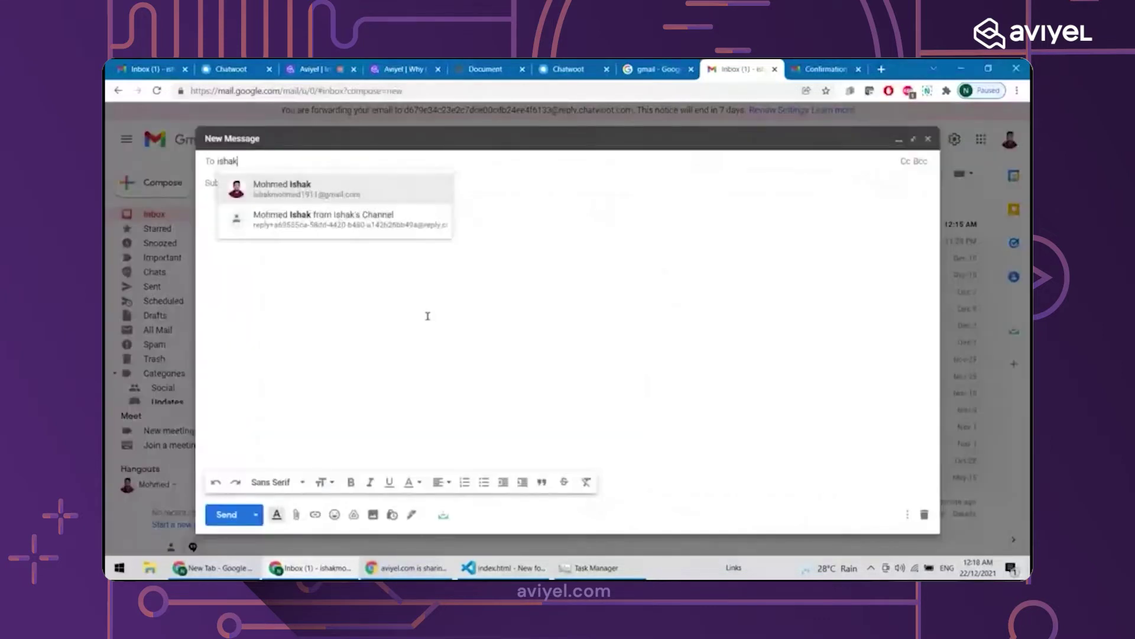
pyautogui.press('Return')
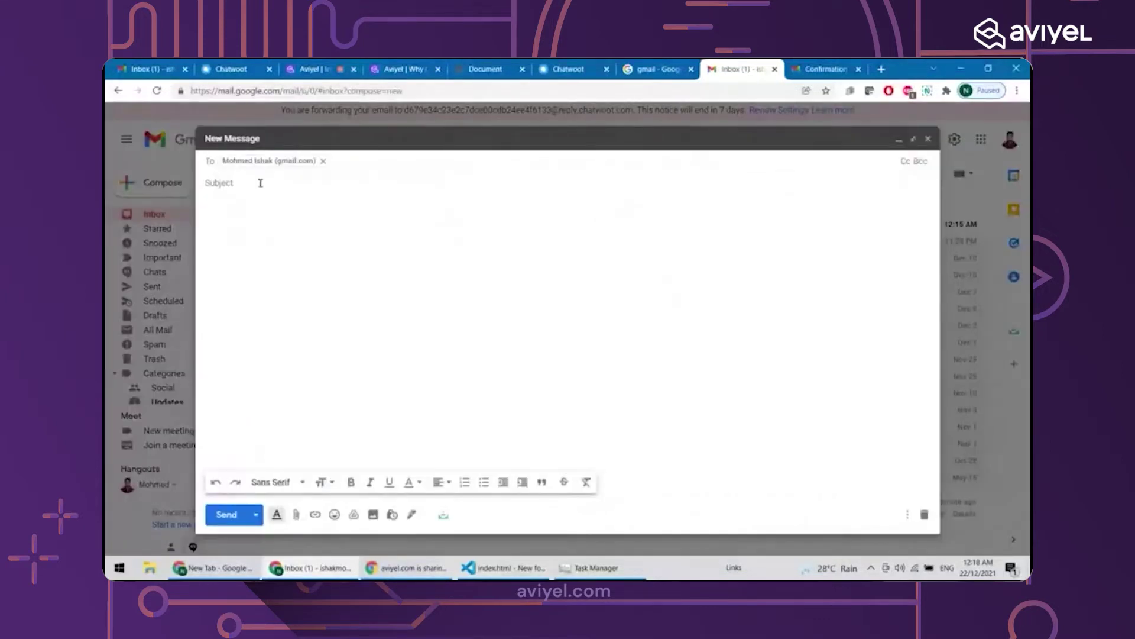
pyautogui.click(299, 183)
pyautogui.write('P')
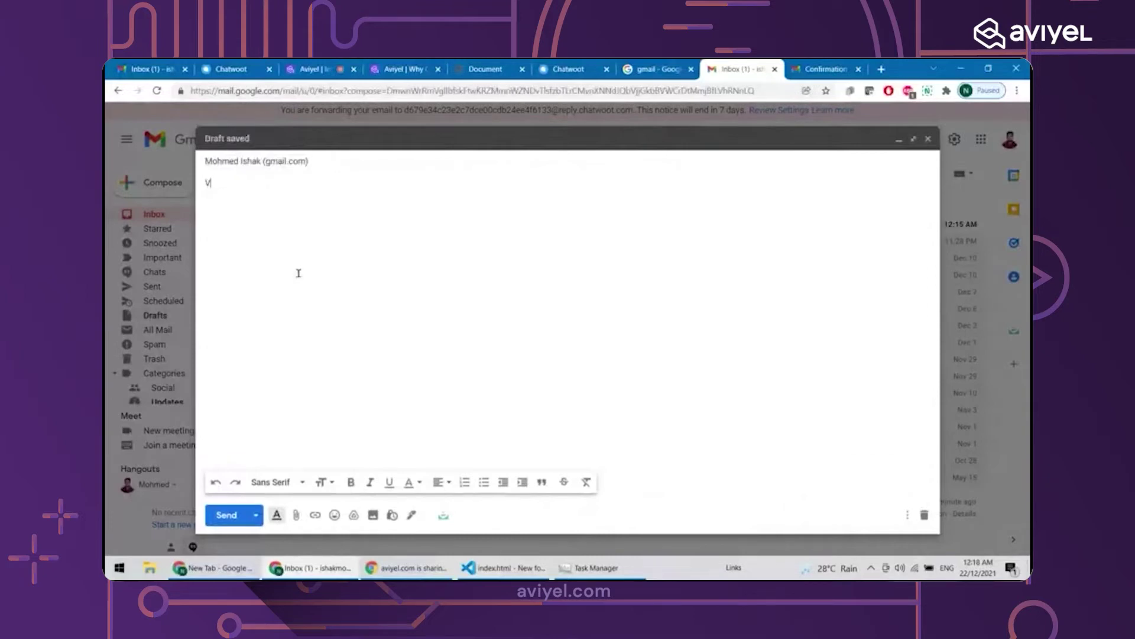
pyautogui.write('lease Fix My Issue')
# Write a body asking for a refund of last month's charge and send the email
pyautogui.press('Tab')
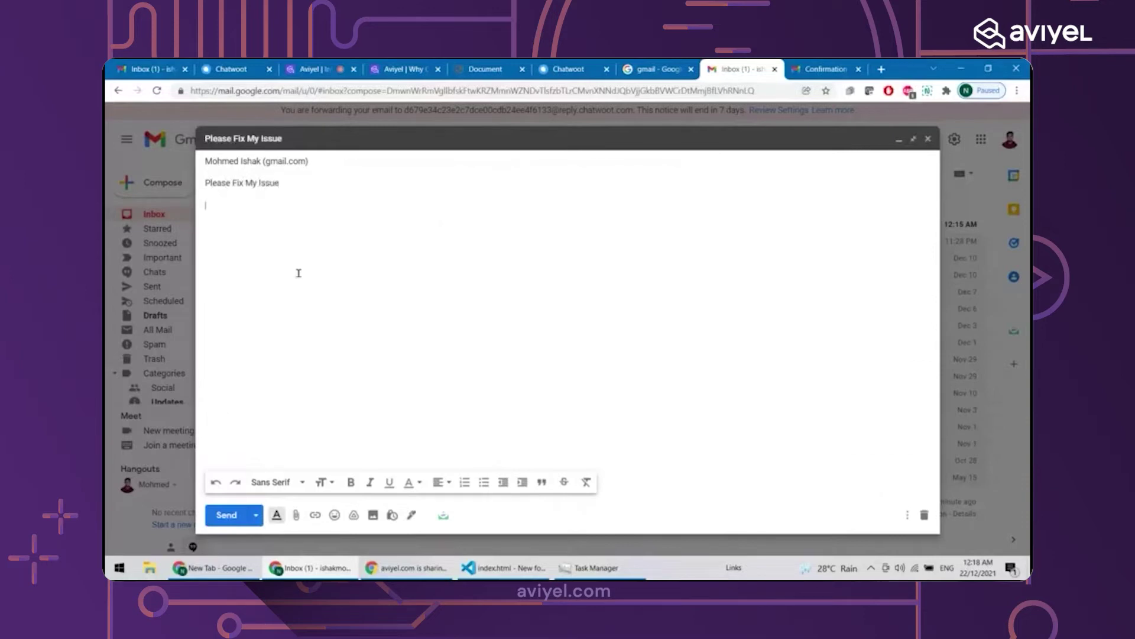
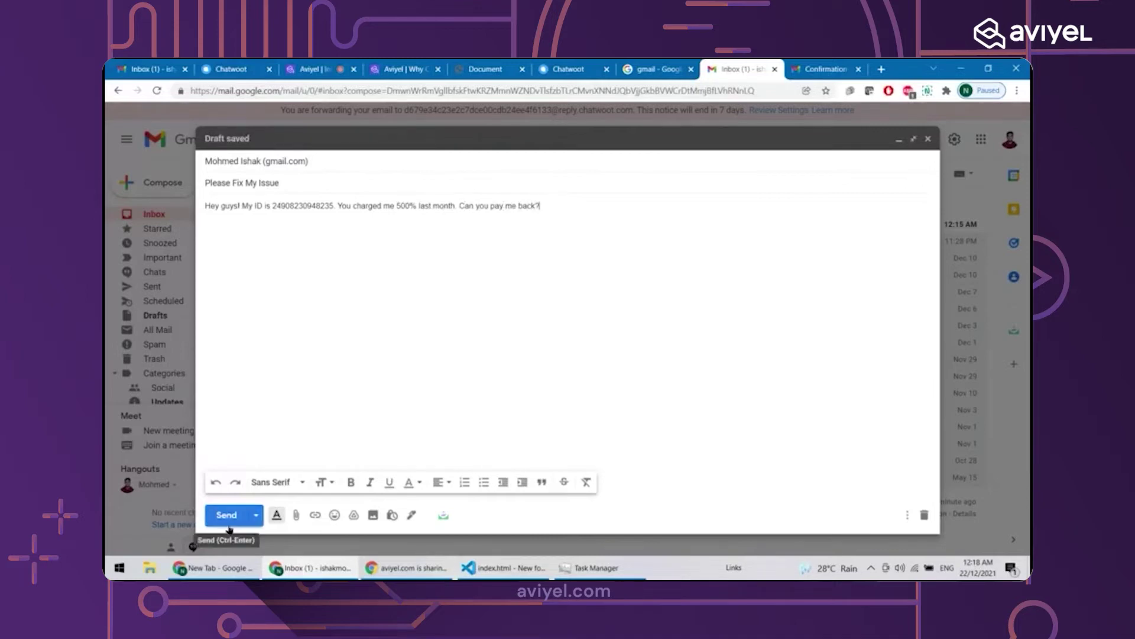
pyautogui.click(228, 523)
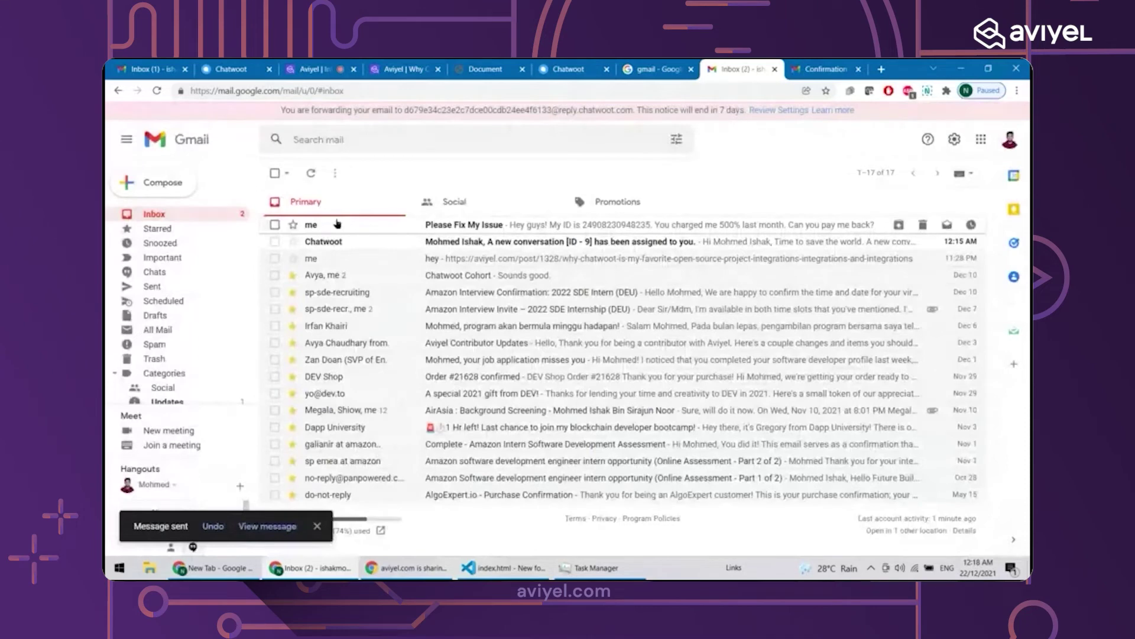
pyautogui.click(404, 70)
# In Chatwoot, filter conversations to All then Mine and open 'Please Fix My Issue'
pyautogui.click(218, 66)
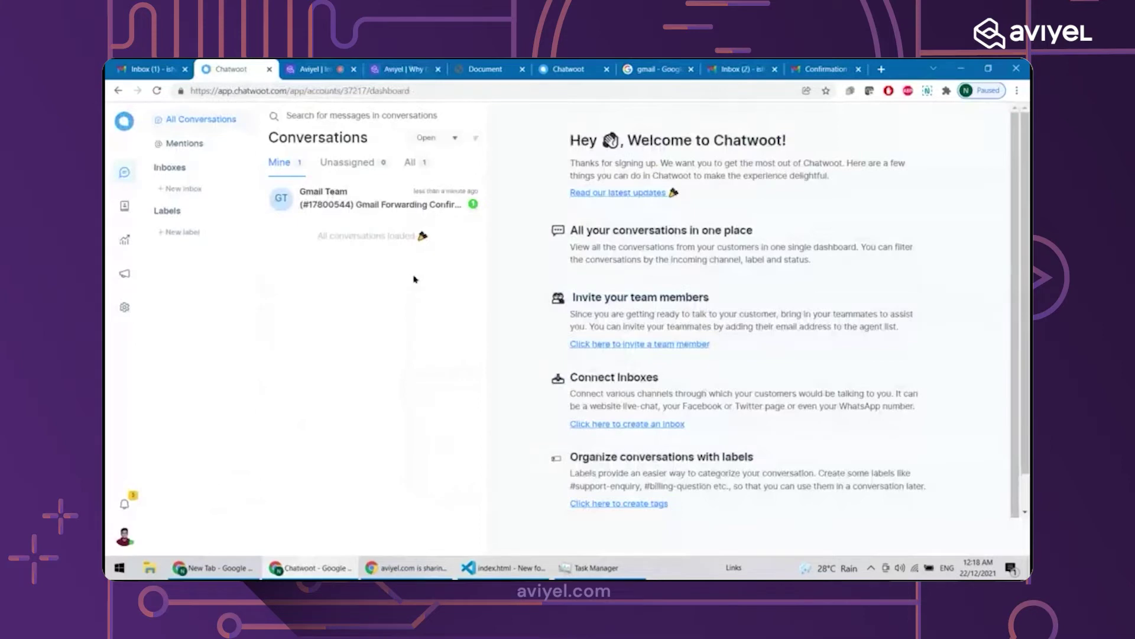
pyautogui.click(408, 172)
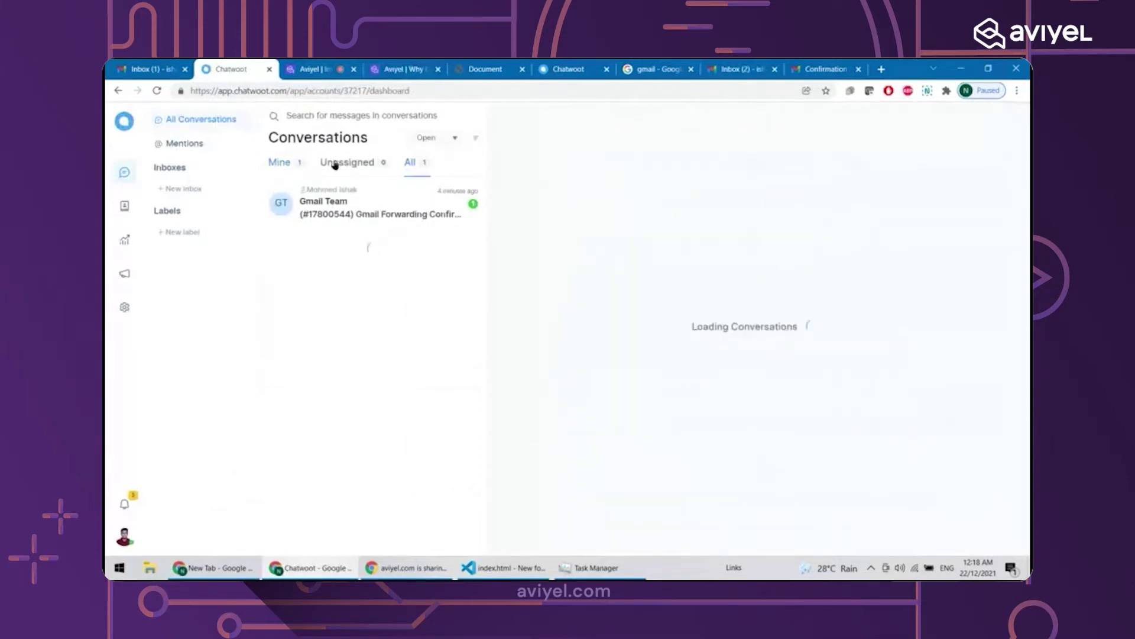
pyautogui.click(292, 163)
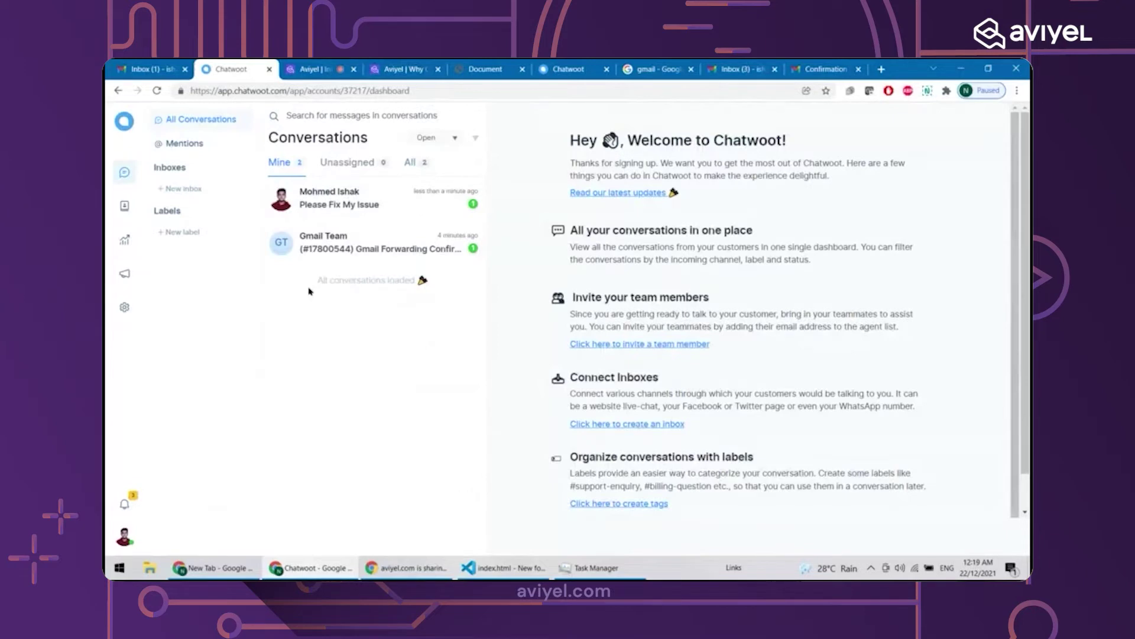
pyautogui.click(358, 208)
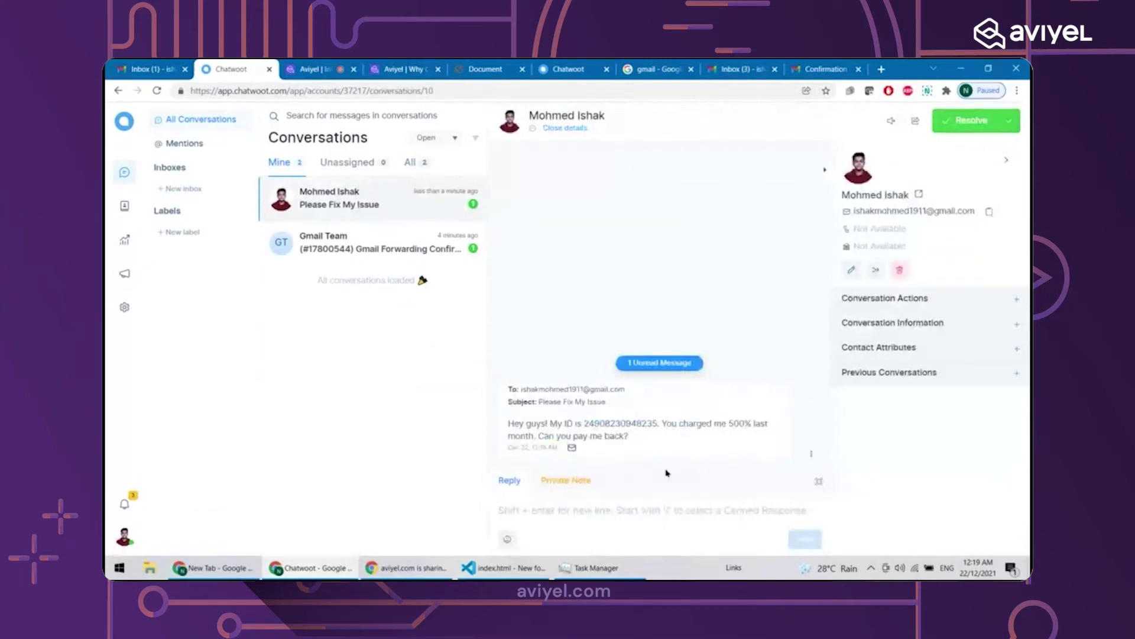
# Send the reply 'yeah, we fixed it. We'll pay you back tonight.' to the customer
pyautogui.click(514, 509)
pyautogui.write('ye')
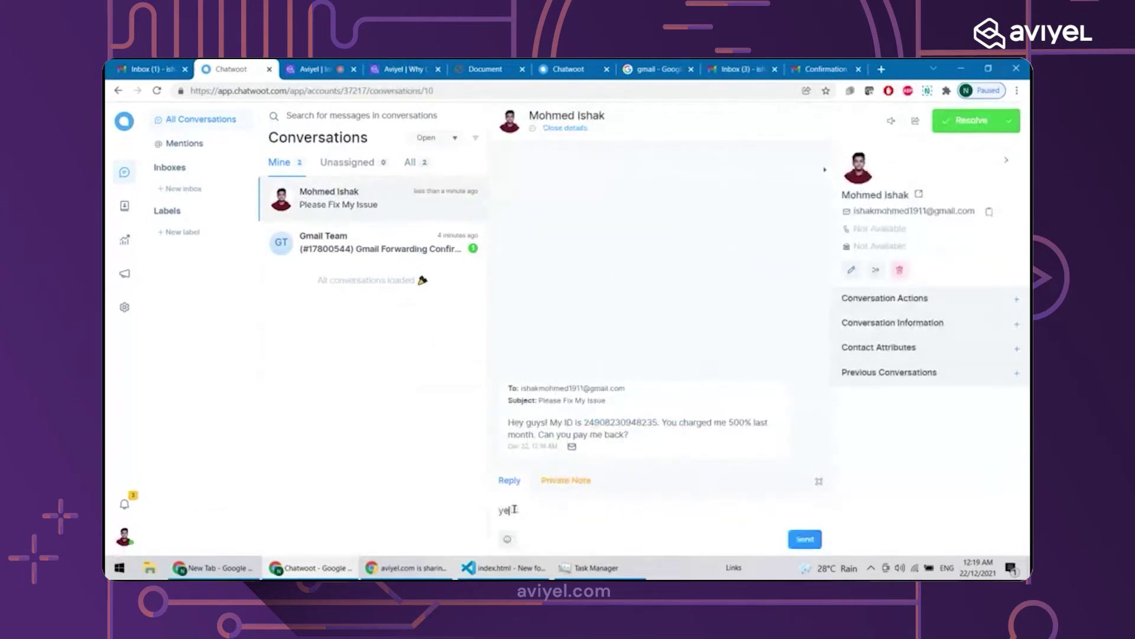
pyautogui.write("ah, we fixed it. We'll pa")
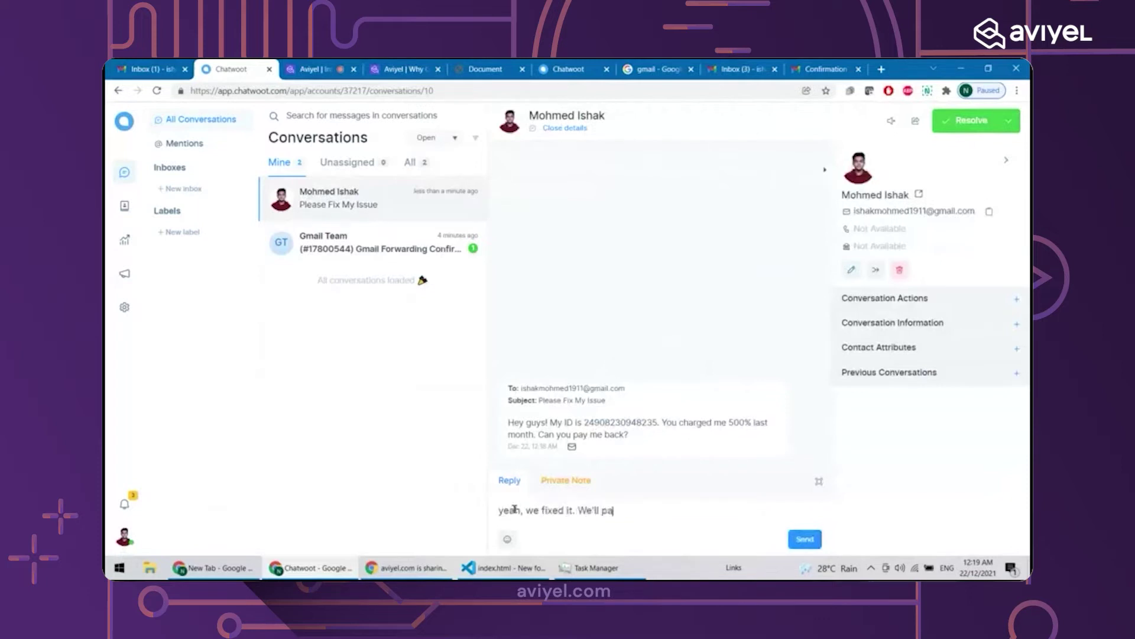
pyautogui.write('y you back otoni')
pyautogui.press('BackSpace')
pyautogui.press('BackSpace')
pyautogui.press('BackSpace')
pyautogui.press('BackSpace')
pyautogui.press('BackSpace')
pyautogui.write('tonihg')
pyautogui.press('BackSpace')
pyautogui.press('BackSpace')
pyautogui.write('ght')
pyautogui.press('Return')
# Start a second reply with the /gtree canned-response shortcut, then erase it
pyautogui.rightClick(358, 397)
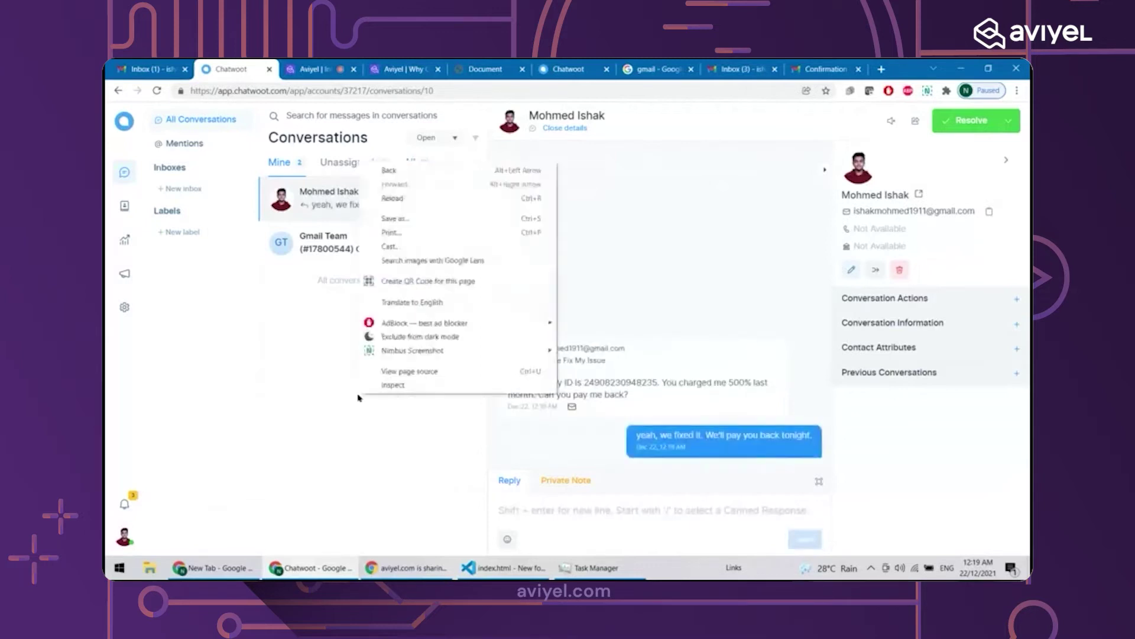
pyautogui.click(359, 398)
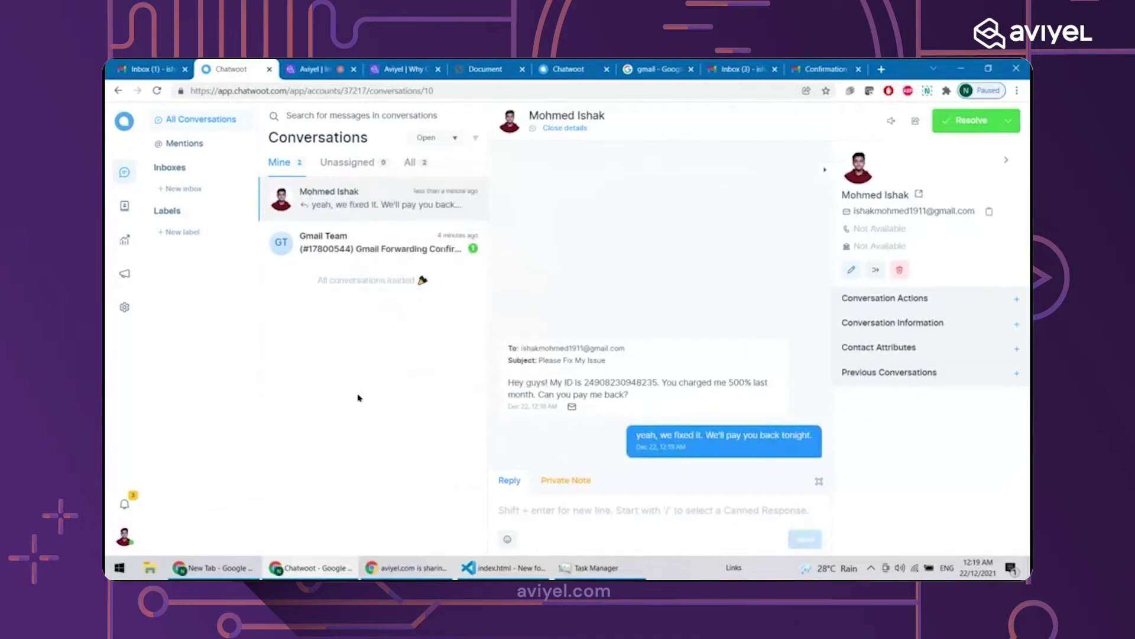
pyautogui.click(536, 506)
pyautogui.write('/')
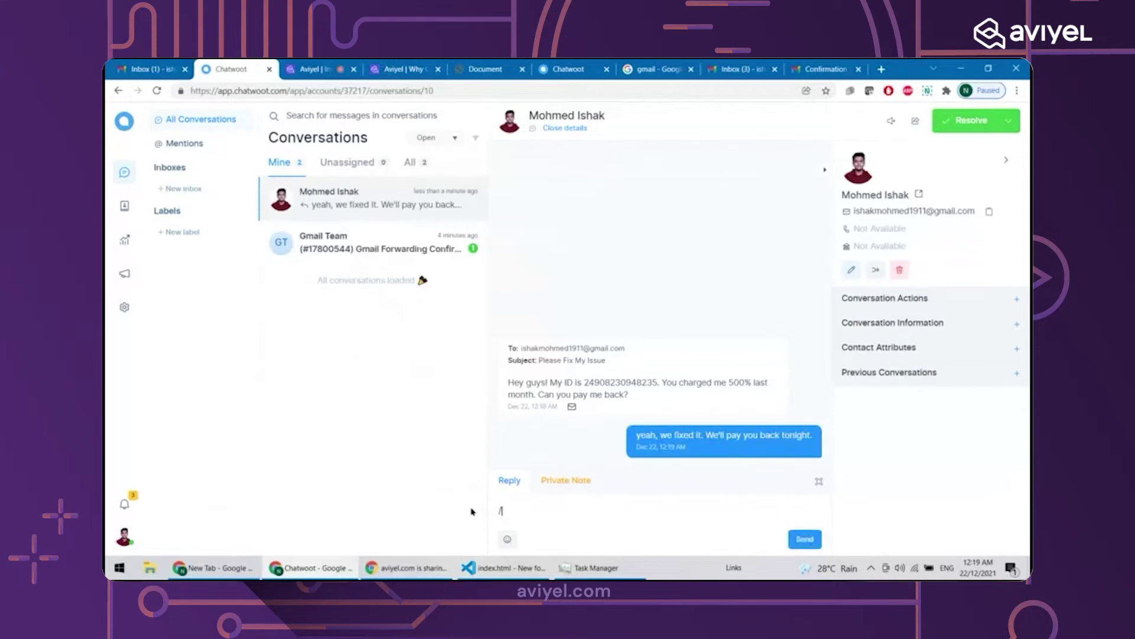
pyautogui.write('gtree')
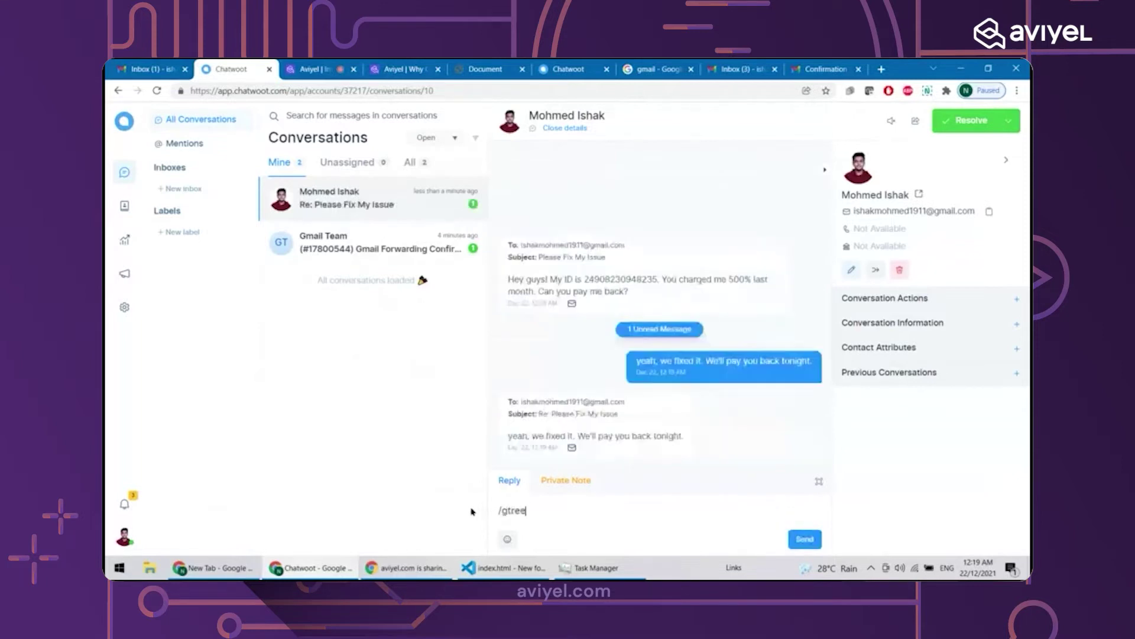
pyautogui.press('BackSpace')
pyautogui.press('BackSpace')
pyautogui.press('BackSpace')
pyautogui.press('BackSpace')
pyautogui.press('BackSpace')
pyautogui.press('BackSpace')
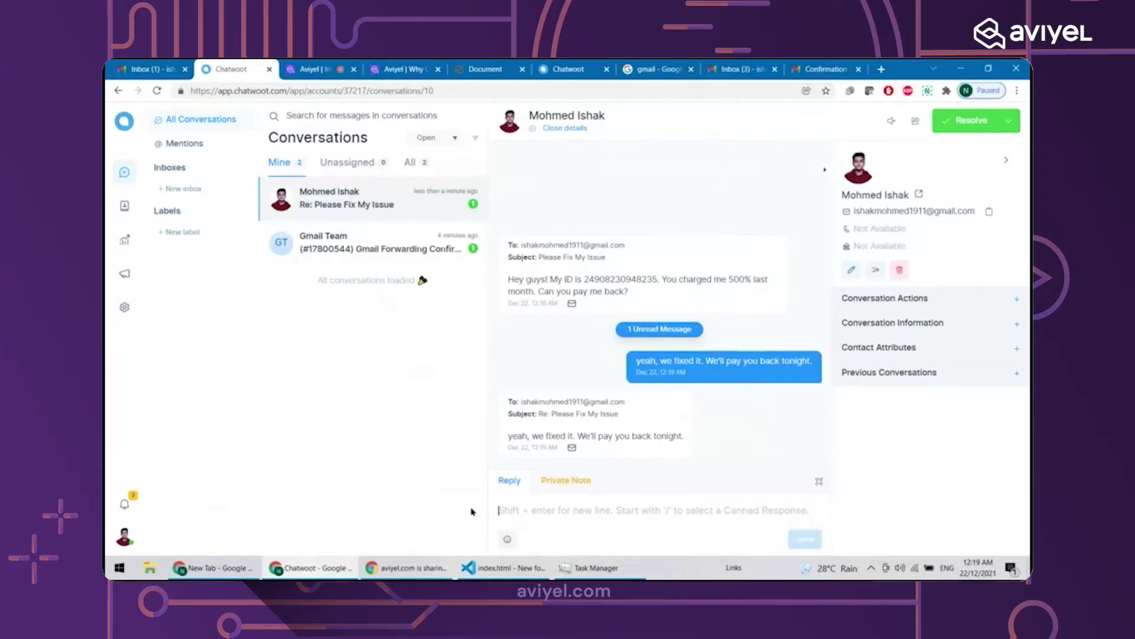
# Draft 'hey there, merry christmas and a happy new year', then discard the whole draft
pyautogui.write('hey ')
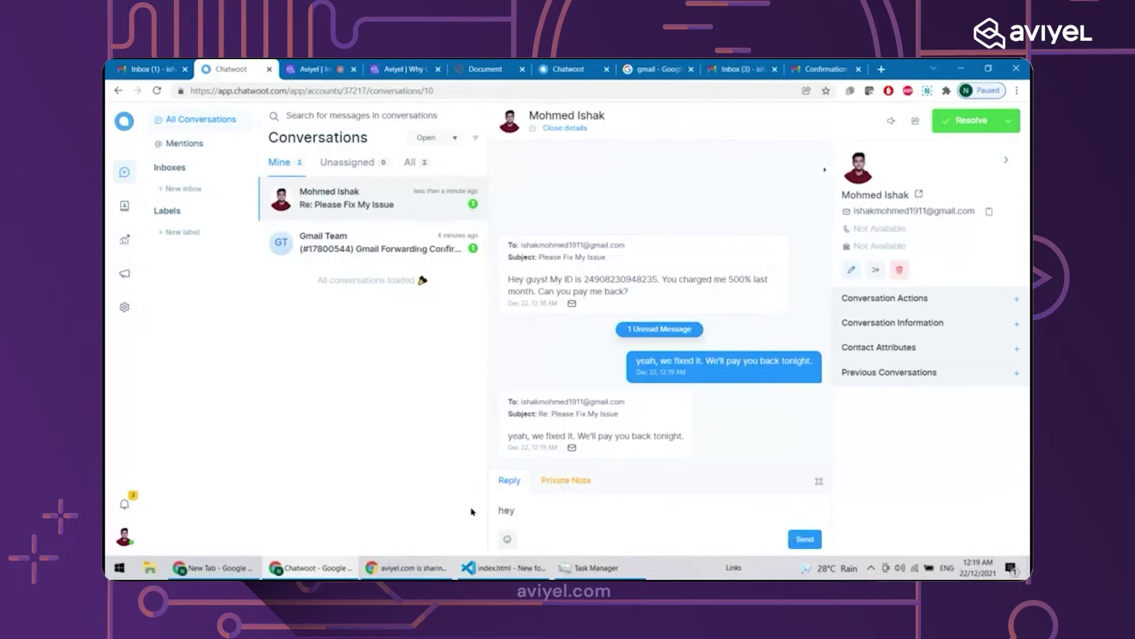
pyautogui.write('there, merry ')
pyautogui.write('chirstm')
pyautogui.press('BackSpace')
pyautogui.press('BackSpace')
pyautogui.press('BackSpace')
pyautogui.press('BackSpace')
pyautogui.press('BackSpace')
pyautogui.write('ristman and ')
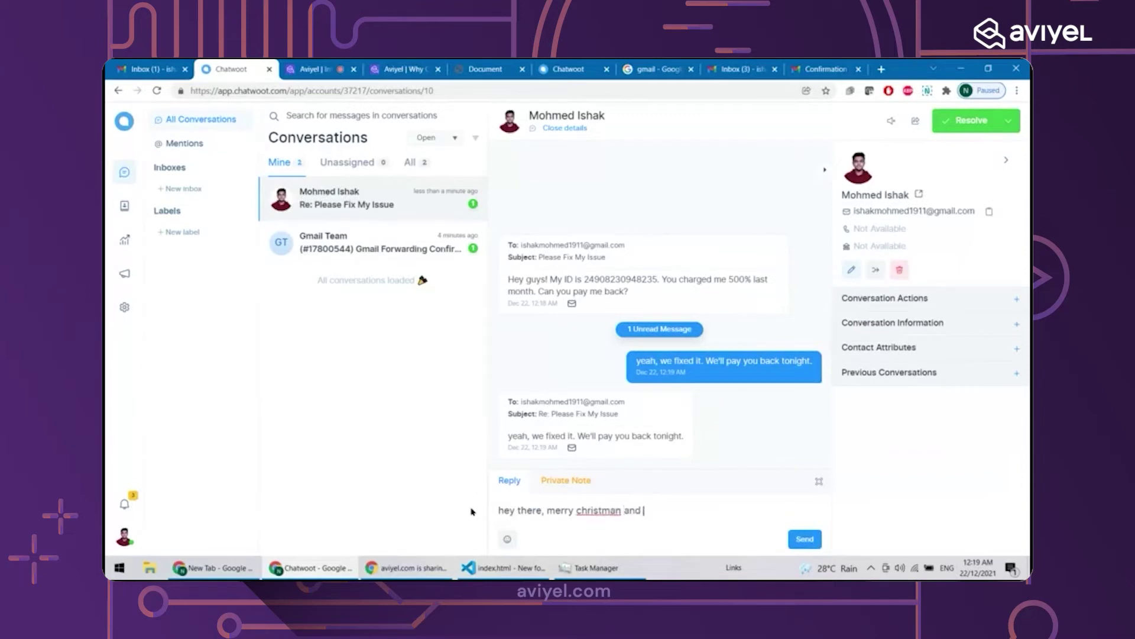
pyautogui.write('a happy new year')
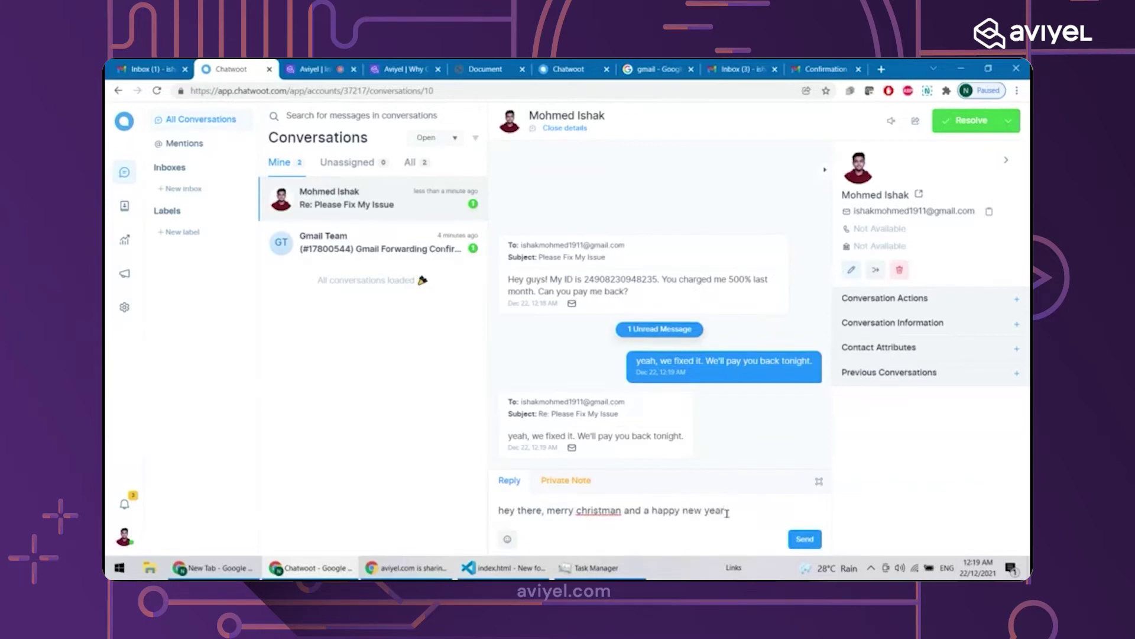
pyautogui.moveTo(726, 511); pyautogui.dragTo(473, 489)
pyautogui.press('BackSpace')
# Try the /greet canned response, then select and delete it so the reply box is empty
pyautogui.write('/')
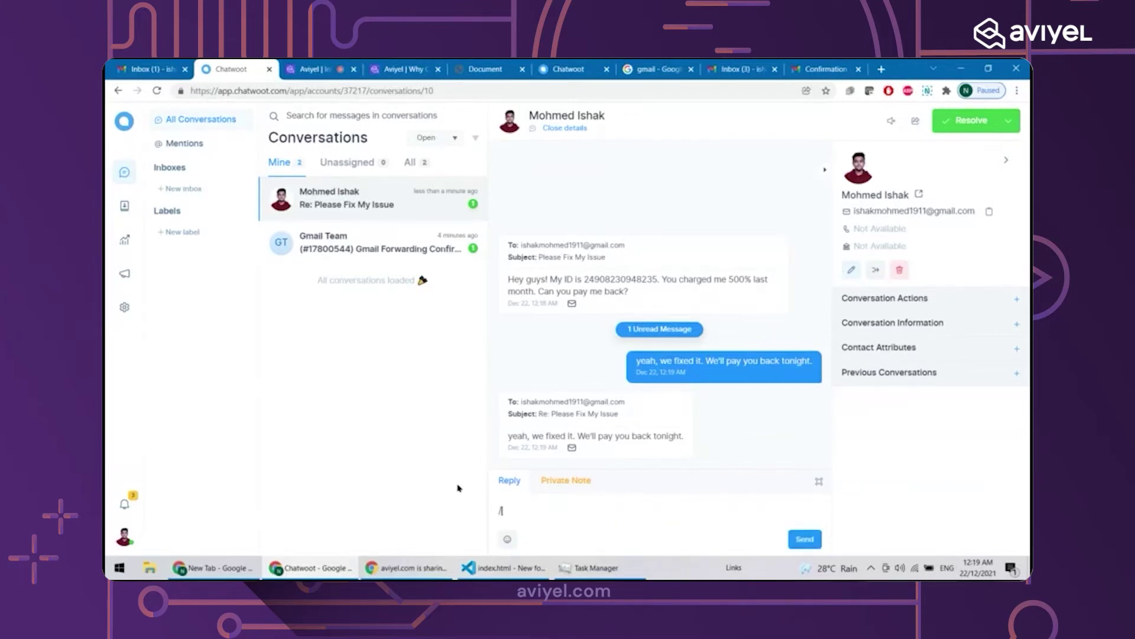
pyautogui.press('BackSpace')
pyautogui.write('/greet')
pyautogui.moveTo(553, 512); pyautogui.dragTo(407, 536)
pyautogui.press('BackSpace')
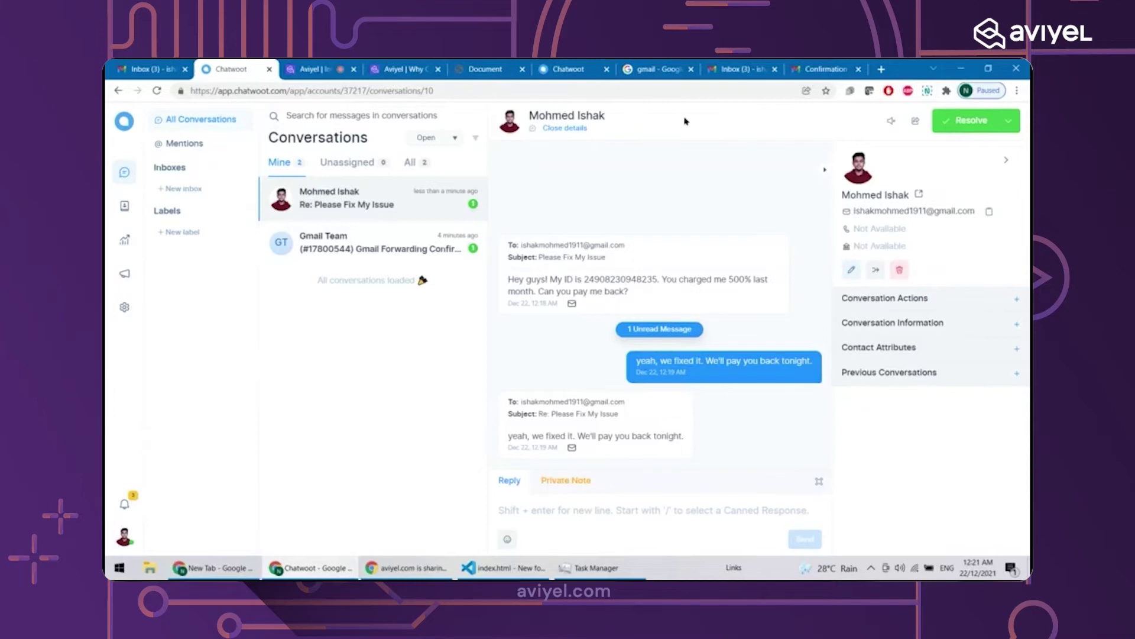
# Close the Gmail search tab, glance at the forwarding confirmation and inbox, then go to the Aviyel article
pyautogui.click(691, 68)
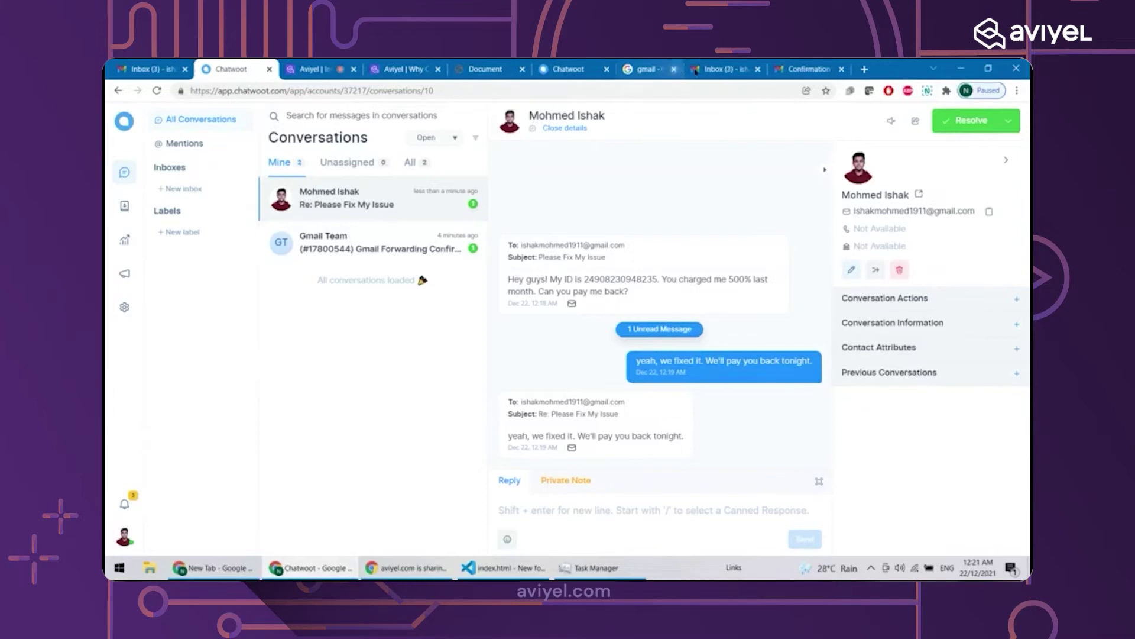
pyautogui.click(716, 67)
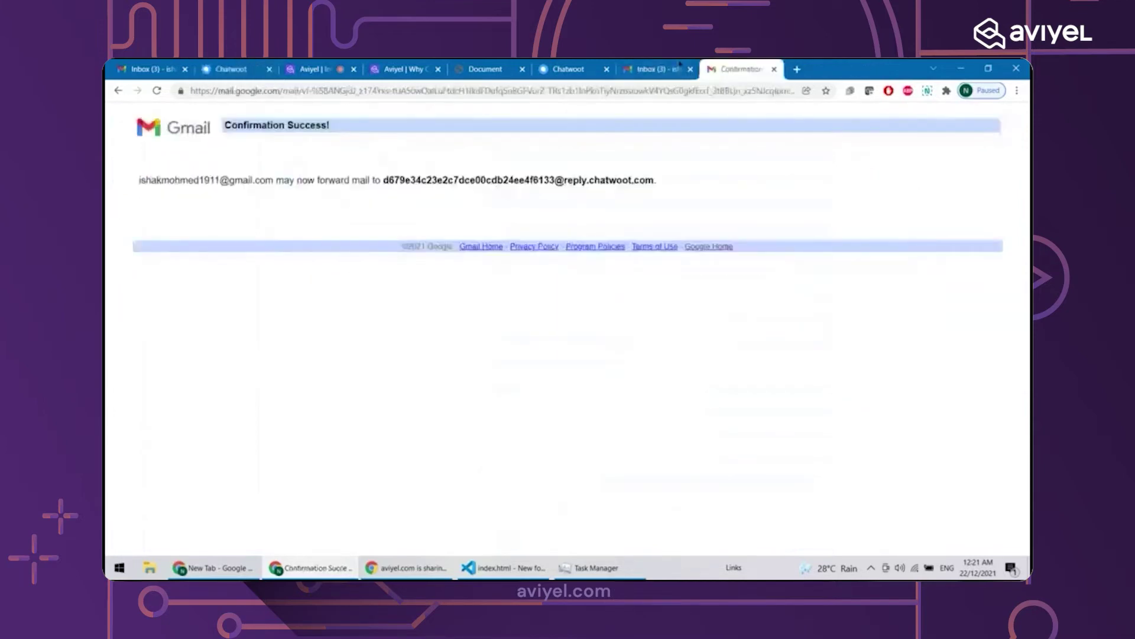
pyautogui.click(680, 65)
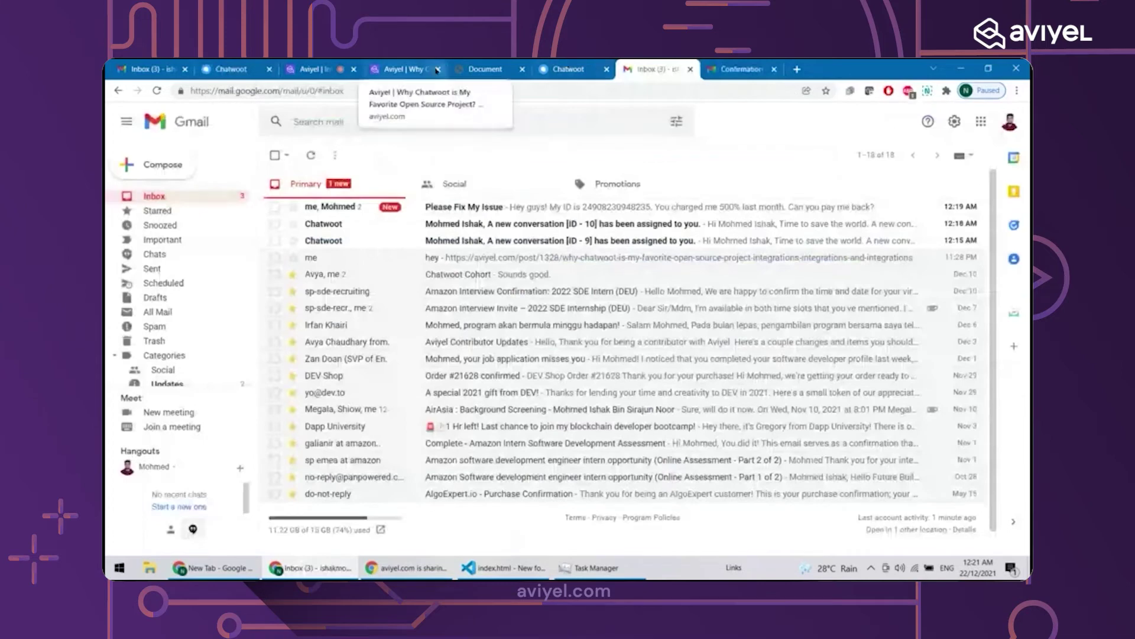
pyautogui.click(411, 70)
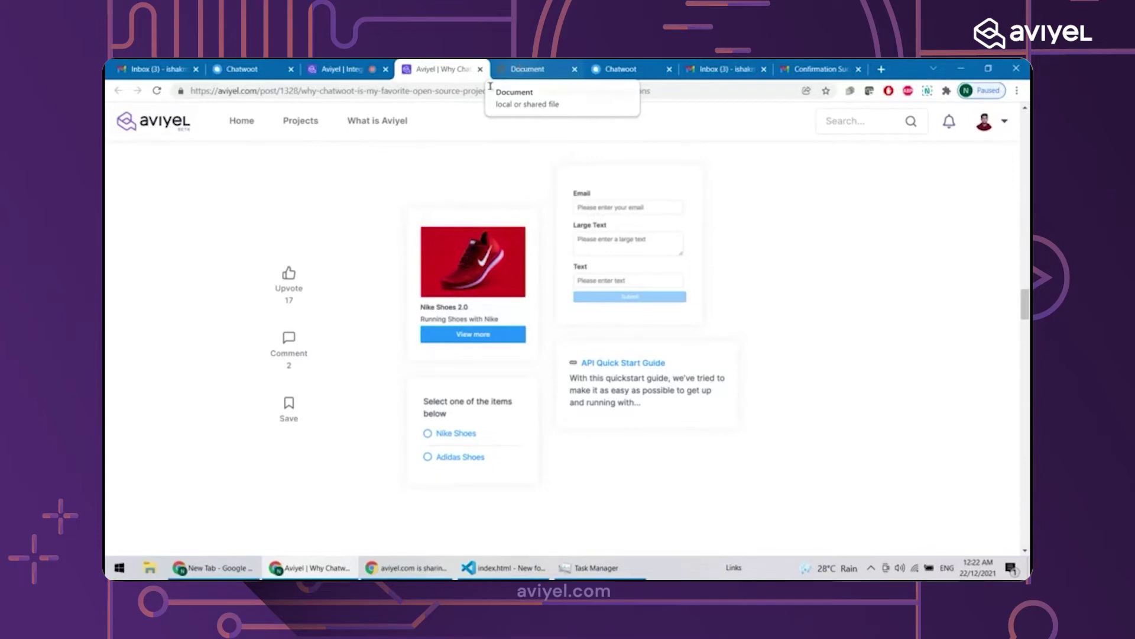
# Move the Document tab ahead of the Aviyel article, preview its Hello, world page, and return to Chatwoot
pyautogui.moveTo(560, 73); pyautogui.dragTo(455, 66)
pyautogui.click(529, 64)
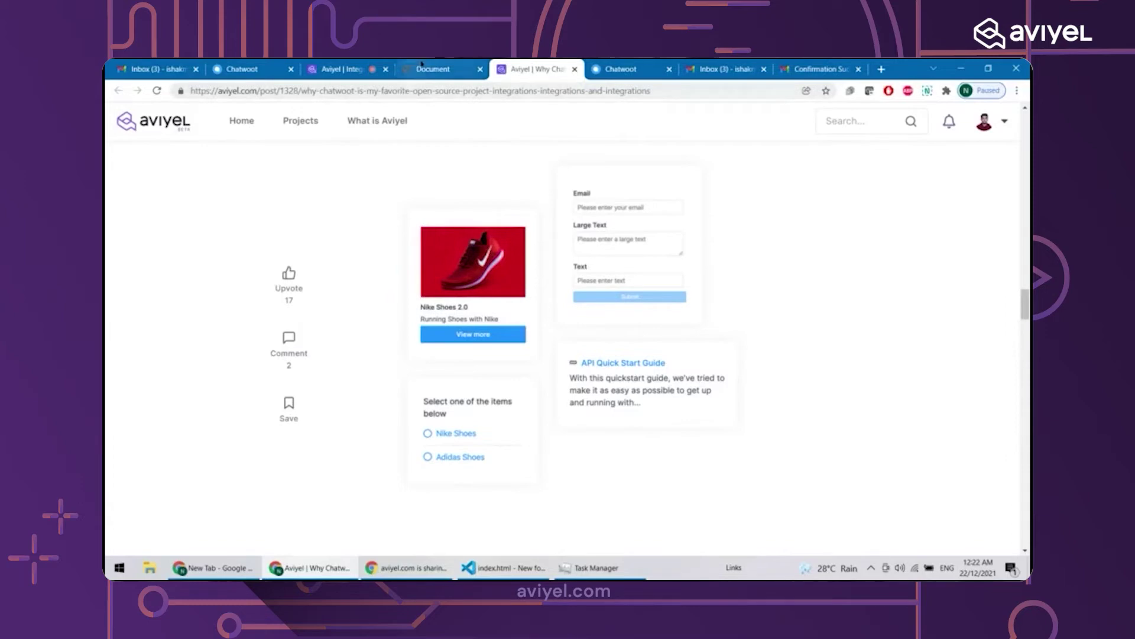
pyautogui.click(443, 70)
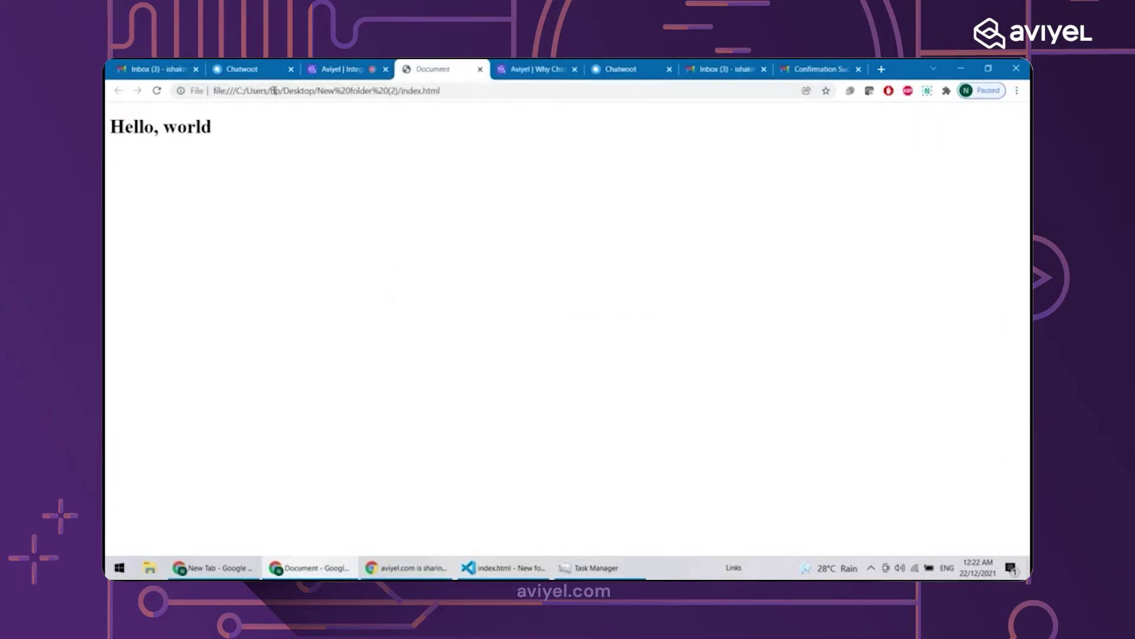
pyautogui.click(262, 76)
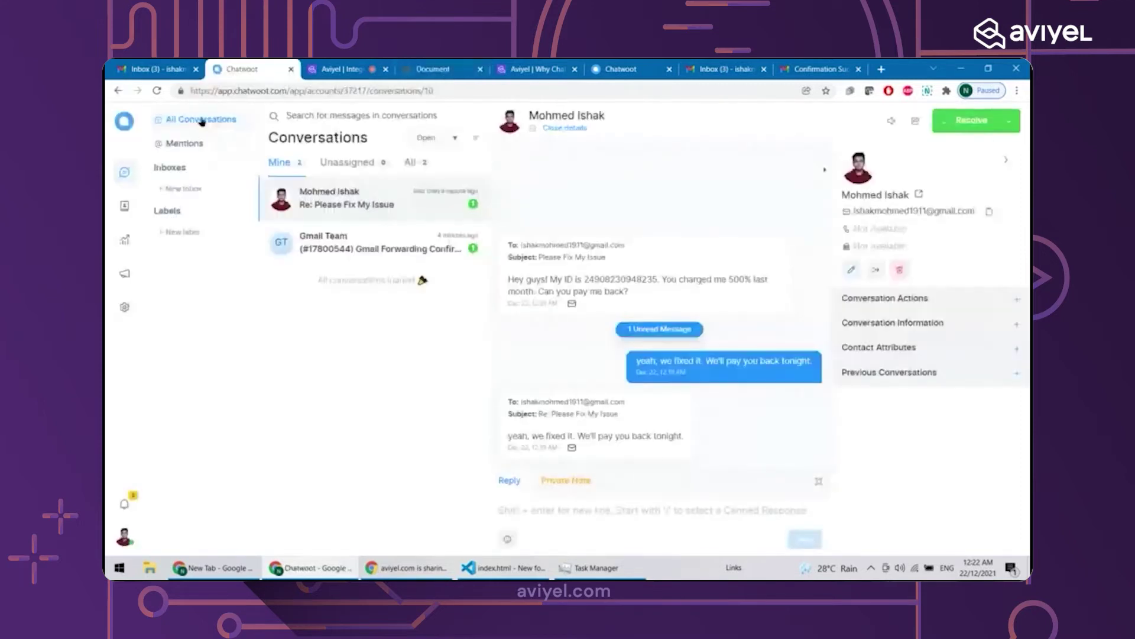
# From the Chatwoot dashboard, add a new inbox and pick the Website channel
pyautogui.click(120, 127)
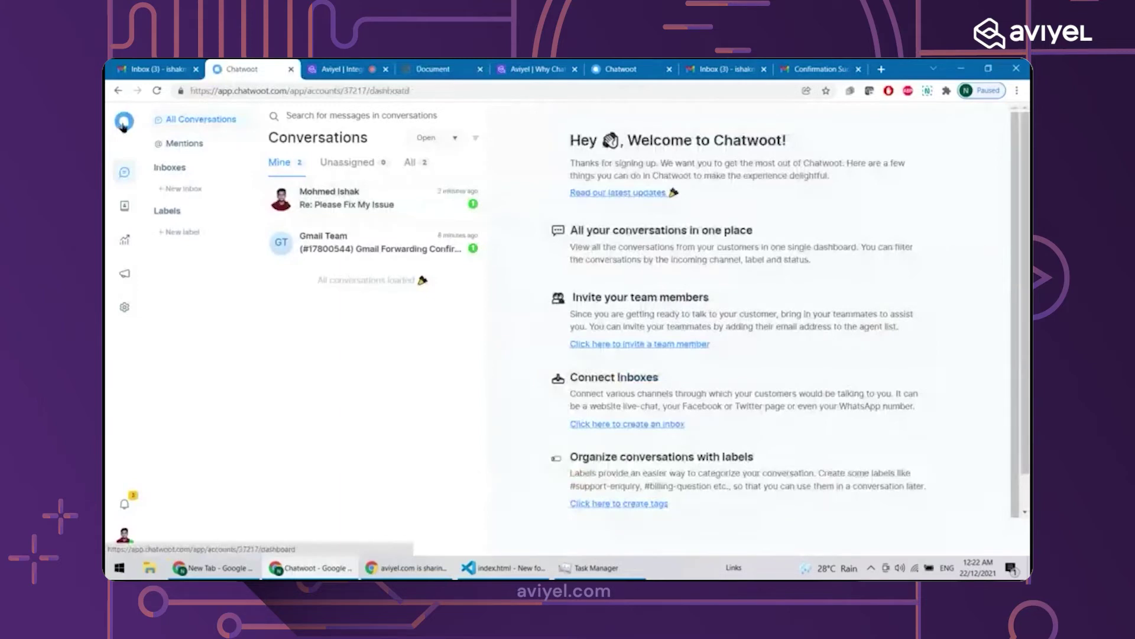
pyautogui.click(177, 189)
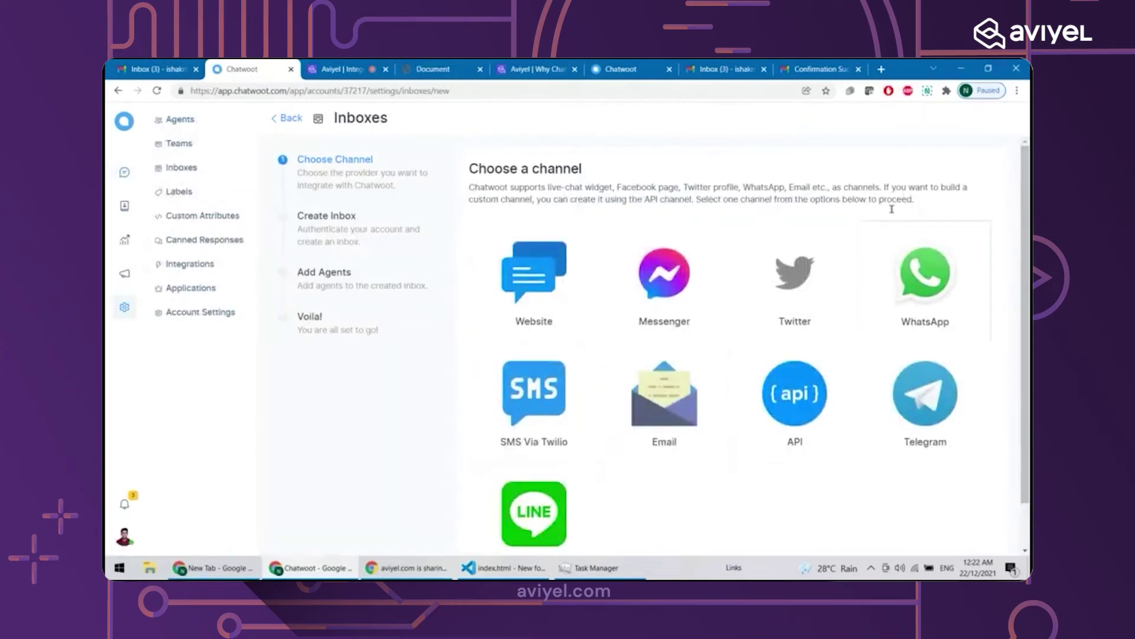
pyautogui.click(515, 304)
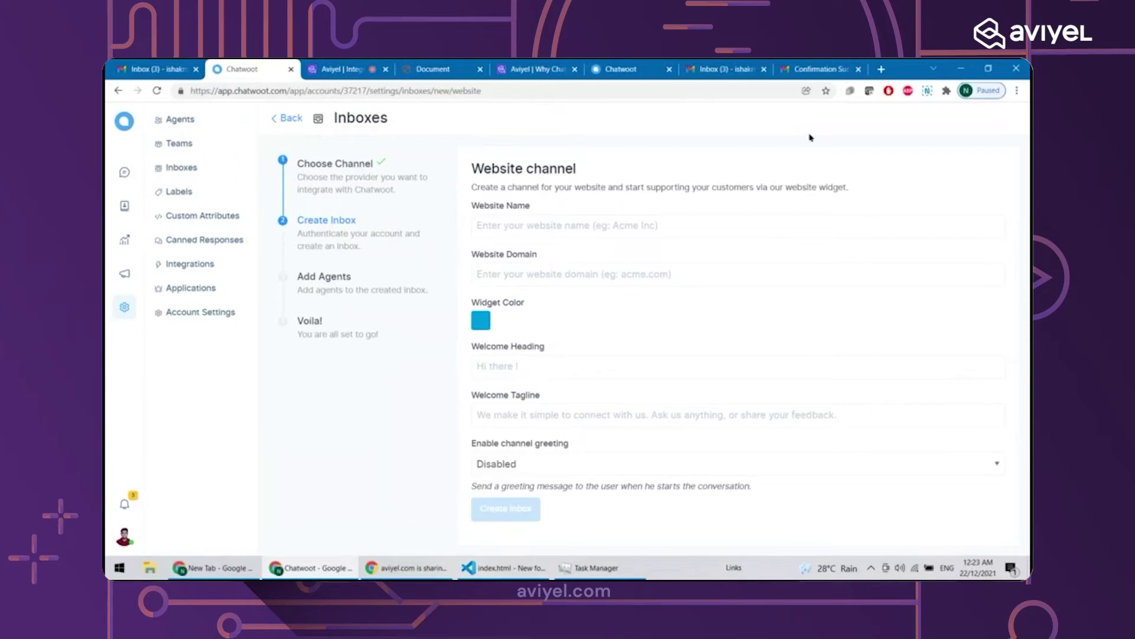
# Touch the Website Domain field, load whatrver.com in a throwaway tab, then move to the Aviyel article
pyautogui.click(601, 283)
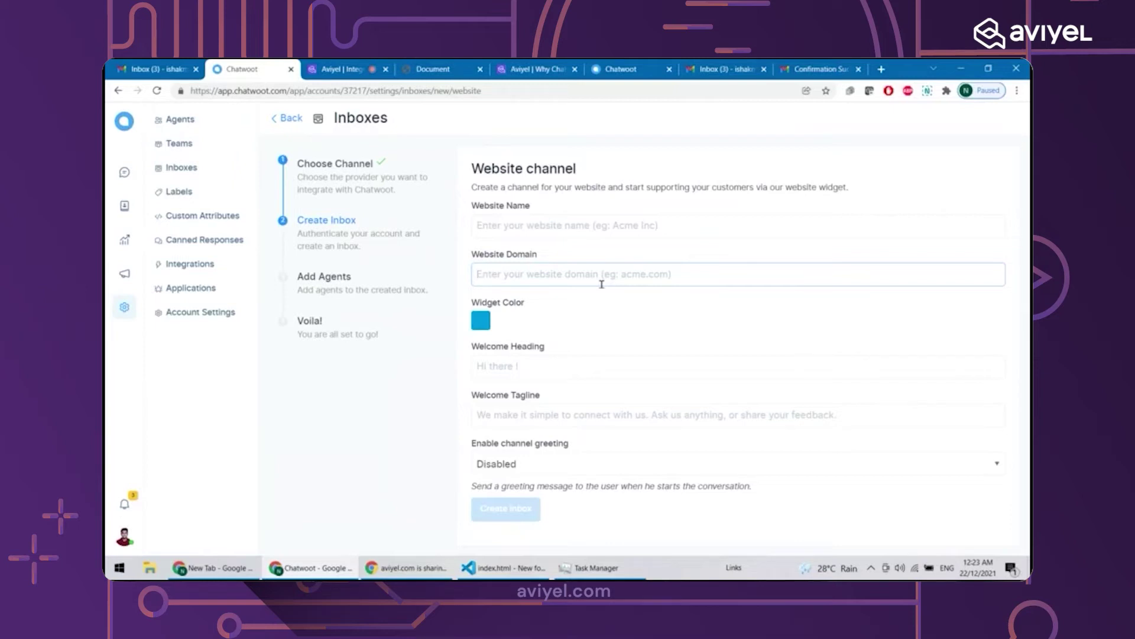
pyautogui.click(619, 252)
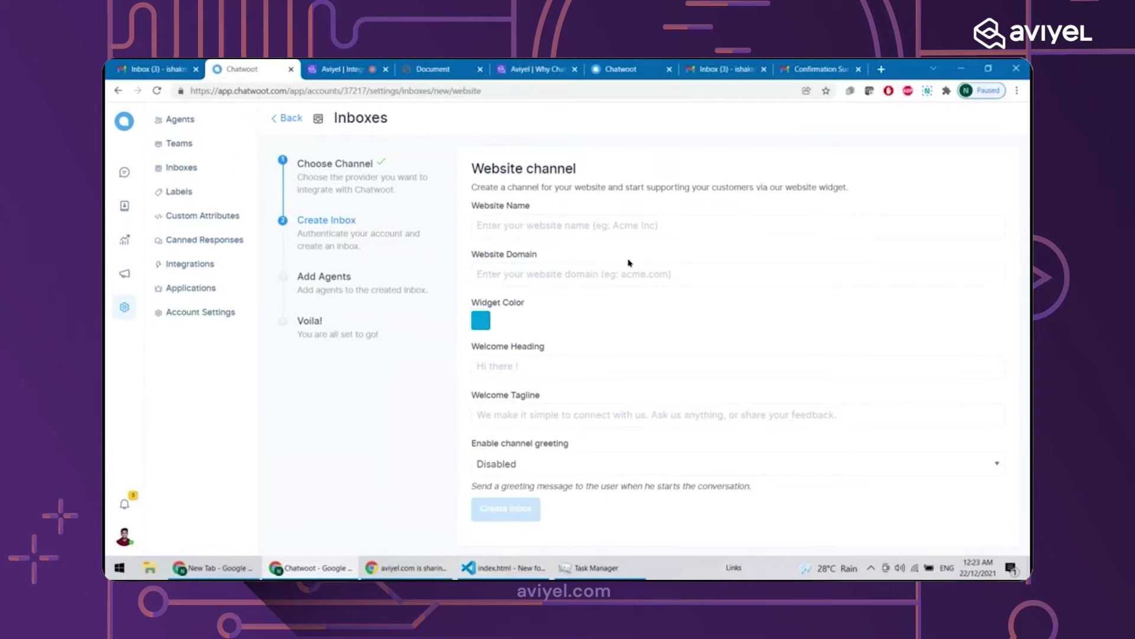
pyautogui.click(881, 69)
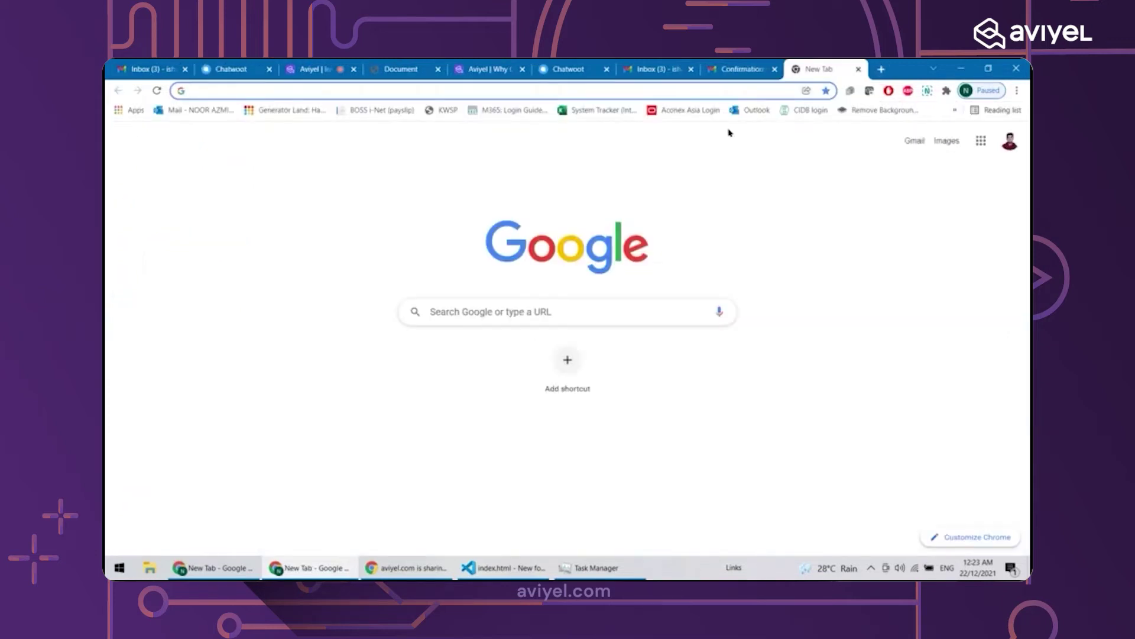
pyautogui.write('whatr')
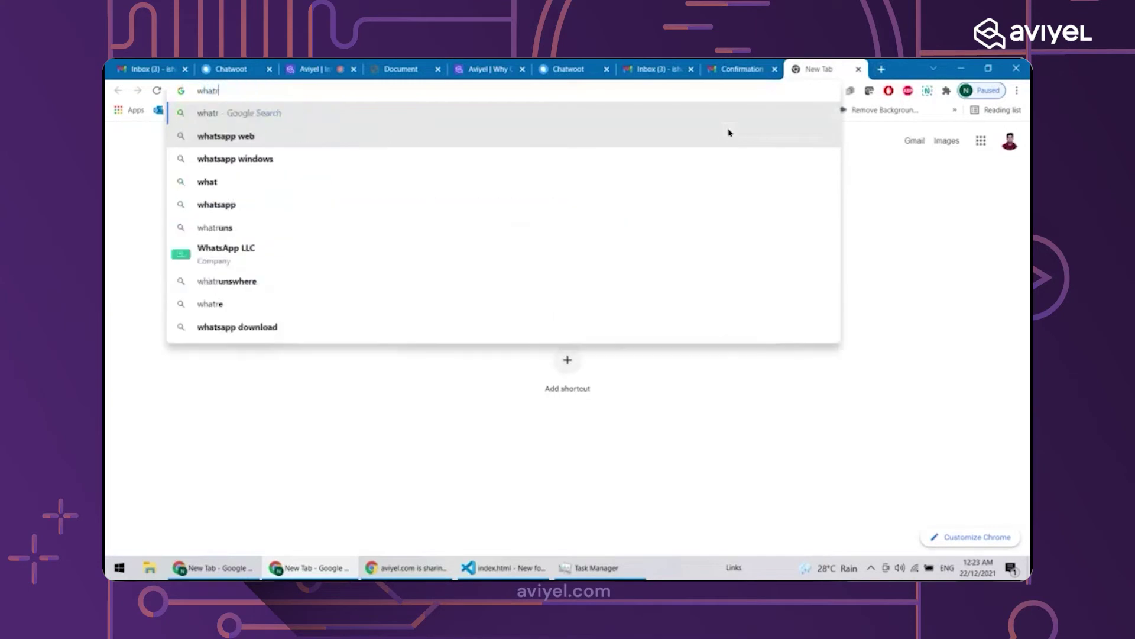
pyautogui.write('ver.com')
pyautogui.press('Return')
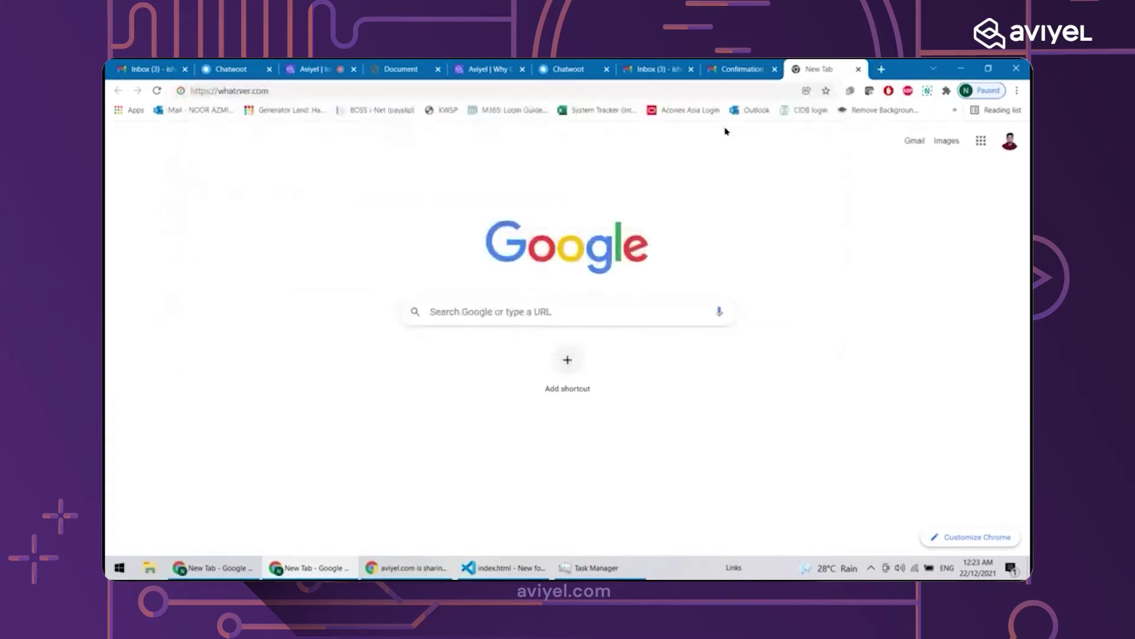
pyautogui.click(858, 70)
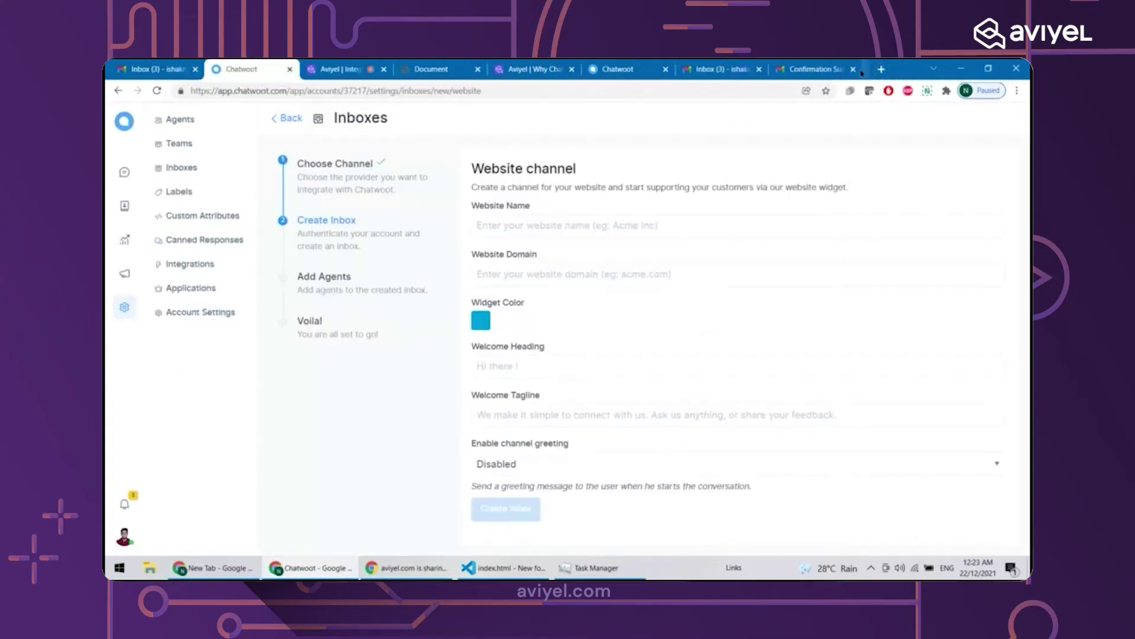
pyautogui.click(612, 275)
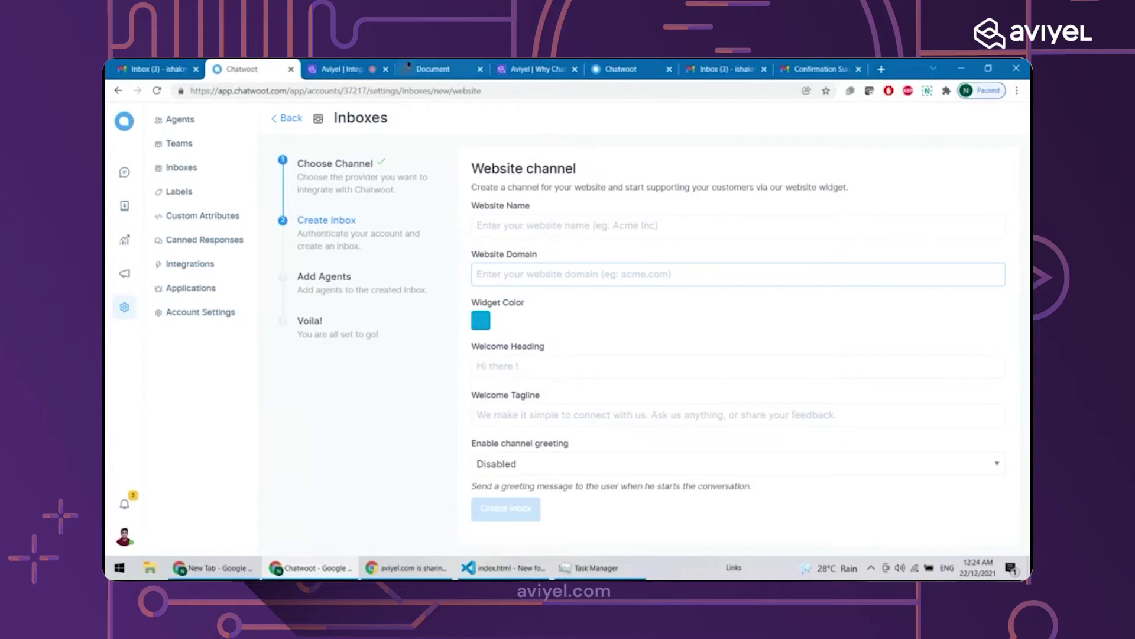
pyautogui.click(620, 64)
# Read the Aviyel article's Chatwoot install steps and widget example, then return to the Website channel form
pyautogui.click(533, 68)
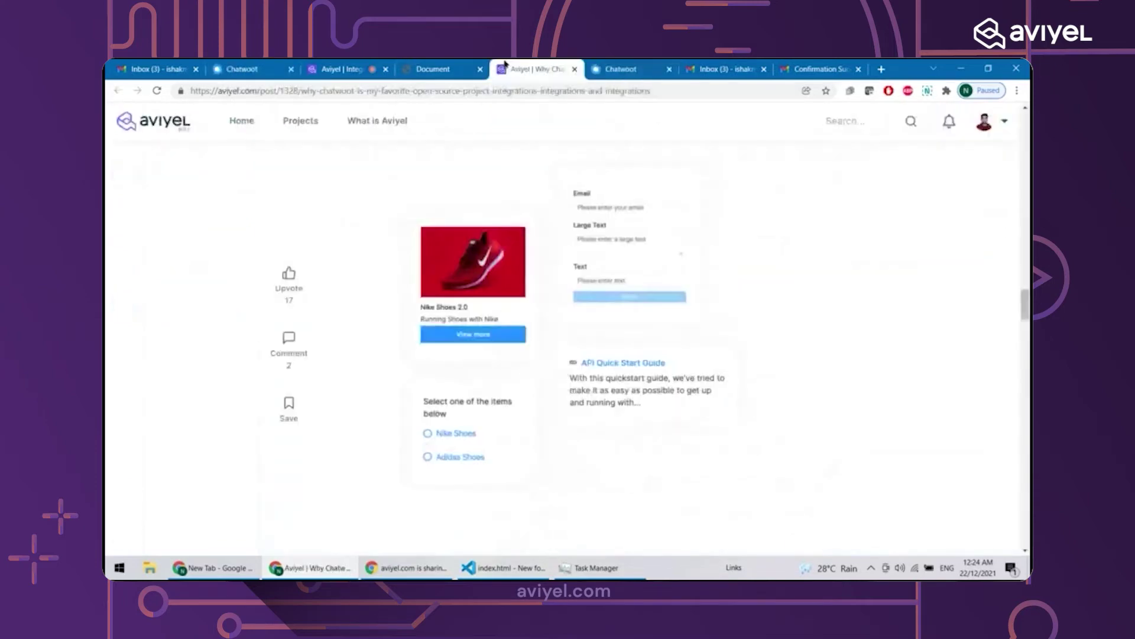
pyautogui.scroll(-2, 1025, 305)
pyautogui.scroll(-20, 1013, 371)
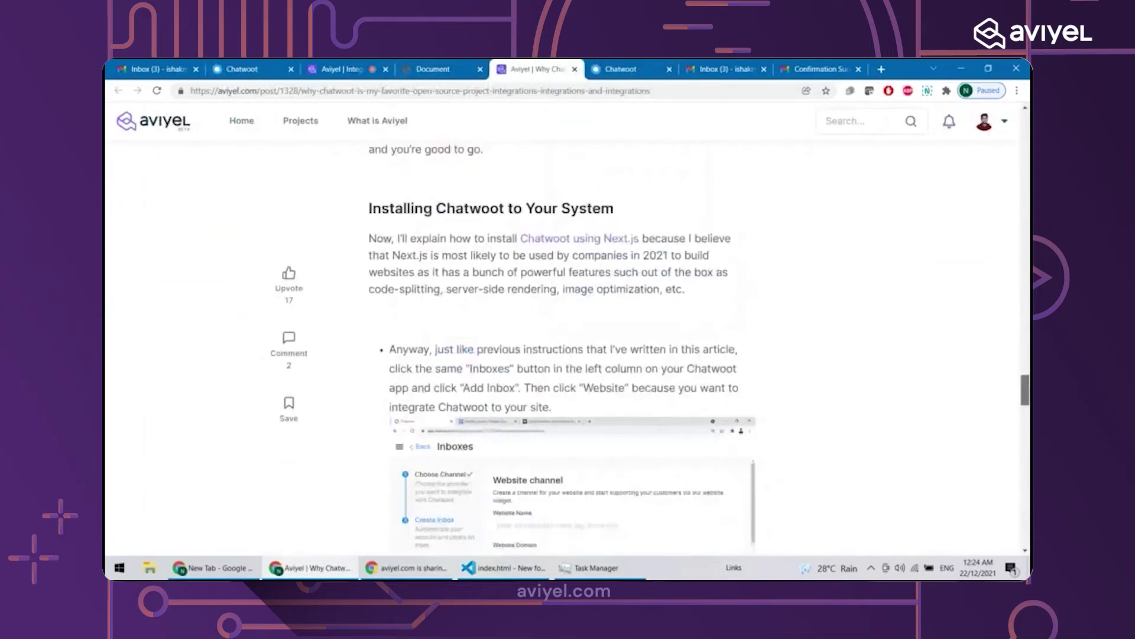
pyautogui.scroll(15, 1013, 371)
pyautogui.scroll(-15, 1013, 371)
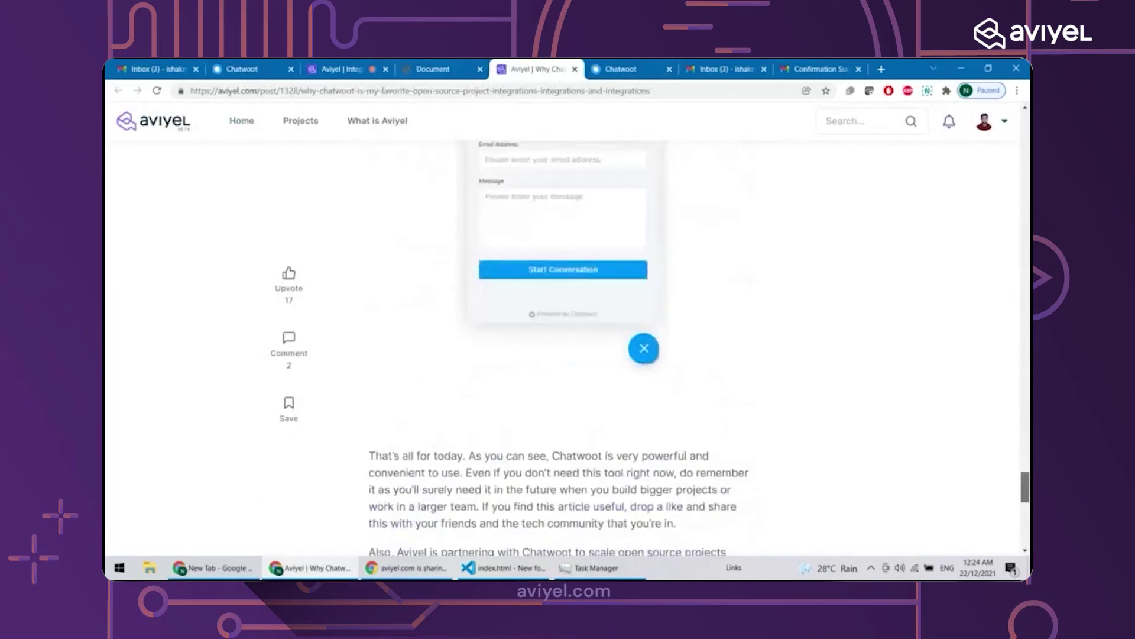
pyautogui.scroll(5, 1012, 414)
pyautogui.scroll(-3, 1009, 461)
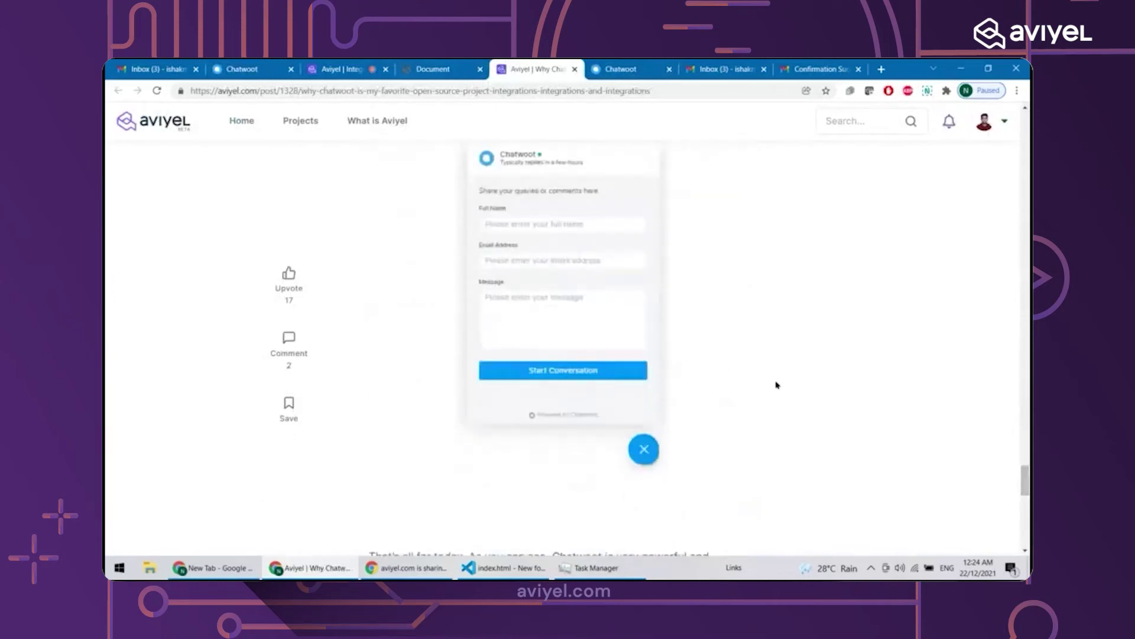
pyautogui.scroll(1, 662, 510)
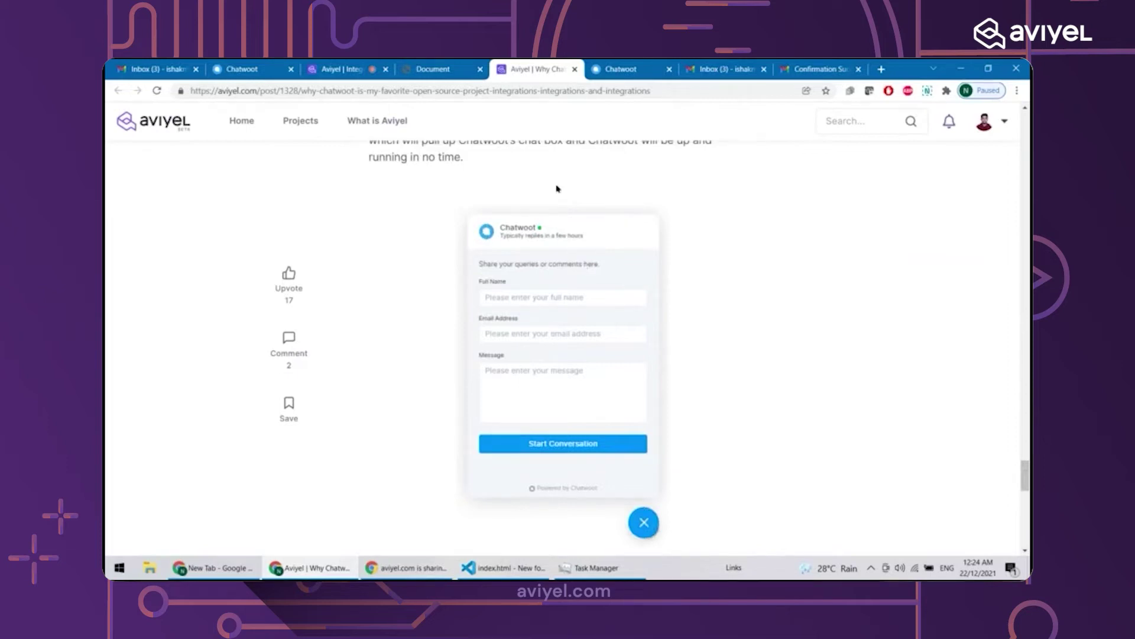
pyautogui.click(622, 63)
pyautogui.click(254, 69)
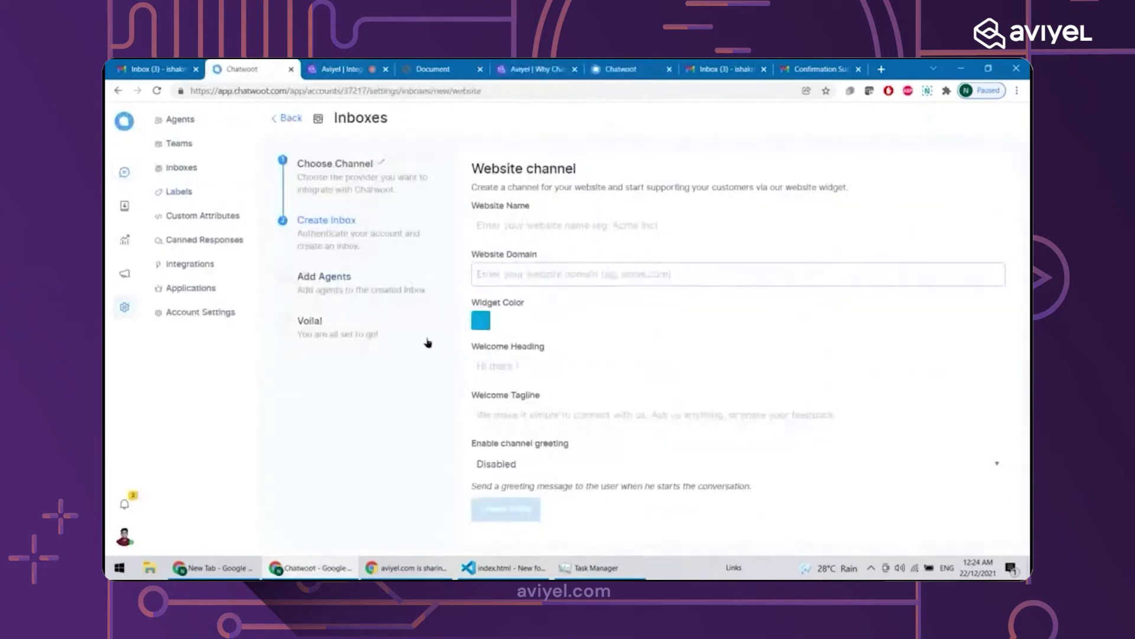
# Leave Website Name and Domain blank, and move index.html in VS Code to the Recycle Bin
pyautogui.click(501, 217)
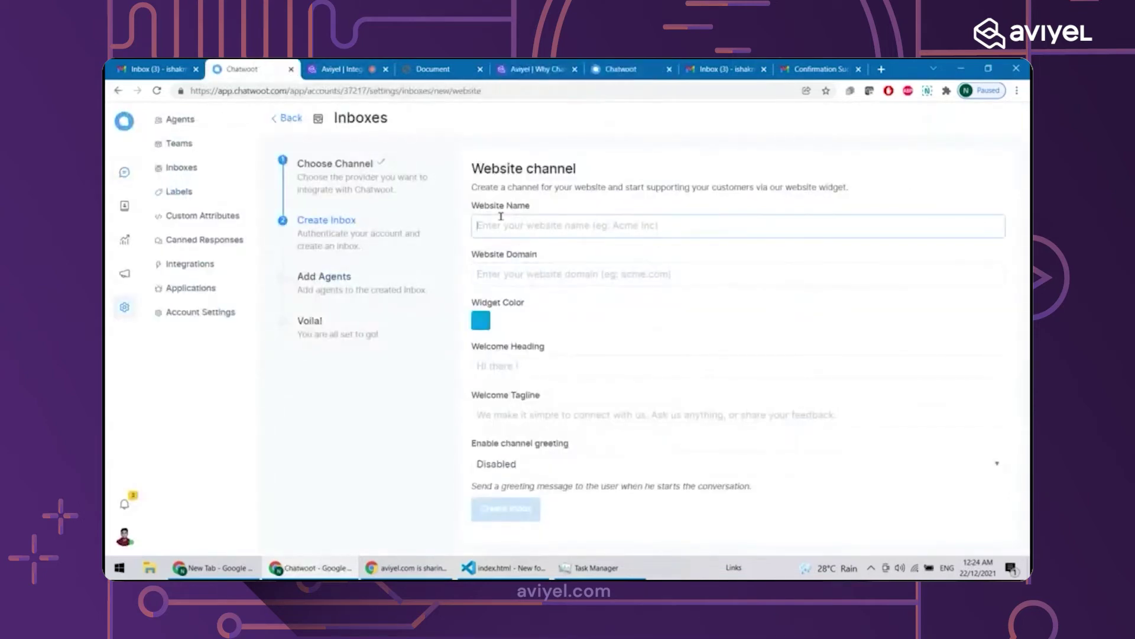
pyautogui.click(508, 275)
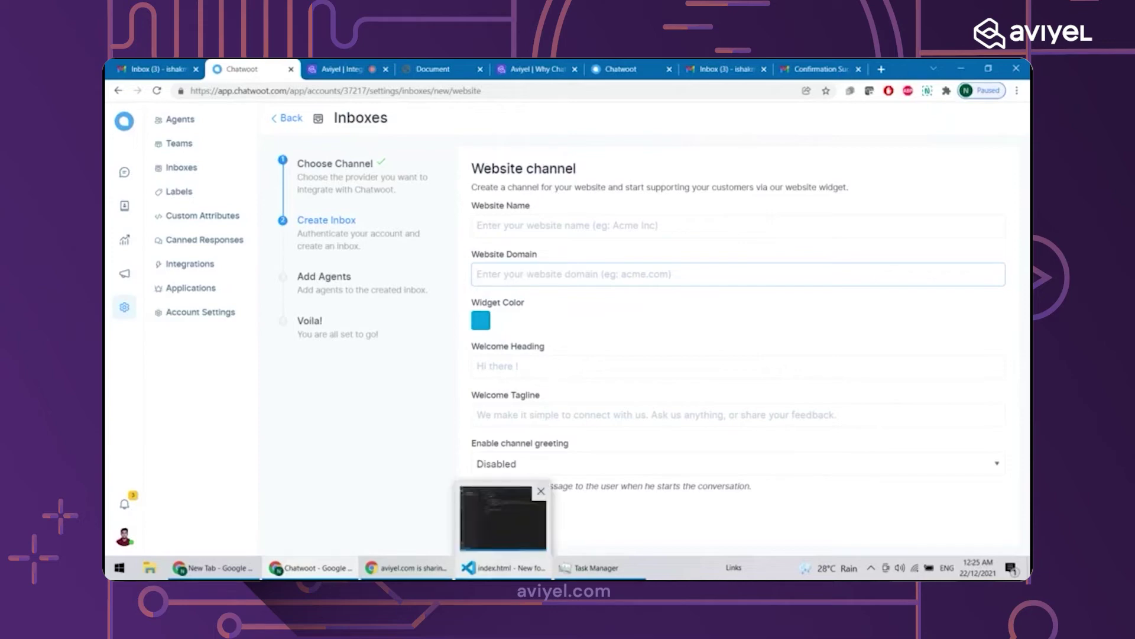
pyautogui.click(502, 567)
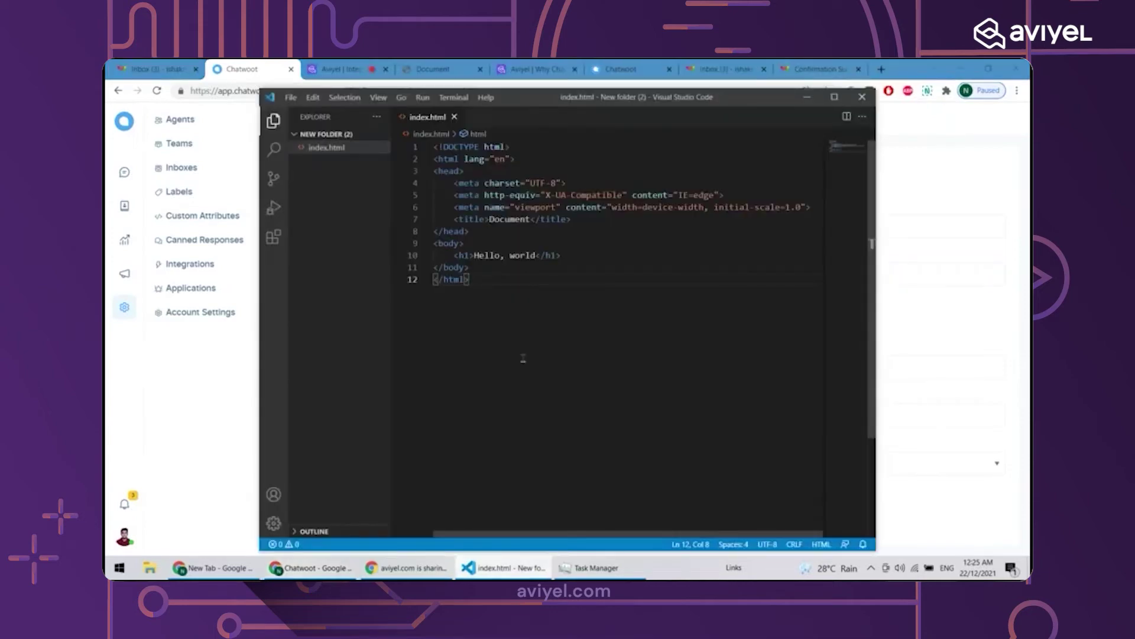
pyautogui.rightClick(360, 150)
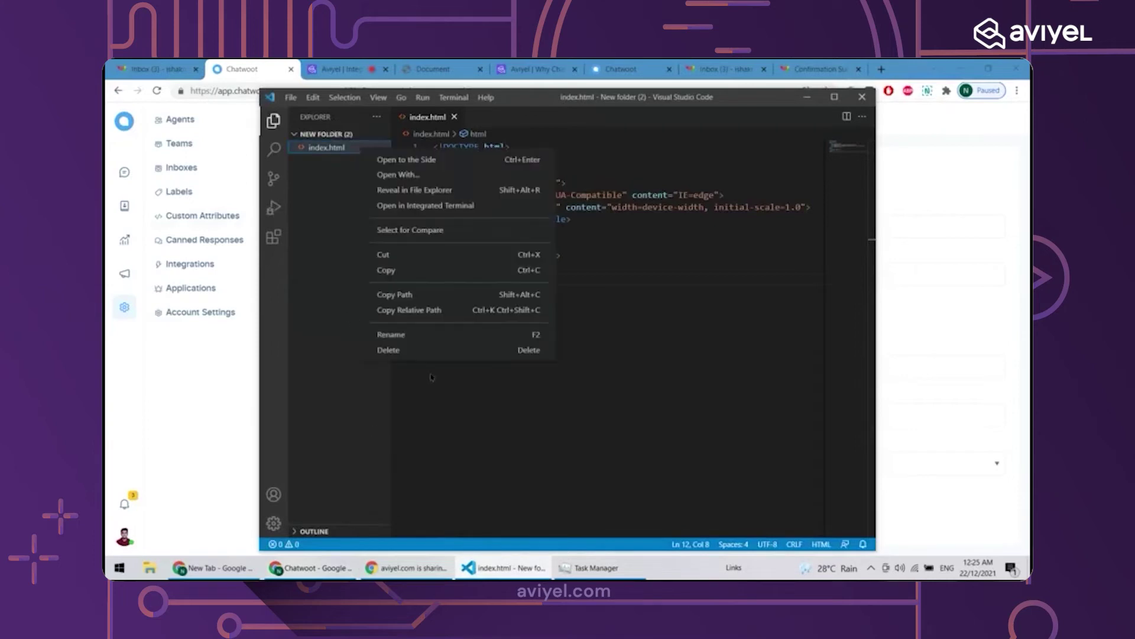
pyautogui.click(382, 351)
pyautogui.click(562, 321)
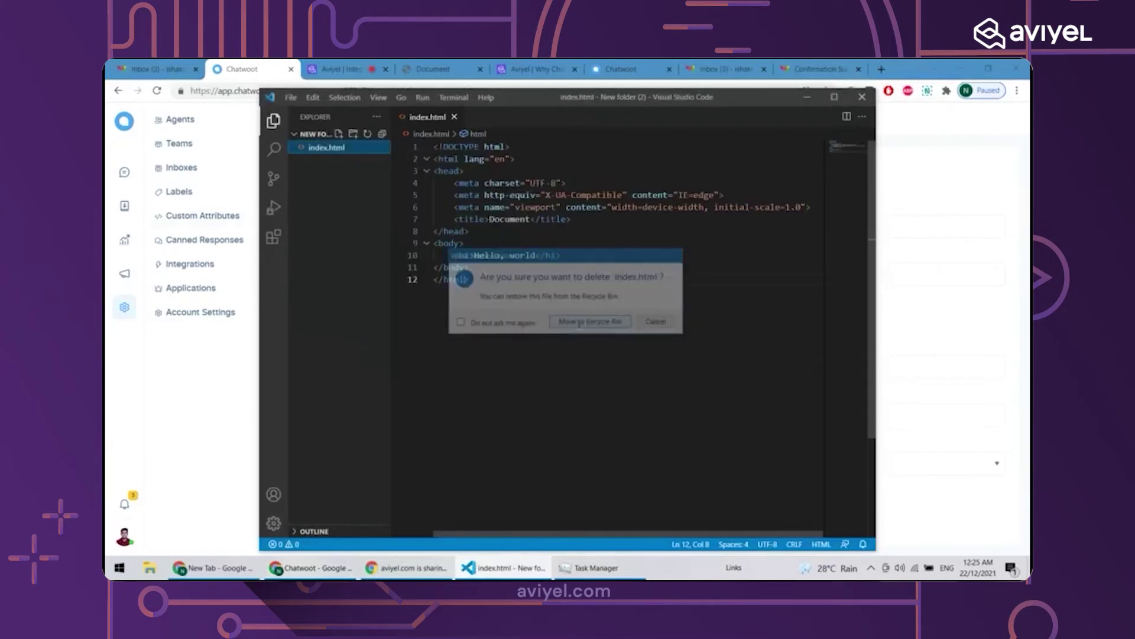
# Maximize VS Code and create a new index.html file in the project folder
pyautogui.click(834, 96)
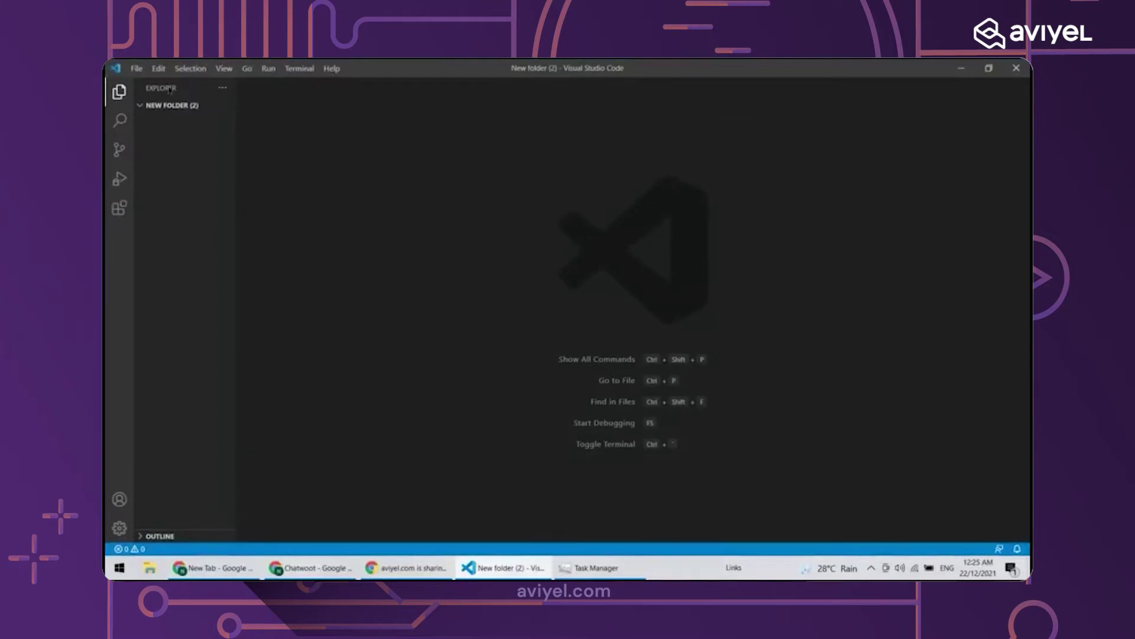
pyautogui.moveTo(179, 133)
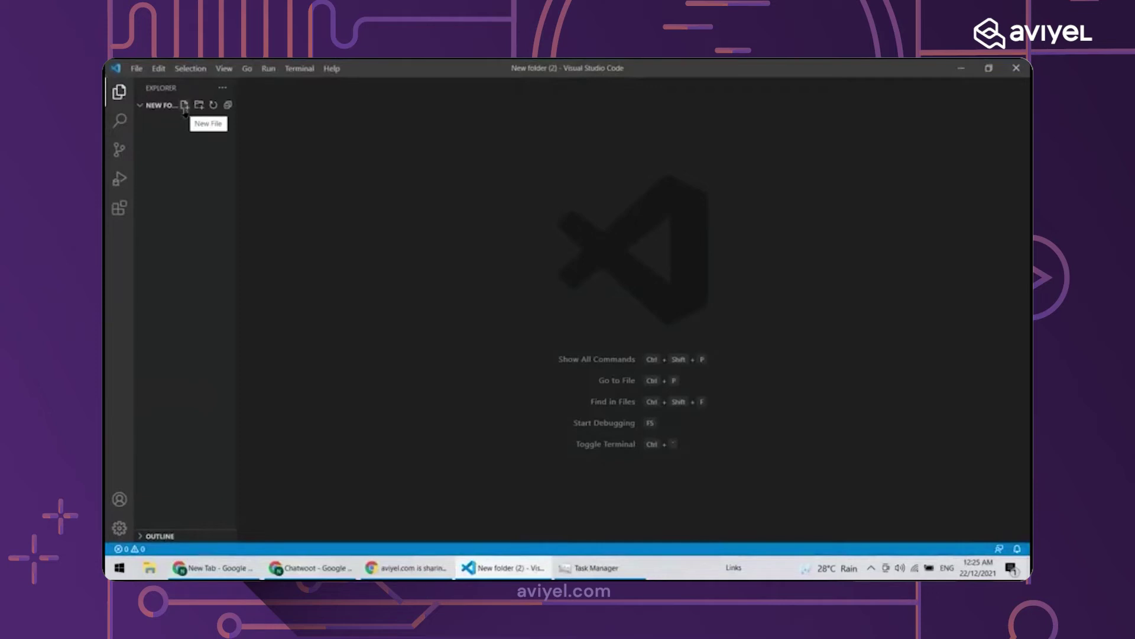
pyautogui.click(185, 106)
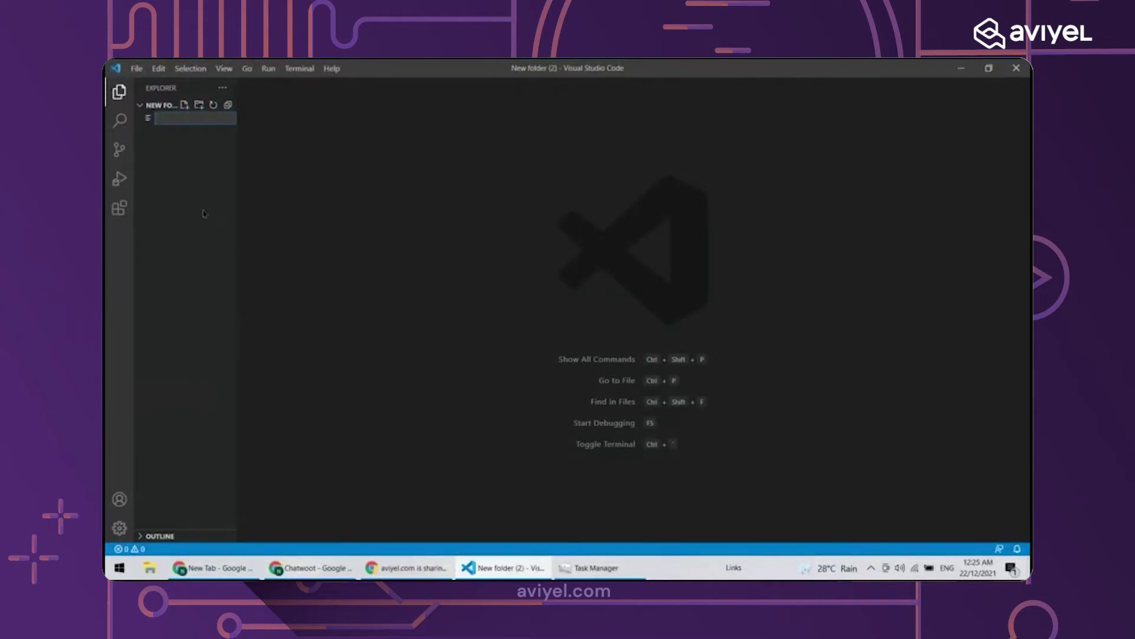
pyautogui.write('index.html')
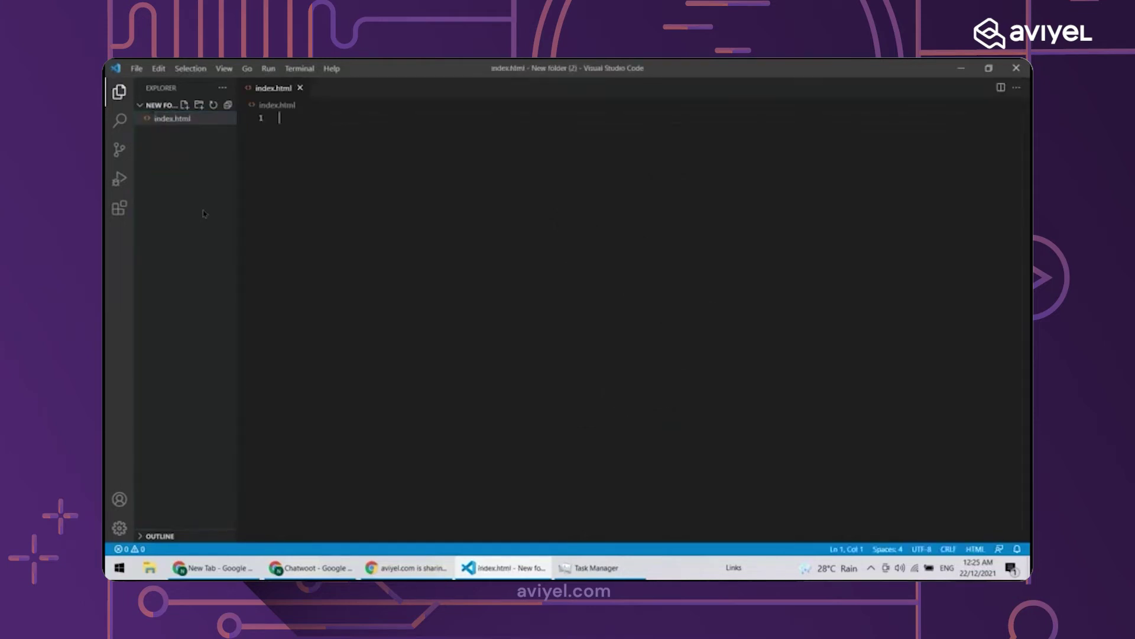
pyautogui.write('!')
pyautogui.keyDown('ctrl'); pyautogui.scroll(4, 372, 206); pyautogui.keyUp('ctrl')
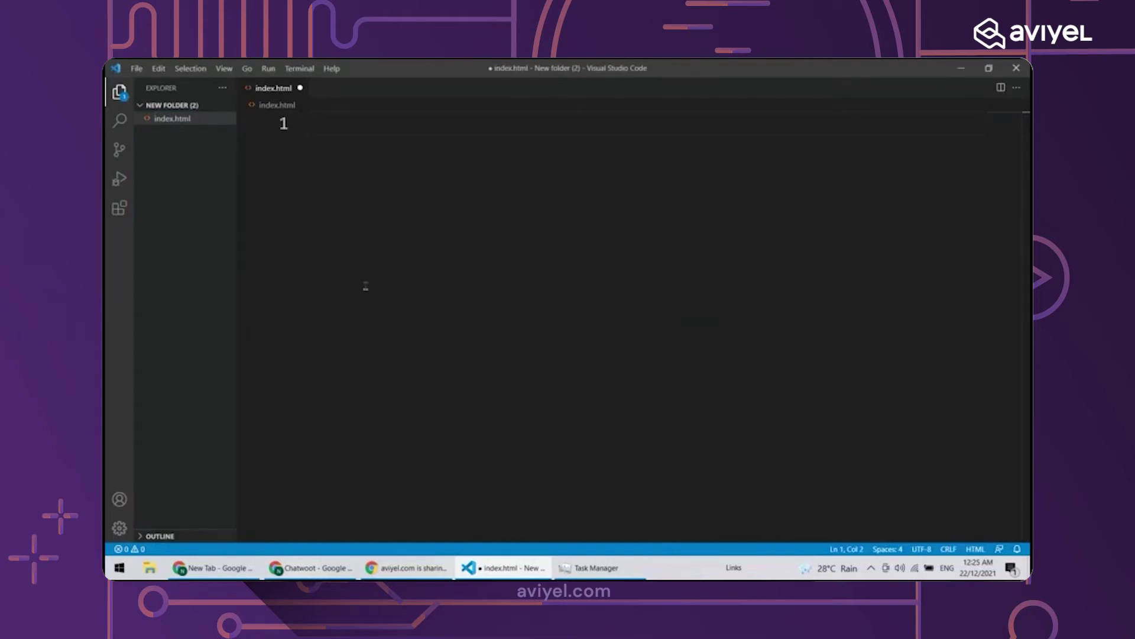
# Expand the ! Emmet abbreviation into an HTML5 boilerplate in index.html
pyautogui.write('!')
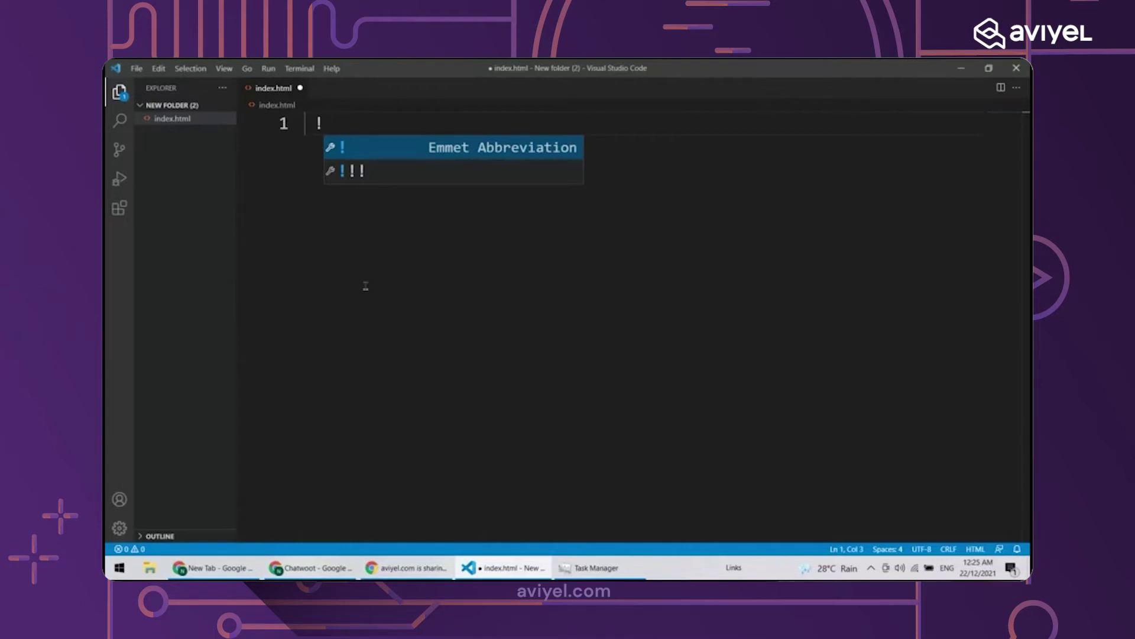
pyautogui.press('Return')
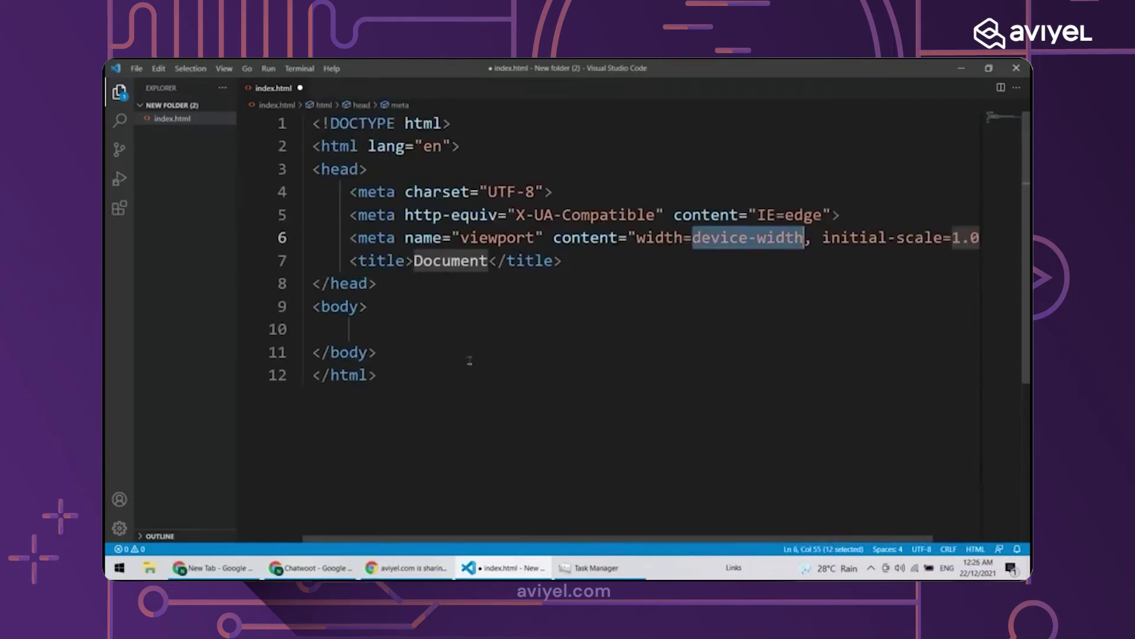
pyautogui.click(387, 333)
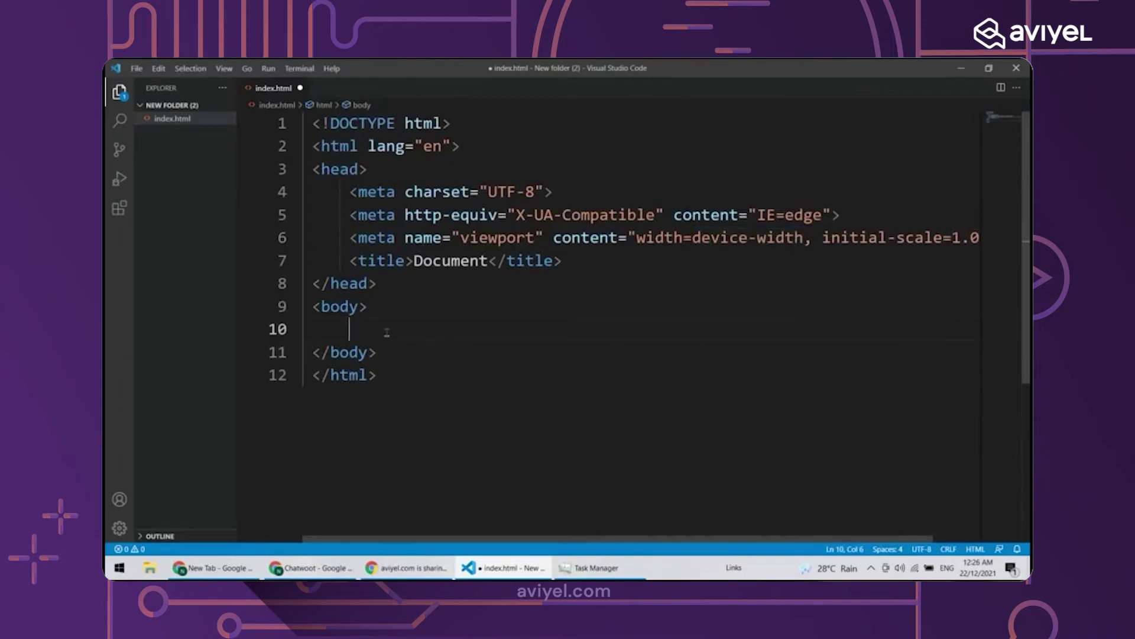
# Add an h1 heading 'Welcome to Aviyel!' inside the body and save the file
pyautogui.write('h1')
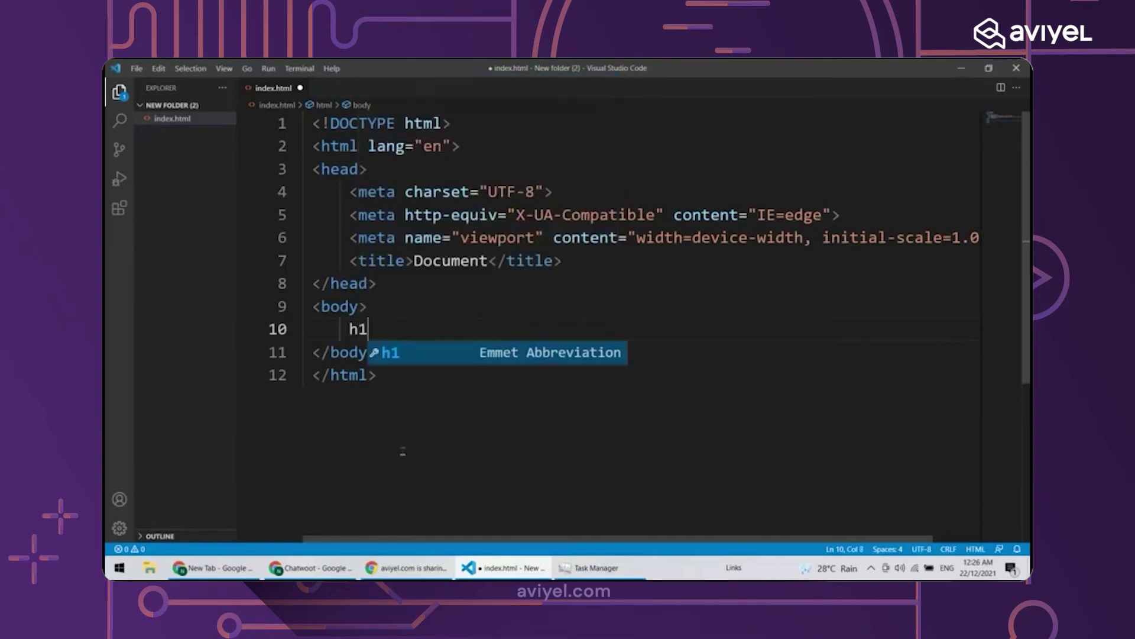
pyautogui.press('Tab')
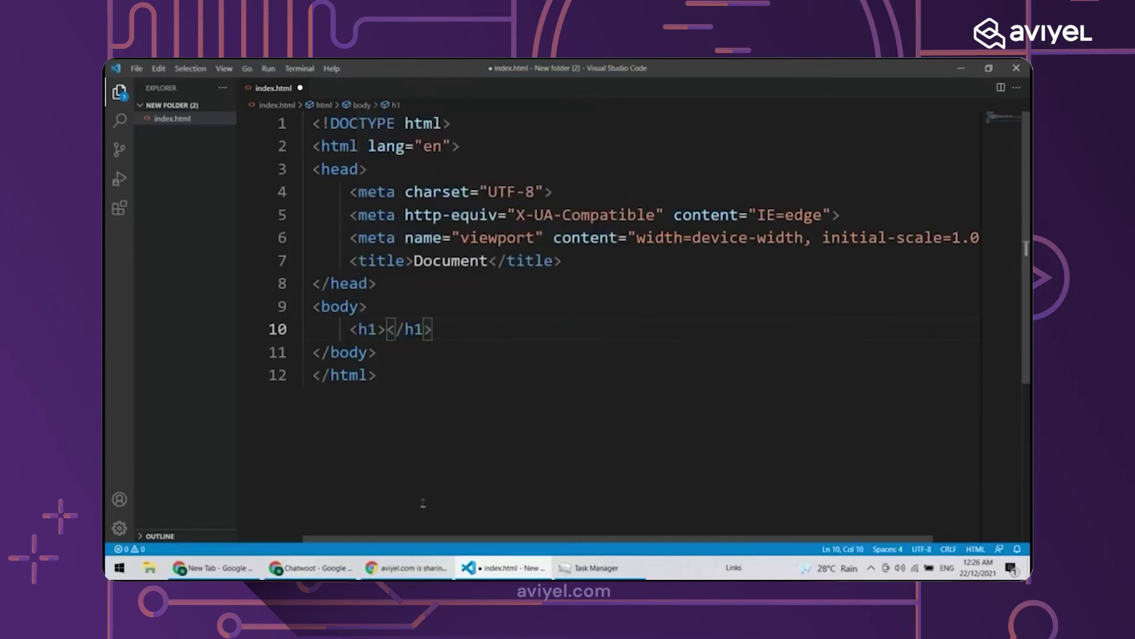
pyautogui.write('Weldcom')
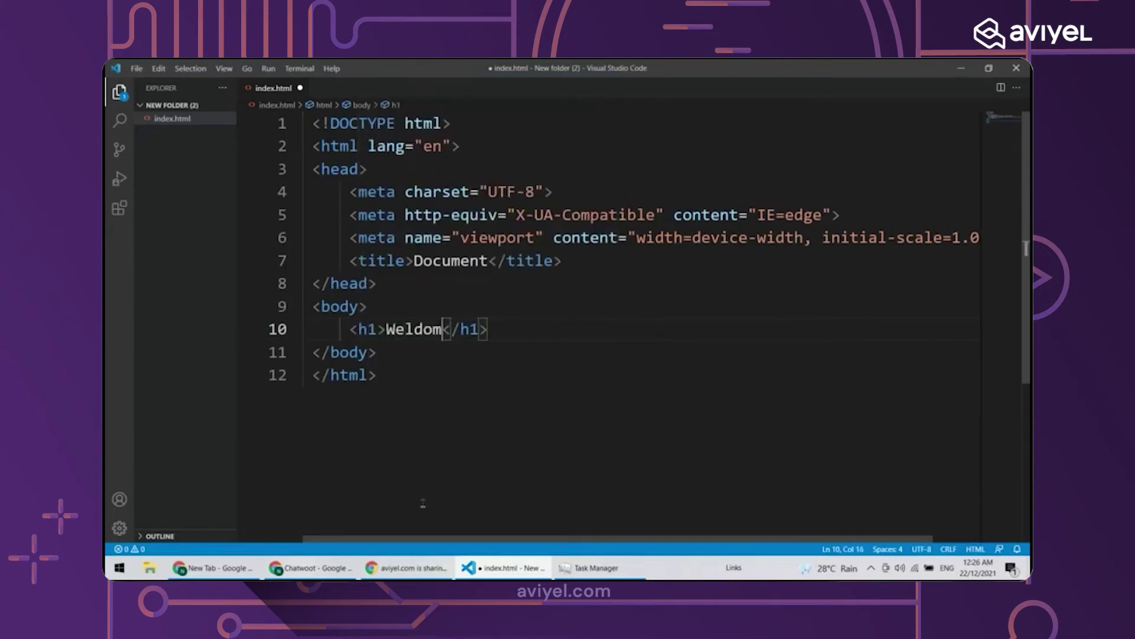
pyautogui.press('BackSpace')
pyautogui.press('BackSpace')
pyautogui.press('BackSpace')
pyautogui.press('BackSpace')
pyautogui.write('come o')
pyautogui.press('BackSpace')
pyautogui.press('BackSpace')
pyautogui.write('to Aviyel!')
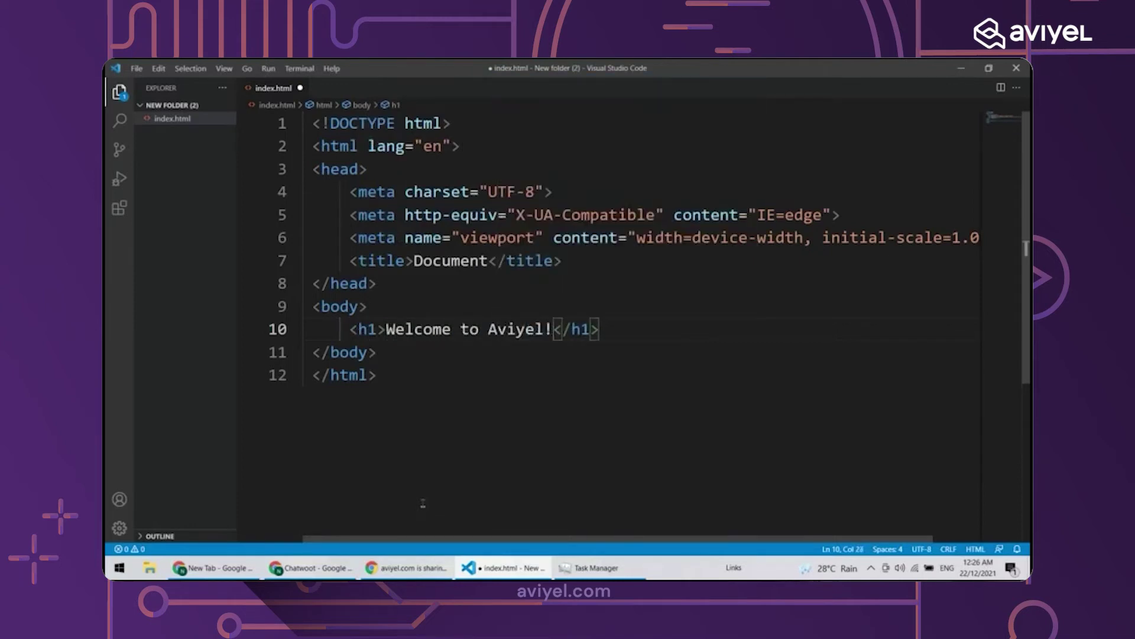
pyautogui.click(423, 503)
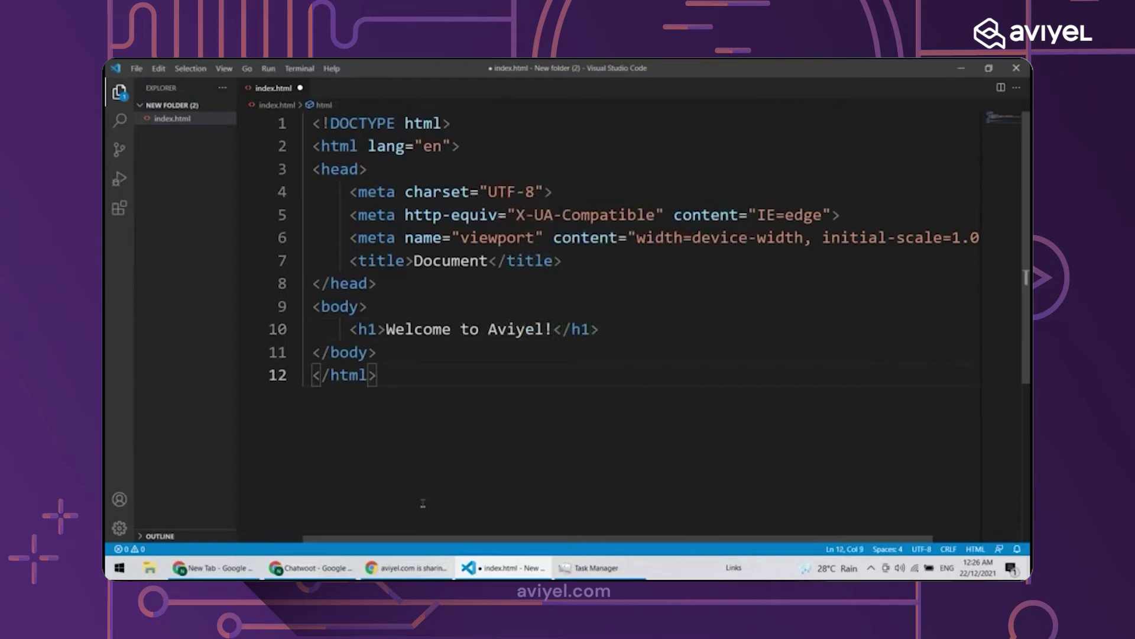
pyautogui.hotkey('ctrl', 's')
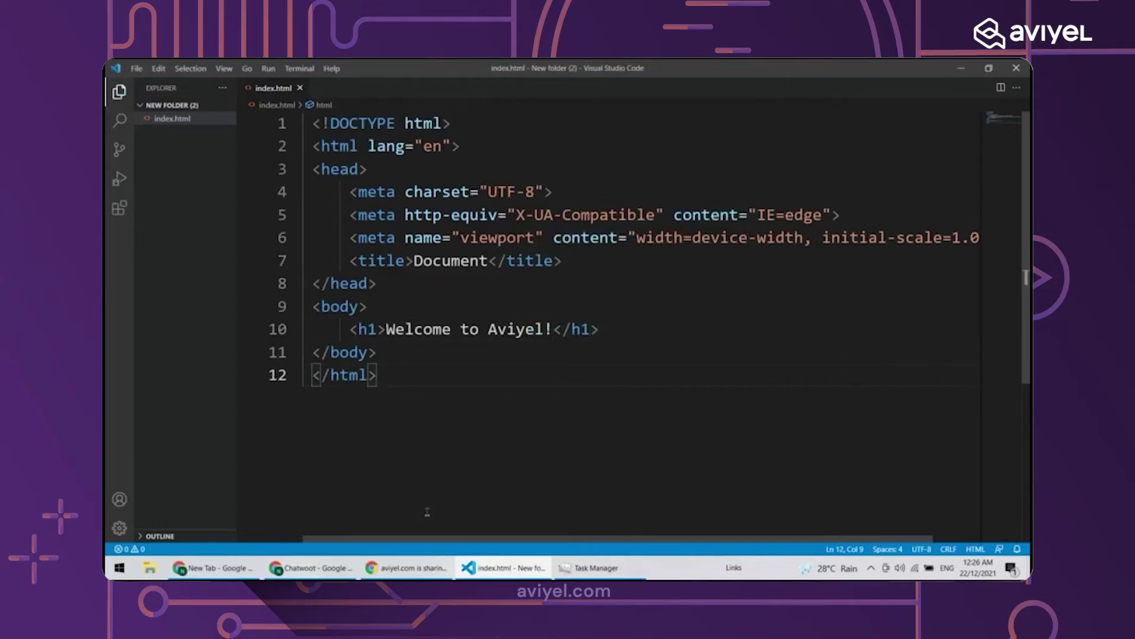
# Minimize VS Code and both browser windows, and close Task Manager to reach the desktop
pyautogui.rightClick(164, 122)
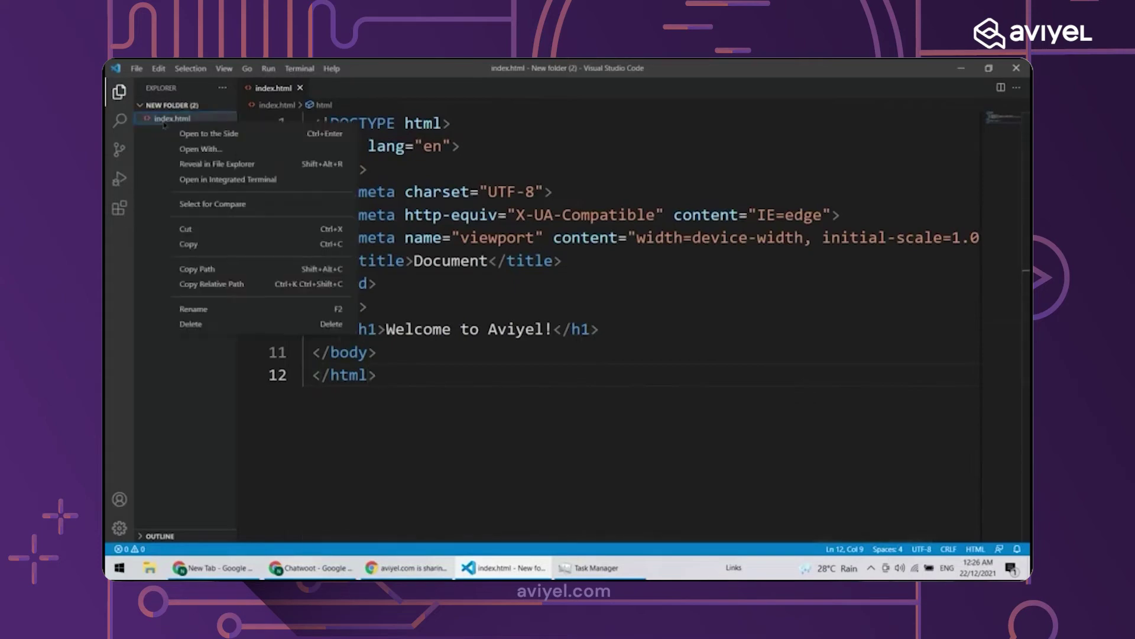
pyautogui.click(506, 365)
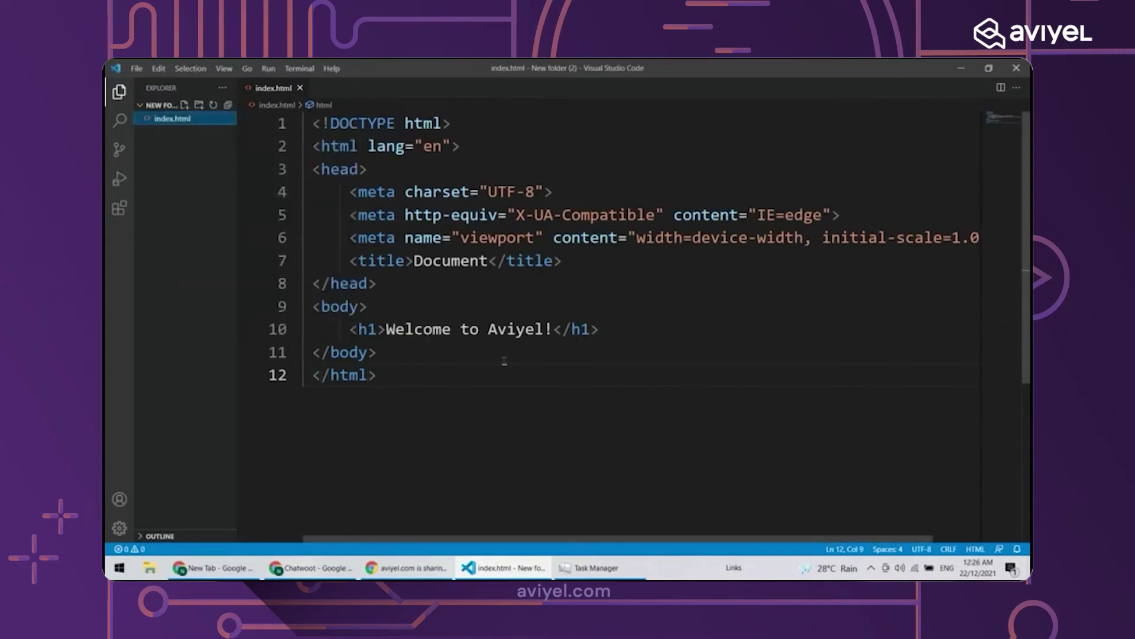
pyautogui.click(961, 68)
pyautogui.click(959, 66)
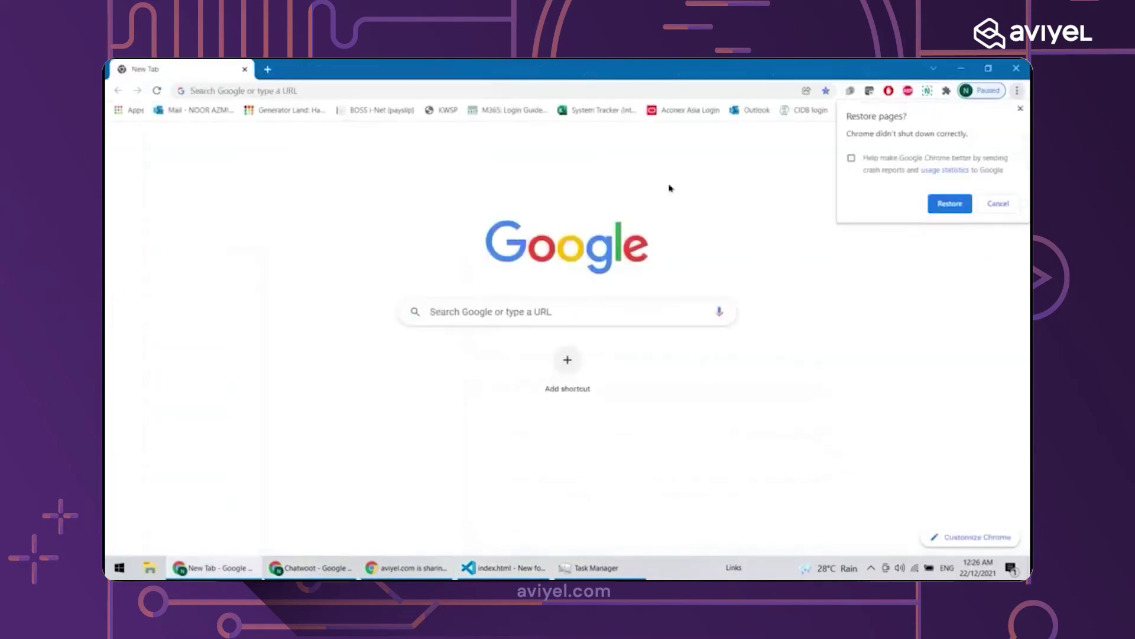
pyautogui.click(961, 67)
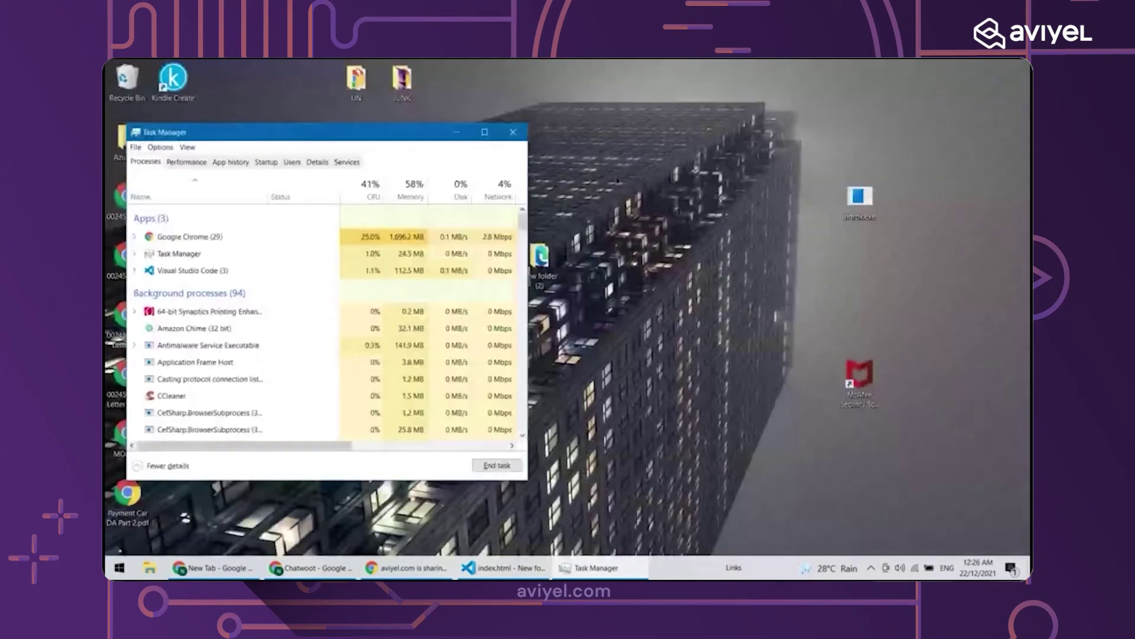
pyautogui.click(513, 132)
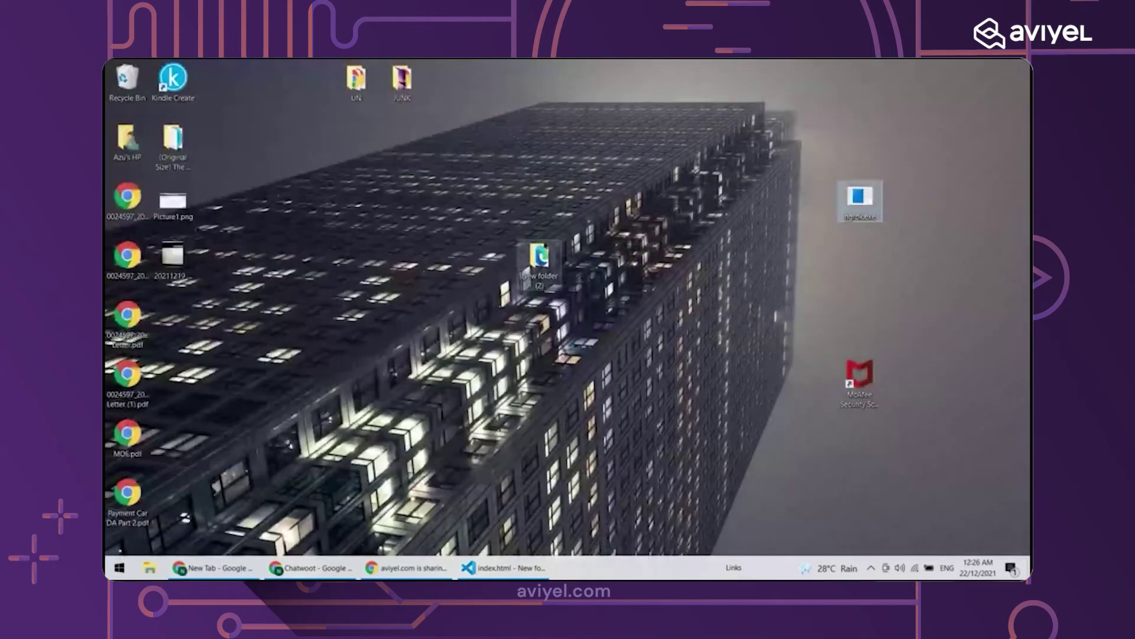
# Open index.html from New folder (2) in Google Chrome
pyautogui.doubleClick(540, 260)
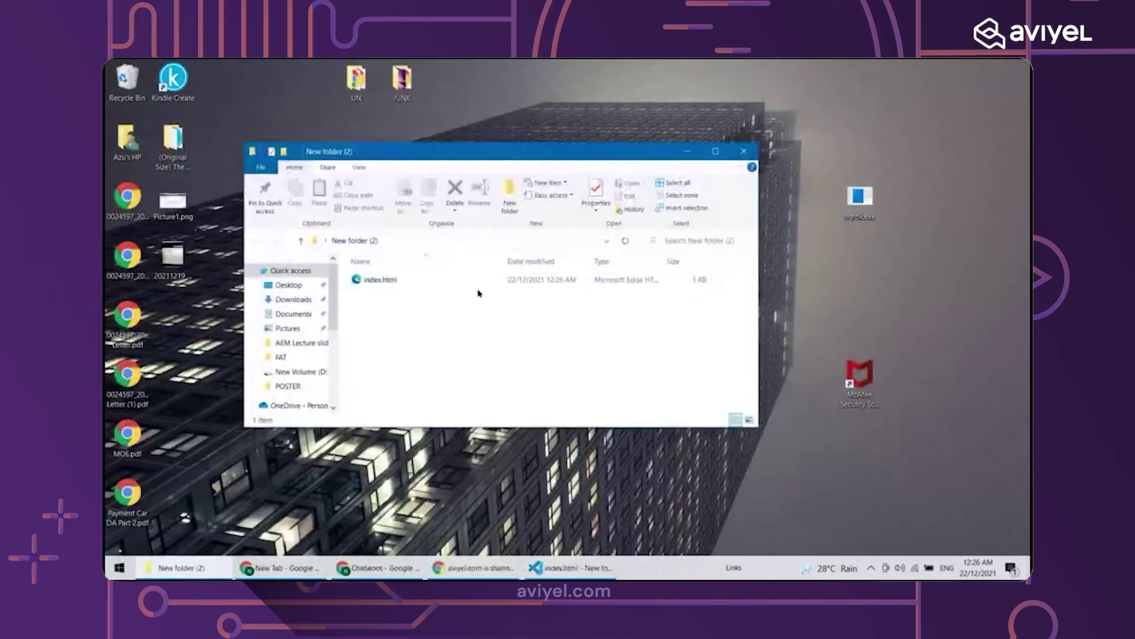
pyautogui.click(479, 284)
pyautogui.rightClick(479, 286)
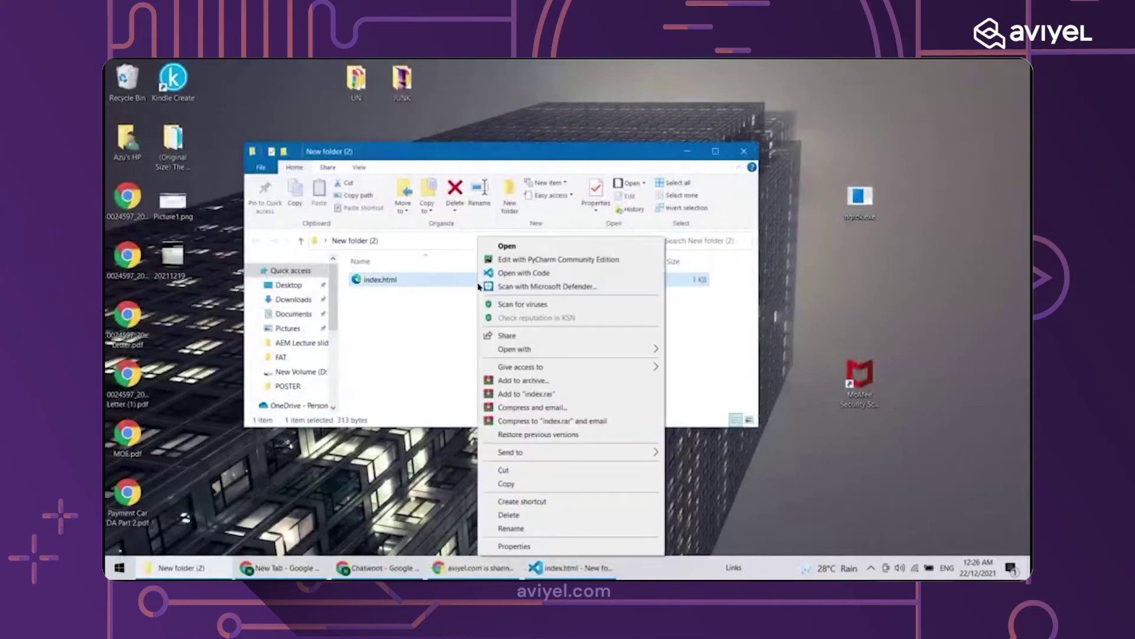
pyautogui.moveTo(622, 356)
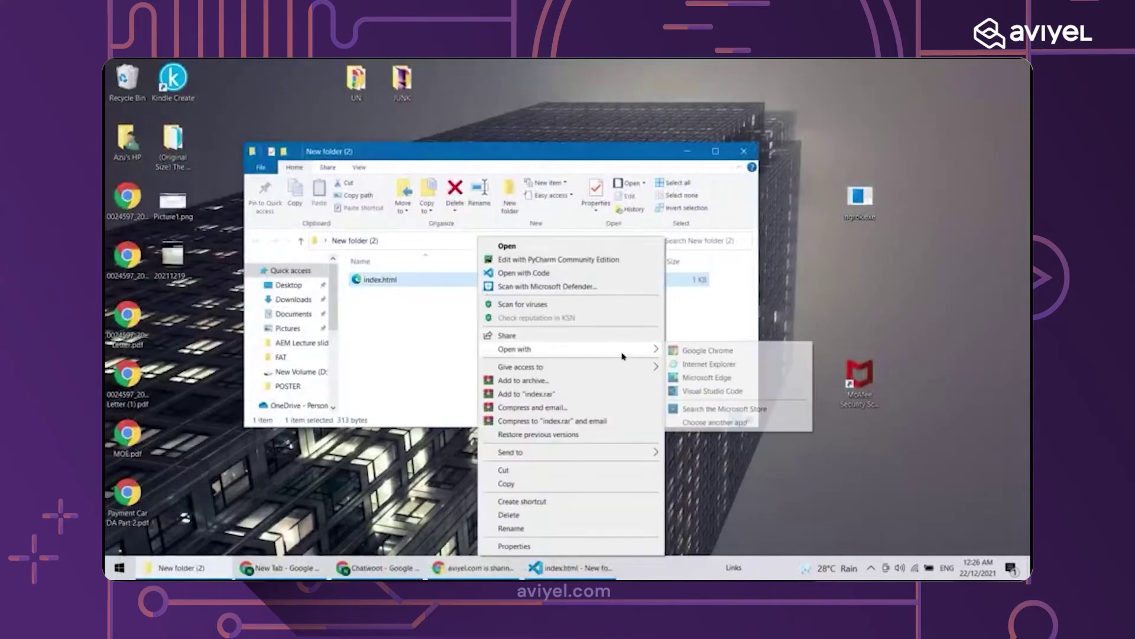
pyautogui.click(708, 350)
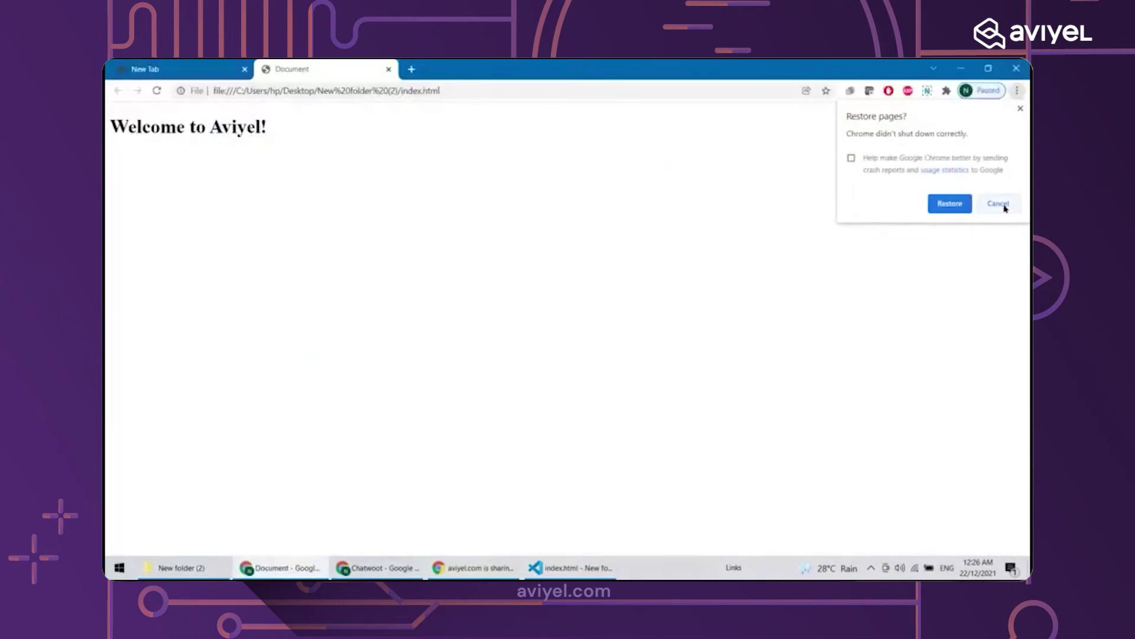
# Decline restoring pages and close the Google and New Tab tabs, keeping Welcome to Aviyel!
pyautogui.click(998, 204)
pyautogui.click(362, 67)
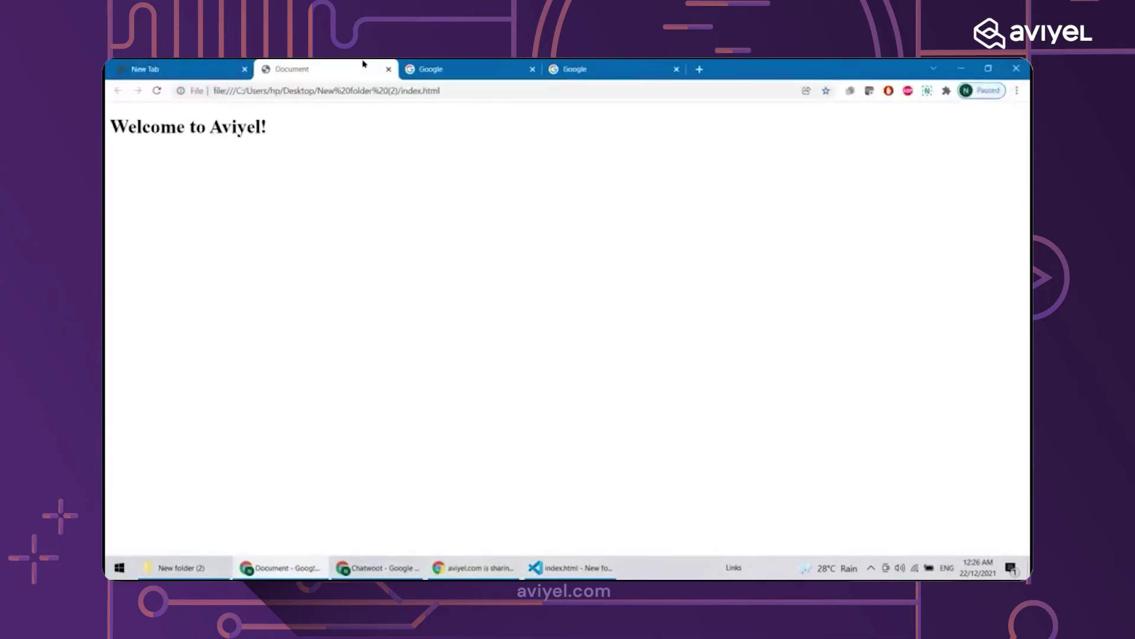
pyautogui.click(528, 70)
pyautogui.click(533, 70)
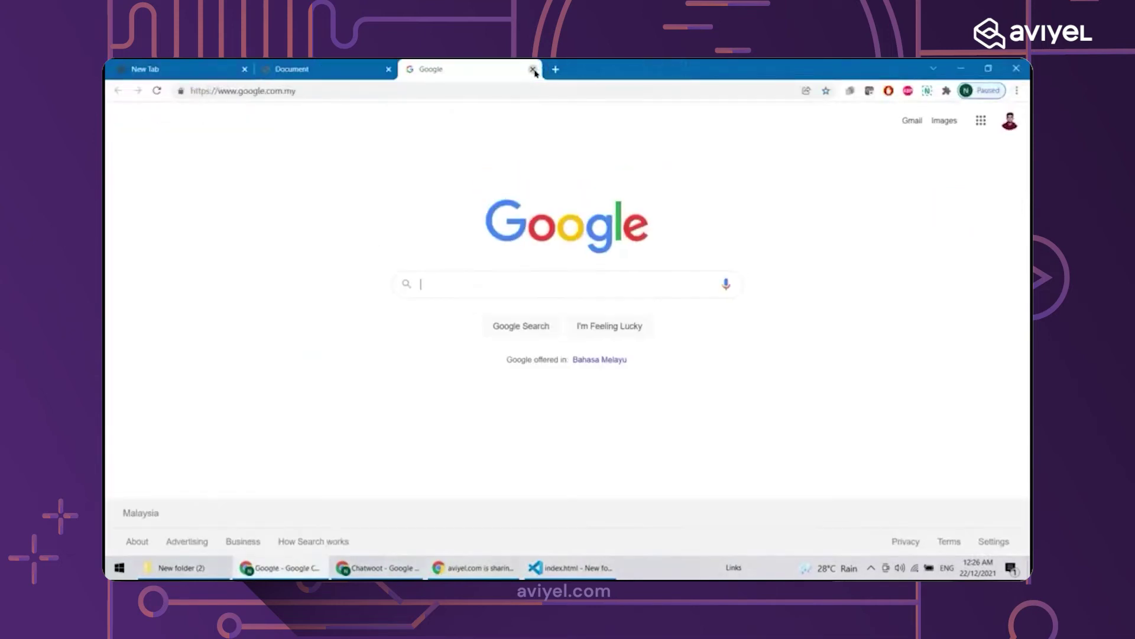
pyautogui.click(533, 70)
pyautogui.click(250, 73)
pyautogui.click(246, 70)
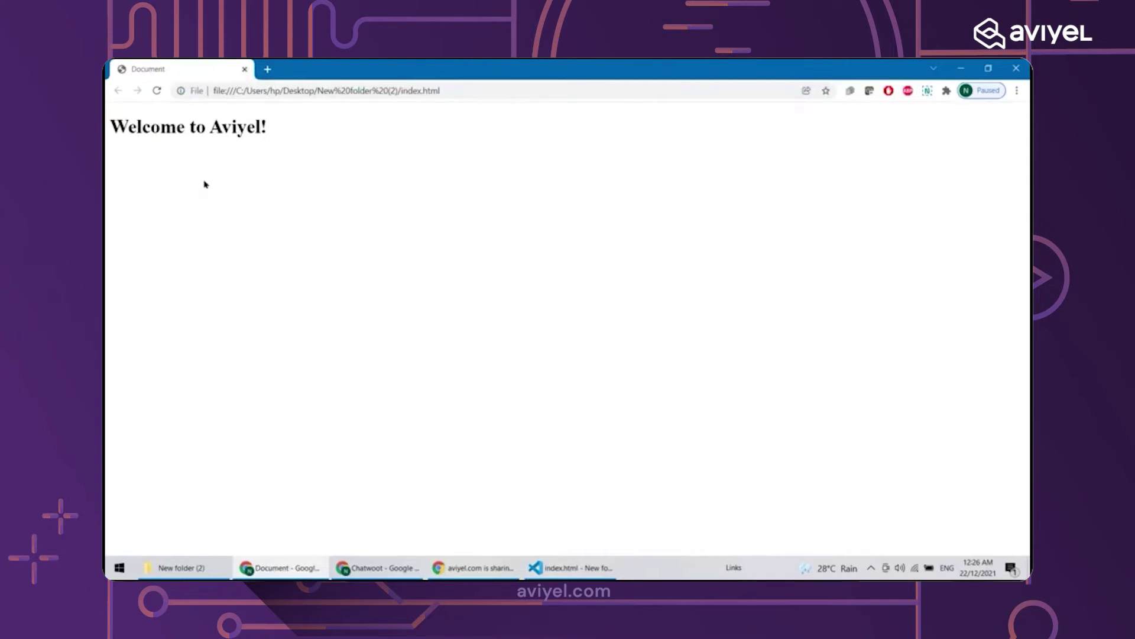
# Select the local page's file address, then bring Visual Studio Code back to the front
pyautogui.tripleClick(310, 92)
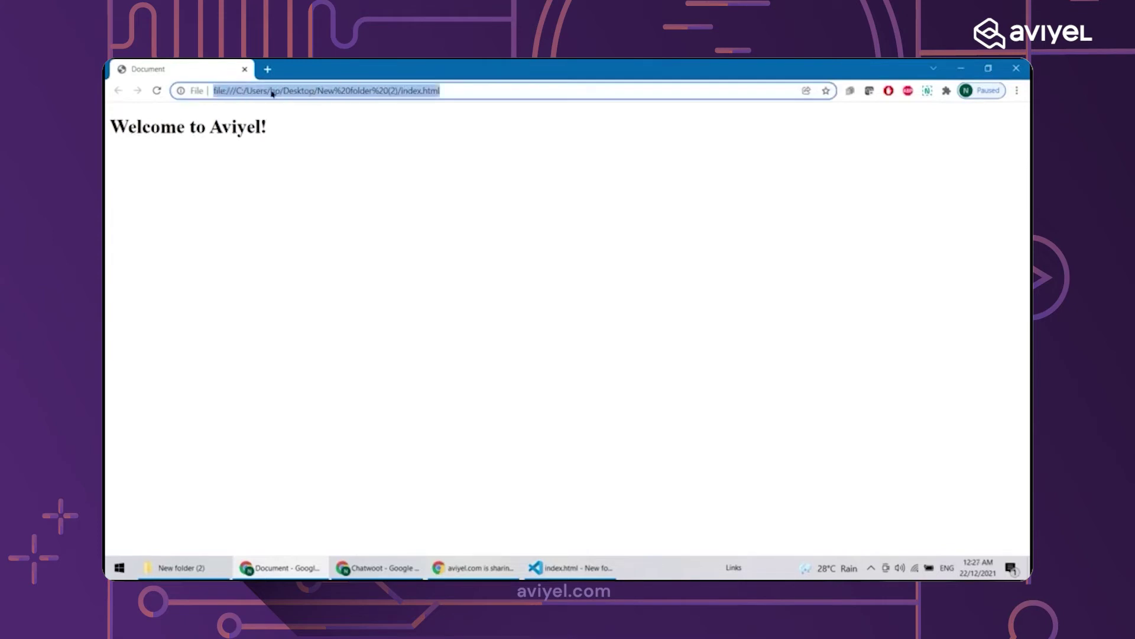
pyautogui.tripleClick(341, 93)
pyautogui.click(355, 270)
pyautogui.click(552, 575)
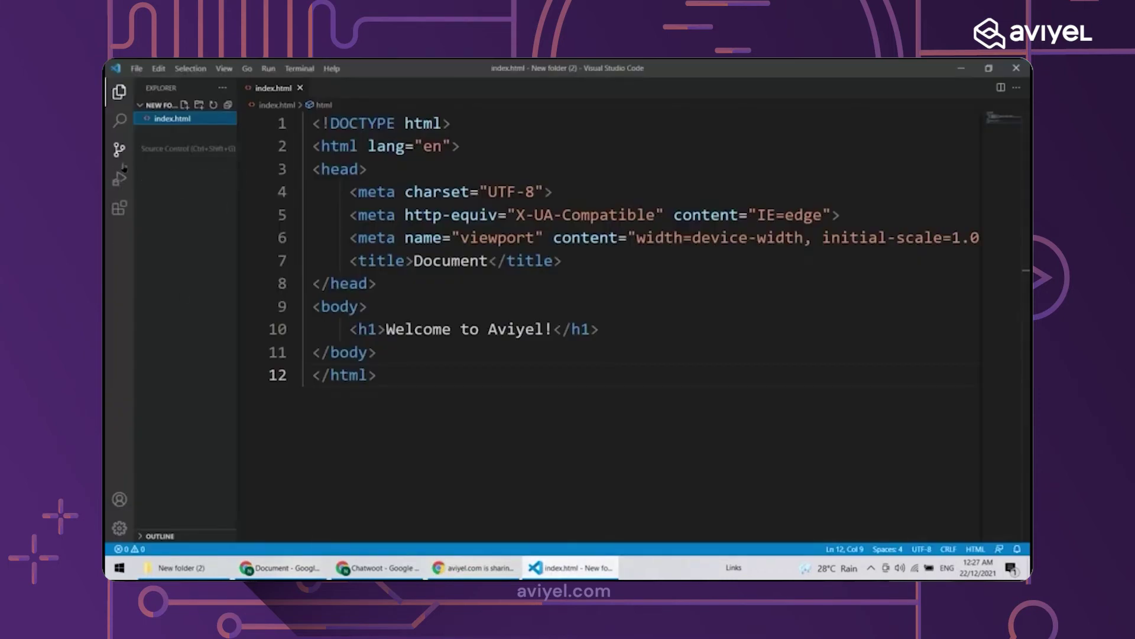
# Search extensions for 'live server' and install Live Server by Ritwick Dey
pyautogui.click(119, 208)
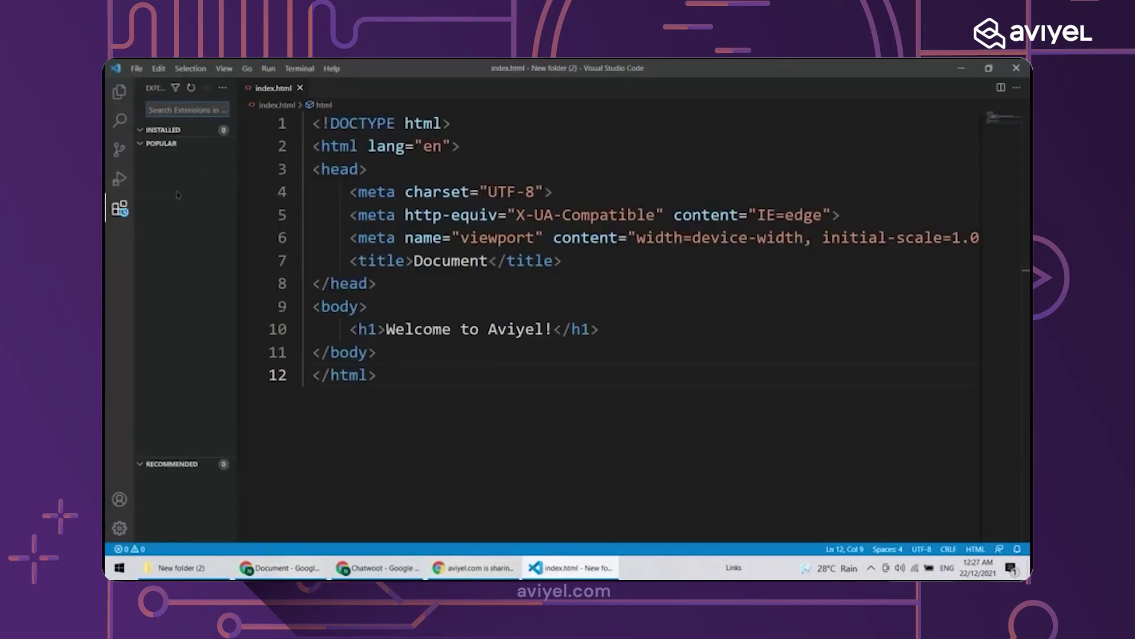
pyautogui.write('live server')
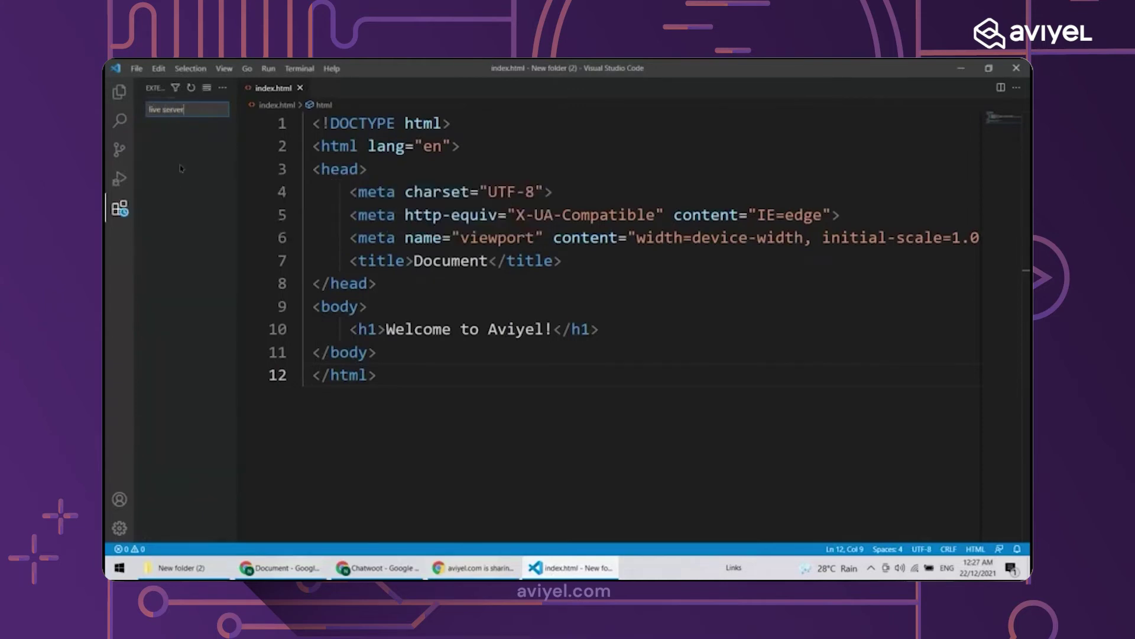
pyautogui.click(177, 145)
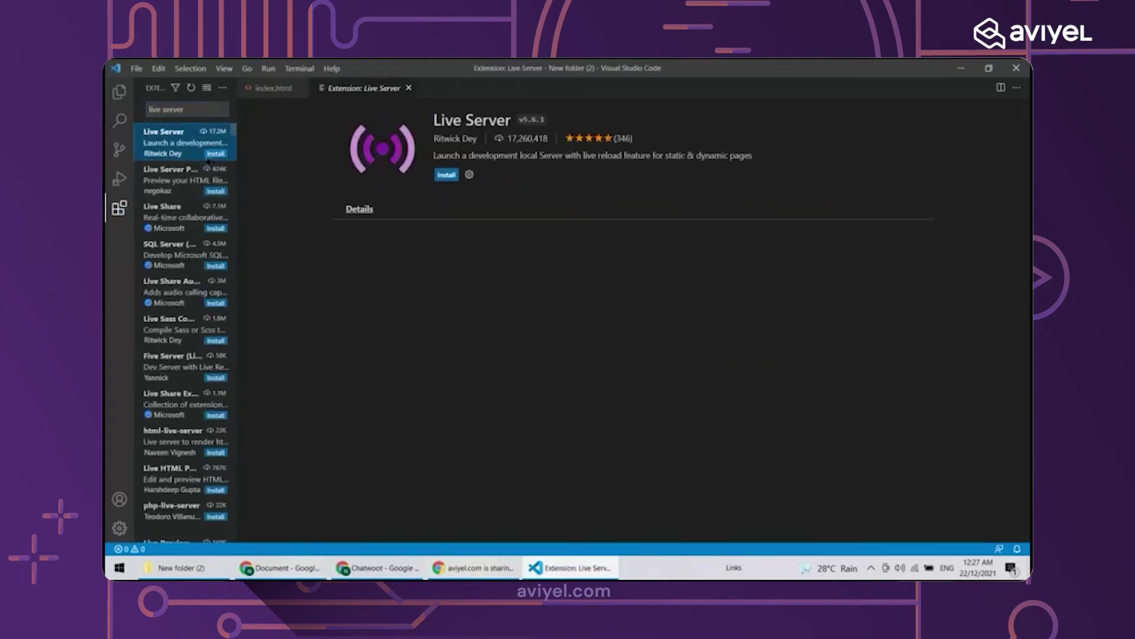
pyautogui.click(446, 174)
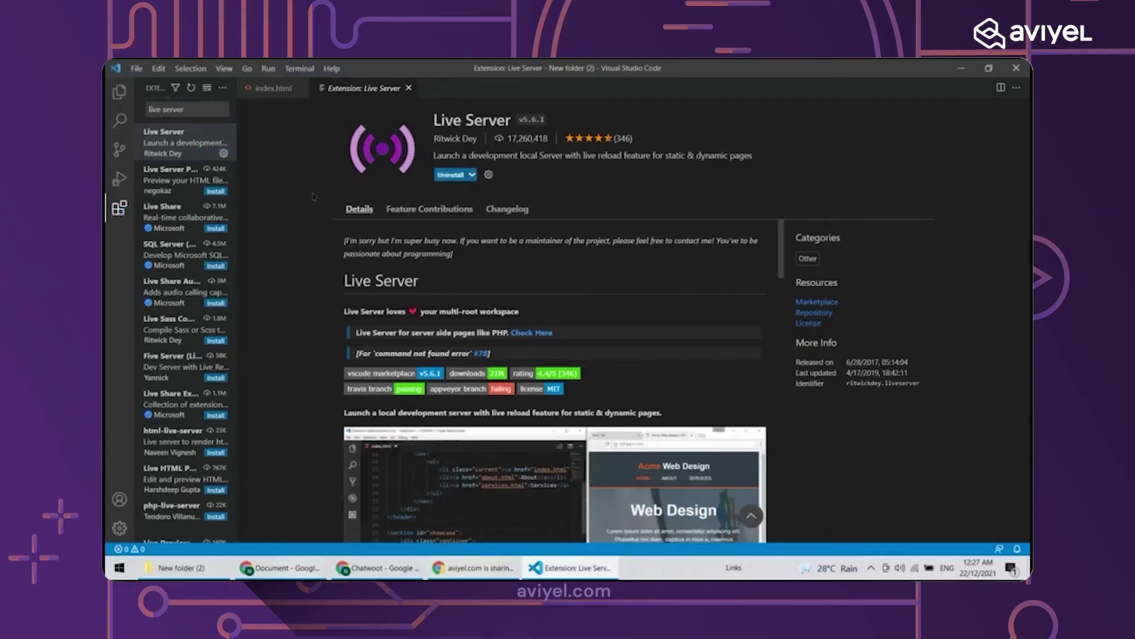
# Show index.html in the editor, choose Open with Live Server, and dismiss its notice
pyautogui.click(278, 88)
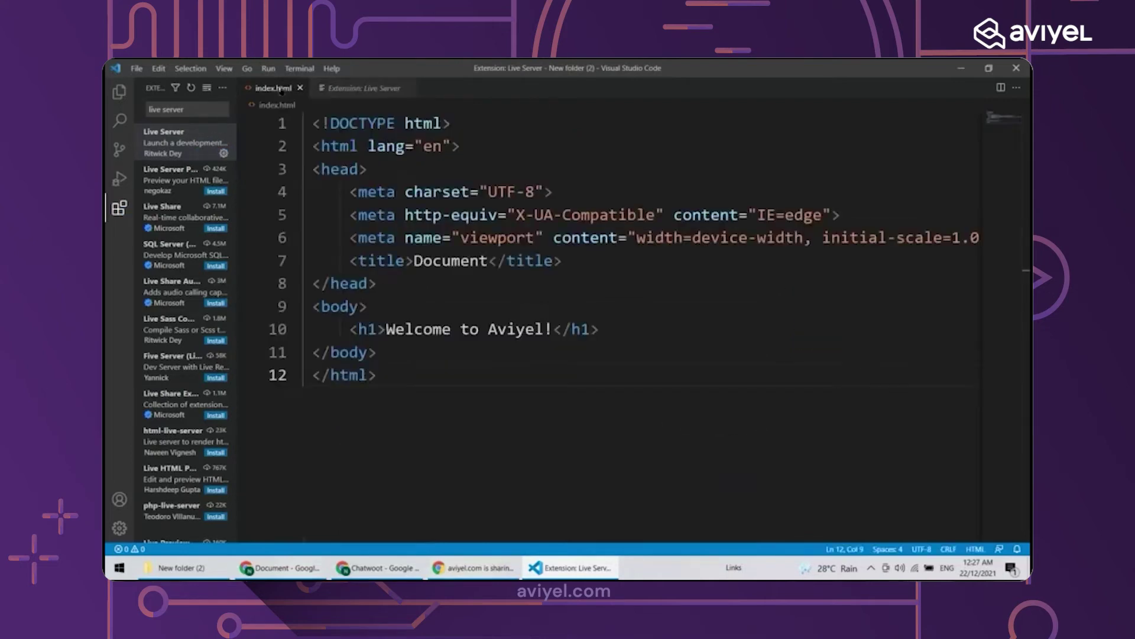
pyautogui.rightClick(674, 440)
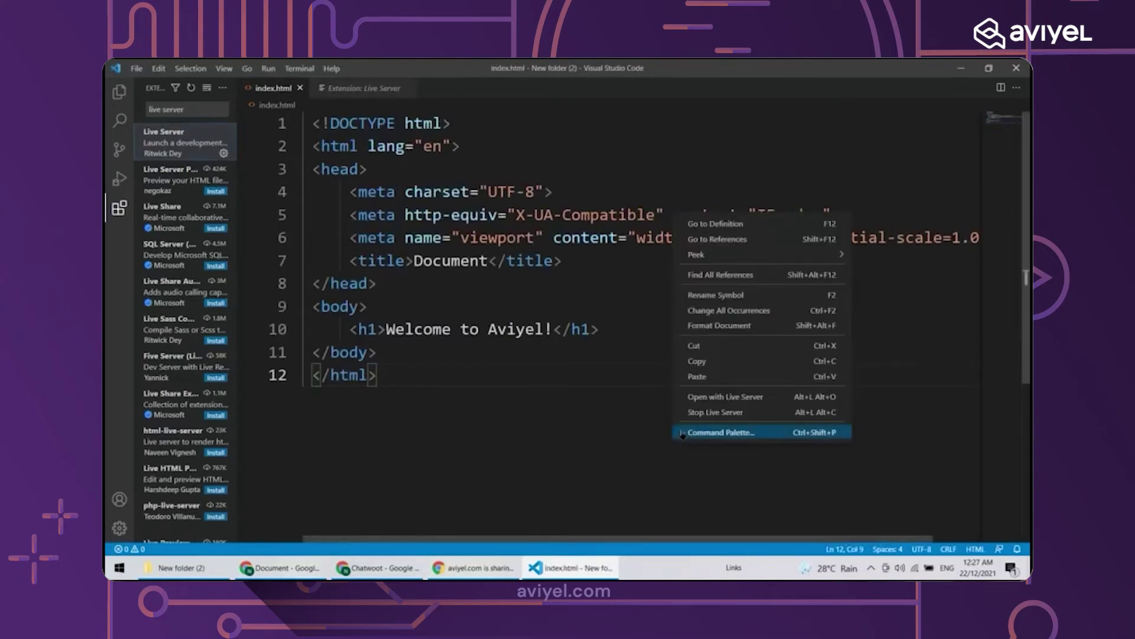
pyautogui.click(686, 397)
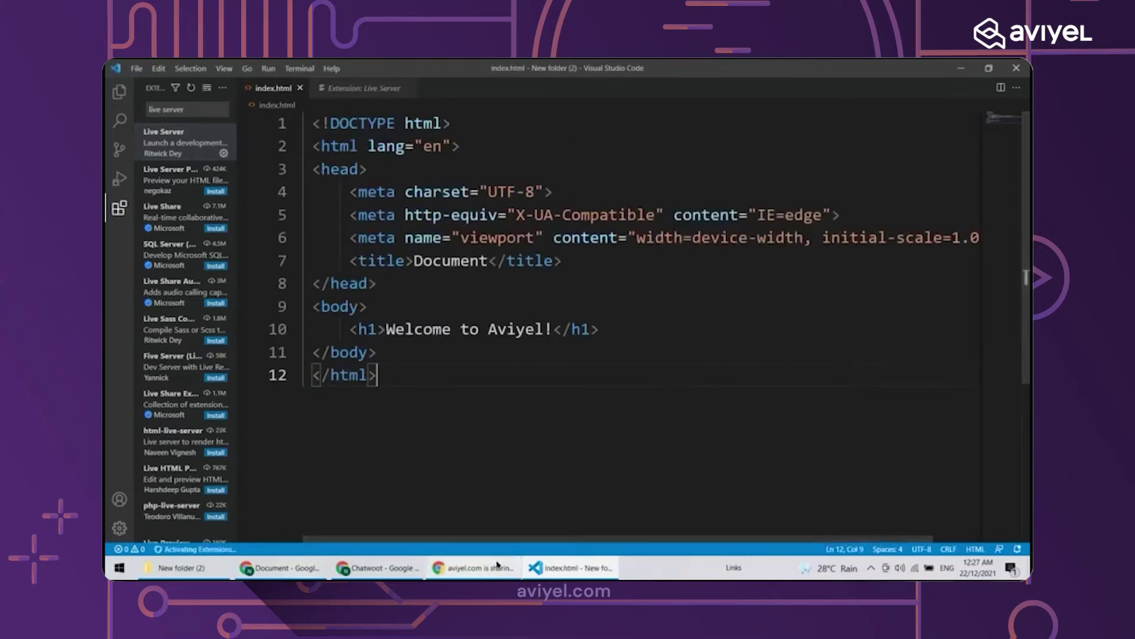
pyautogui.click(378, 568)
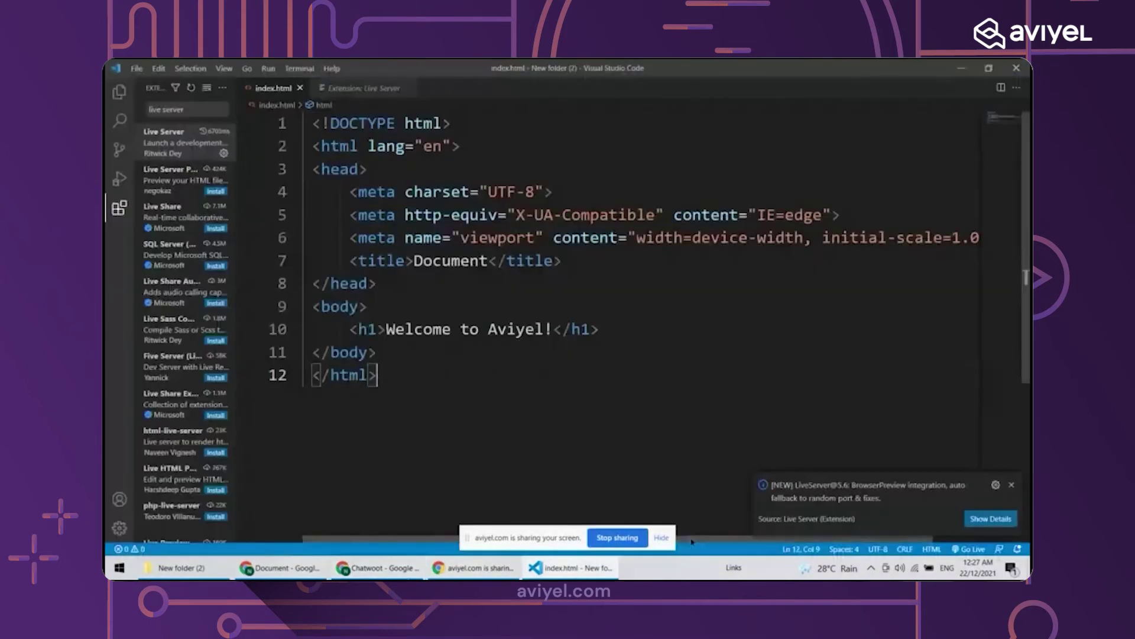
pyautogui.click(1012, 485)
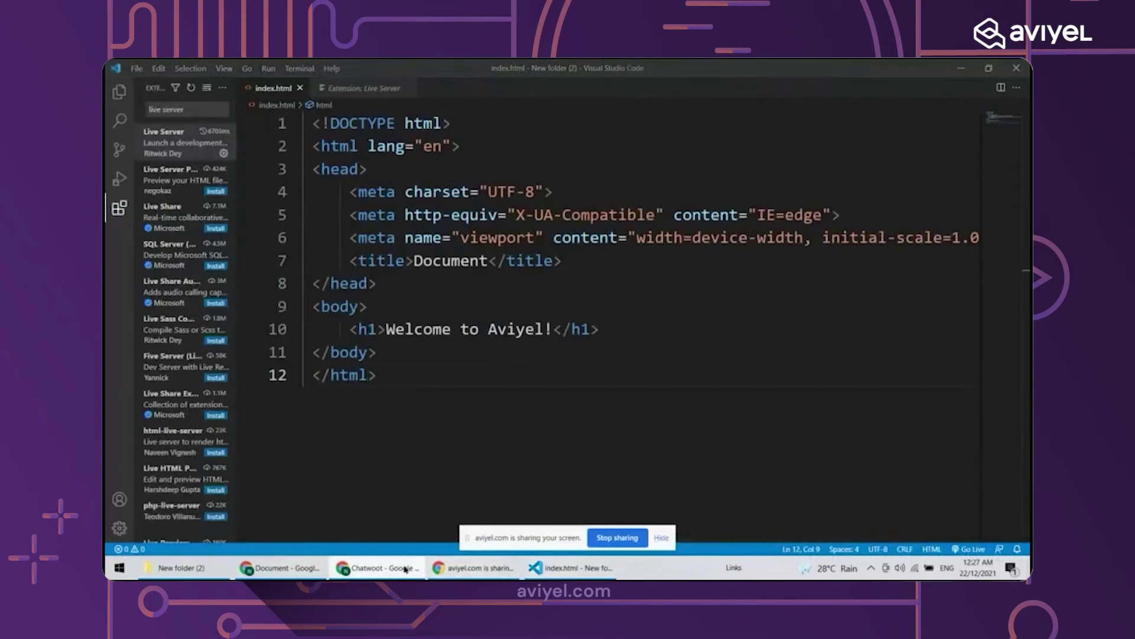
# Glance at the Chatwoot form, then return to index.html in VS Code and reopen its actions
pyautogui.click(379, 568)
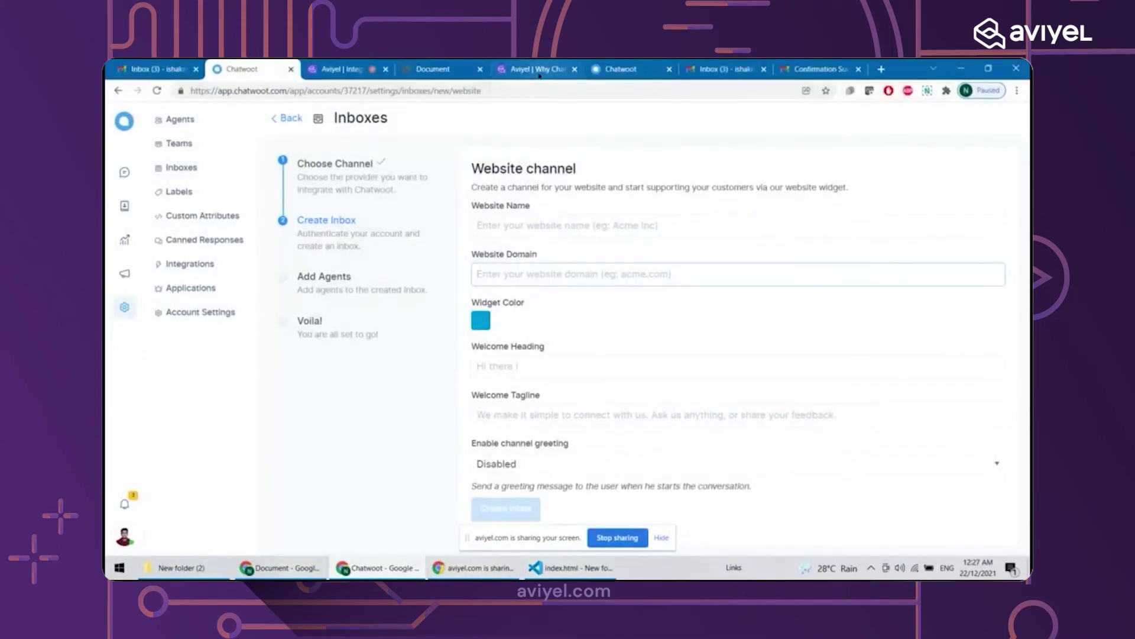
pyautogui.click(434, 562)
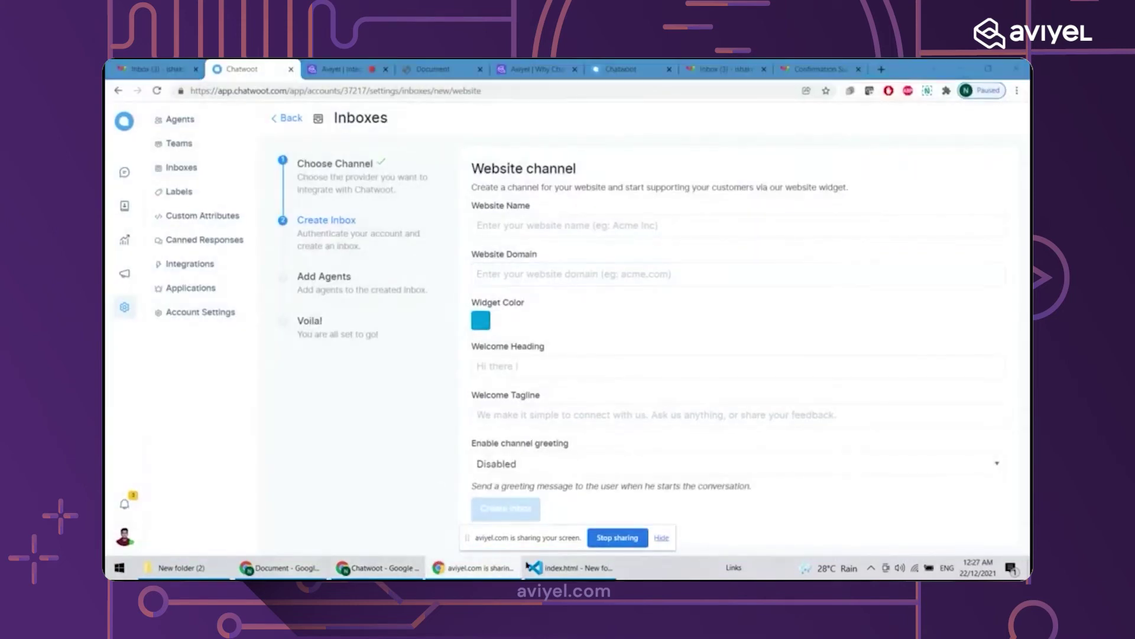
pyautogui.click(536, 567)
pyautogui.rightClick(532, 414)
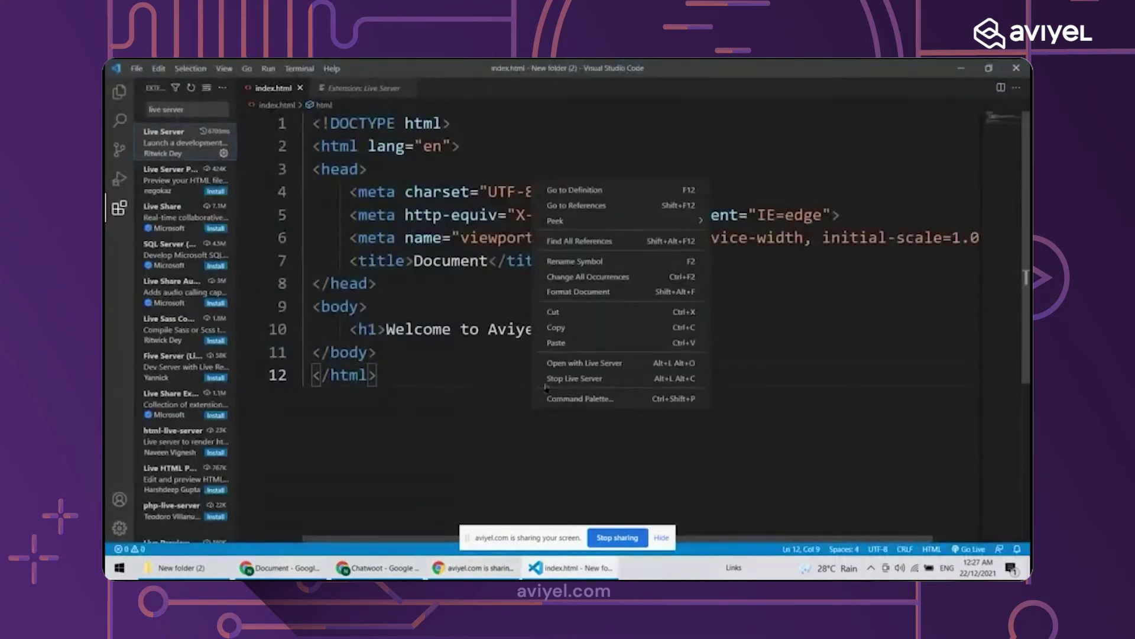
# Serve index.html on port 5500 with Live Server, allow firewall access, and zoom to 150%
pyautogui.click(562, 362)
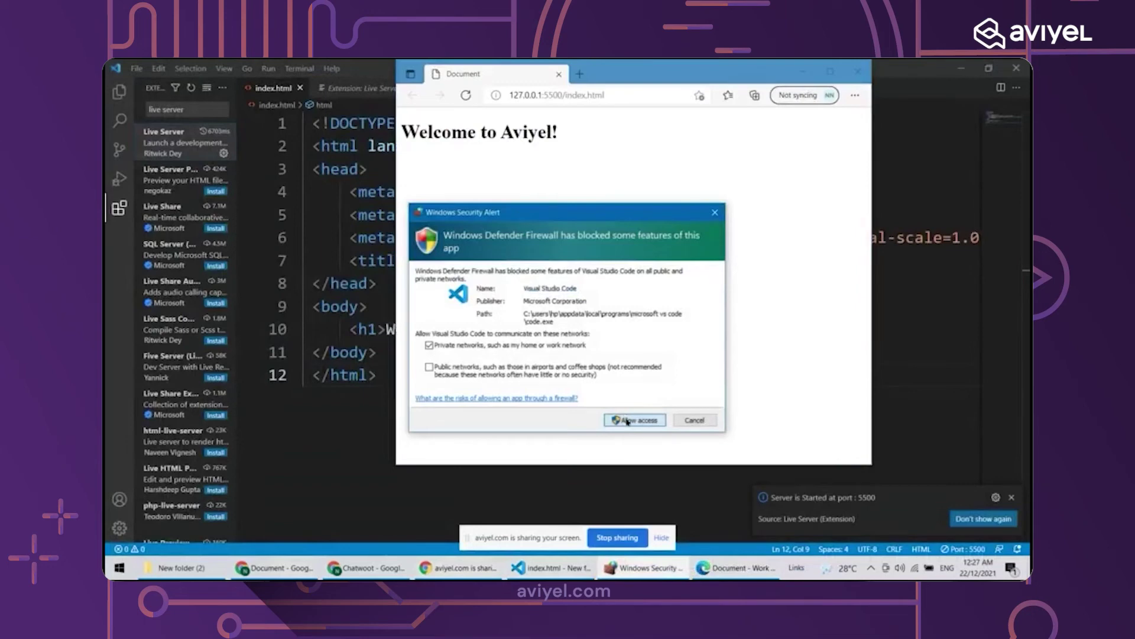
pyautogui.click(627, 419)
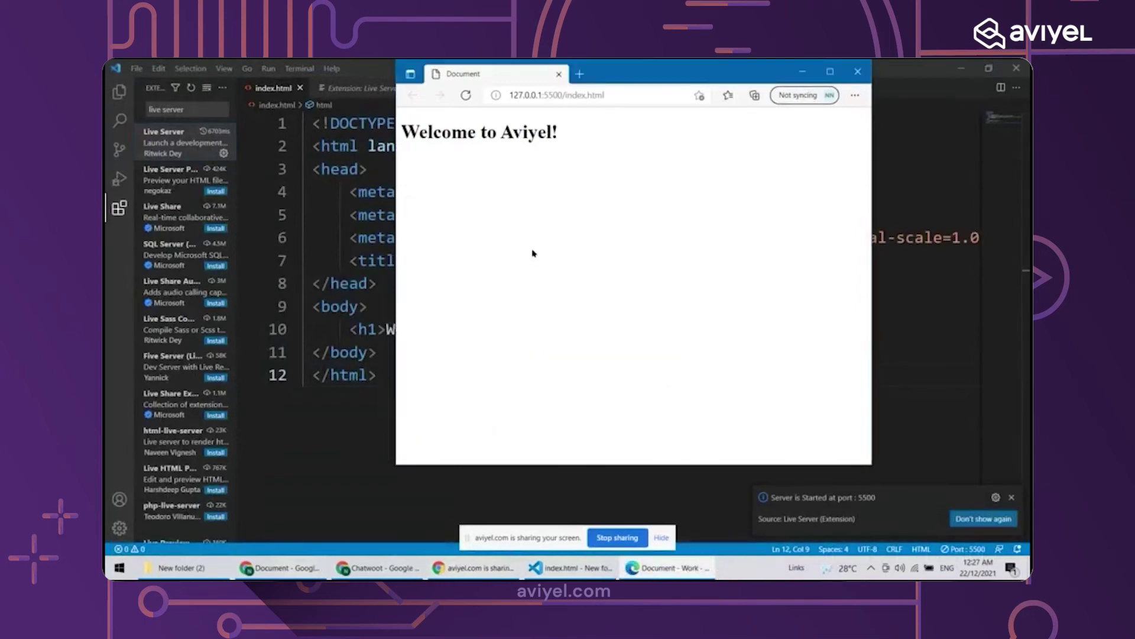
pyautogui.click(829, 71)
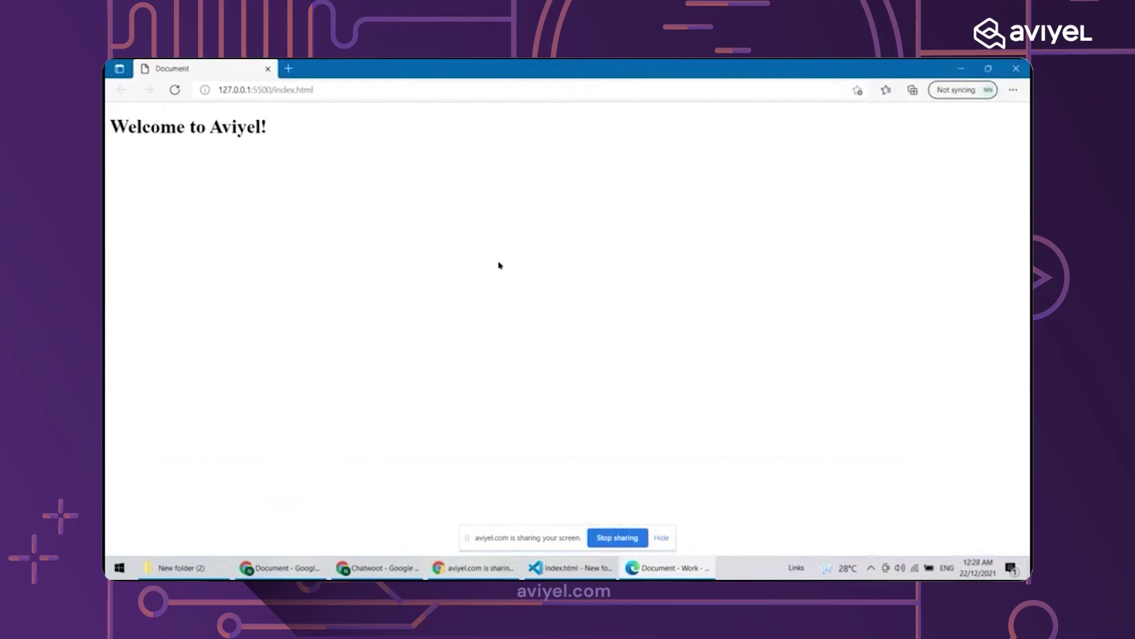
pyautogui.hotkey('ctrl', '+')
pyautogui.hotkey('ctrl', '+')
pyautogui.hotkey('ctrl', '+')
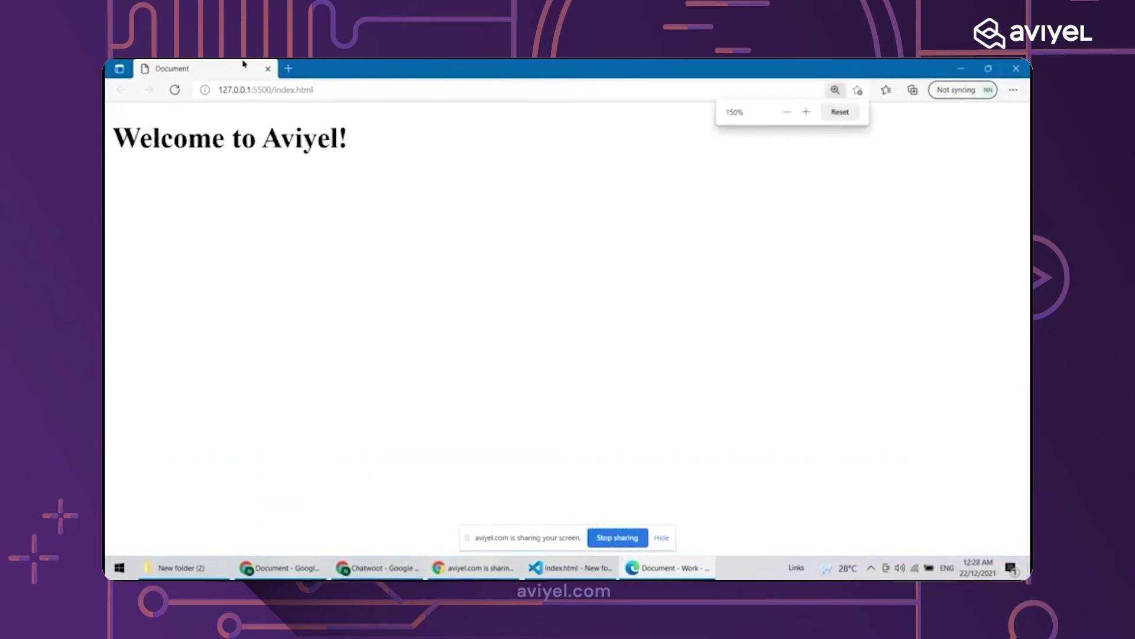
# Check the 127.0.0.1:5500 address, then return to the Chatwoot Website channel form
pyautogui.click(263, 92)
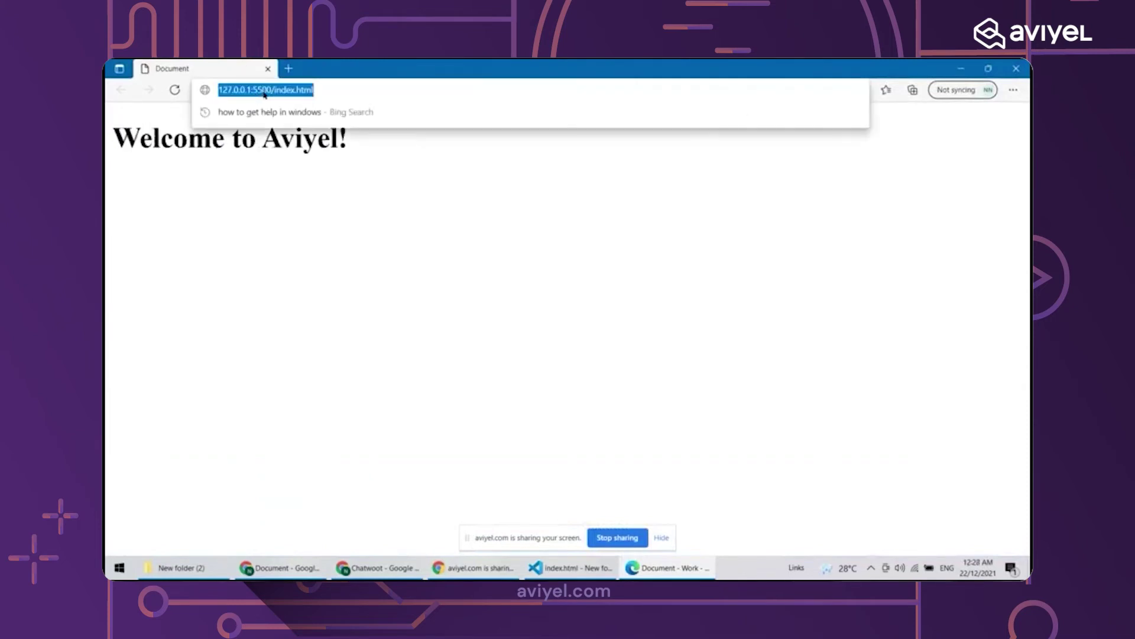
pyautogui.click(330, 272)
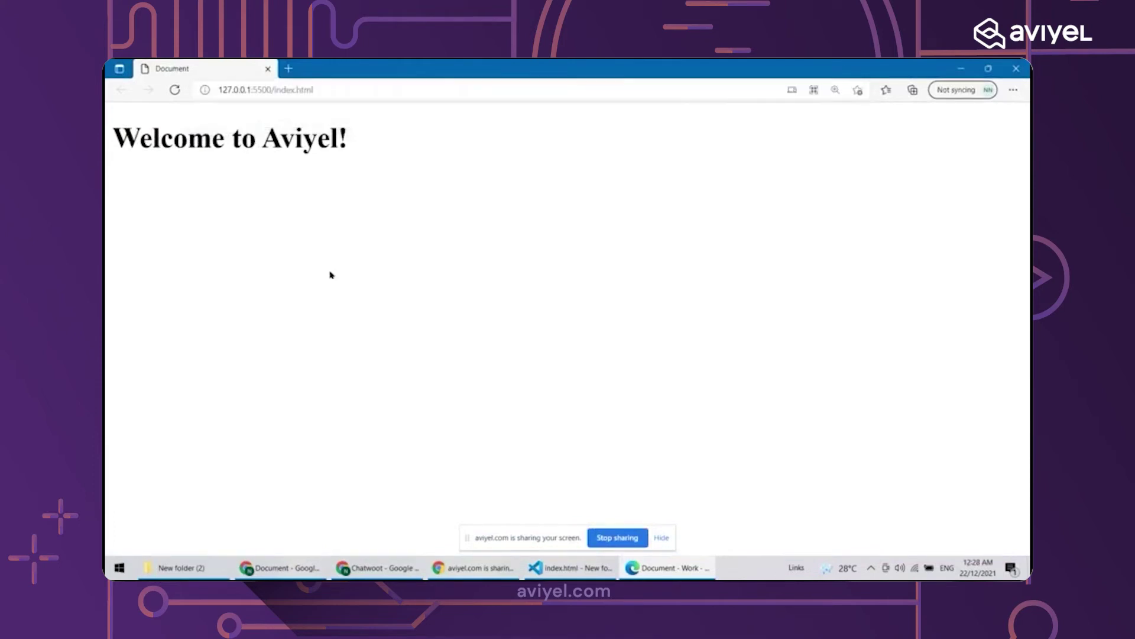
pyautogui.click(474, 569)
pyautogui.click(408, 570)
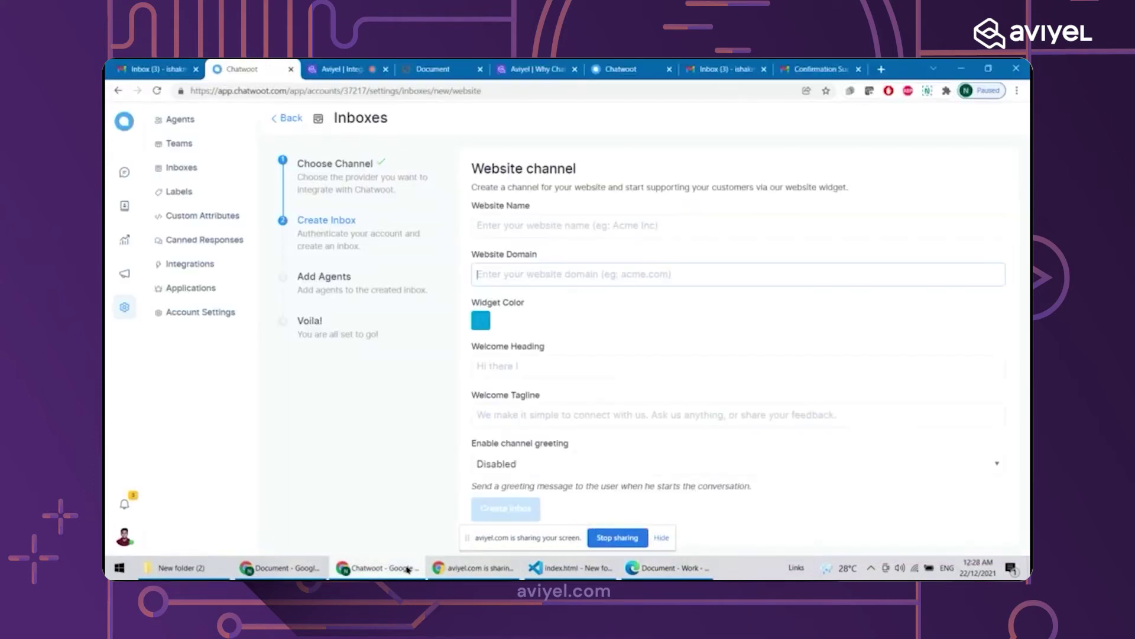
# Check the Chatwoot tabs and local page address, then bring up the desktop index.html in Chrome
pyautogui.click(617, 65)
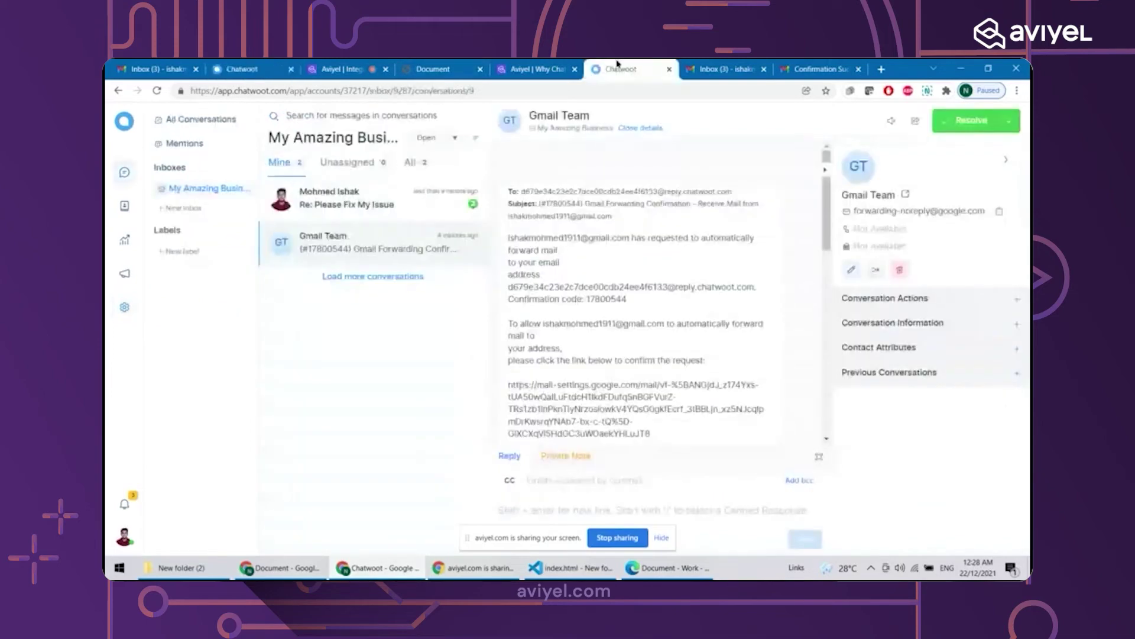
pyautogui.click(239, 65)
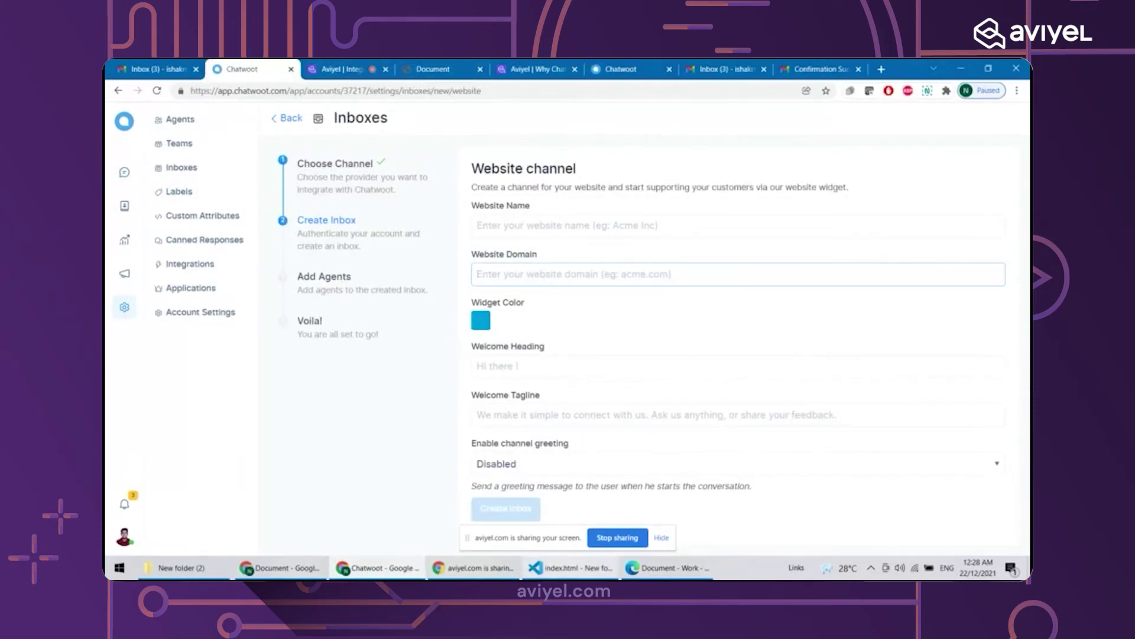
pyautogui.click(640, 573)
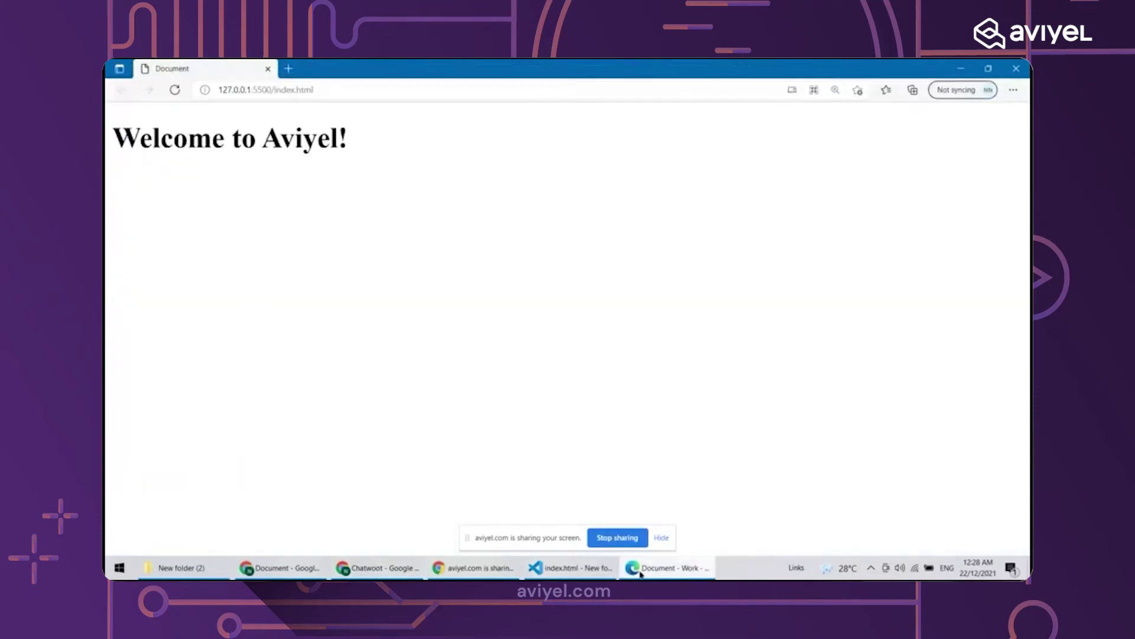
pyautogui.click(338, 89)
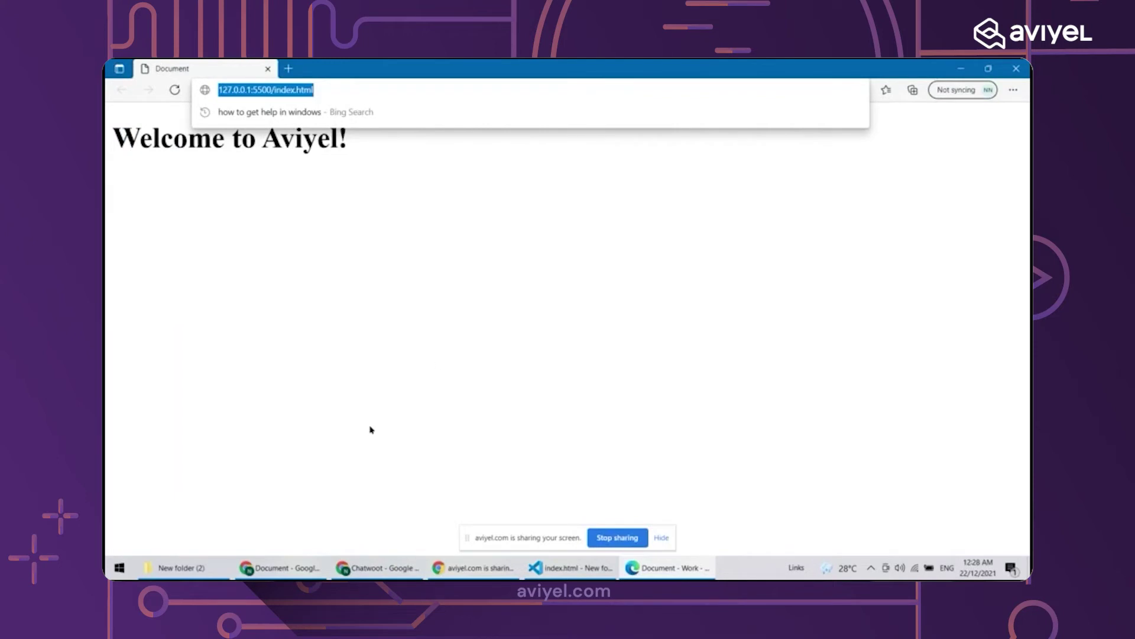
pyautogui.click(476, 567)
pyautogui.click(379, 568)
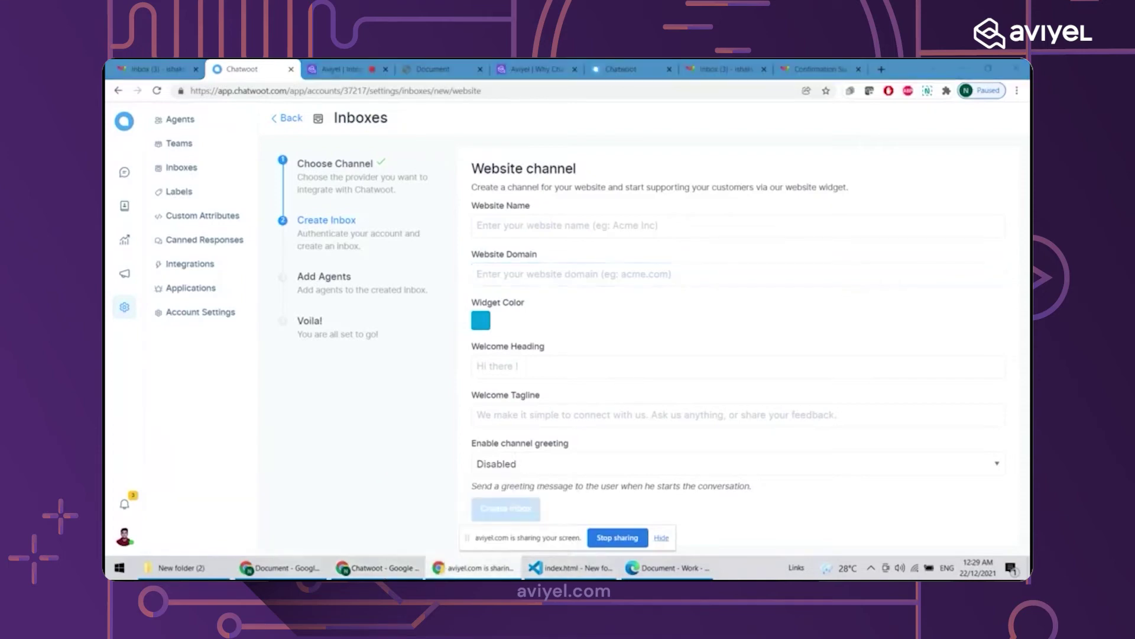
pyautogui.click(319, 568)
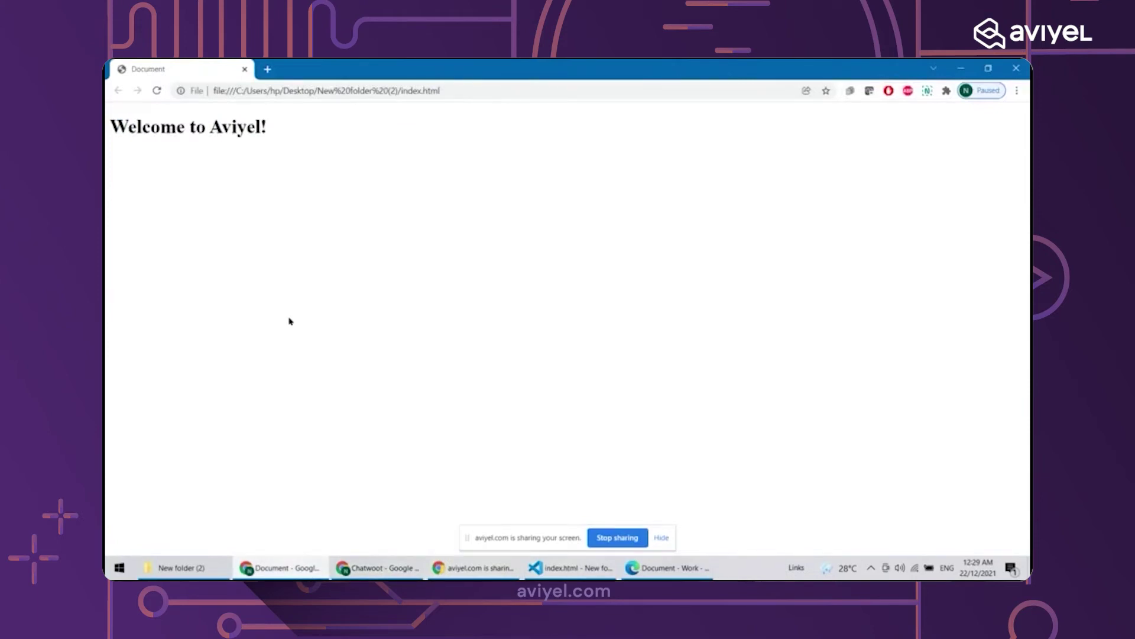
pyautogui.moveTo(273, 130); pyautogui.dragTo(107, 141)
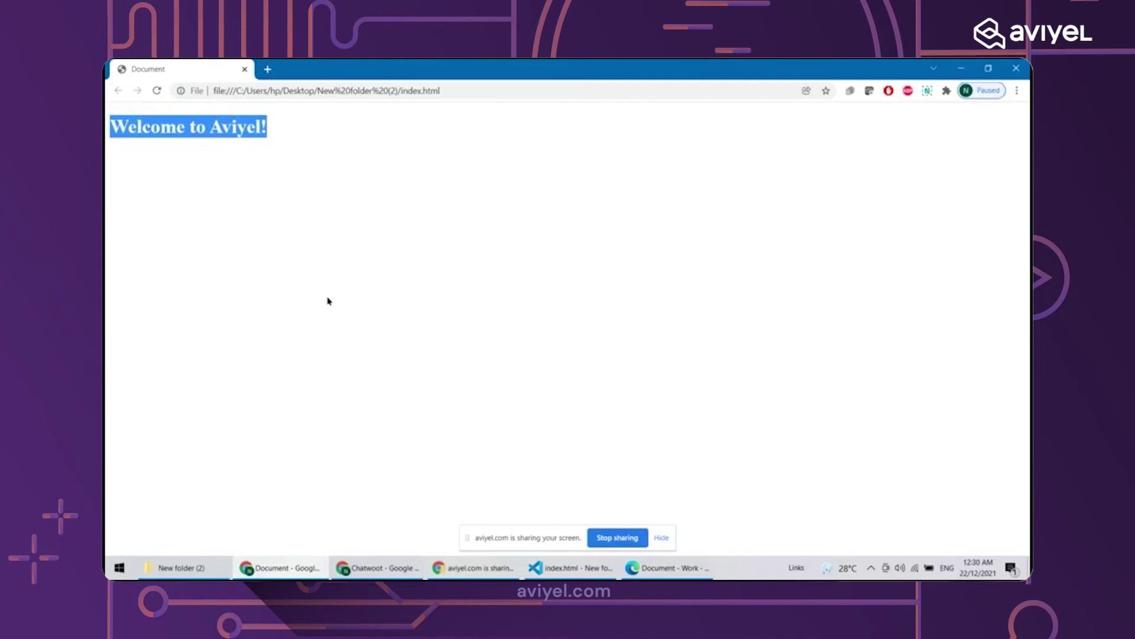
pyautogui.moveTo(278, 567)
pyautogui.click(317, 175)
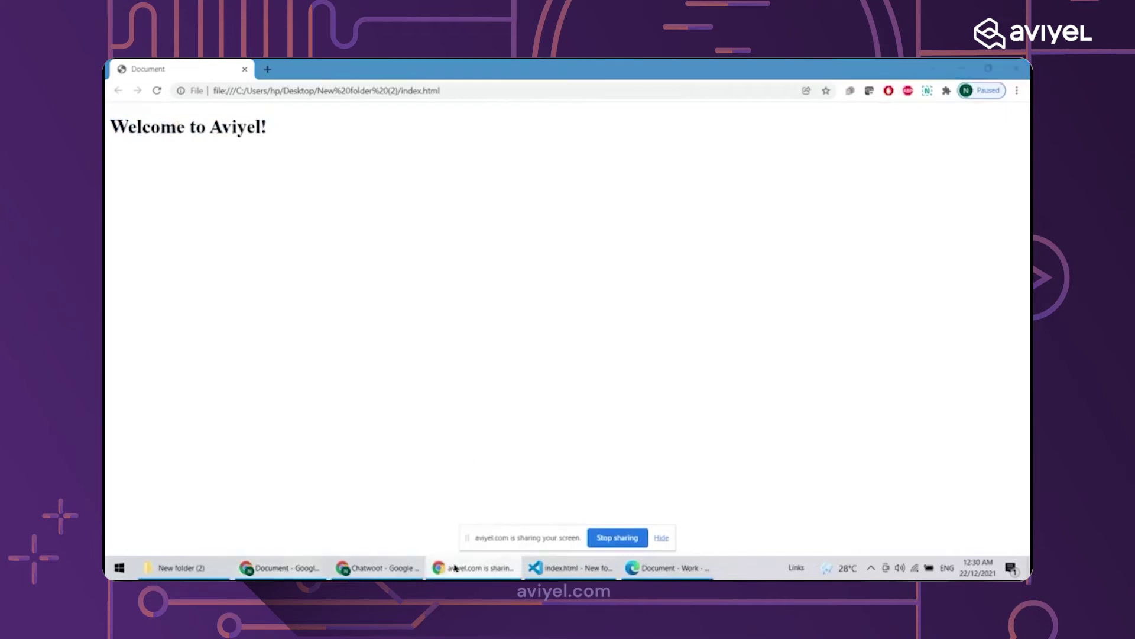
# Close the local file page window and shrink the port 5500 preview window
pyautogui.click(412, 566)
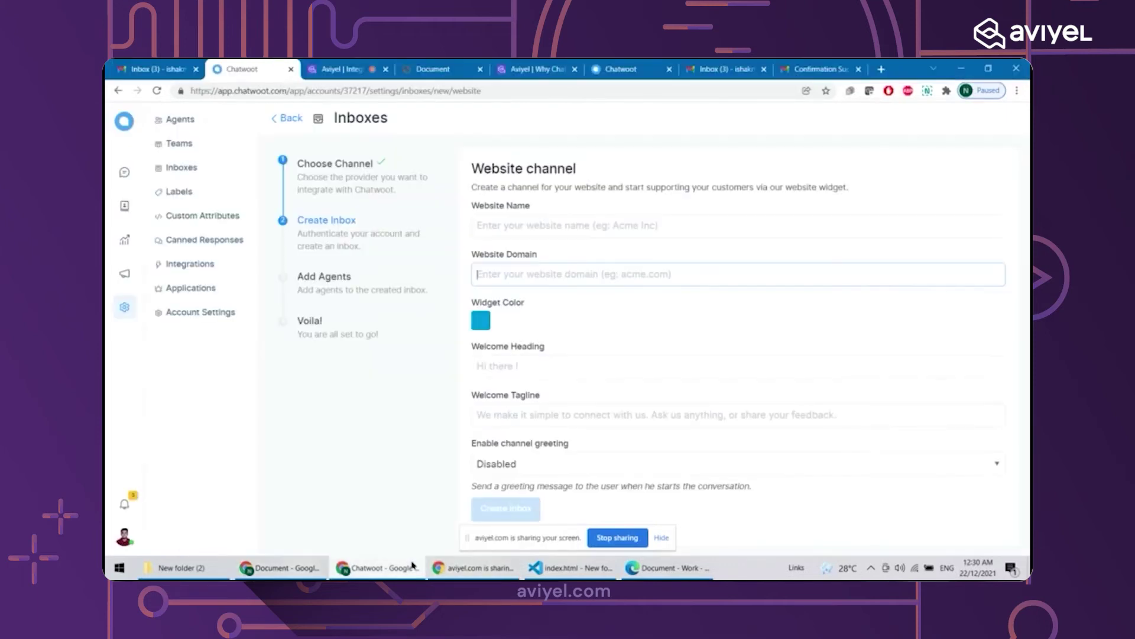
pyautogui.click(307, 570)
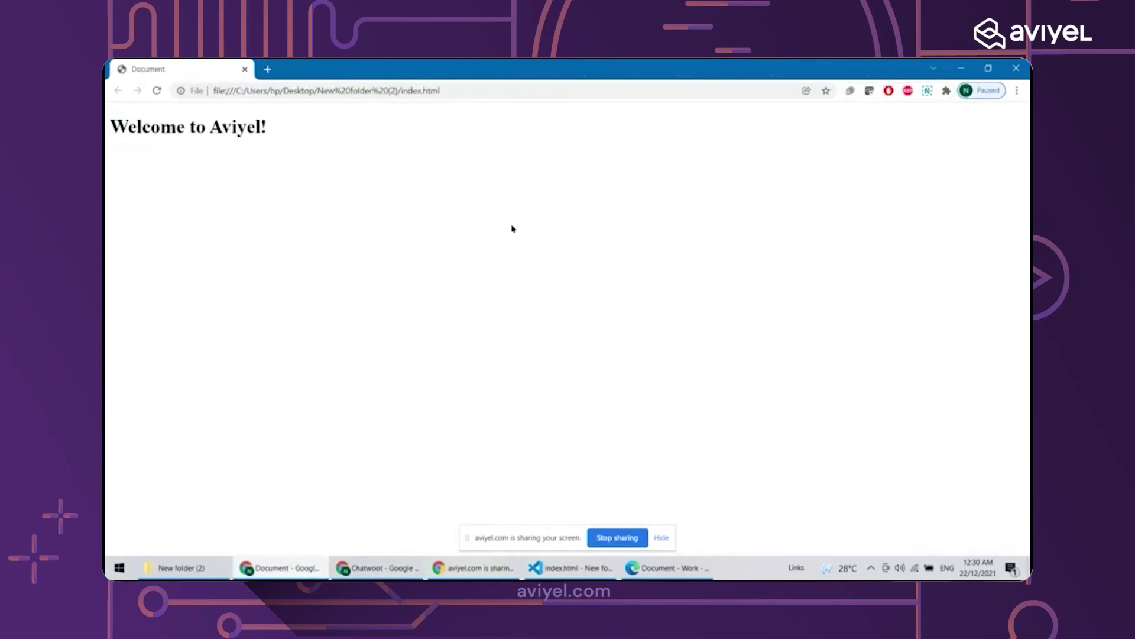
pyautogui.click(1016, 68)
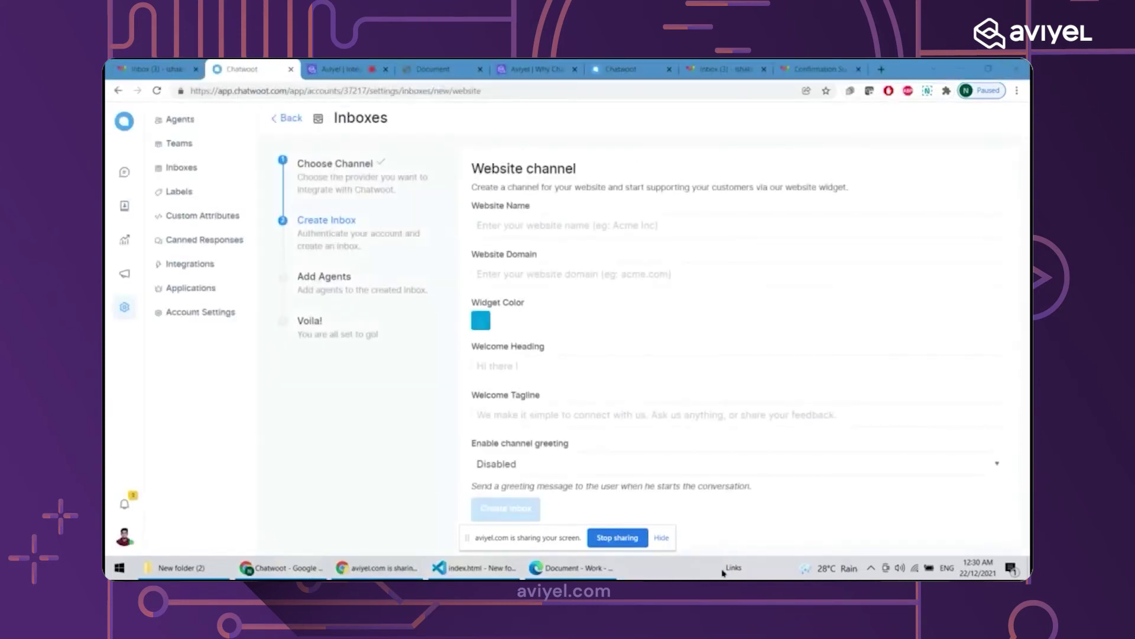
pyautogui.click(615, 570)
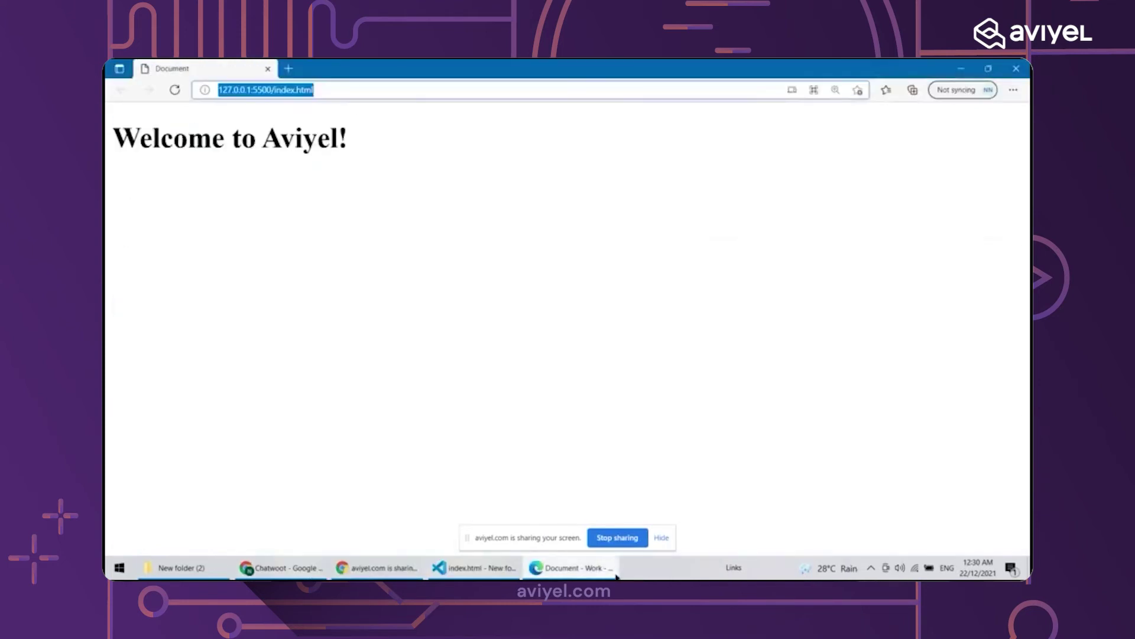
pyautogui.doubleClick(426, 76)
# Copy the local page address, close the preview, and reload that address in a new Chrome tab
pyautogui.click(545, 100)
pyautogui.hotkey('ctrl', 'c')
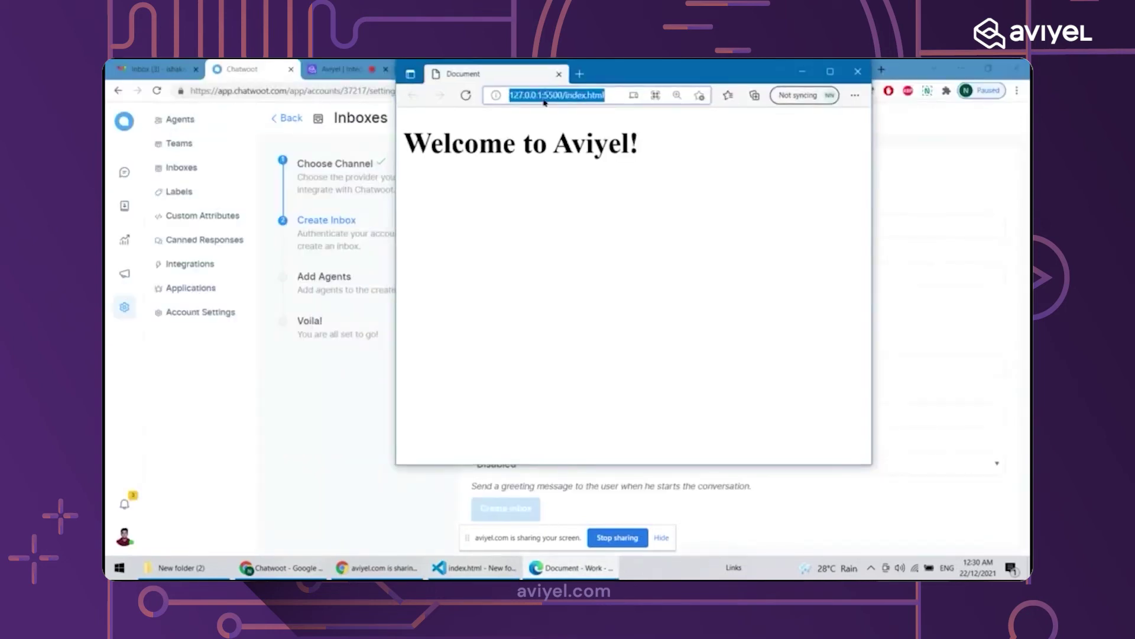
pyautogui.click(859, 71)
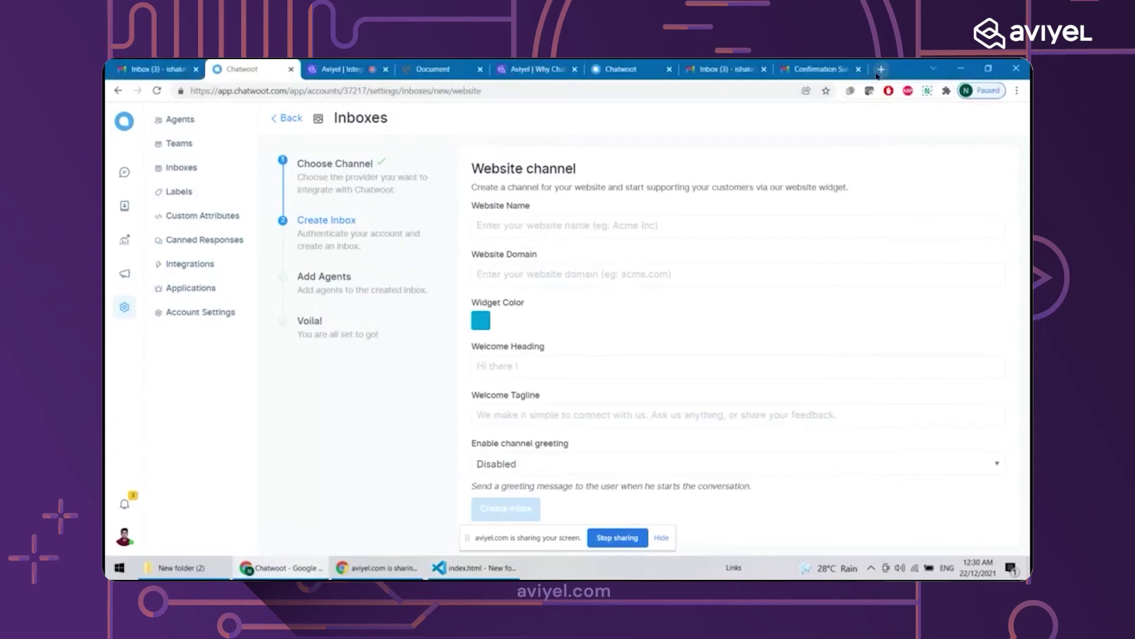
pyautogui.click(880, 71)
pyautogui.hotkey('ctrl', 'v')
pyautogui.press('Return')
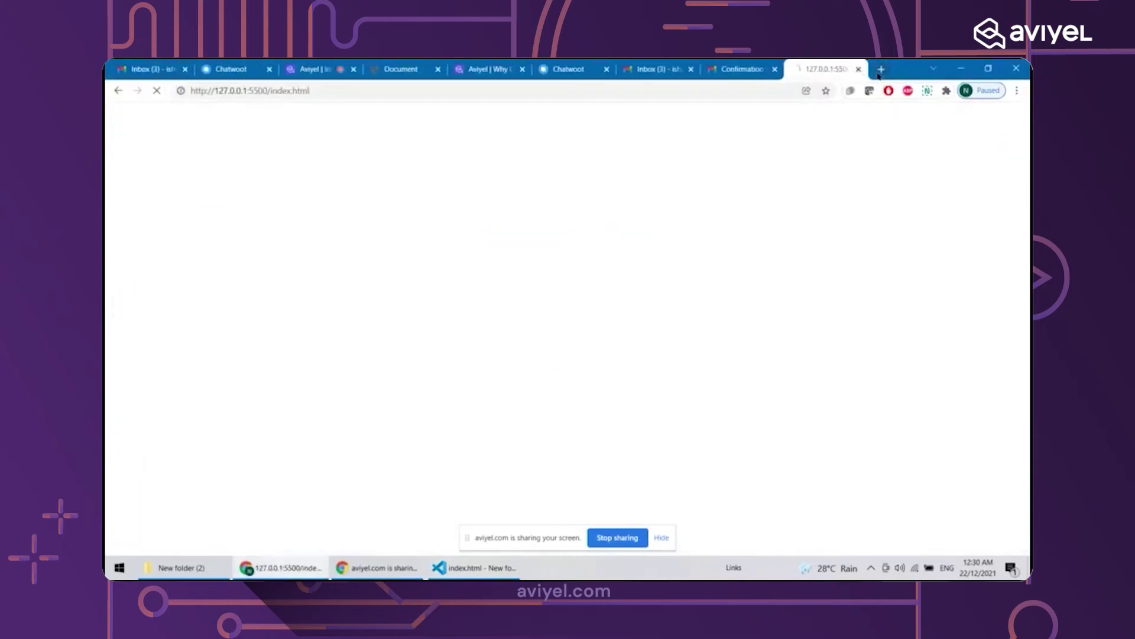
# Search Google for ngrok, close the results tab, and show the desktop
pyautogui.click(880, 70)
pyautogui.write('ngrok')
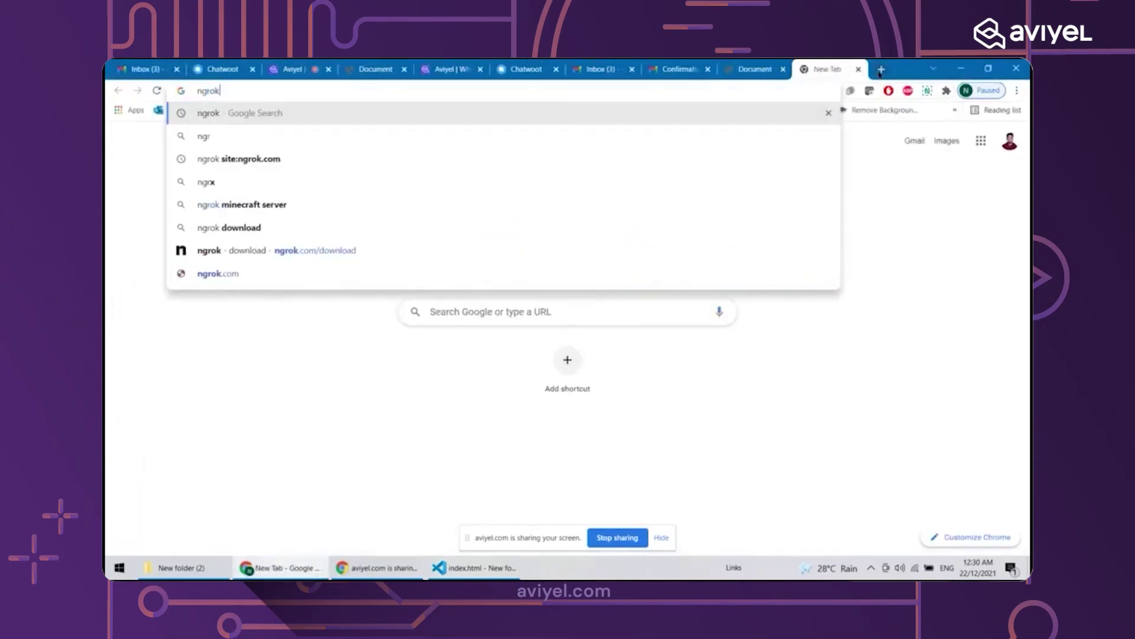
pyautogui.press('Return')
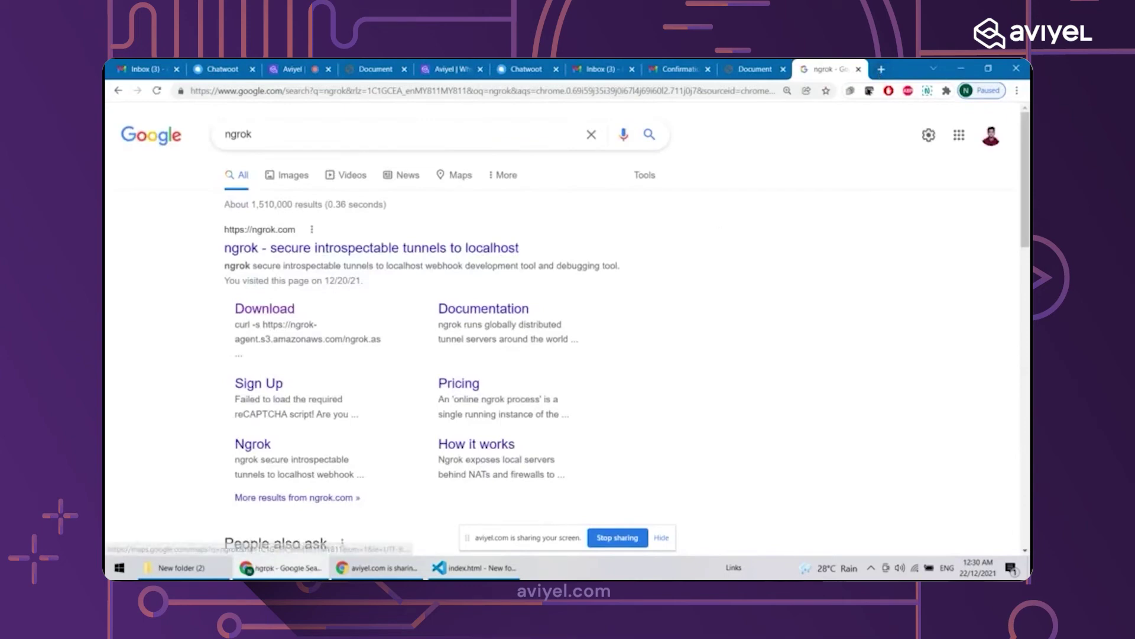
pyautogui.click(858, 69)
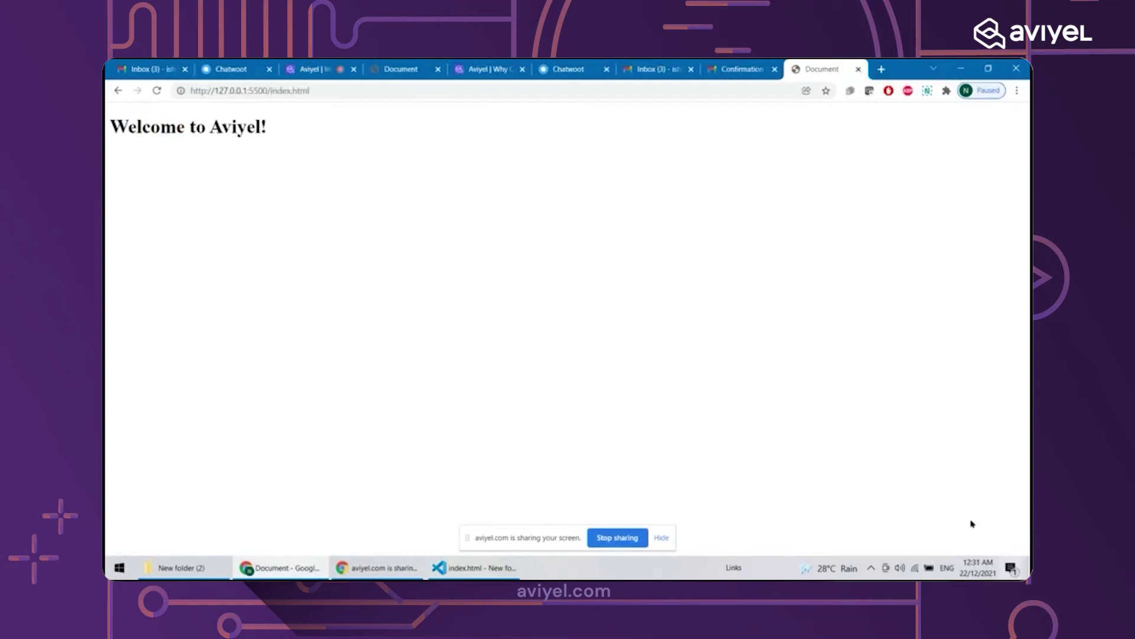
pyautogui.press('super+d')
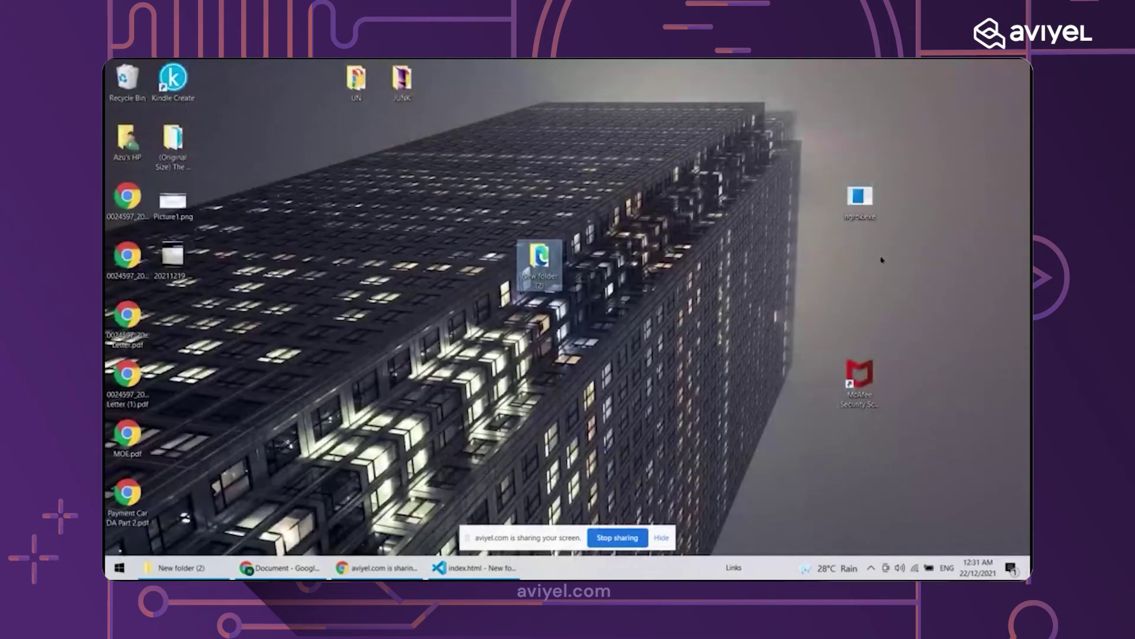
# Launch ngrok.exe from the desktop and maximise its console window
pyautogui.click(861, 204)
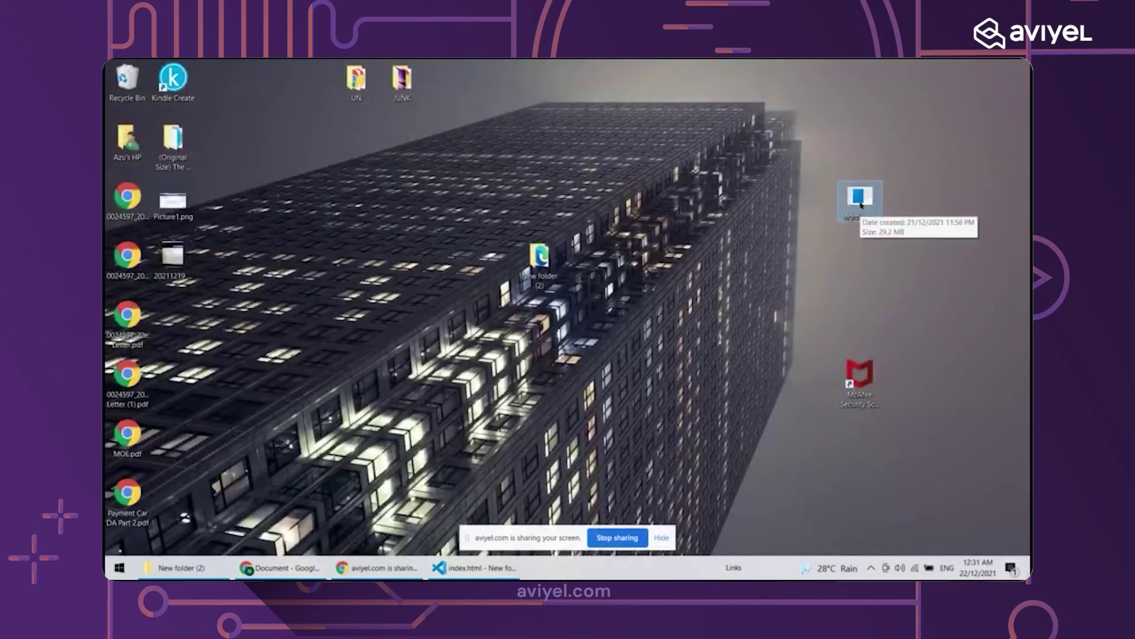
pyautogui.doubleClick(861, 204)
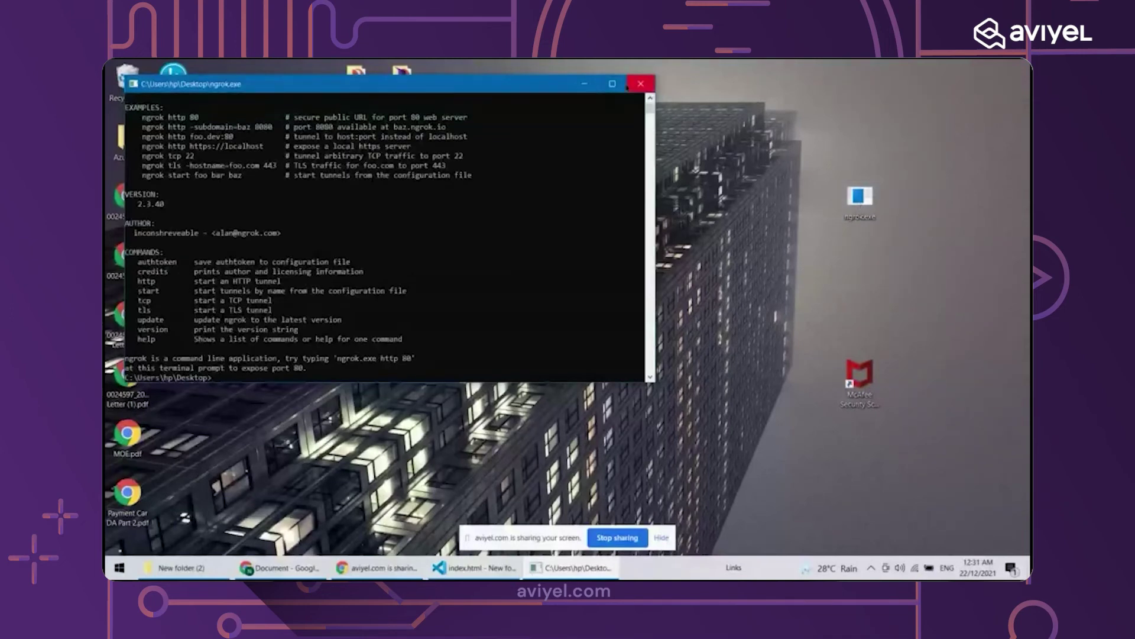
pyautogui.click(612, 83)
pyautogui.scroll(3, 621, 220)
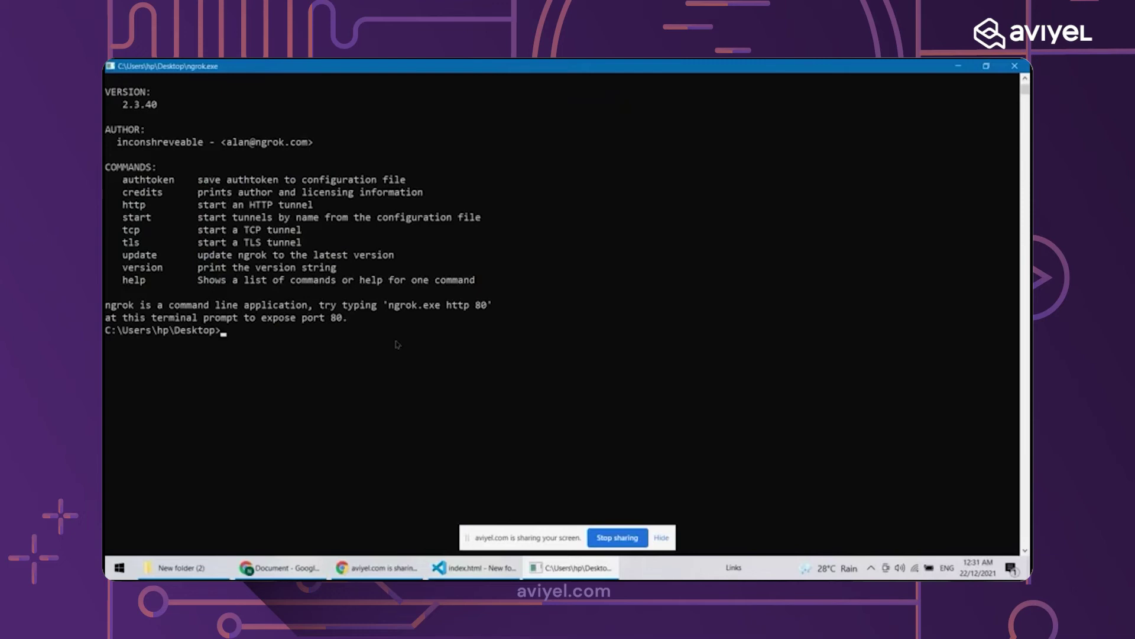
# Start an HTTP tunnel for local port 5500 with 'ngrok.exe http 5500'
pyautogui.scroll(1, 396, 344)
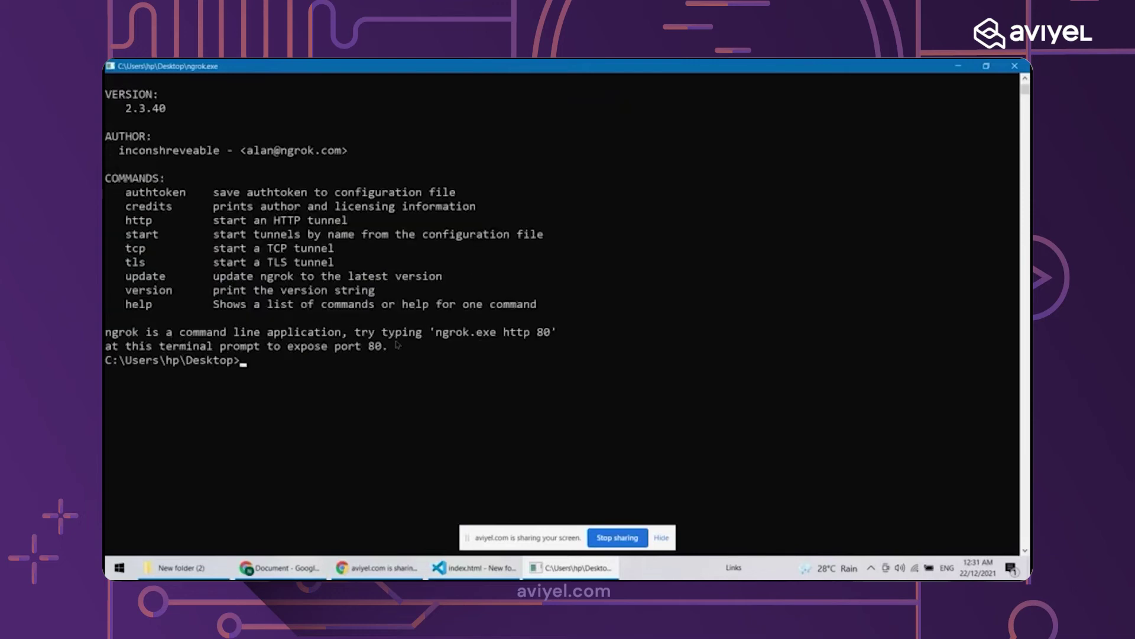
pyautogui.scroll(2, 396, 344)
pyautogui.write('ng')
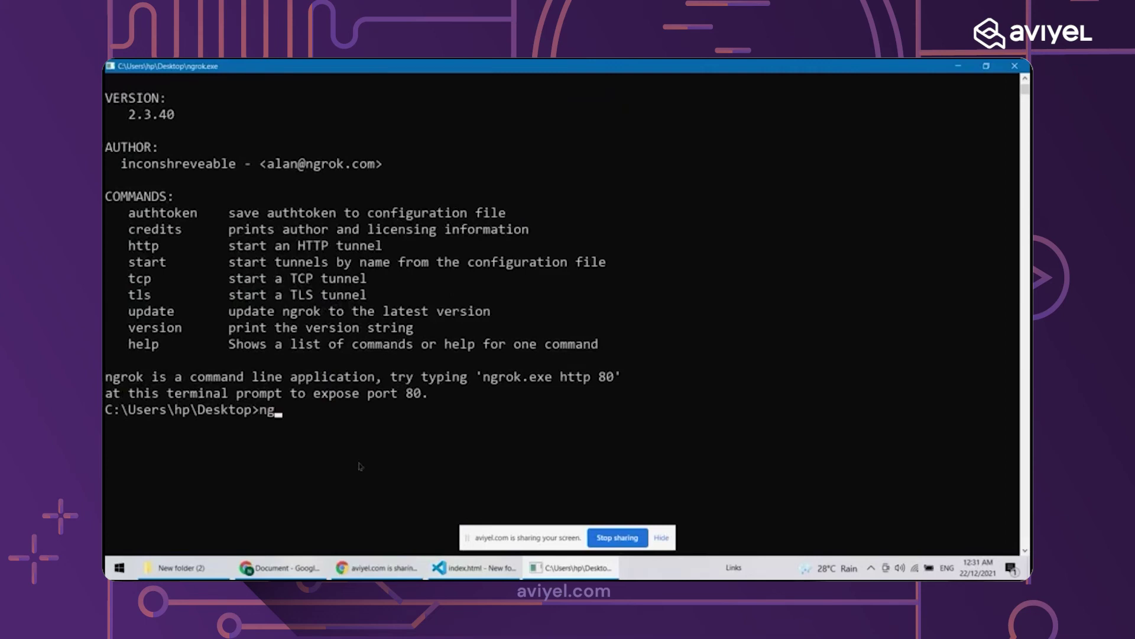
pyautogui.write('rok.exe http')
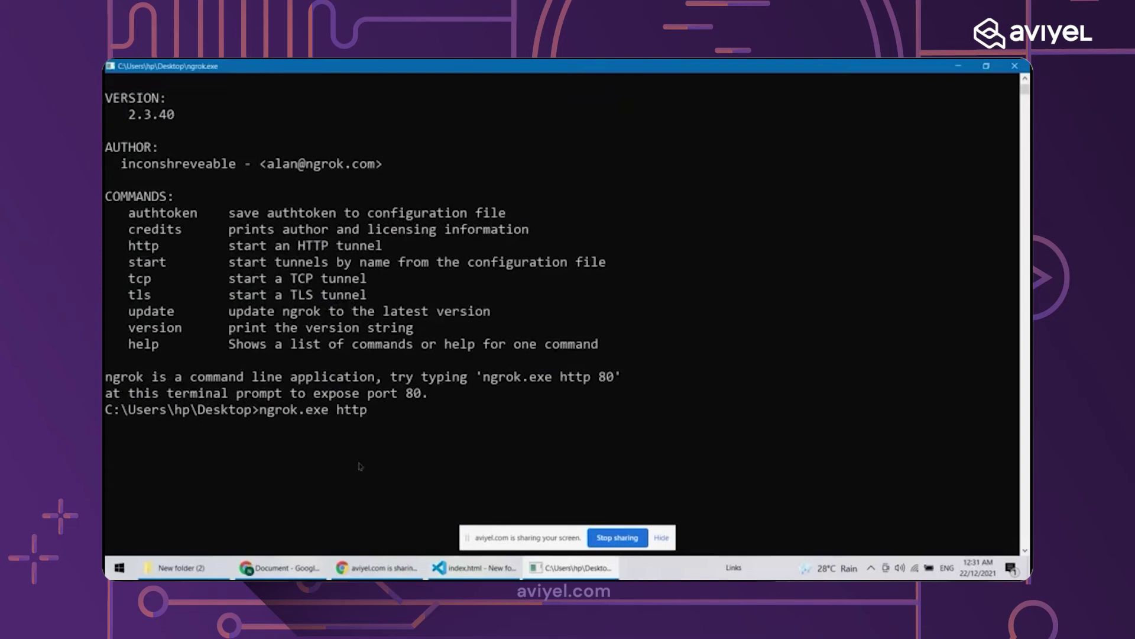
pyautogui.write(' 5500')
pyautogui.press('Return')
# Copy the web interface address 127.0.0.1:4040 from the console and return to Chrome
pyautogui.scroll(6, 359, 466)
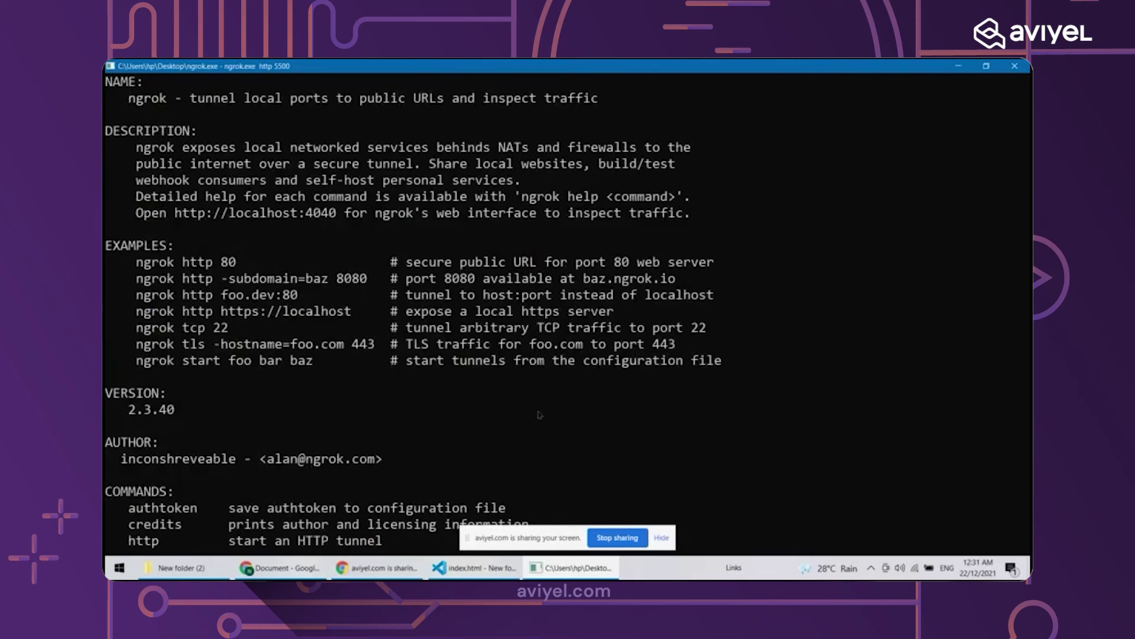
pyautogui.click(510, 394)
pyautogui.scroll(-2, 511, 404)
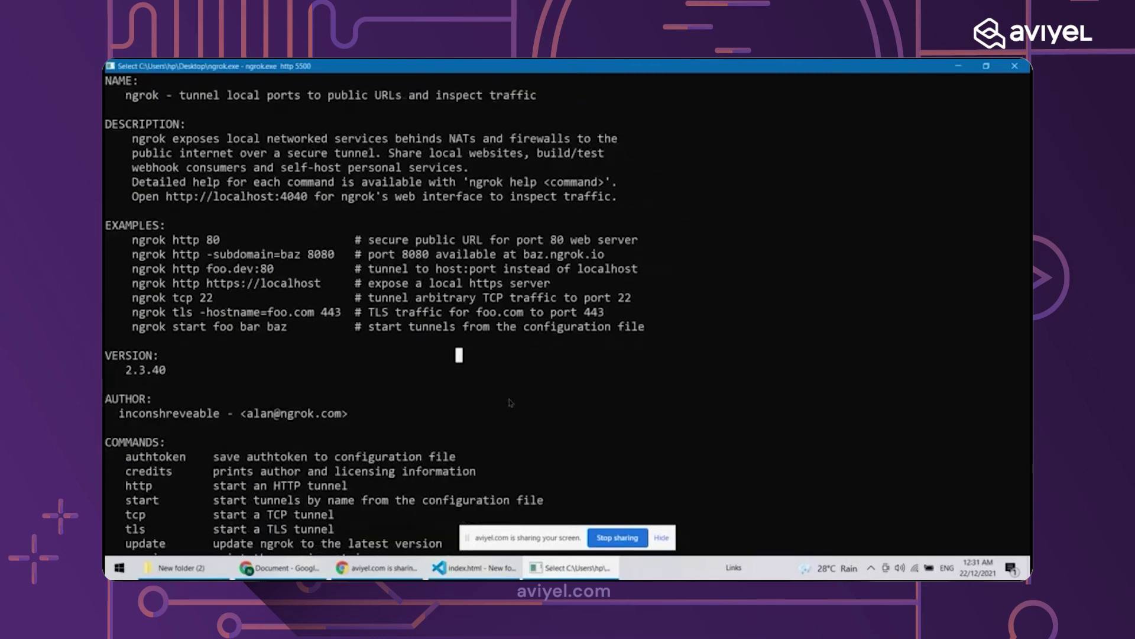
pyautogui.click(509, 404)
pyautogui.press('Escape')
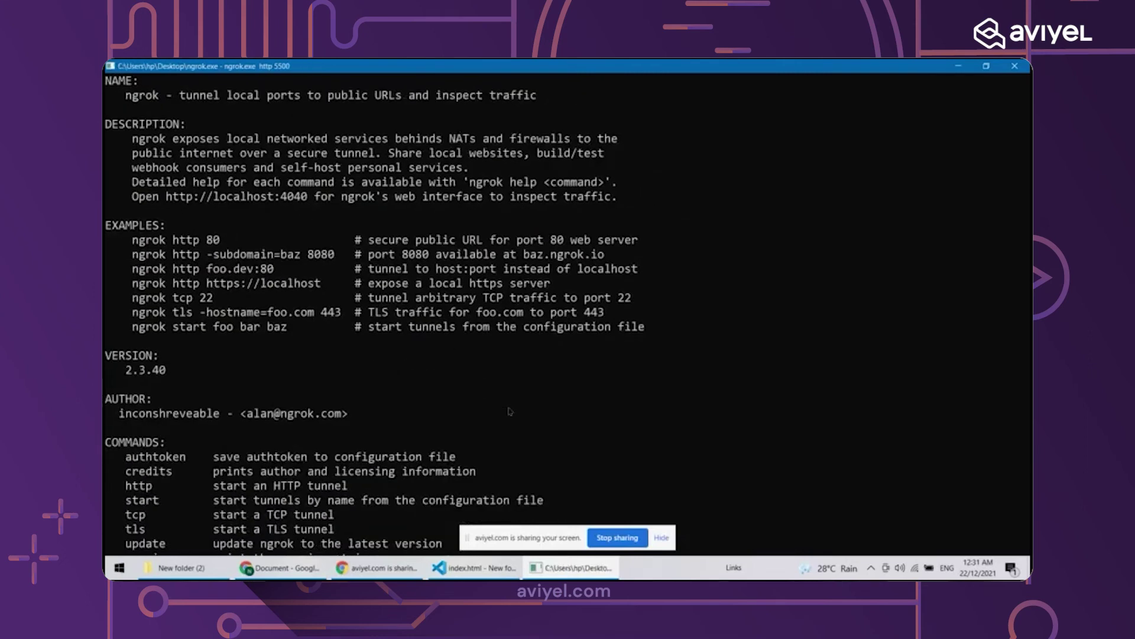
pyautogui.scroll(-3, 510, 411)
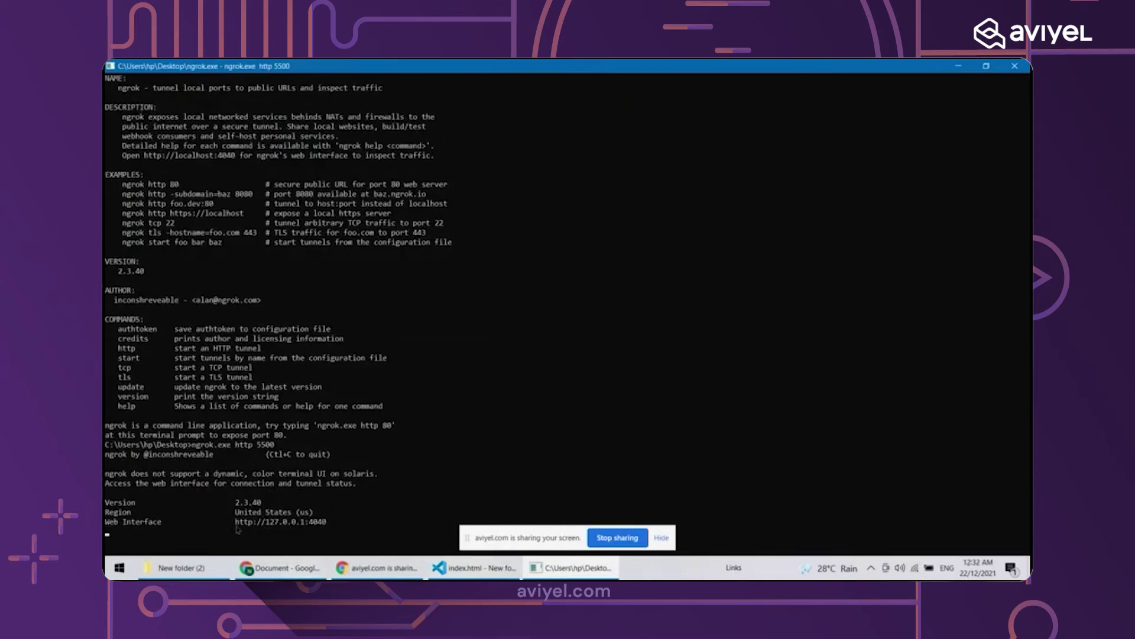
pyautogui.moveTo(237, 529); pyautogui.dragTo(331, 527)
pyautogui.hotkey('ctrl', 'c')
pyautogui.click(384, 569)
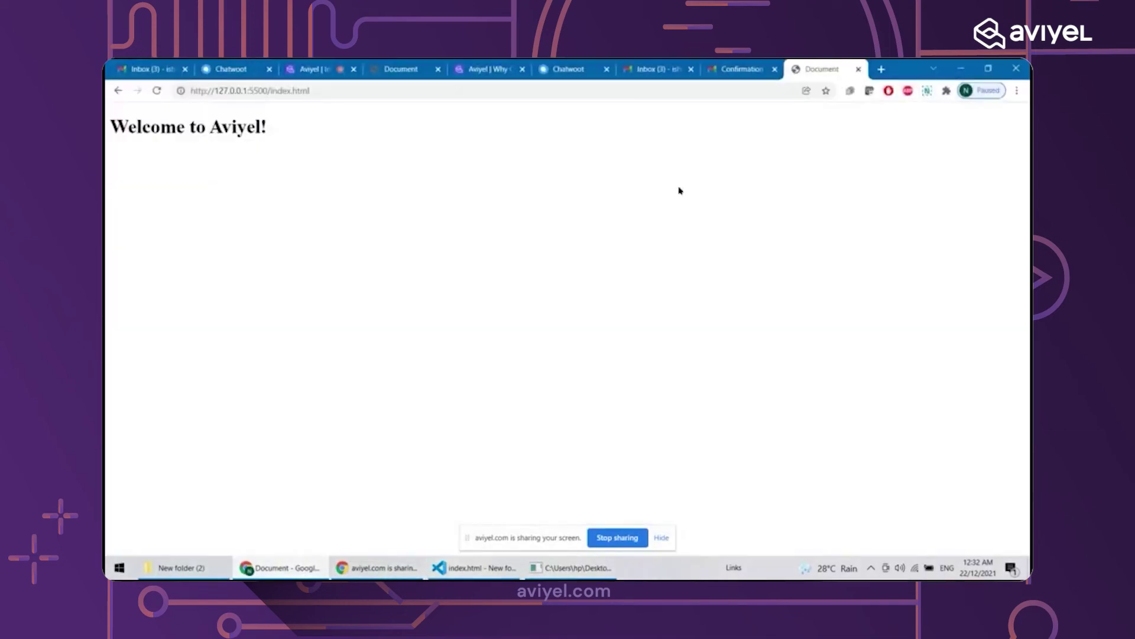
# Load the ngrok web interface 127.0.0.1:4040 in a new tab and zoom in to read it
pyautogui.click(881, 69)
pyautogui.hotkey('ctrl', 'v')
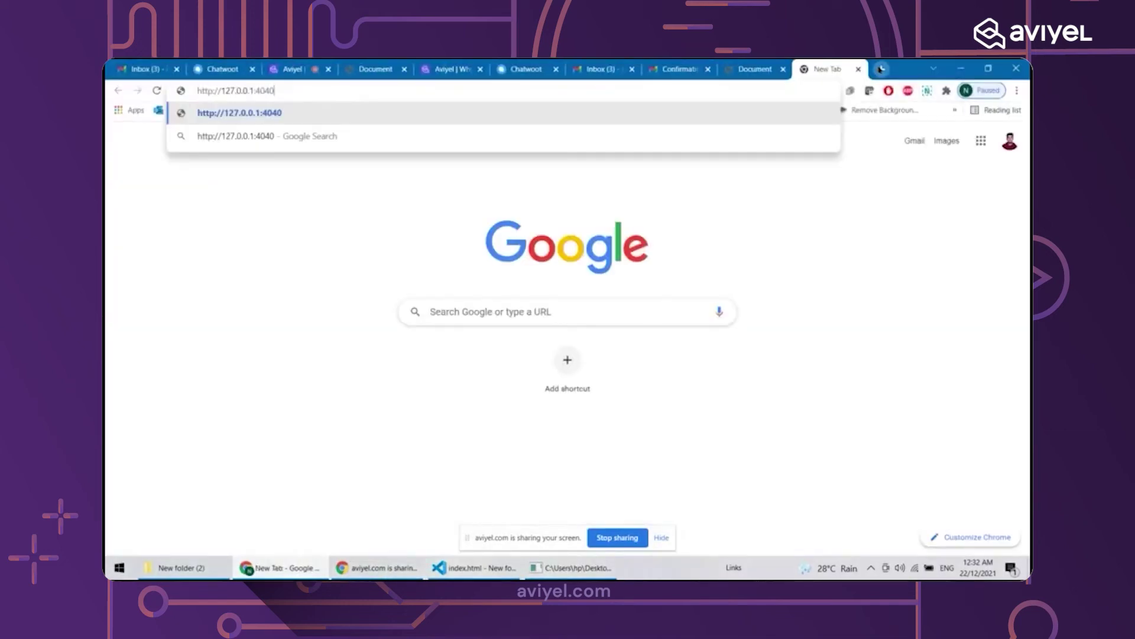
pyautogui.press('Return')
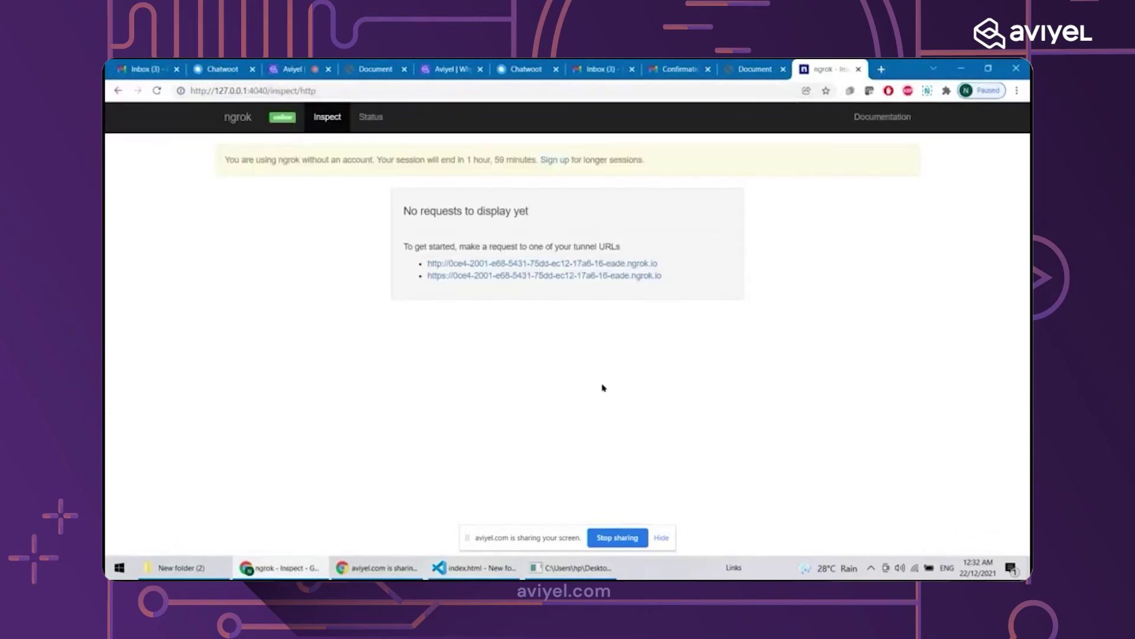
pyautogui.scroll(-1, 602, 387)
pyautogui.hotkey('ctrl', '+')
pyautogui.hotkey('ctrl', '+')
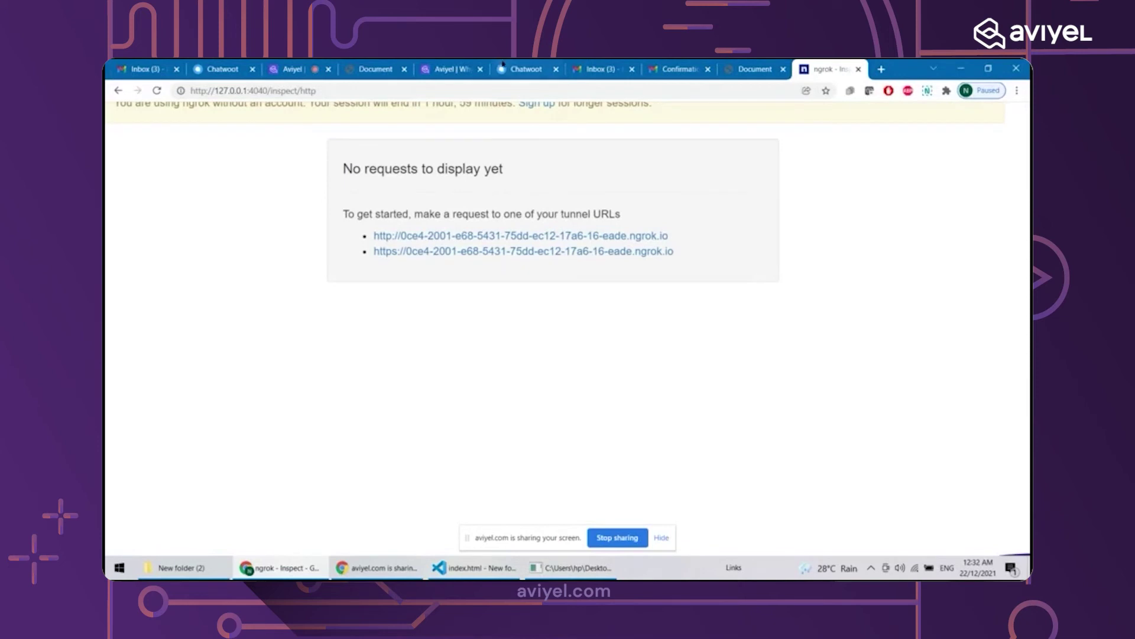
pyautogui.scroll(1, 464, 181)
pyautogui.hscroll(1, 465, 181)
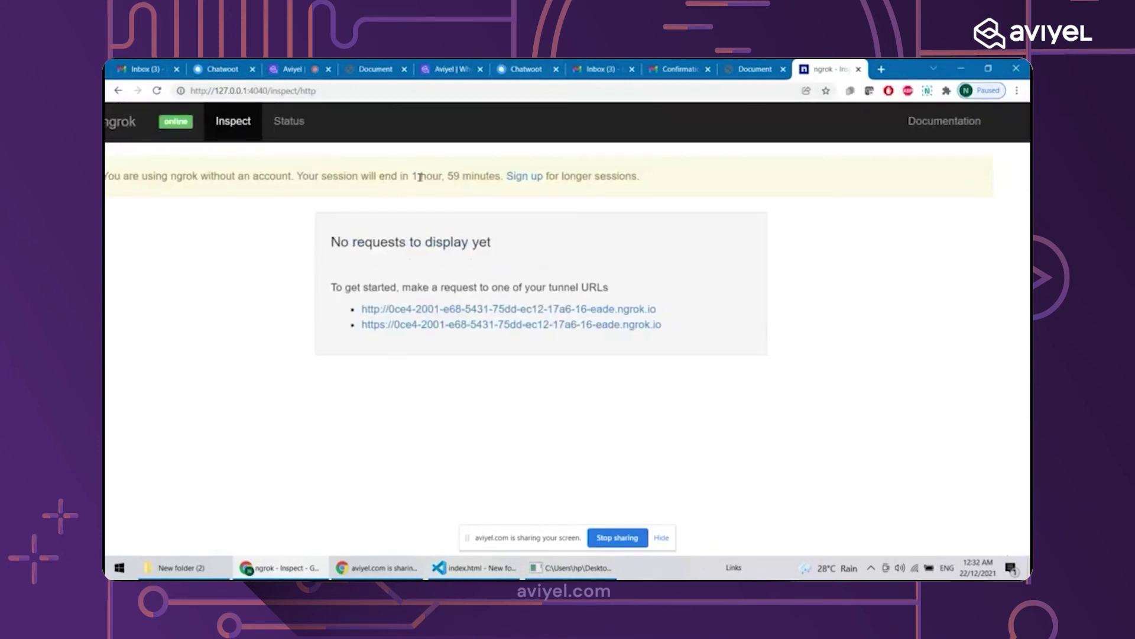
pyautogui.moveTo(416, 176); pyautogui.dragTo(486, 173)
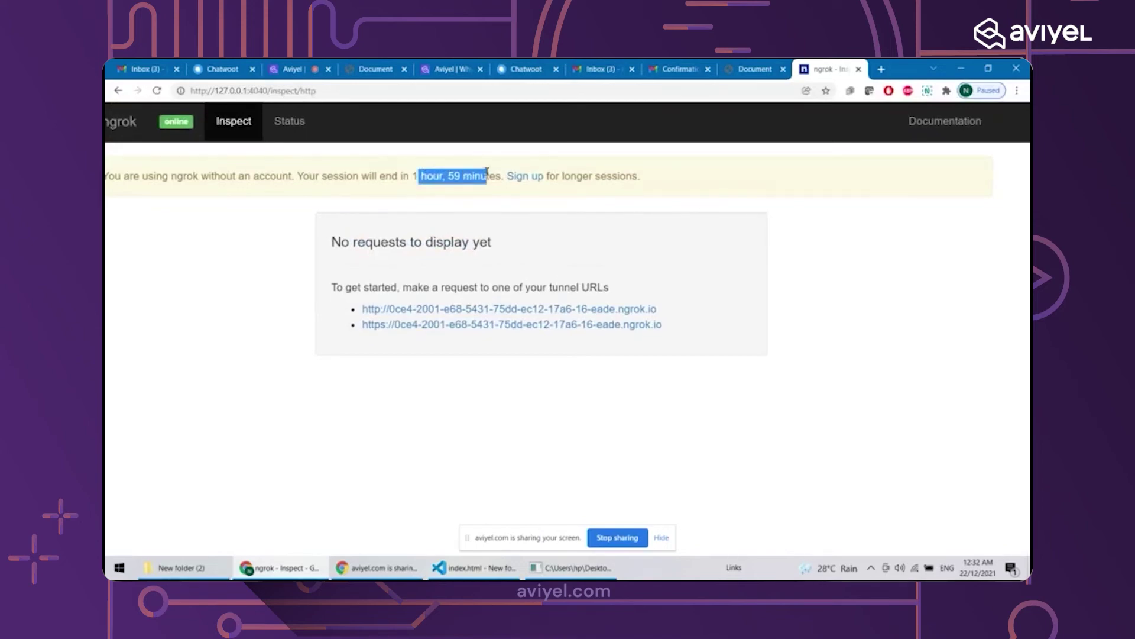
pyautogui.click(497, 197)
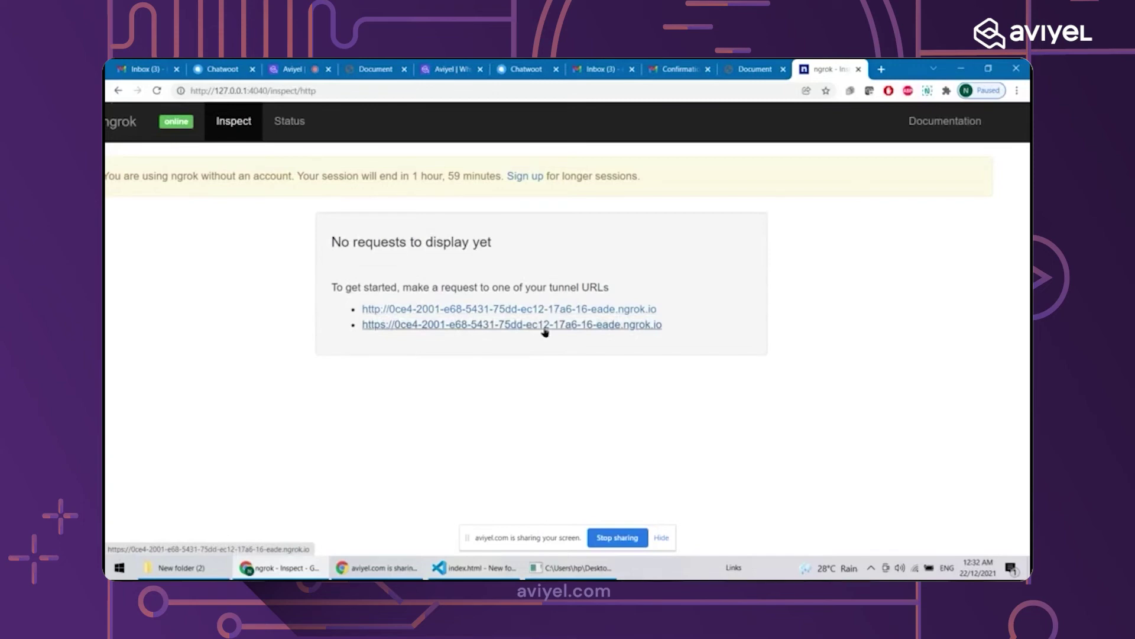
# Test the public https tunnel link, then close it and go back a page
pyautogui.click(545, 330)
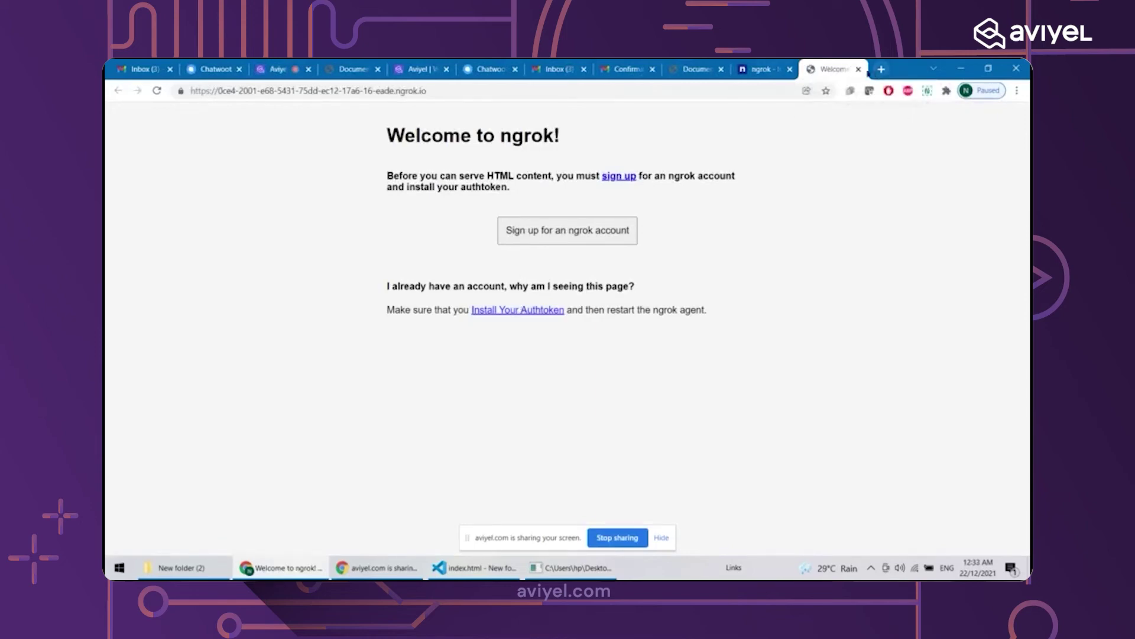
pyautogui.click(859, 69)
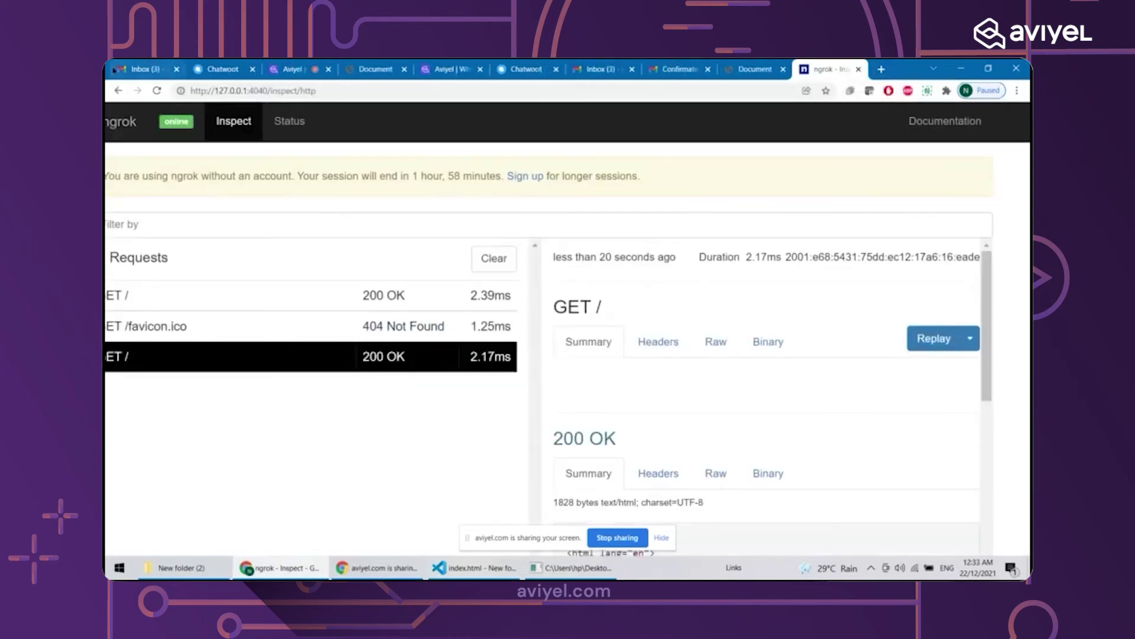
pyautogui.click(118, 91)
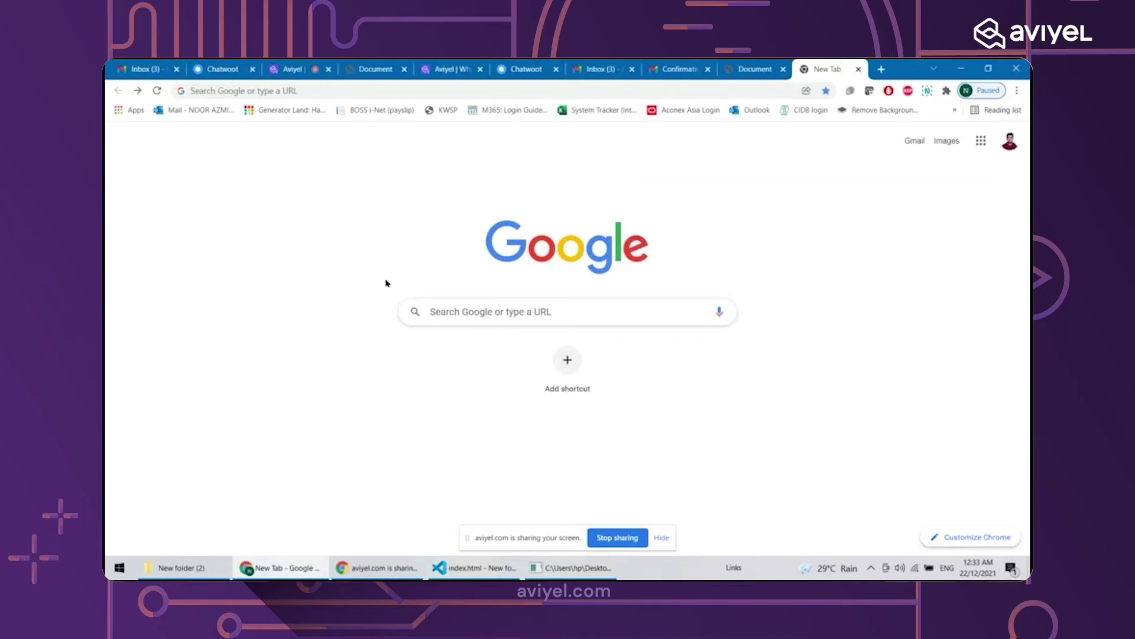
# Search Google for ngrok and go to the ngrok website's account login
pyautogui.click(777, 64)
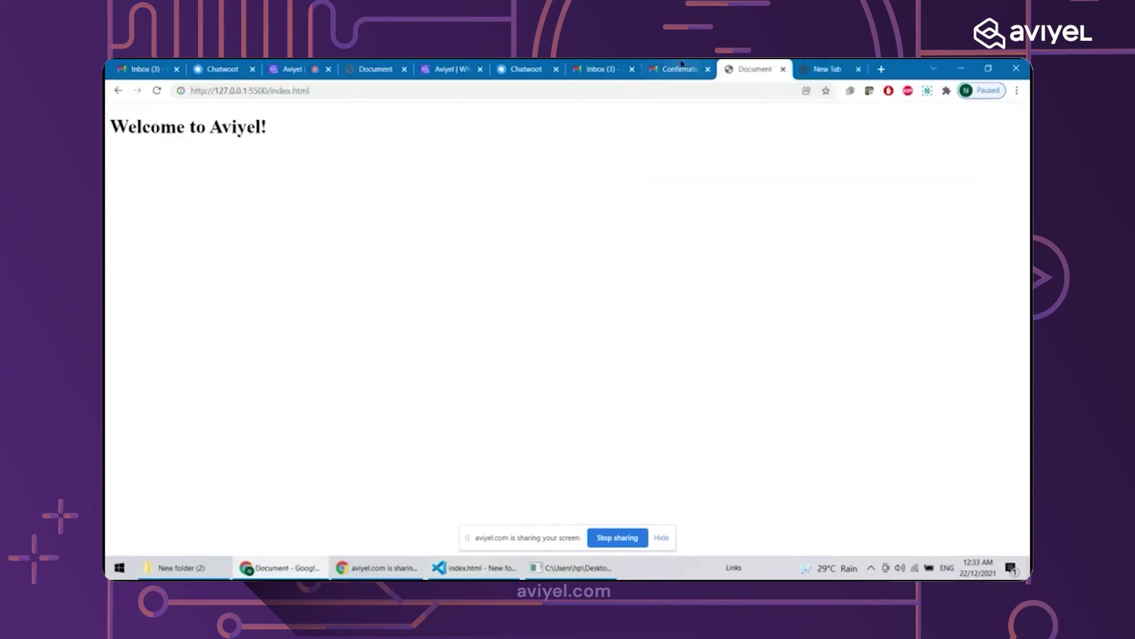
pyautogui.click(880, 68)
pyautogui.write('ngrok')
pyautogui.press('Return')
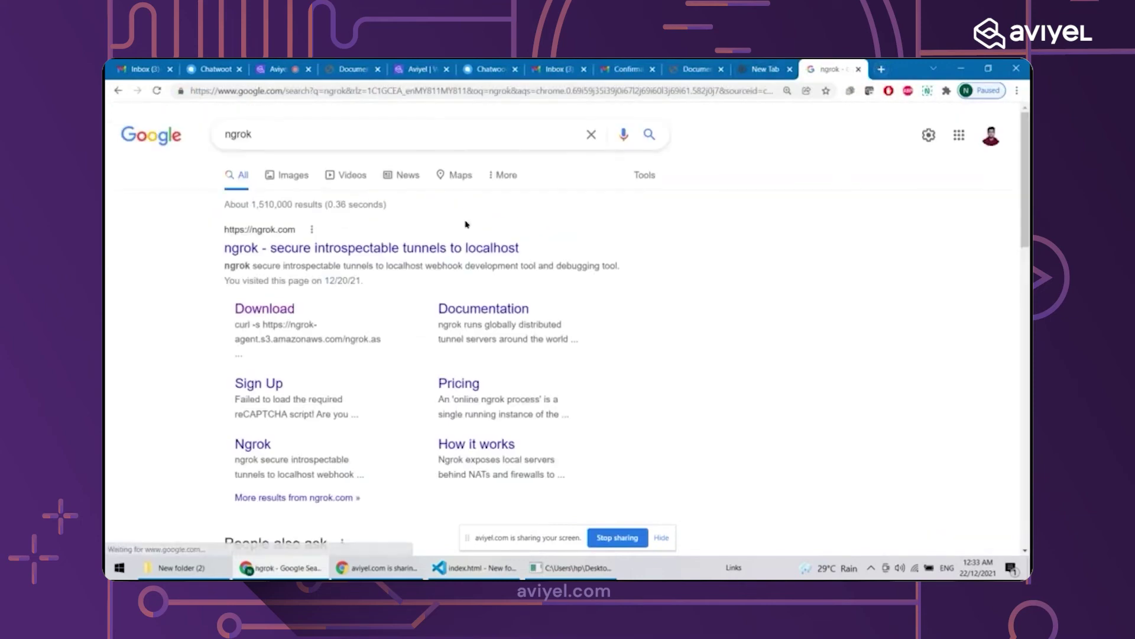
pyautogui.click(318, 249)
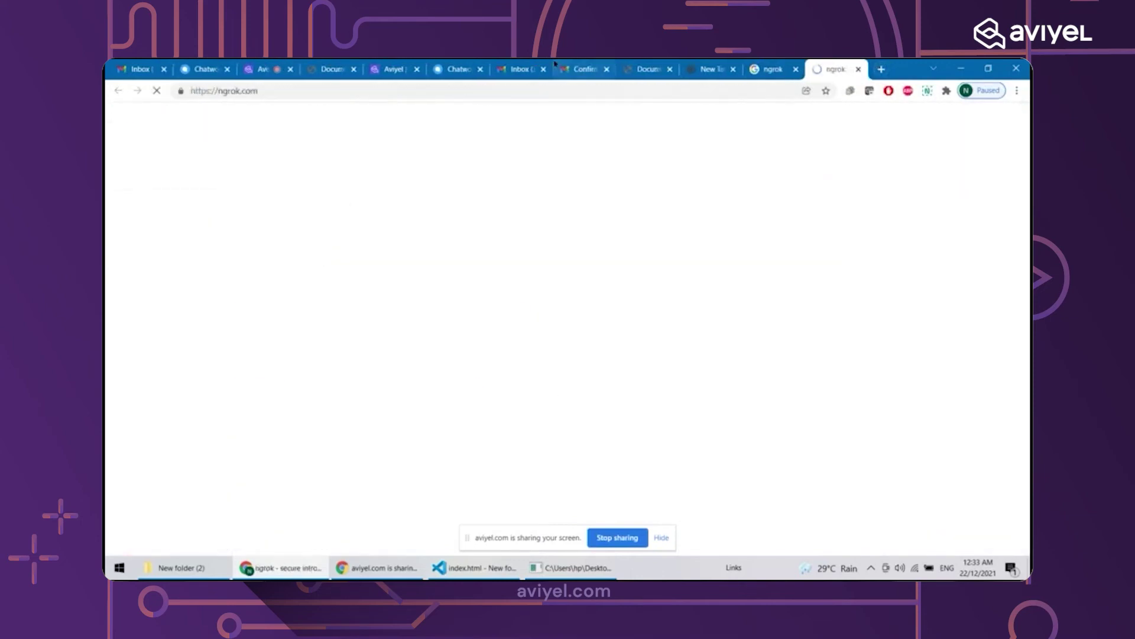
pyautogui.click(795, 70)
pyautogui.click(903, 123)
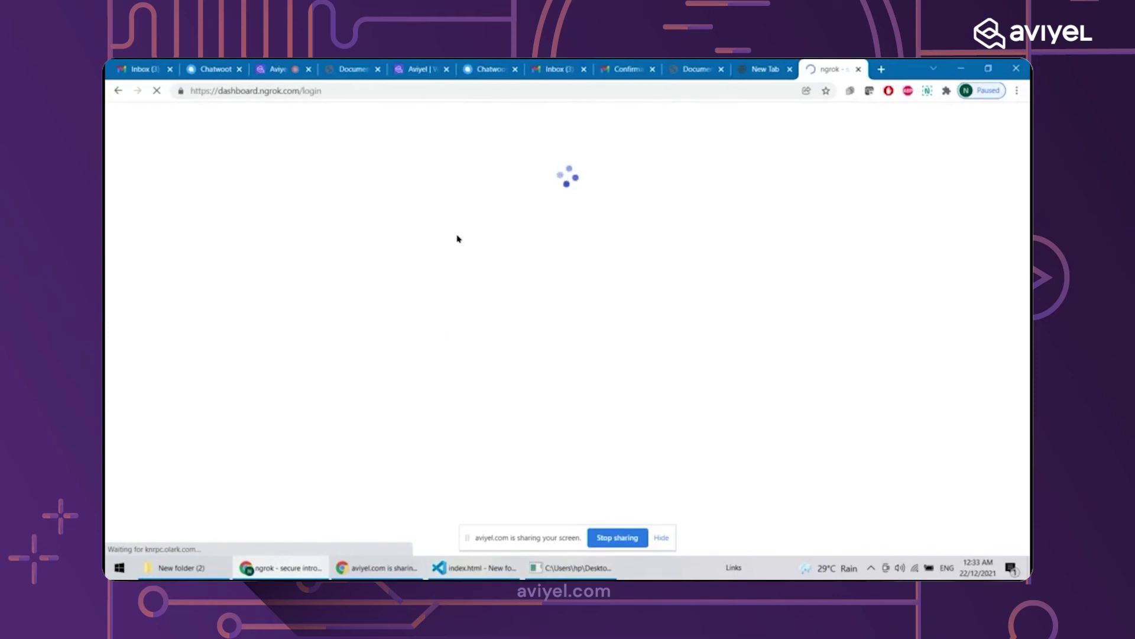
# Enter the account e-mail and password, then sign in with Google instead
pyautogui.hotkey('alt', 'Tab')
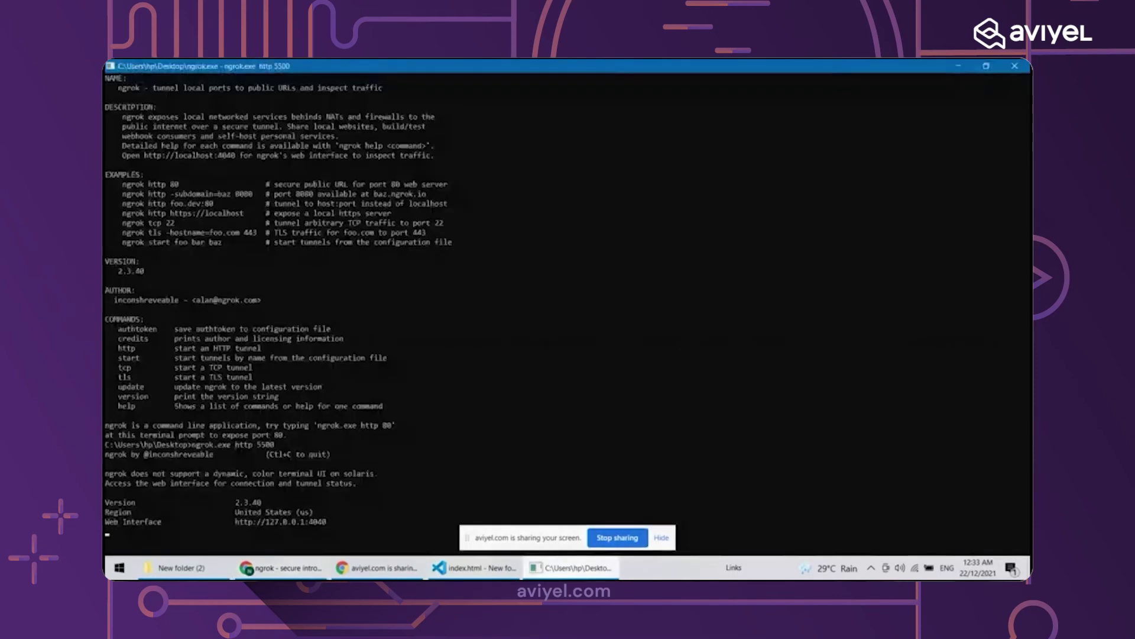
pyautogui.hotkey('alt', 'Tab')
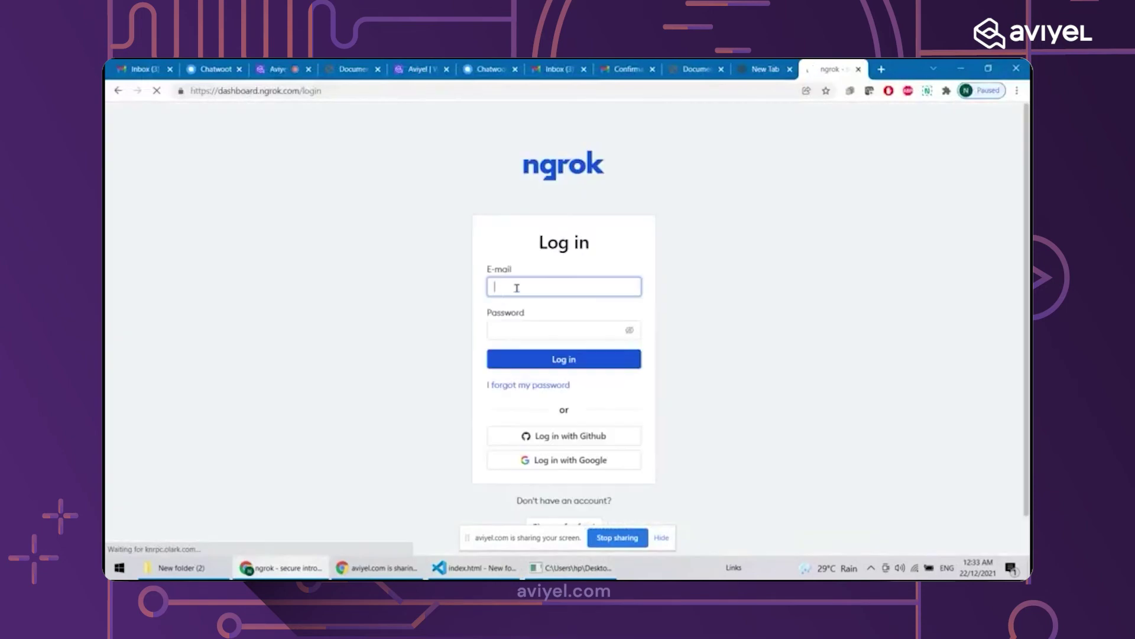
pyautogui.click(516, 288)
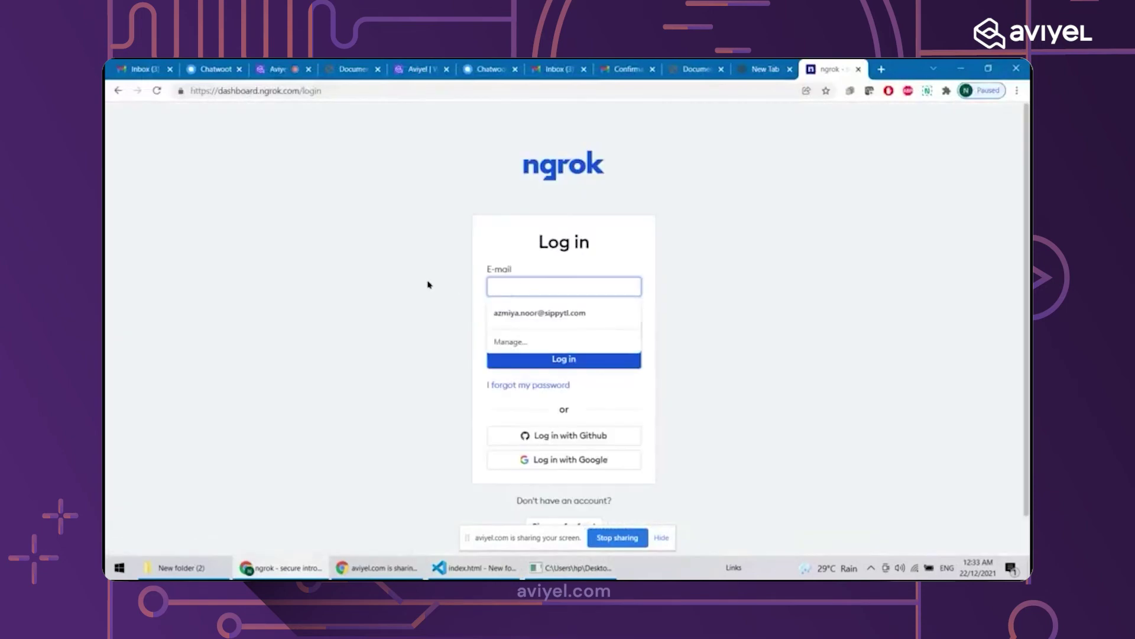
pyautogui.write('ishakmohmed1')
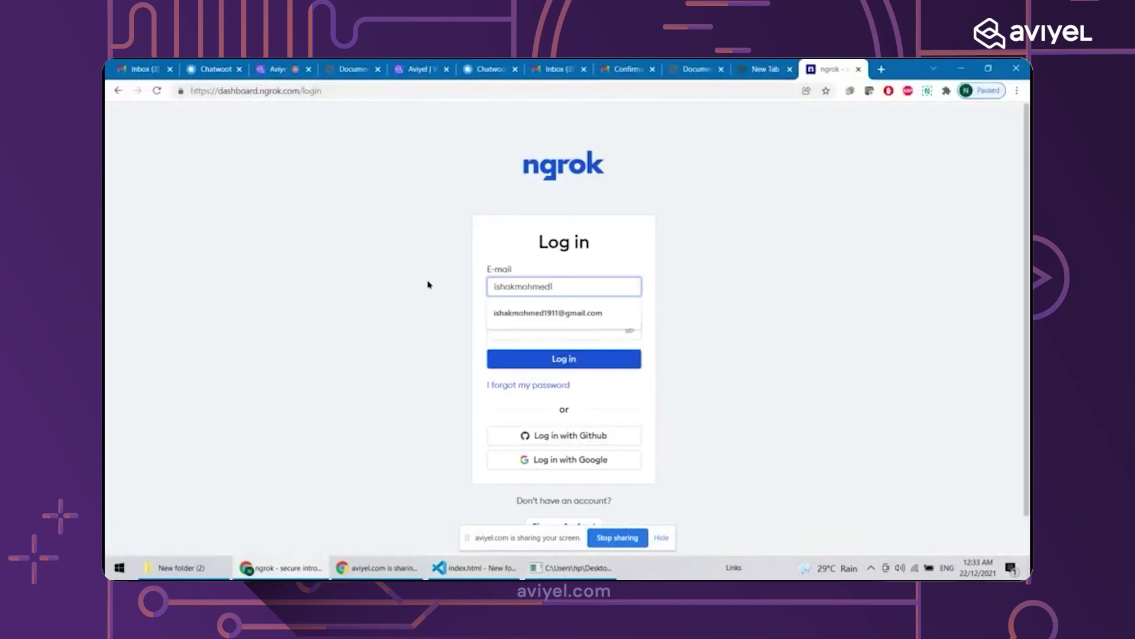
pyautogui.press('Down')
pyautogui.press('Tab')
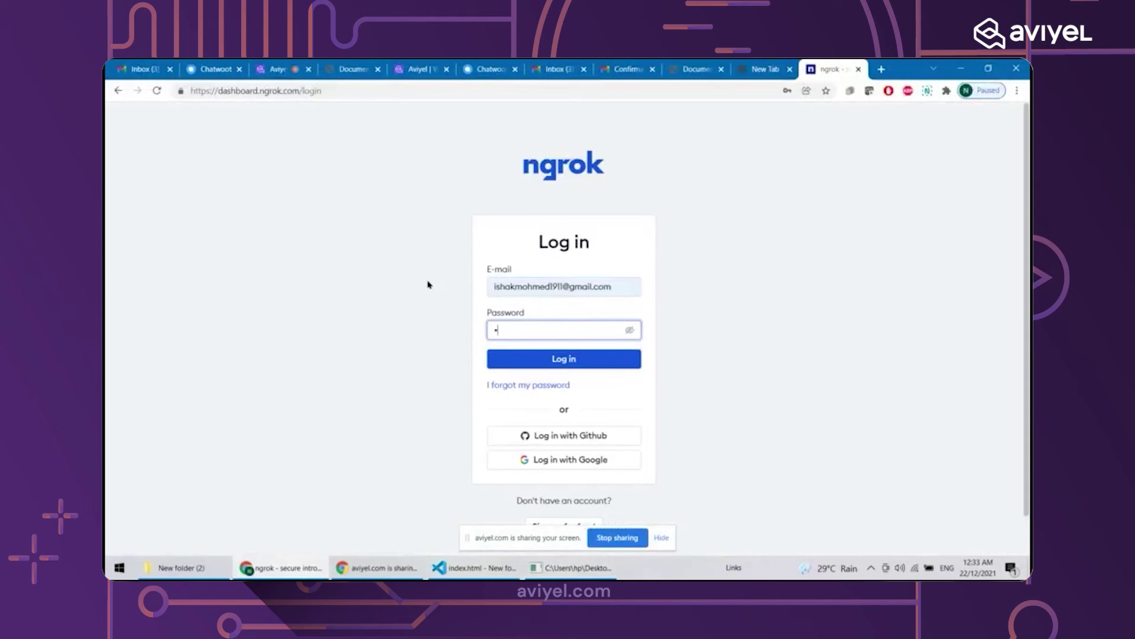
pyautogui.write('•••••••••')
pyautogui.click(534, 362)
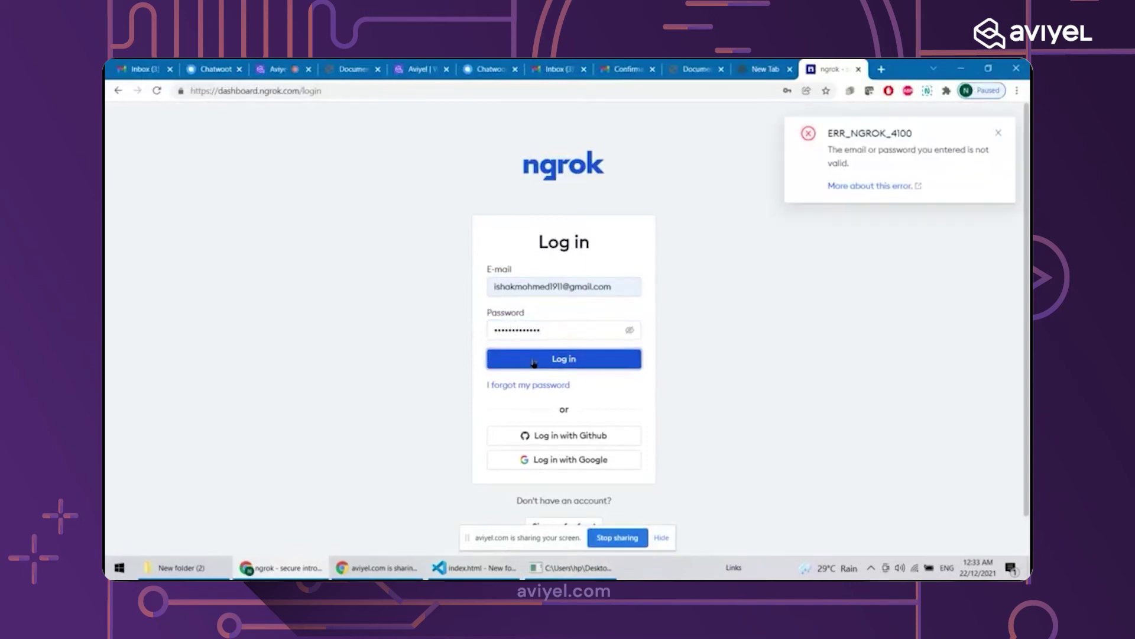
pyautogui.click(558, 460)
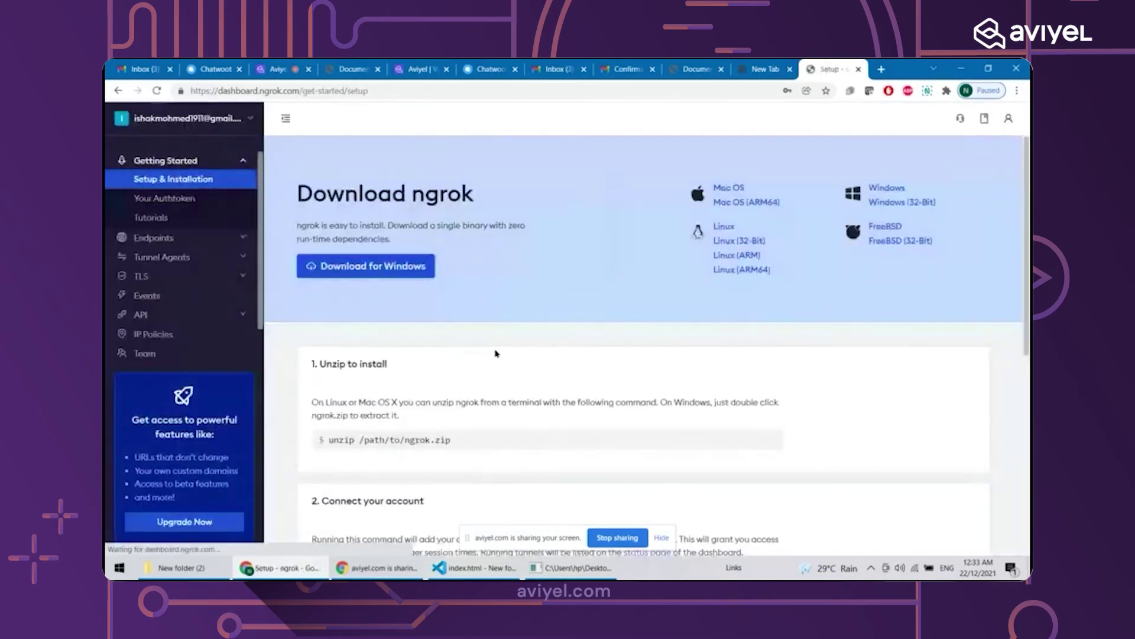
# Review the setup page, then search Google for ngrok and open ngrok.com
pyautogui.scroll(-6, 495, 353)
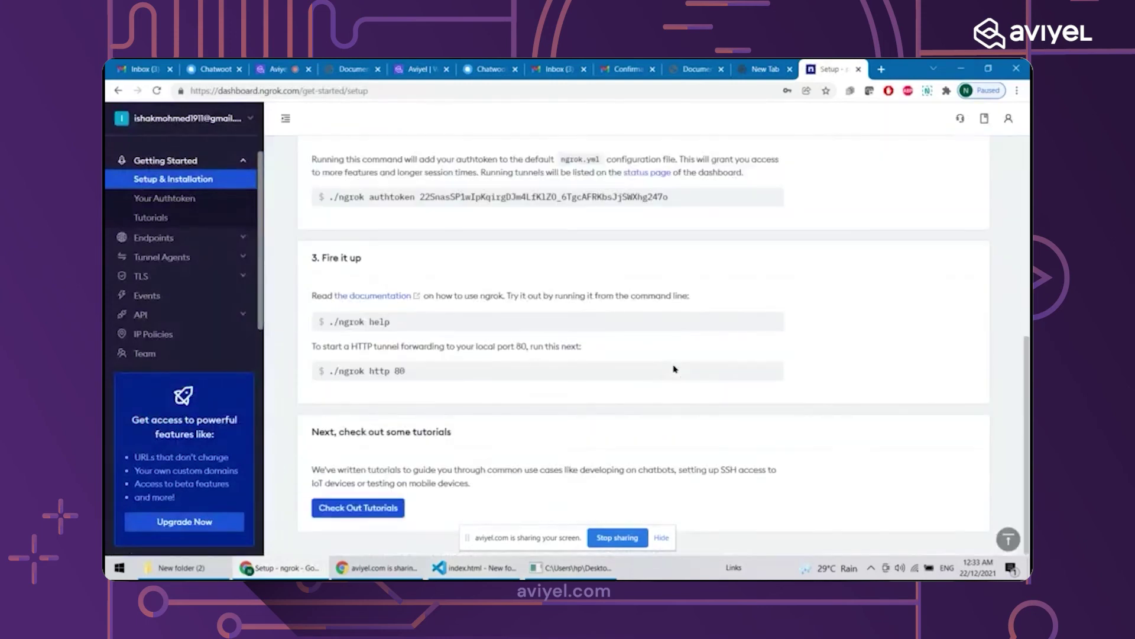
pyautogui.scroll(1, 674, 369)
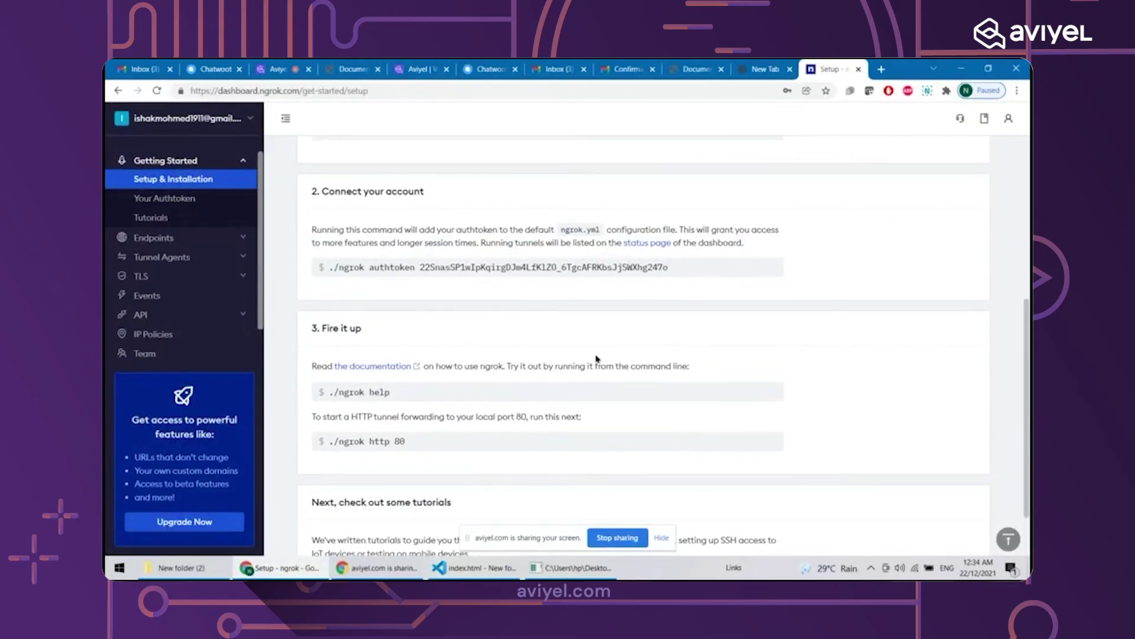
pyautogui.scroll(3, 597, 358)
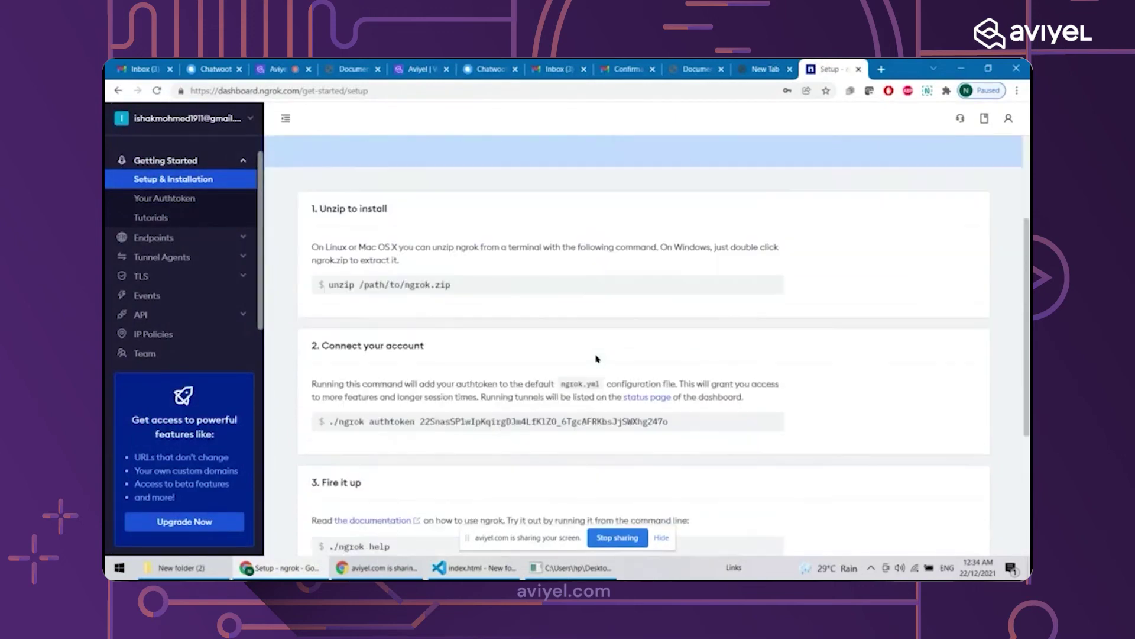
pyautogui.scroll(-2, 597, 359)
pyautogui.scroll(-1, 430, 355)
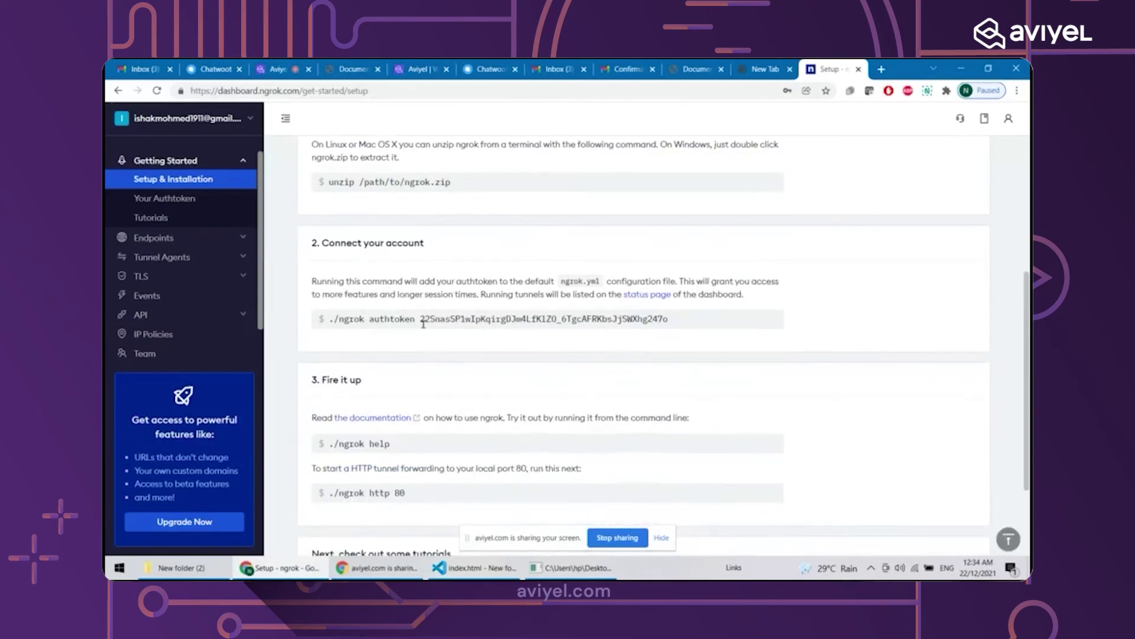
pyautogui.click(763, 69)
pyautogui.click(727, 93)
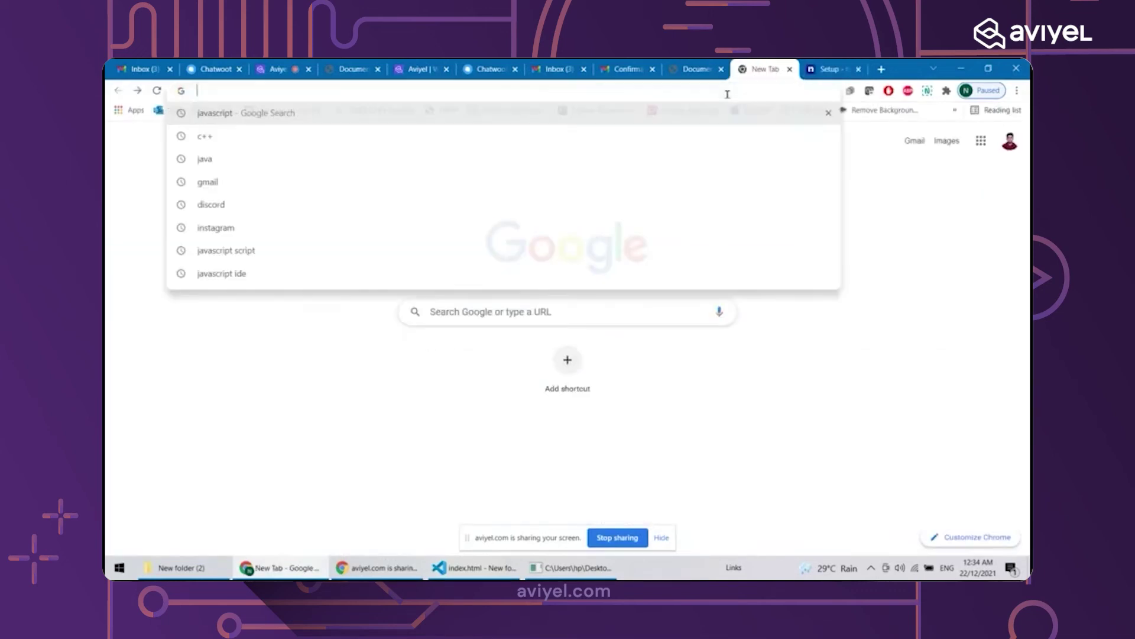
pyautogui.write('ngrok')
pyautogui.press('Return')
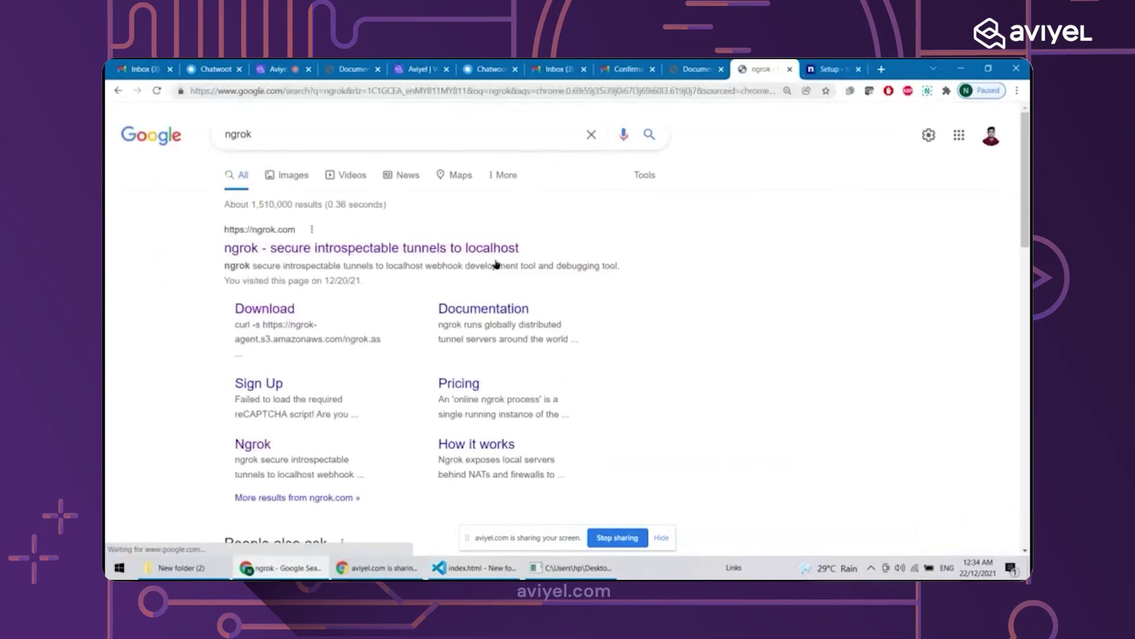
pyautogui.click(445, 246)
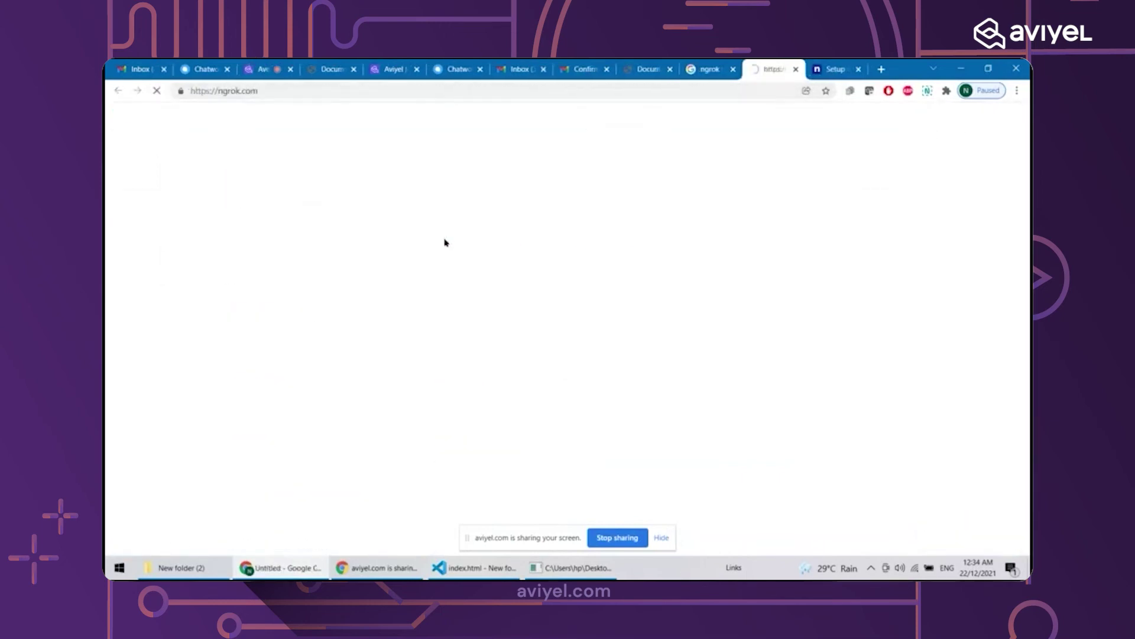
pyautogui.click(733, 70)
# Find the example authtoken command on the download page, then return to Setup
pyautogui.scroll(-10, 561, 325)
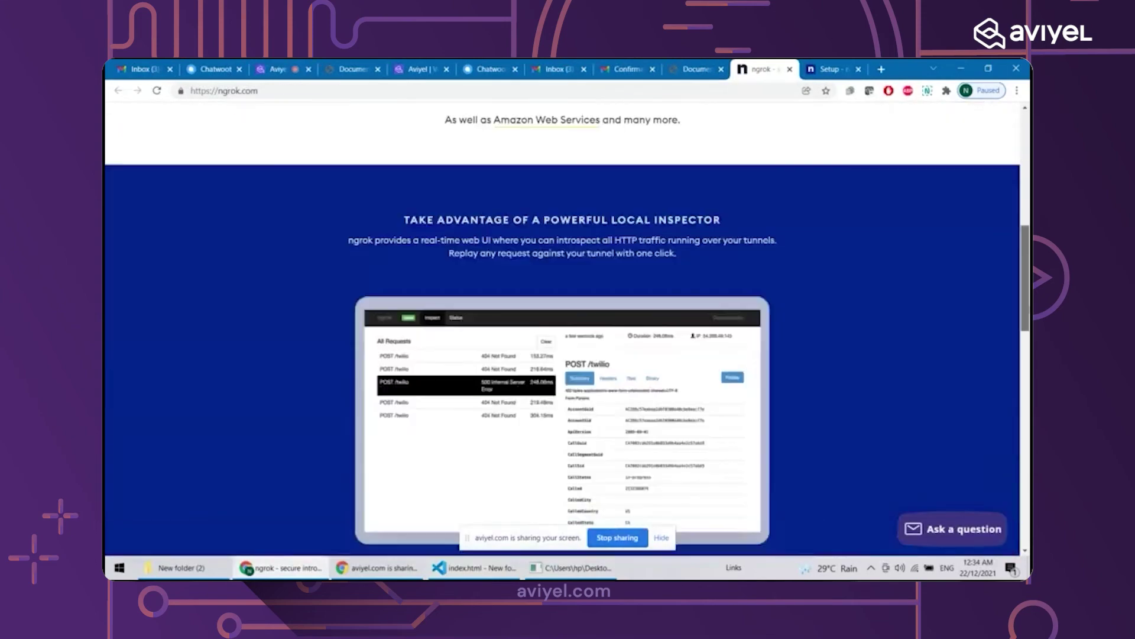
pyautogui.scroll(-10, 639, 236)
pyautogui.scroll(20, 639, 155)
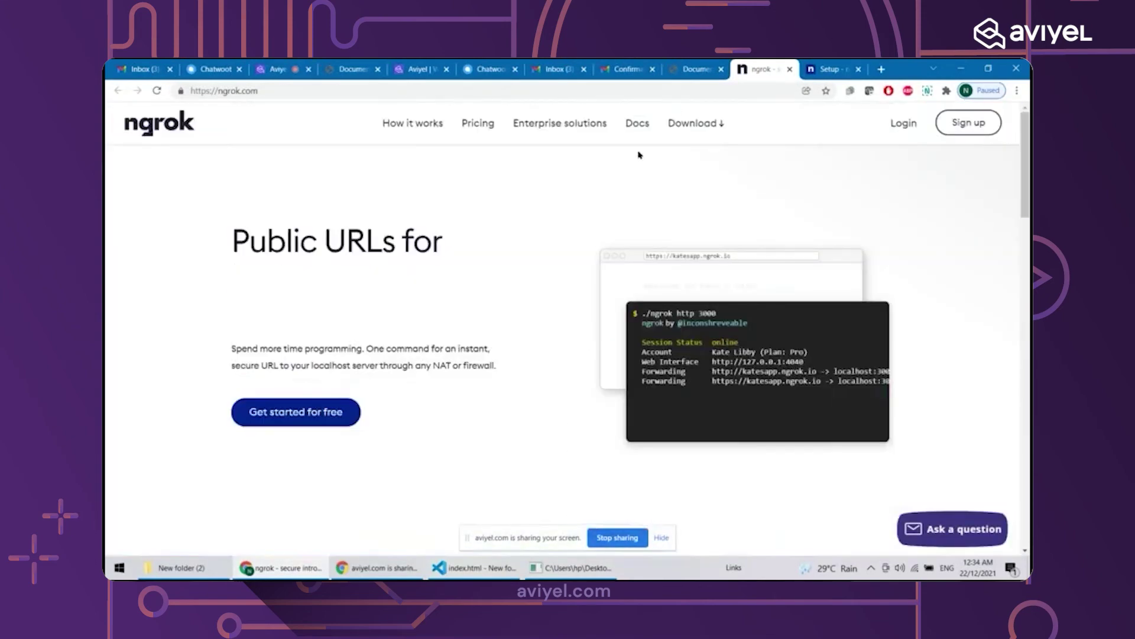
pyautogui.click(710, 124)
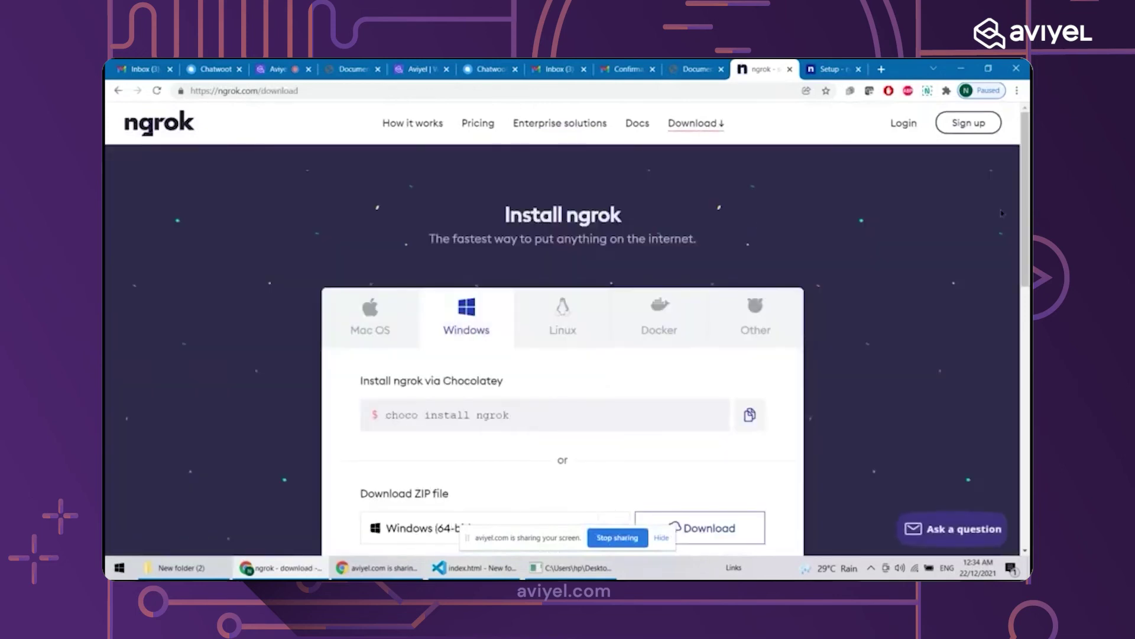
pyautogui.scroll(-4, 1002, 213)
pyautogui.scroll(-4, 562, 325)
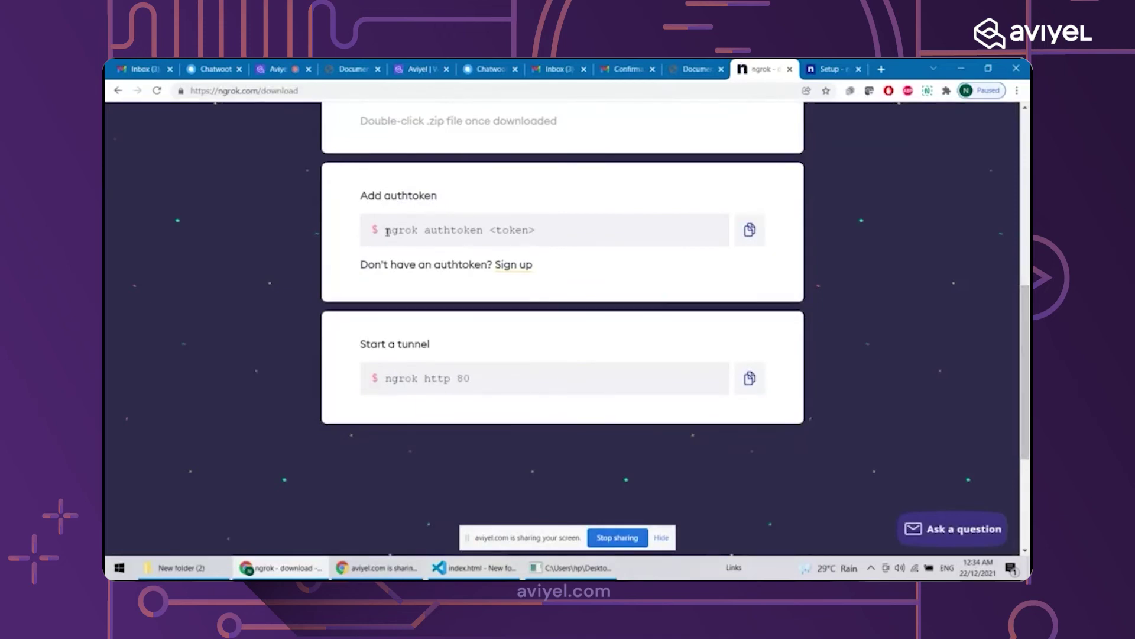
pyautogui.moveTo(384, 230); pyautogui.dragTo(520, 230)
pyautogui.hotkey('ctrl', 'Tab')
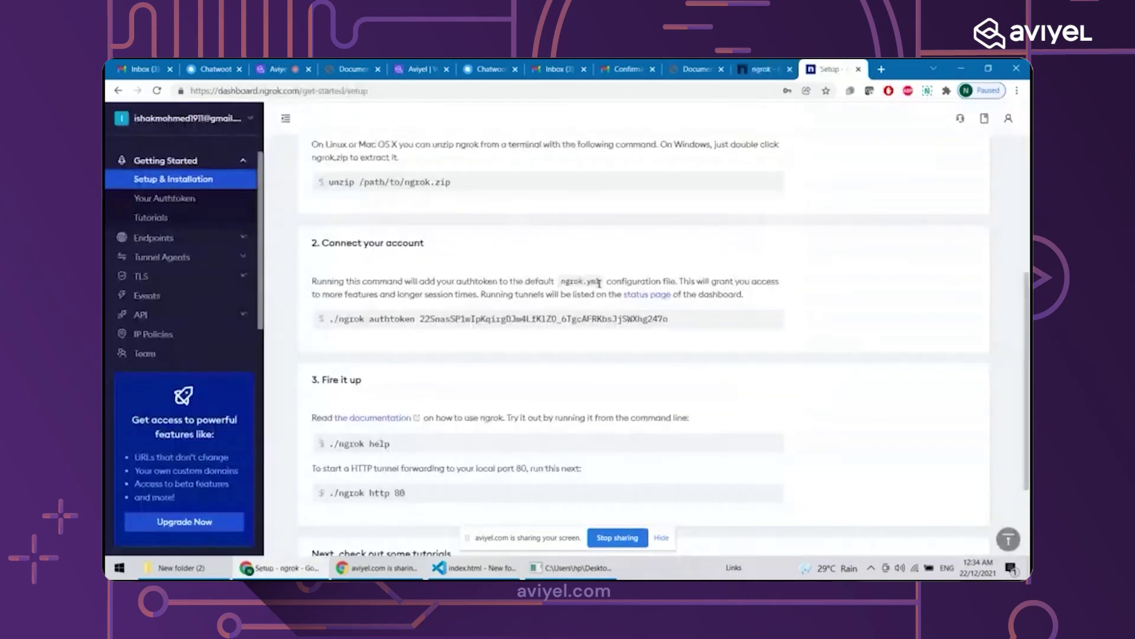
# Stop the ngrok http 5500 tunnel with Ctrl+C, close its console, and minimise Chrome
pyautogui.doubleClick(421, 319)
pyautogui.click(571, 568)
pyautogui.click(401, 373)
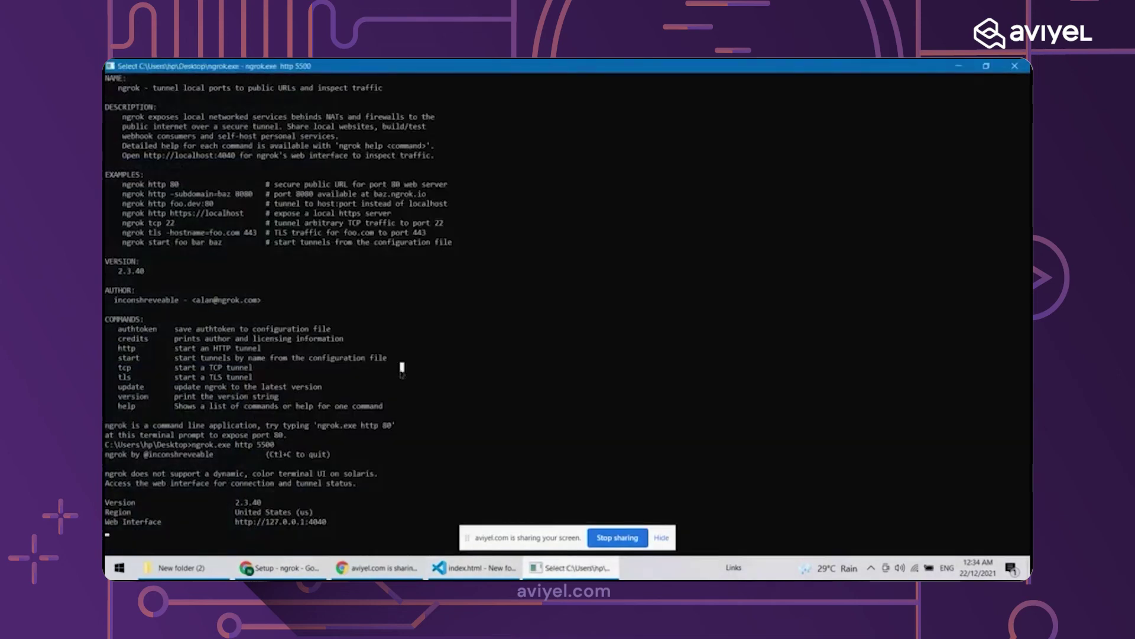
pyautogui.hotkey('ctrl', 'c')
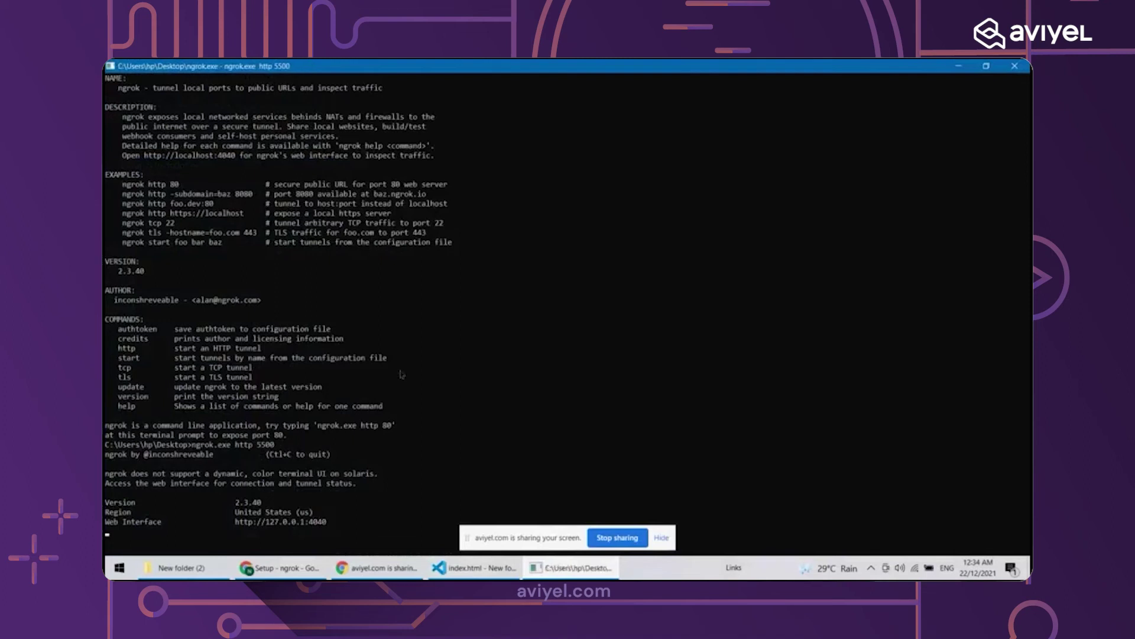
pyautogui.click(402, 374)
pyautogui.hotkey('ctrl', 'c')
pyautogui.click(402, 374)
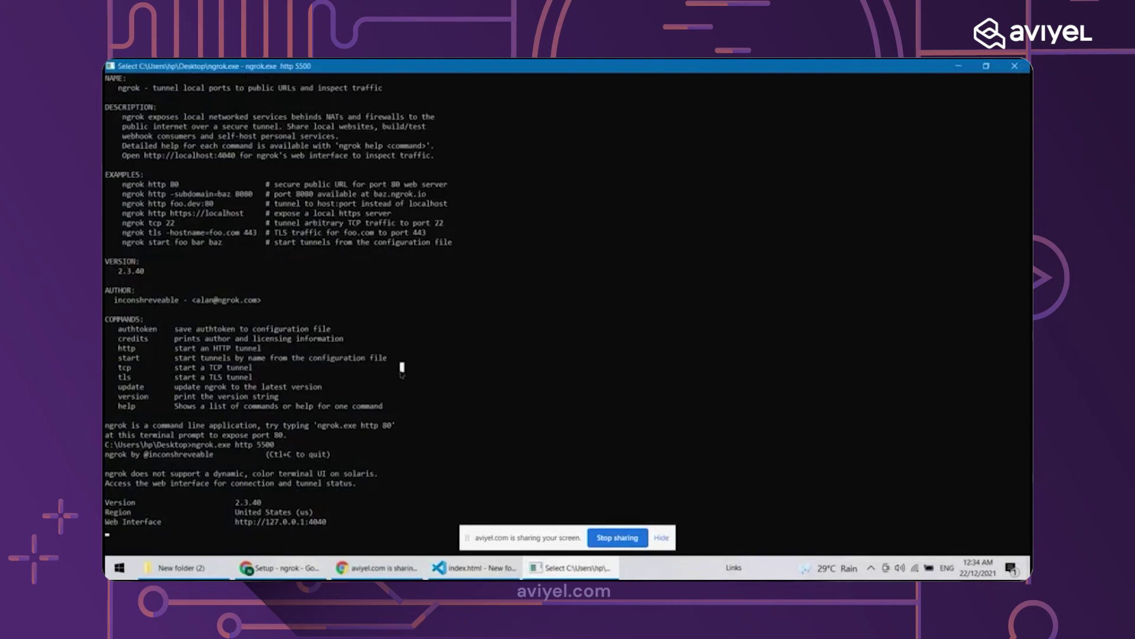
pyautogui.hotkey('ctrl', 'c')
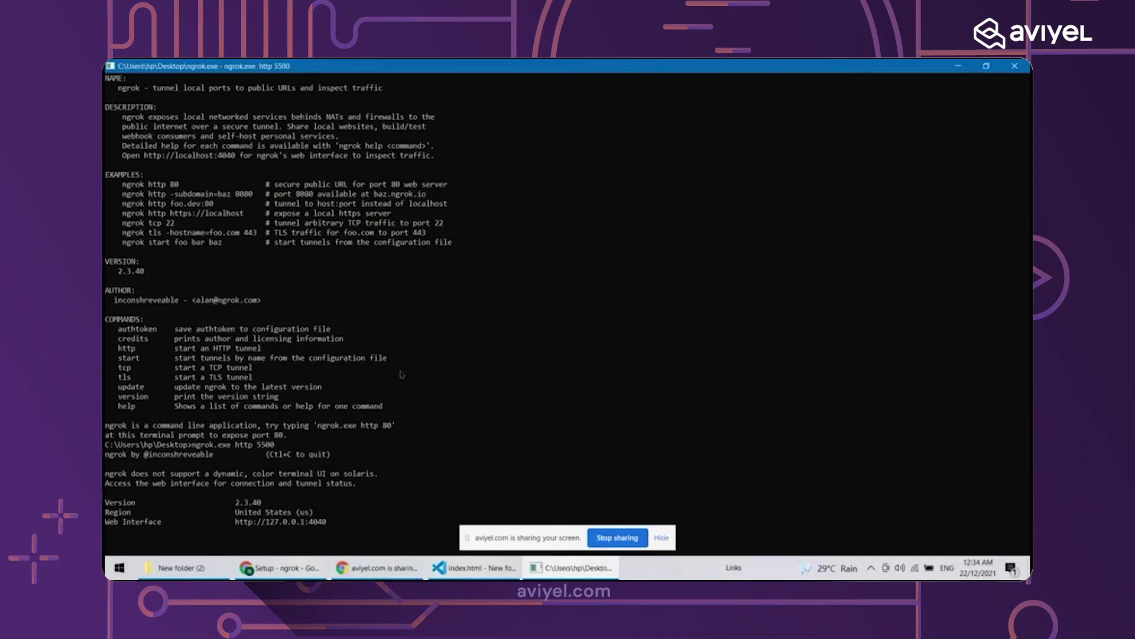
pyautogui.click(371, 520)
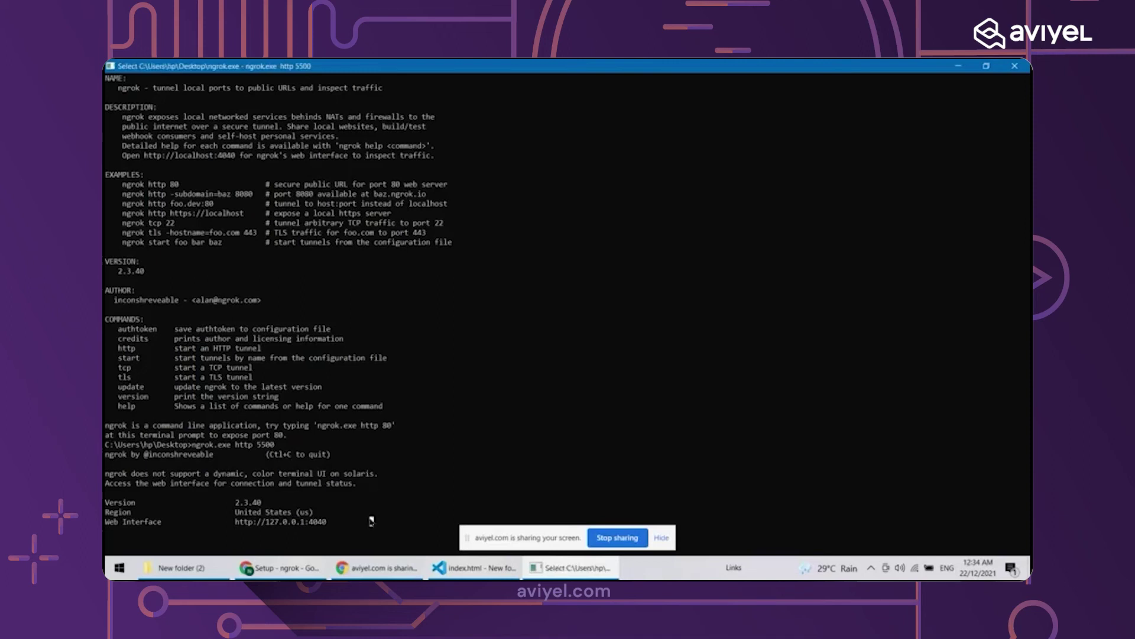
pyautogui.hotkey('ctrl', 'c')
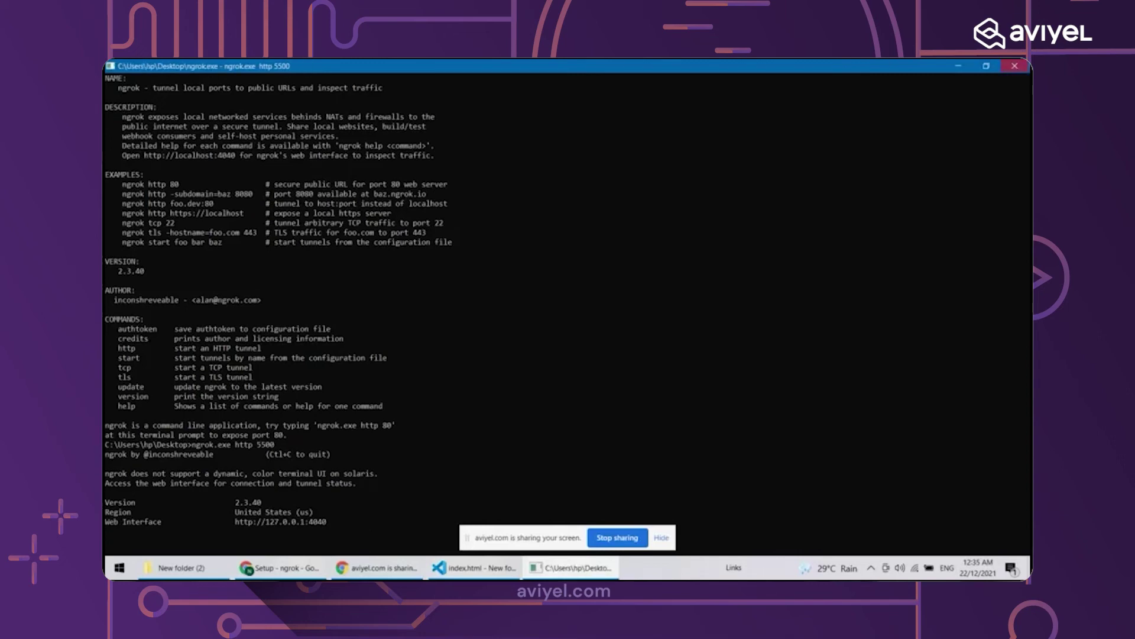
pyautogui.click(1014, 66)
pyautogui.click(988, 69)
# Relaunch ngrok.exe maximised and begin typing the 'ngrok.exe authtoken' command
pyautogui.doubleClick(859, 195)
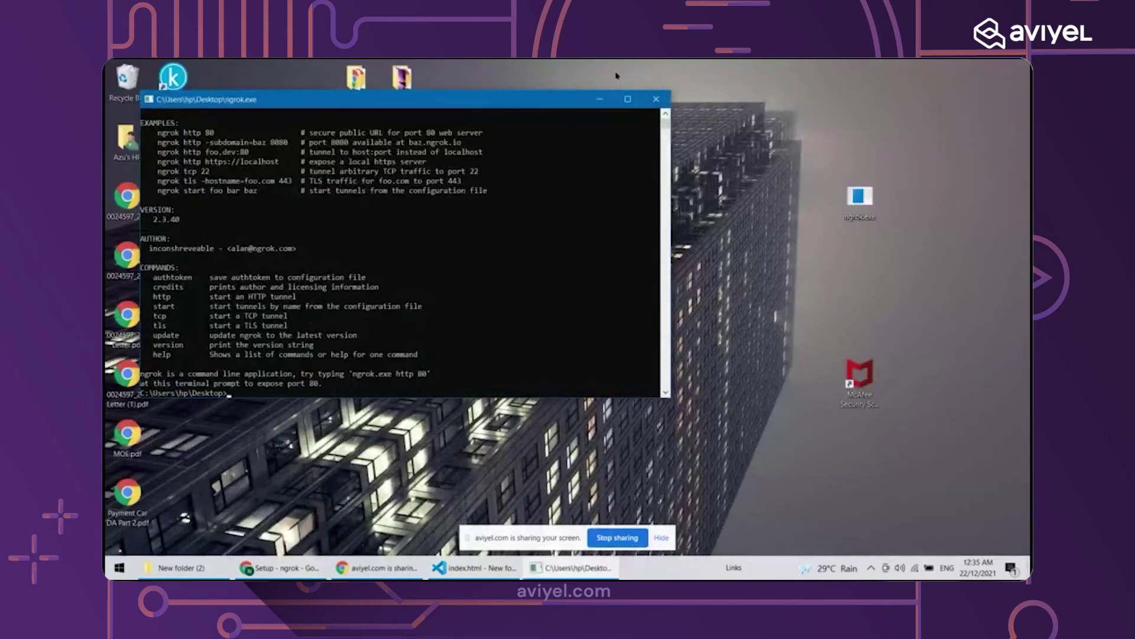
pyautogui.click(628, 99)
pyautogui.write('ngro')
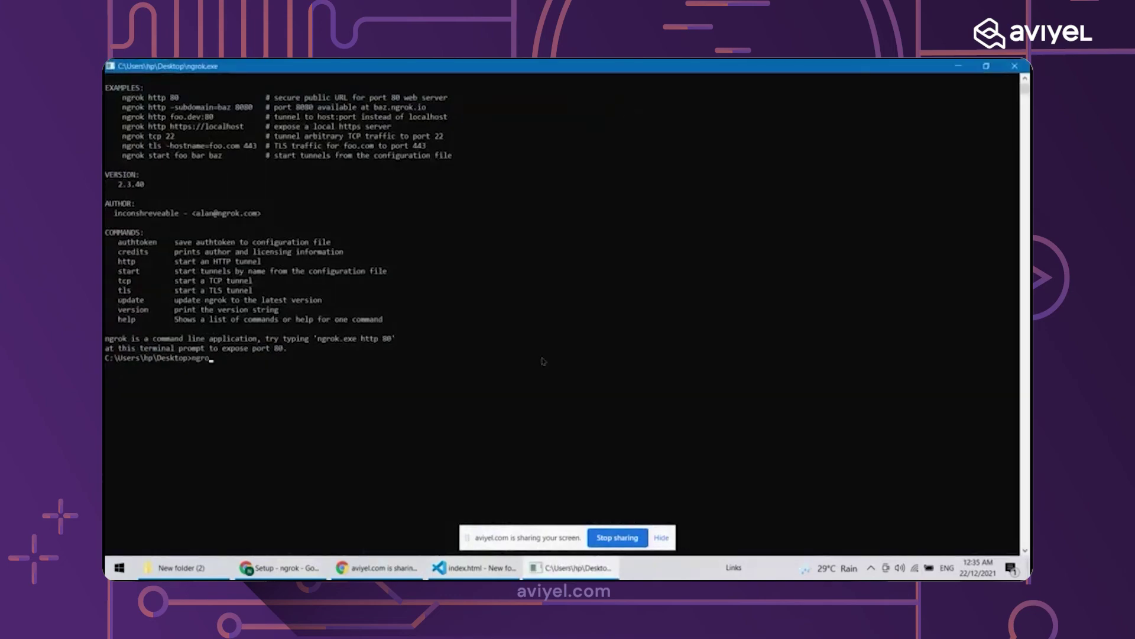
pyautogui.write('k.exe authtoken')
# Copy the dashboard authtoken, paste it into the command, and run it to save the token
pyautogui.click(354, 569)
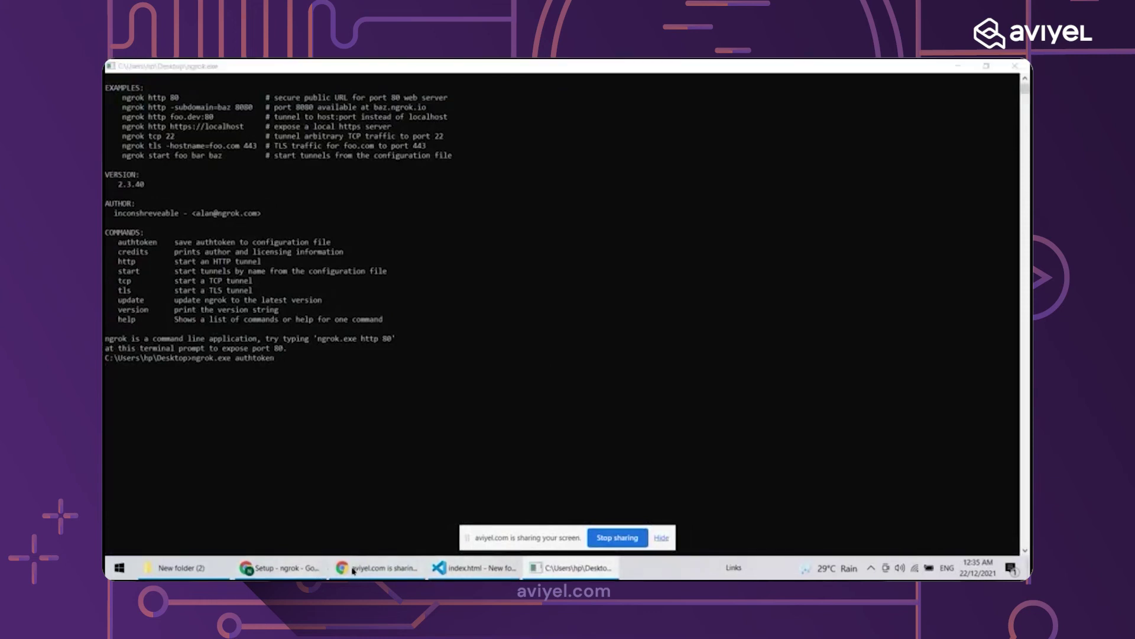
pyautogui.click(278, 568)
pyautogui.click(422, 319)
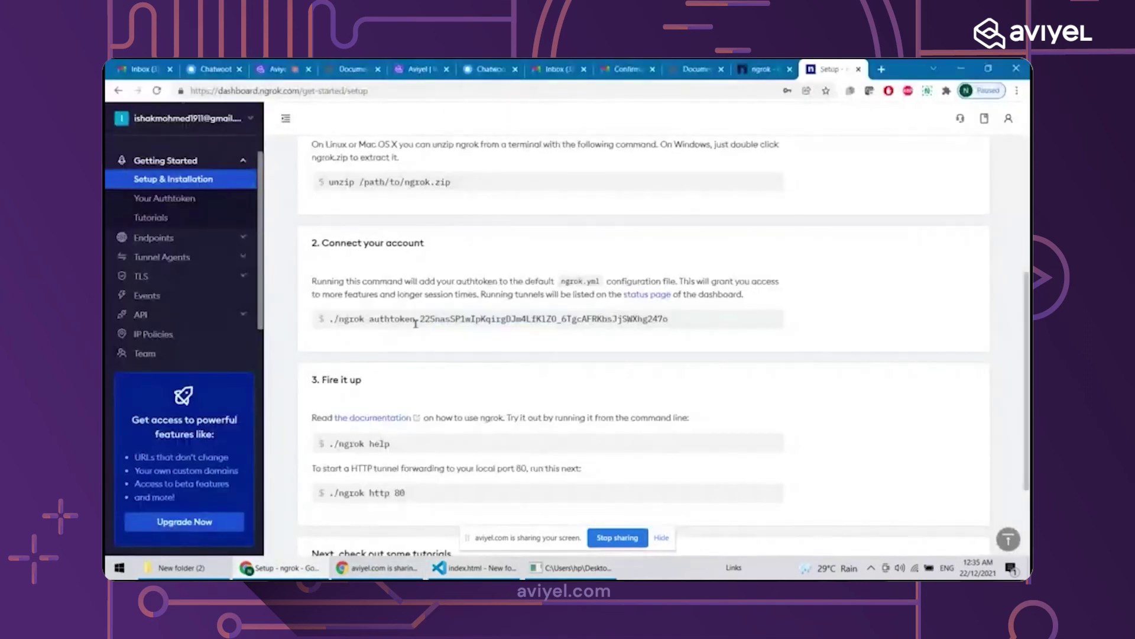
pyautogui.moveTo(422, 319); pyautogui.dragTo(670, 315)
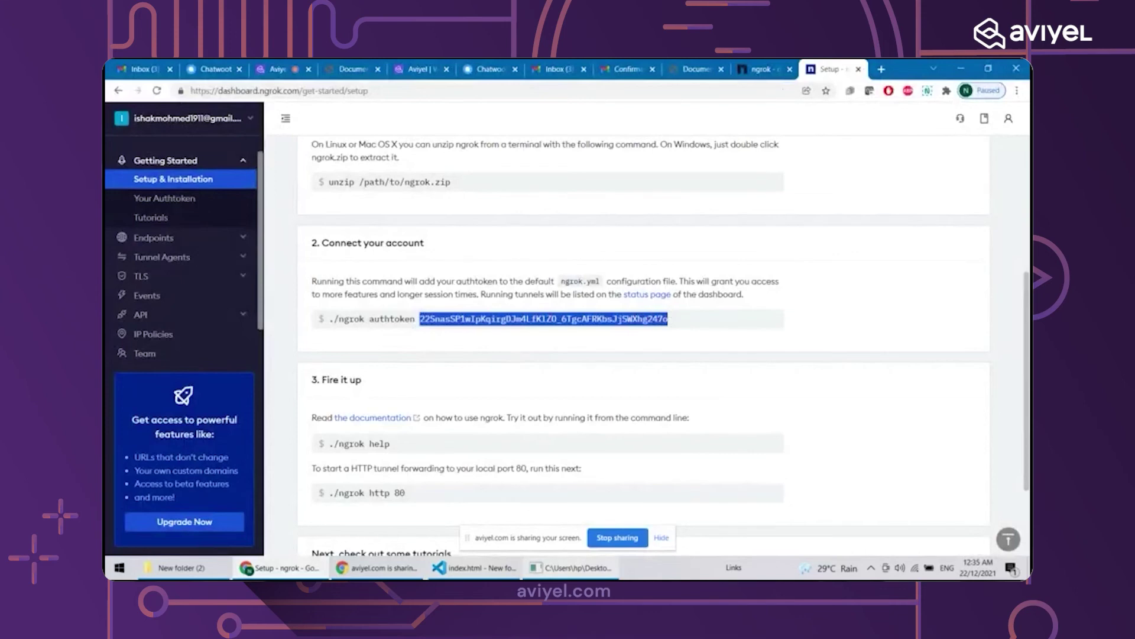
pyautogui.click(571, 568)
pyautogui.hotkey('ctrl', 'v')
pyautogui.press('Return')
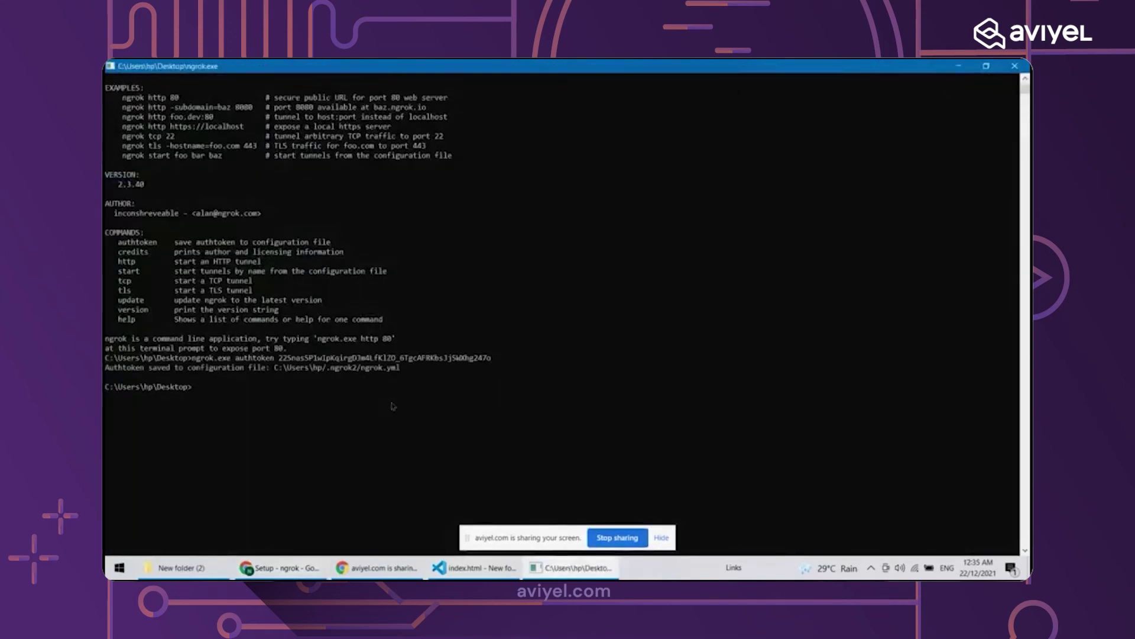
pyautogui.write('ngrok.exe')
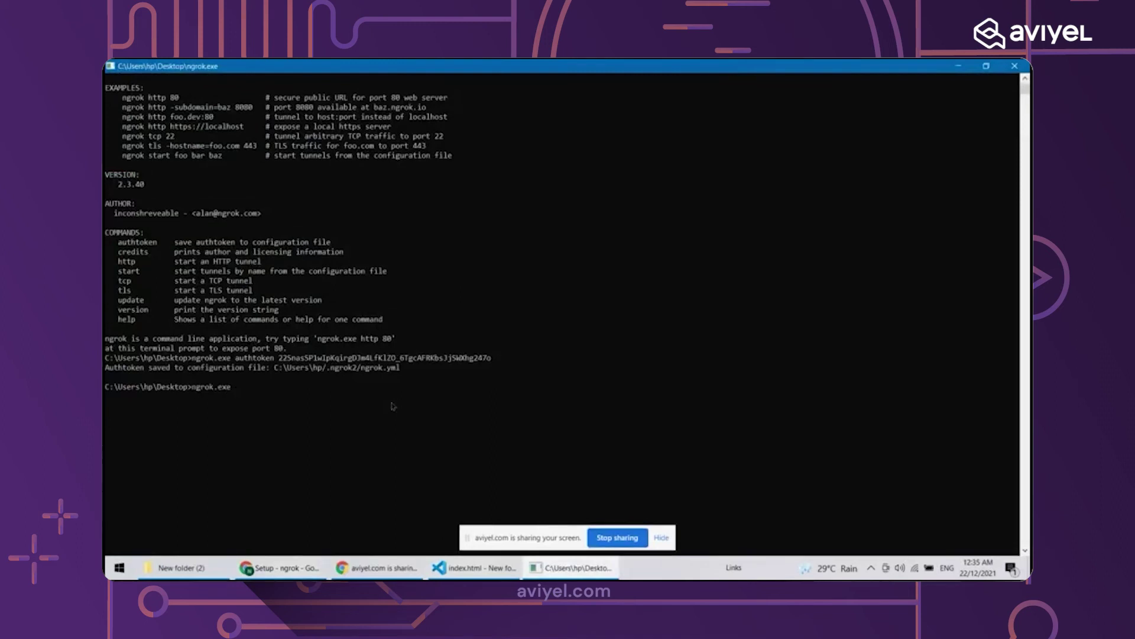
pyautogui.keyDown('ctrl'); pyautogui.scroll(2, 393, 405); pyautogui.keyUp('ctrl')
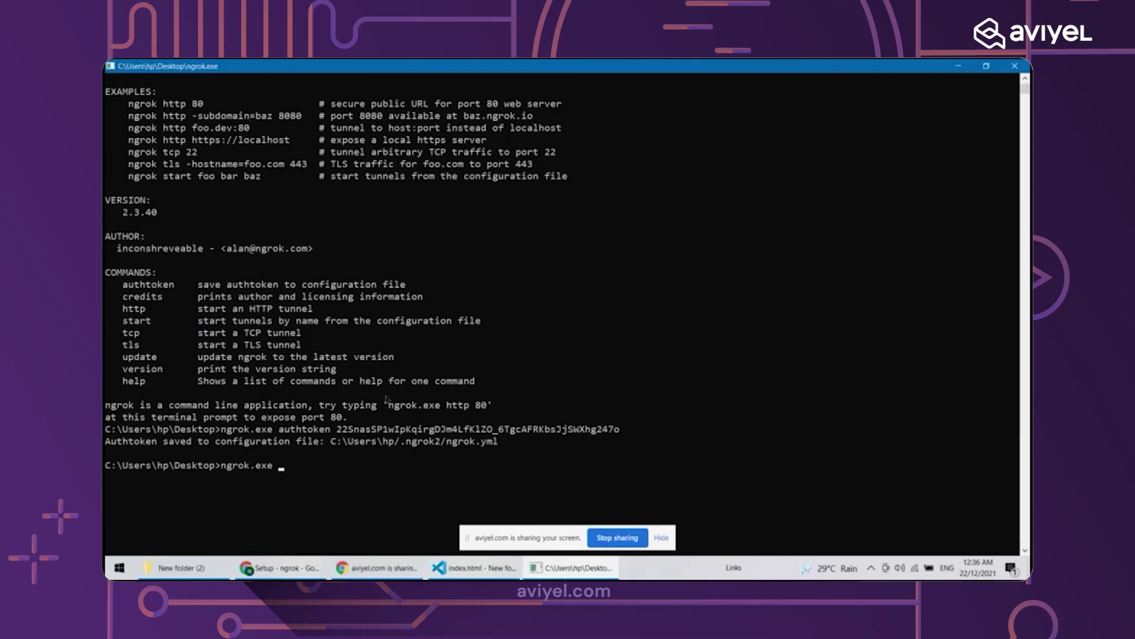
# Start an ngrok HTTP tunnel on local port 5500 with 'ngrok.exe http 5500'
pyautogui.write('http 5500')
pyautogui.press('Return')
pyautogui.scroll(3, 387, 400)
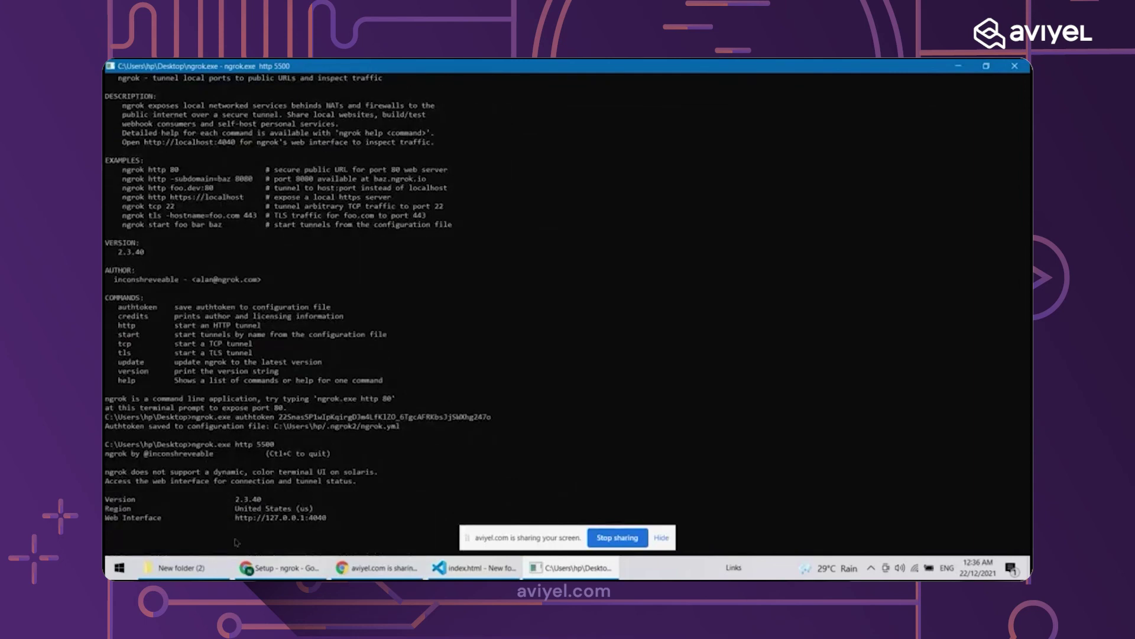
pyautogui.moveTo(232, 516); pyautogui.dragTo(338, 519)
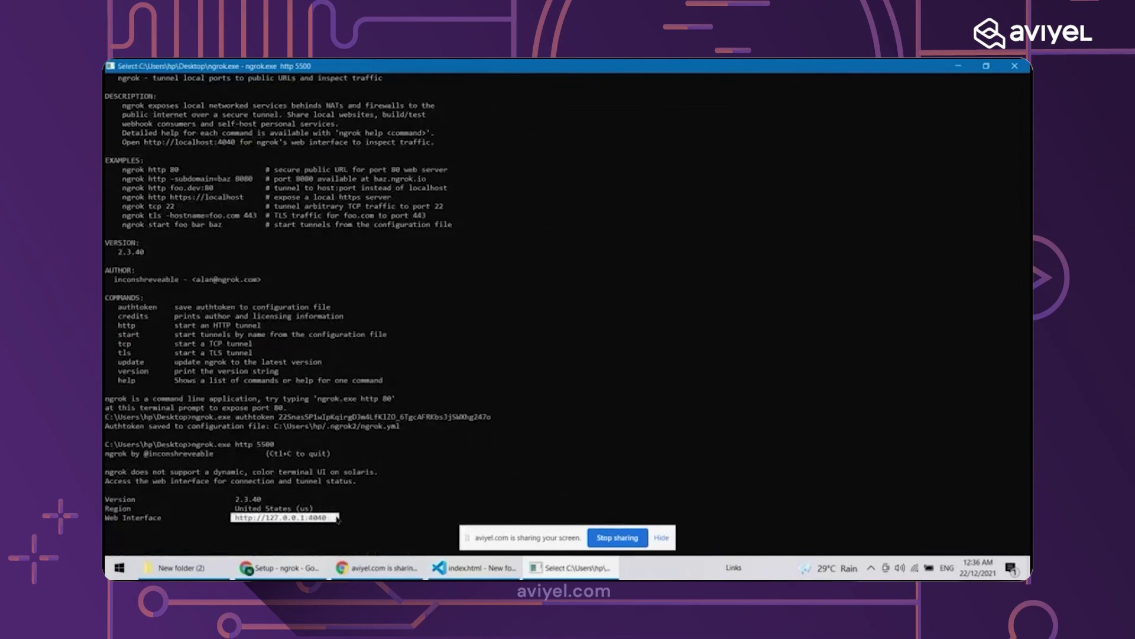
pyautogui.rightClick(338, 520)
pyautogui.click(404, 571)
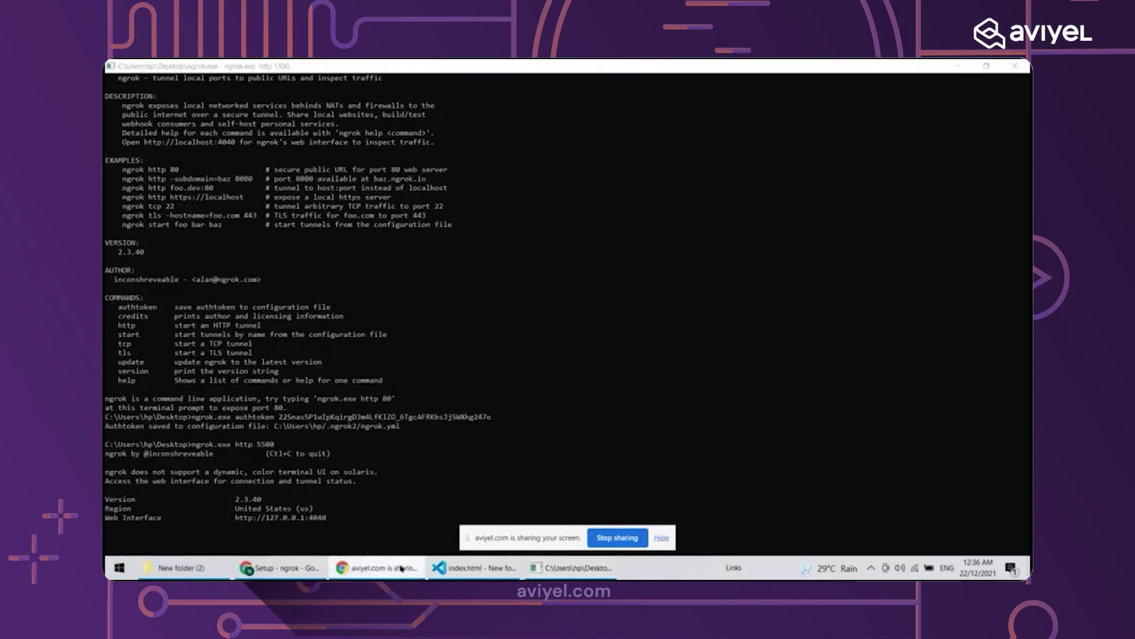
pyautogui.click(292, 569)
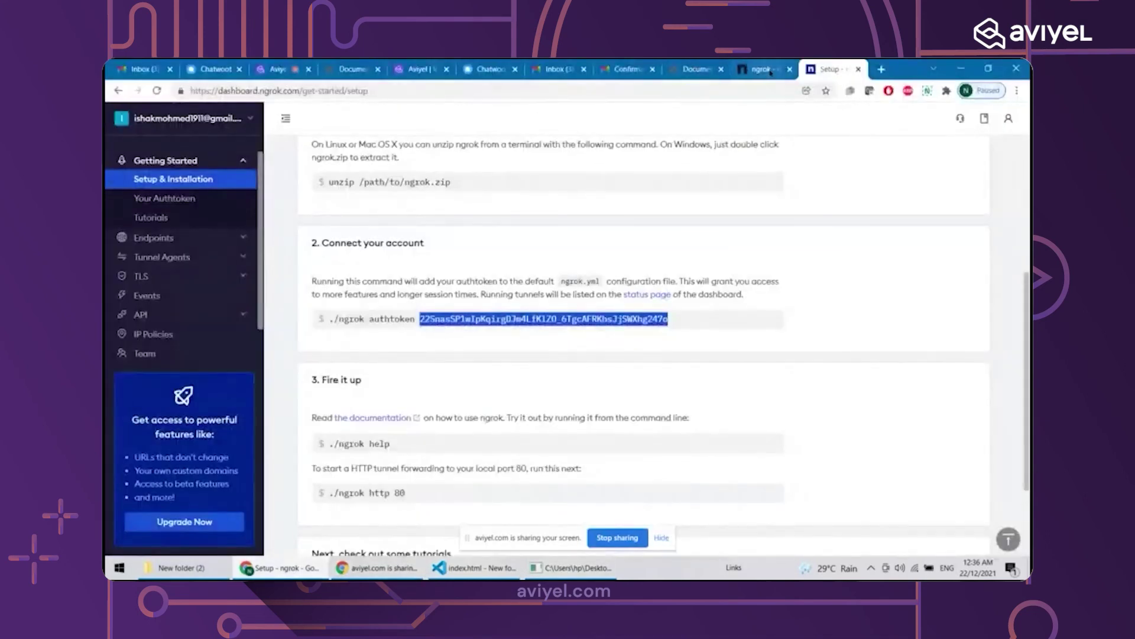
# Load the ngrok inspection page at 127.0.0.1:4040 in a new tab
pyautogui.click(805, 69)
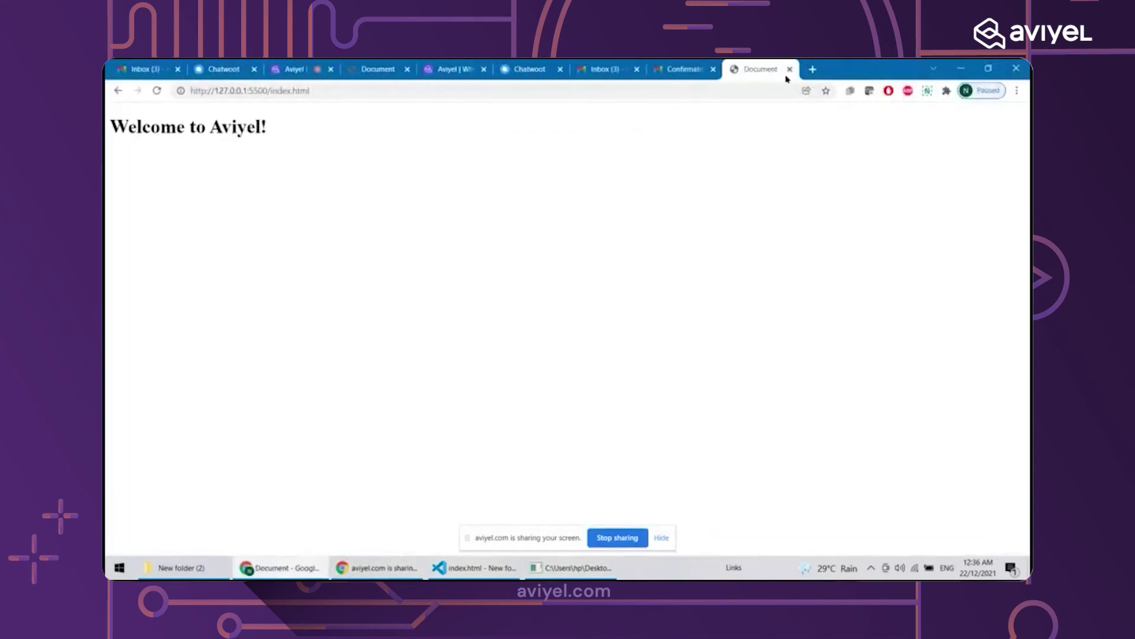
pyautogui.click(811, 69)
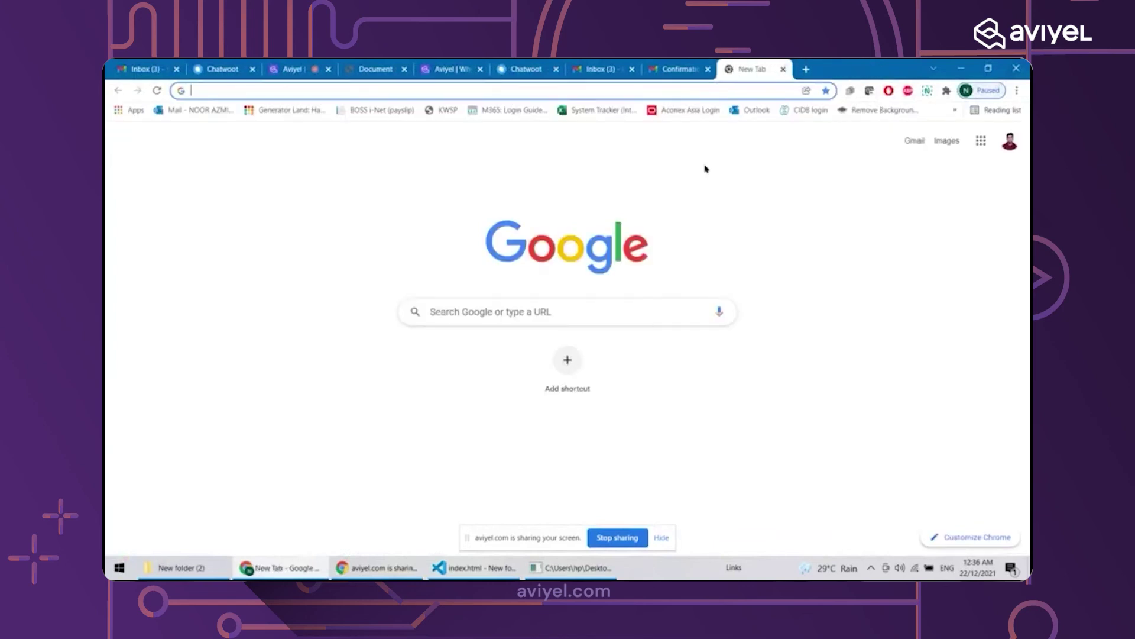
pyautogui.hotkey('ctrl', 'v')
pyautogui.press('Return')
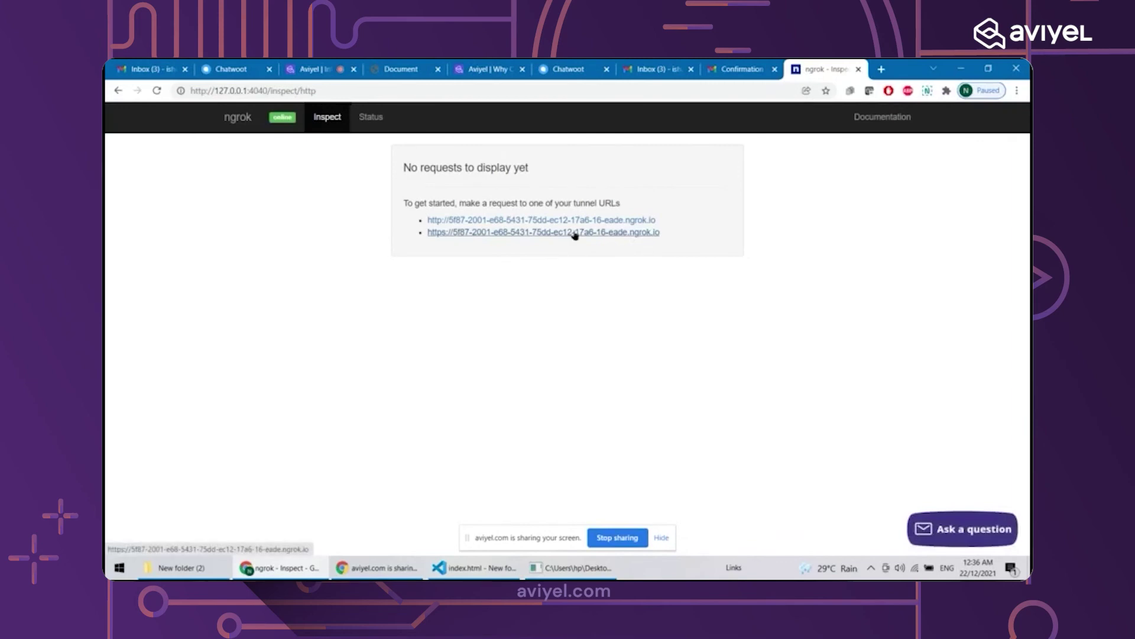
# Open the https tunnel address and select the full ngrok URL to copy it
pyautogui.click(575, 233)
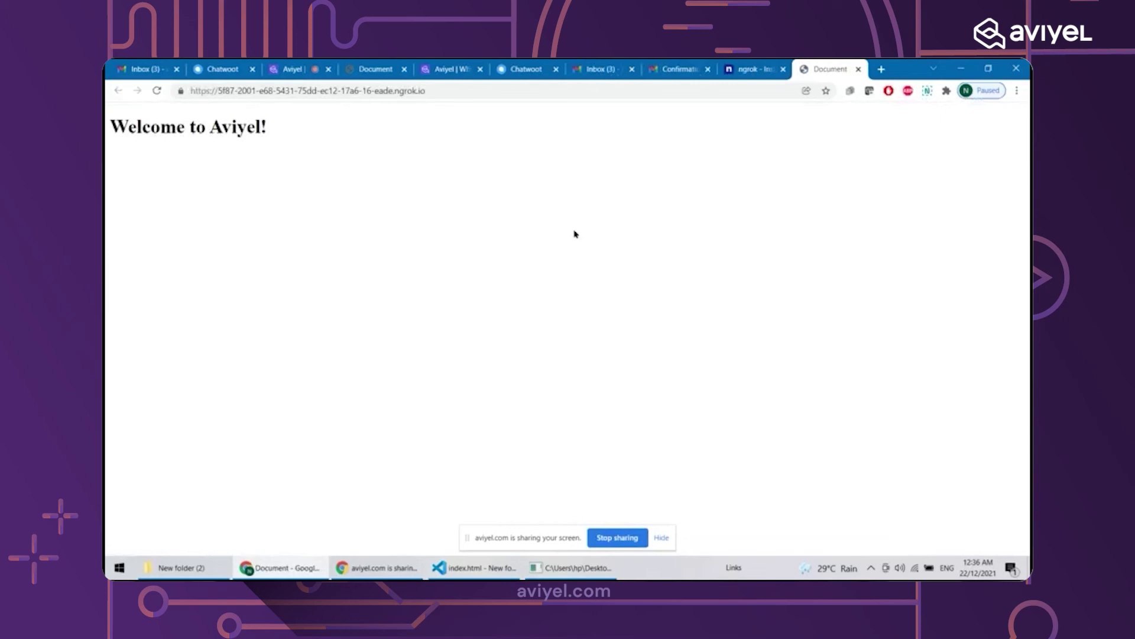
pyautogui.click(749, 69)
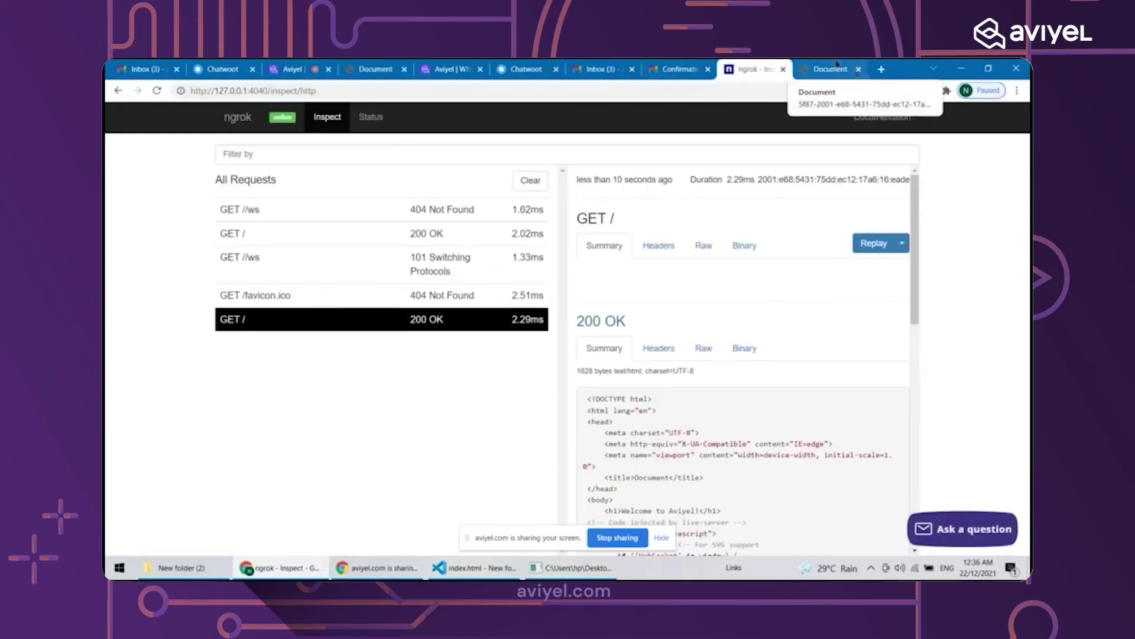
pyautogui.click(866, 72)
pyautogui.click(471, 93)
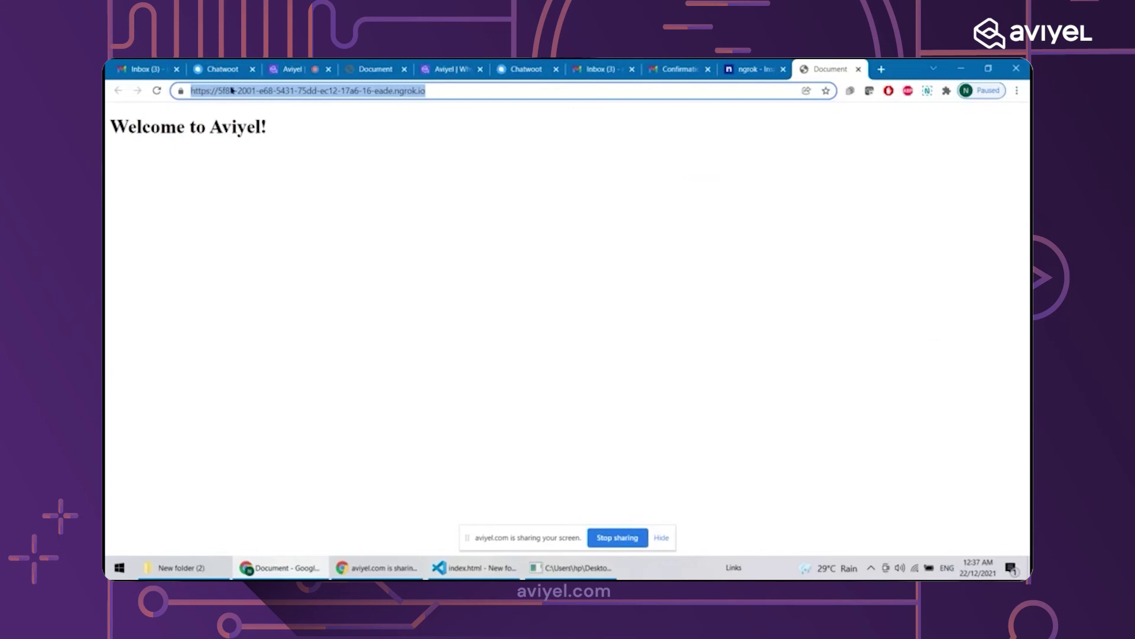
# Post the ngrok tunnel URL in the Aviyel meeting chat
pyautogui.click(292, 69)
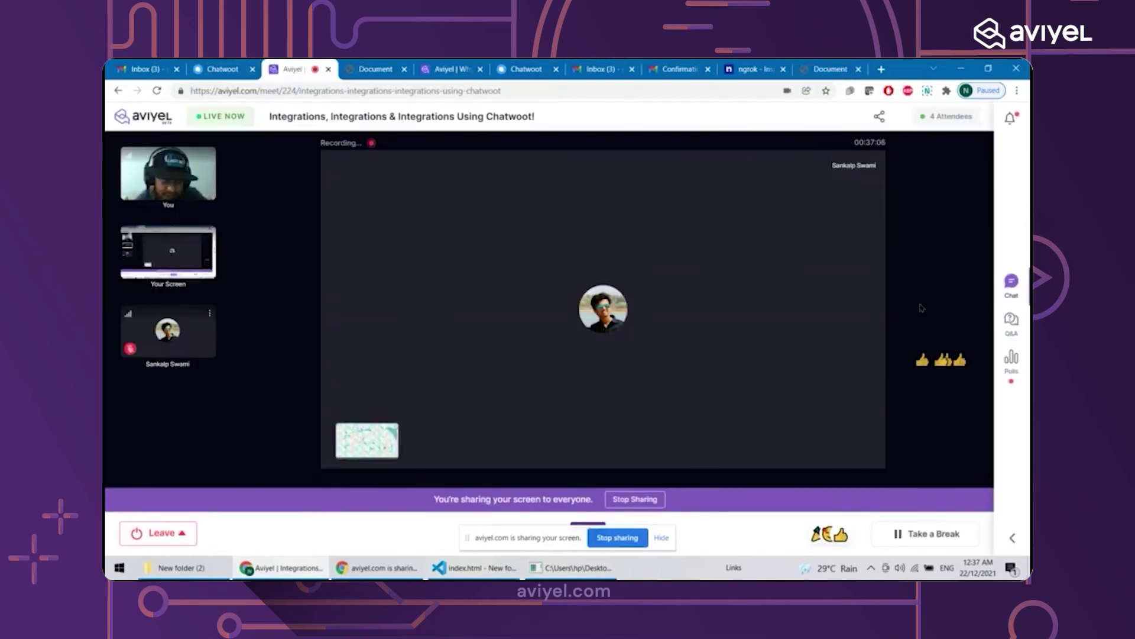
pyautogui.click(1014, 290)
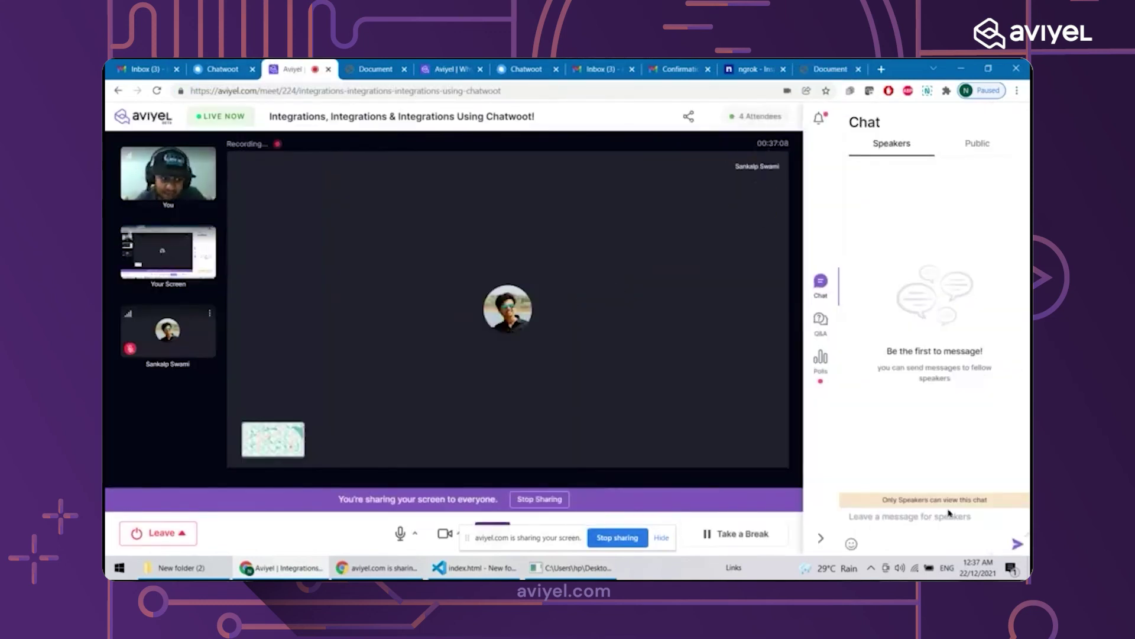
pyautogui.hotkey('ctrl', 'v')
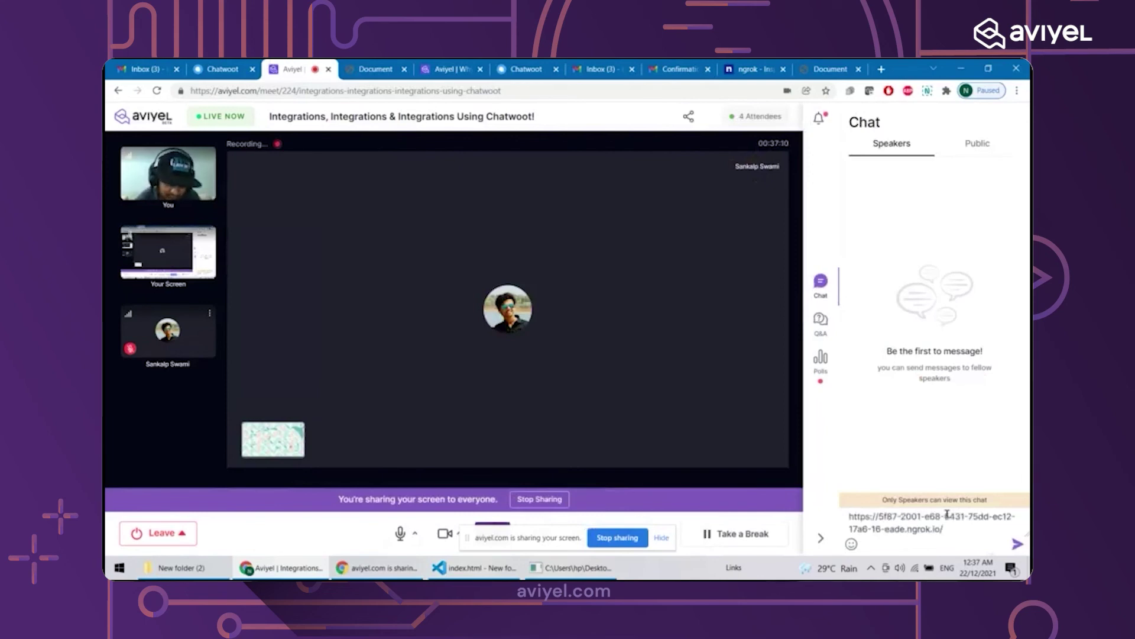
pyautogui.press('Return')
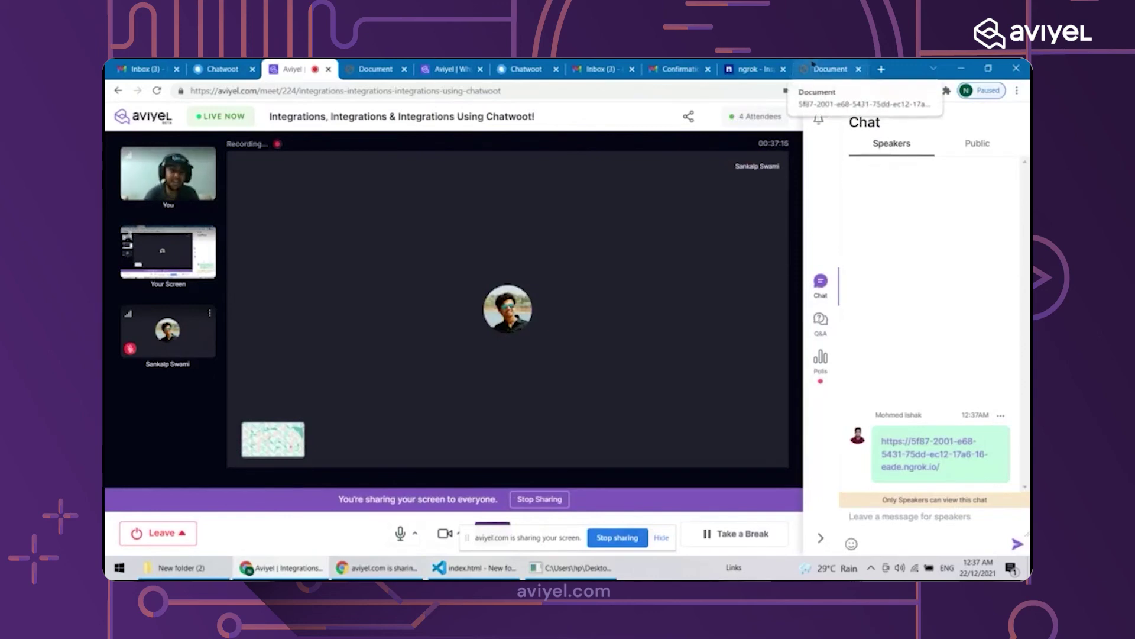
# Copy the tunnel address again from the ngrok page and go to Chatwoot
pyautogui.click(813, 66)
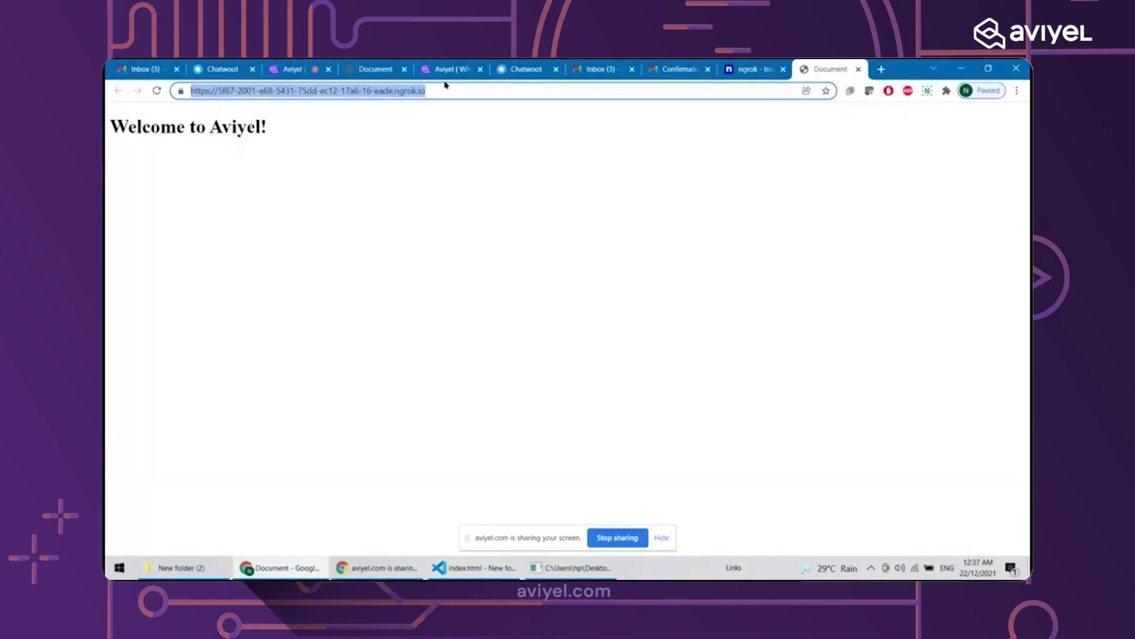
pyautogui.tripleClick(410, 93)
pyautogui.hotkey('ctrl', 'c')
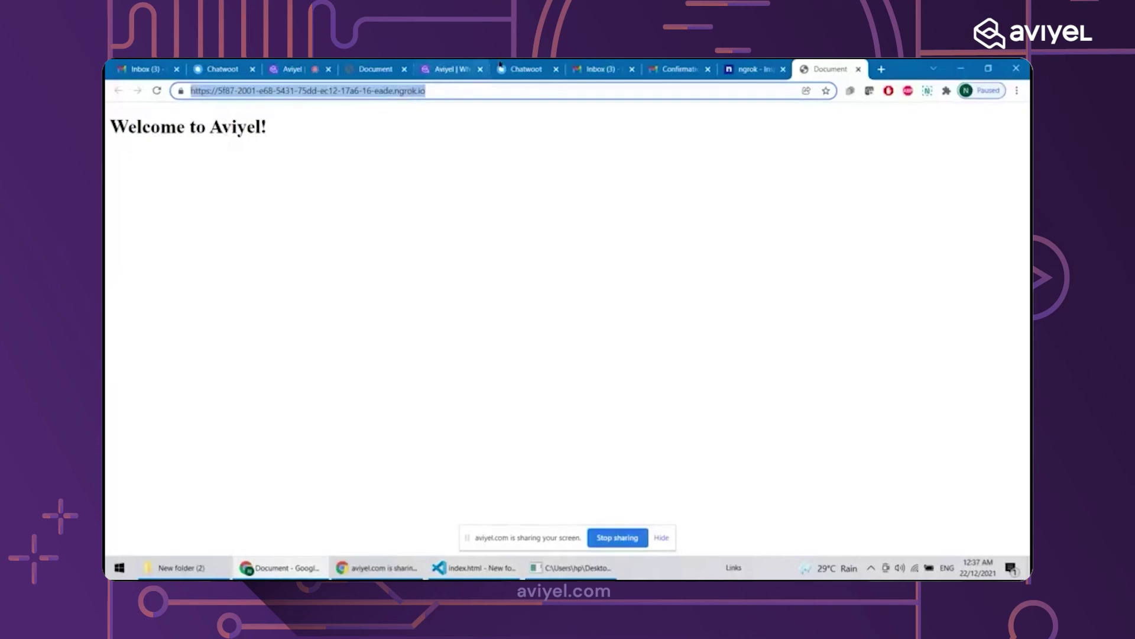
pyautogui.click(526, 69)
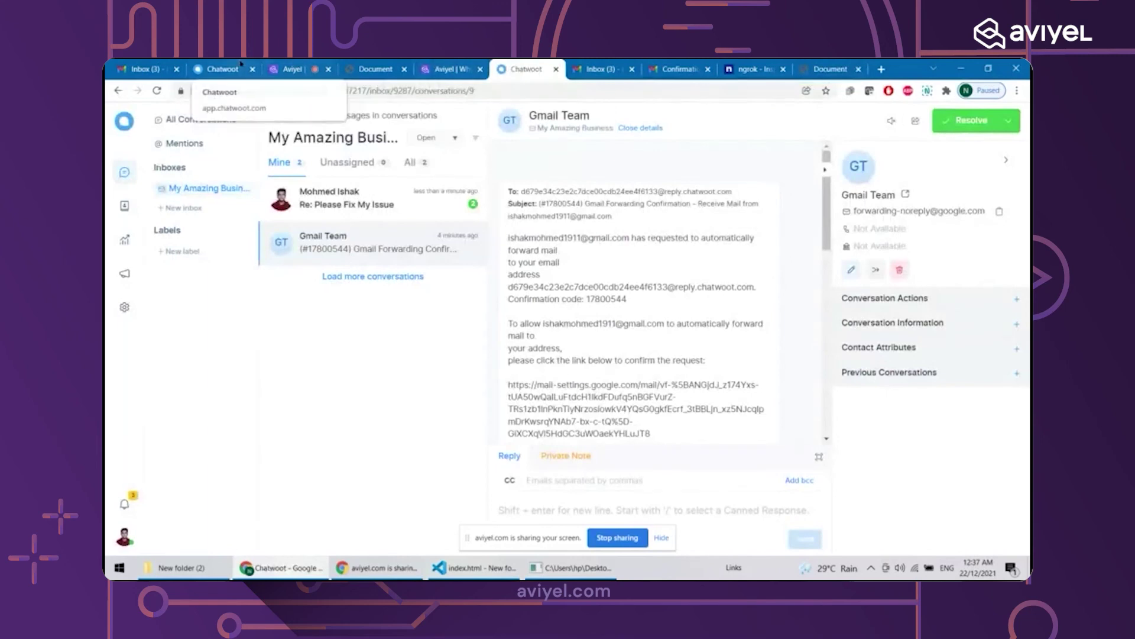
# Enter the ngrok URL as Website Domain and 'My Super Cool Website' as Website Name
pyautogui.click(222, 68)
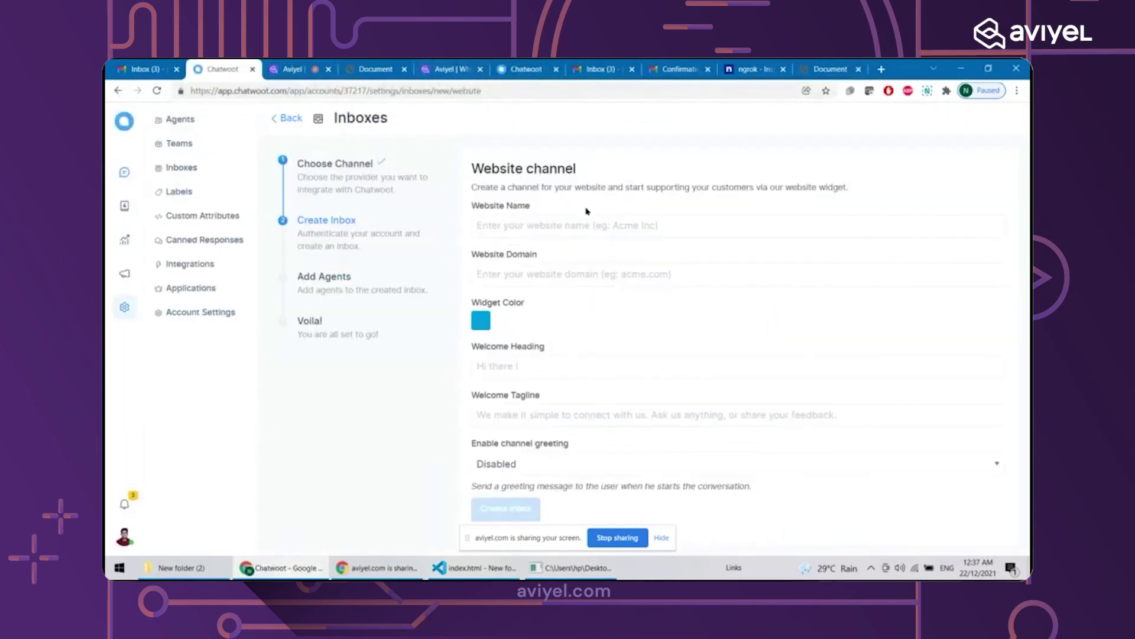
pyautogui.click(580, 275)
pyautogui.hotkey('ctrl', 'v')
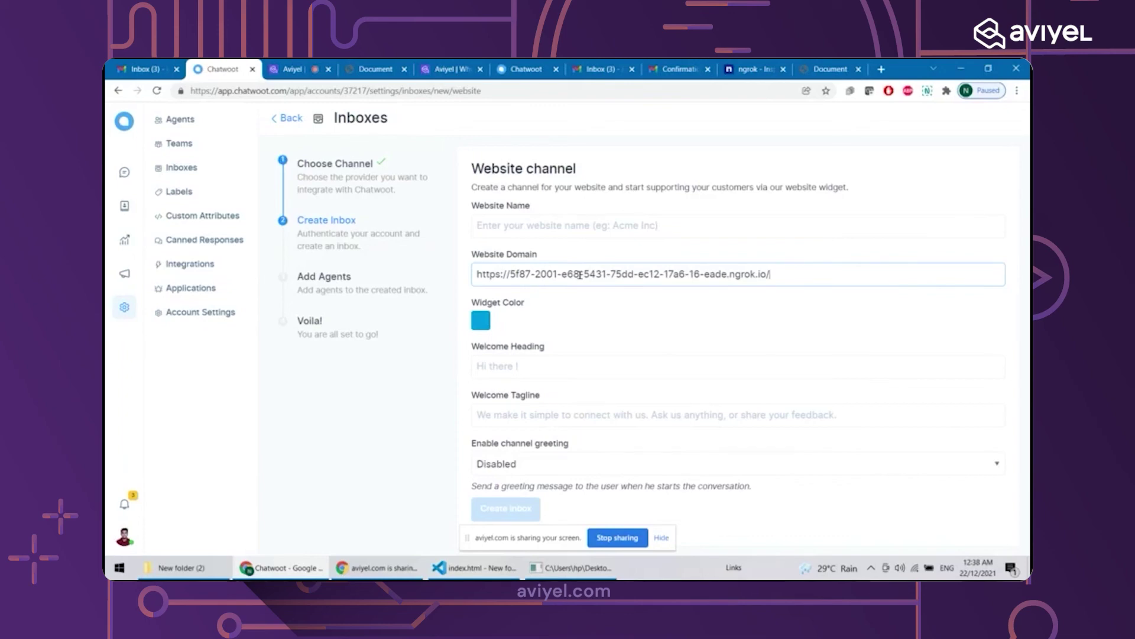
pyautogui.click(518, 216)
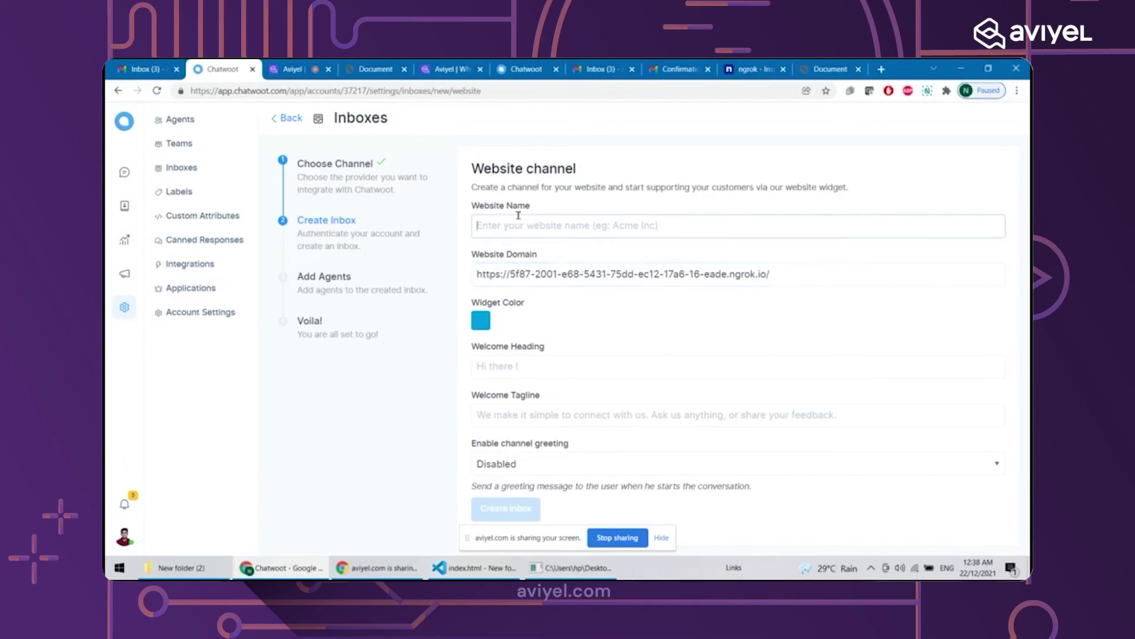
pyautogui.write('My Su')
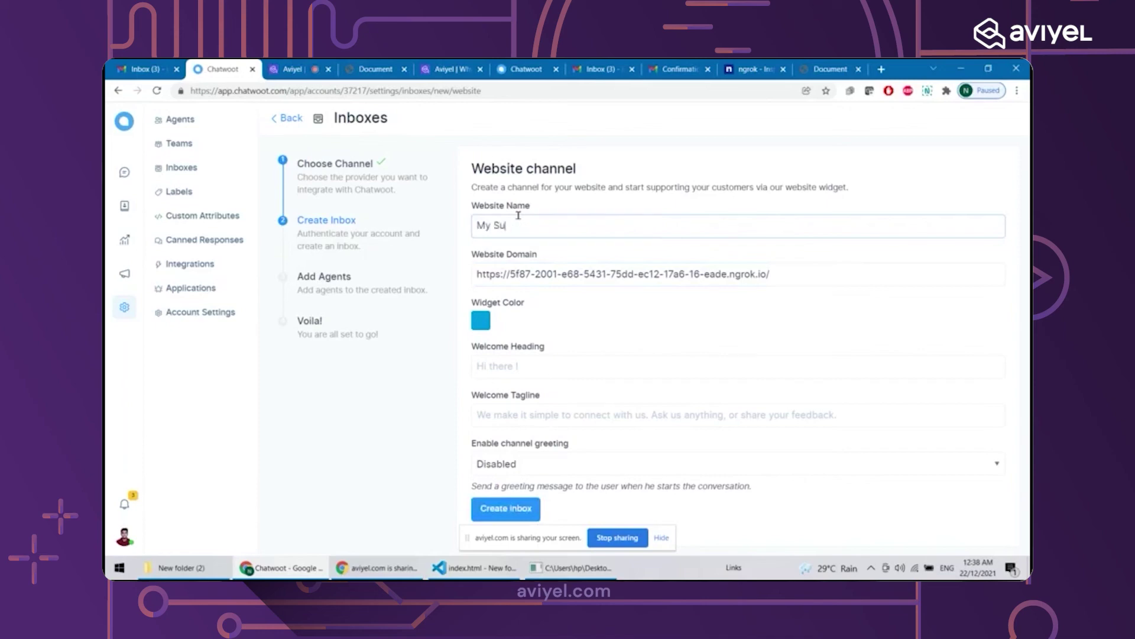
pyautogui.write('per Cool Website')
# Set the widget colour to bright red
pyautogui.click(478, 318)
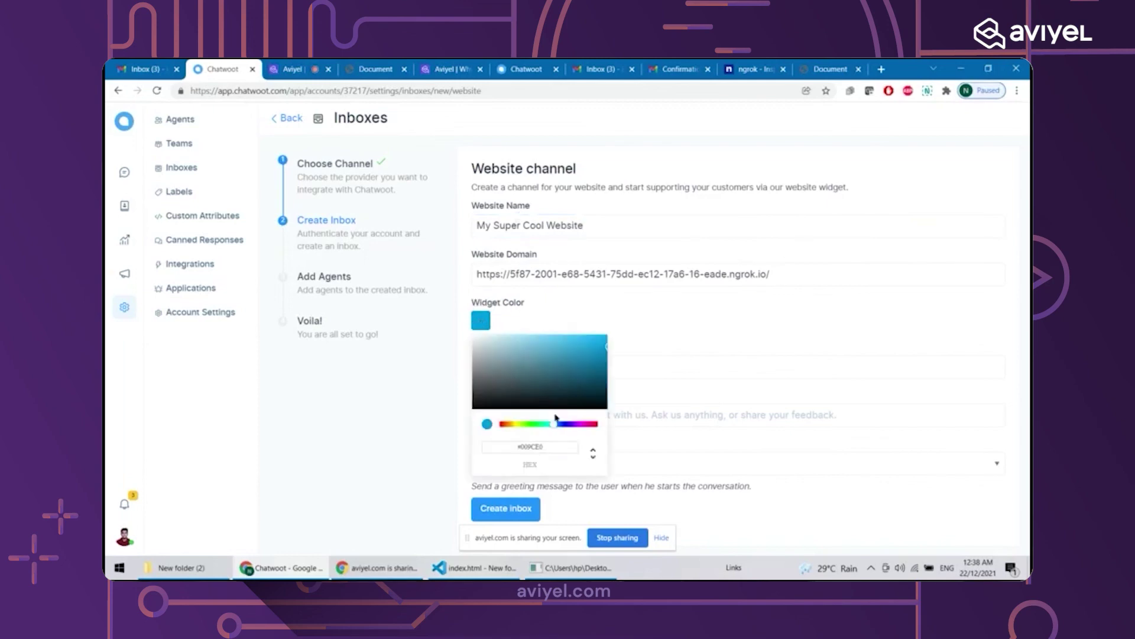
pyautogui.click(575, 424)
pyautogui.moveTo(577, 427); pyautogui.dragTo(596, 428)
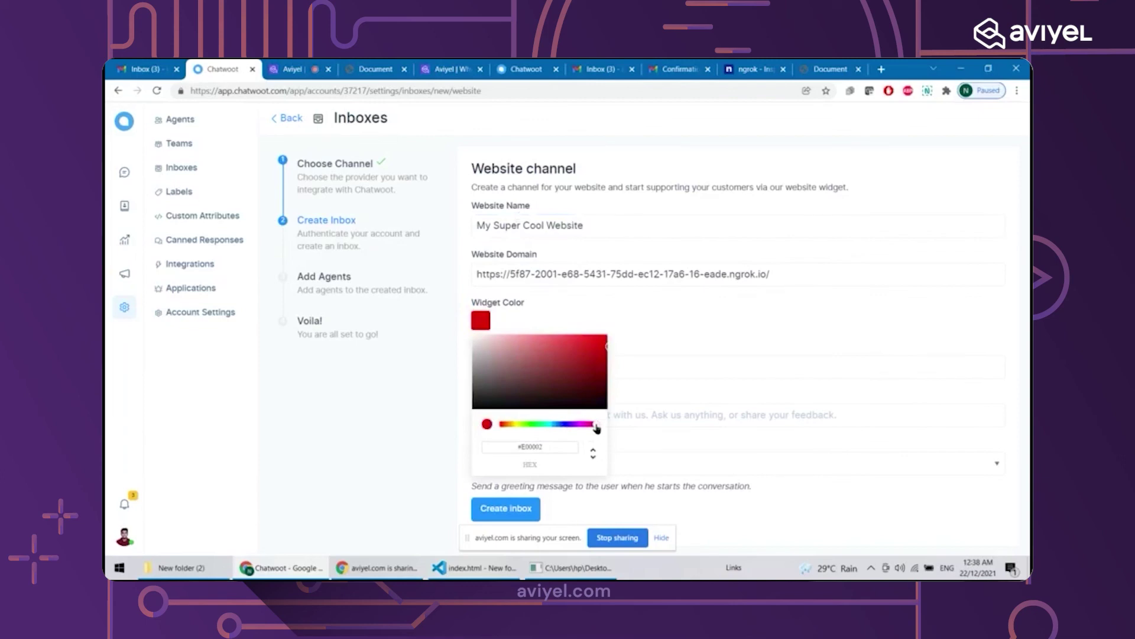
pyautogui.click(601, 384)
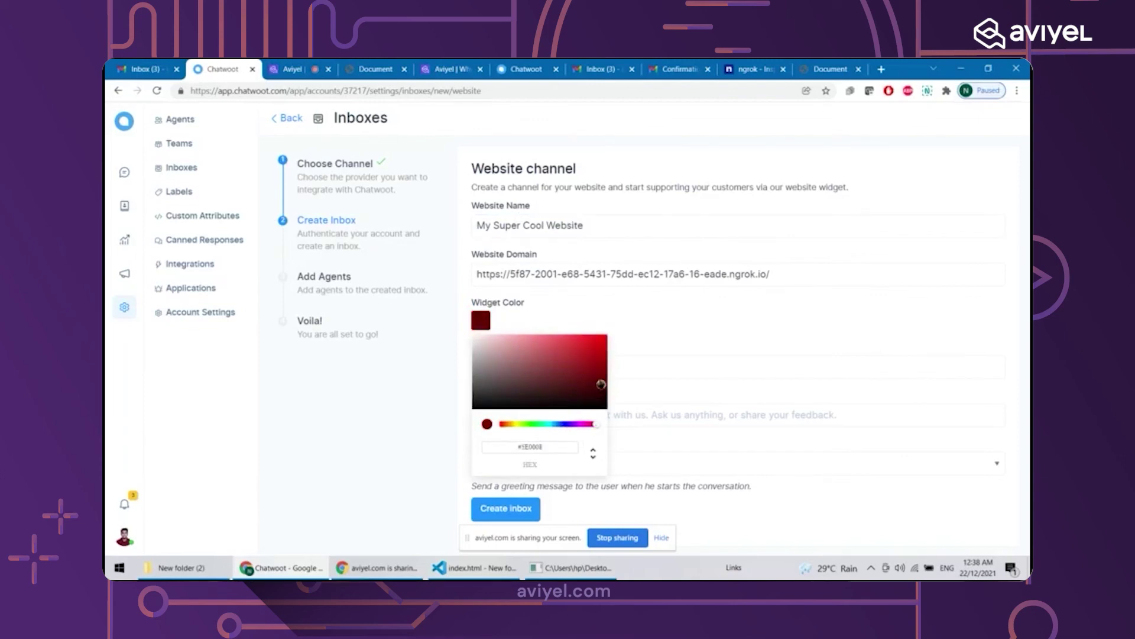
pyautogui.moveTo(600, 384); pyautogui.dragTo(630, 304)
# Set welcome heading 'Hey There' and tagline 'We are the best company in the universie, like seriously.'
pyautogui.click(568, 362)
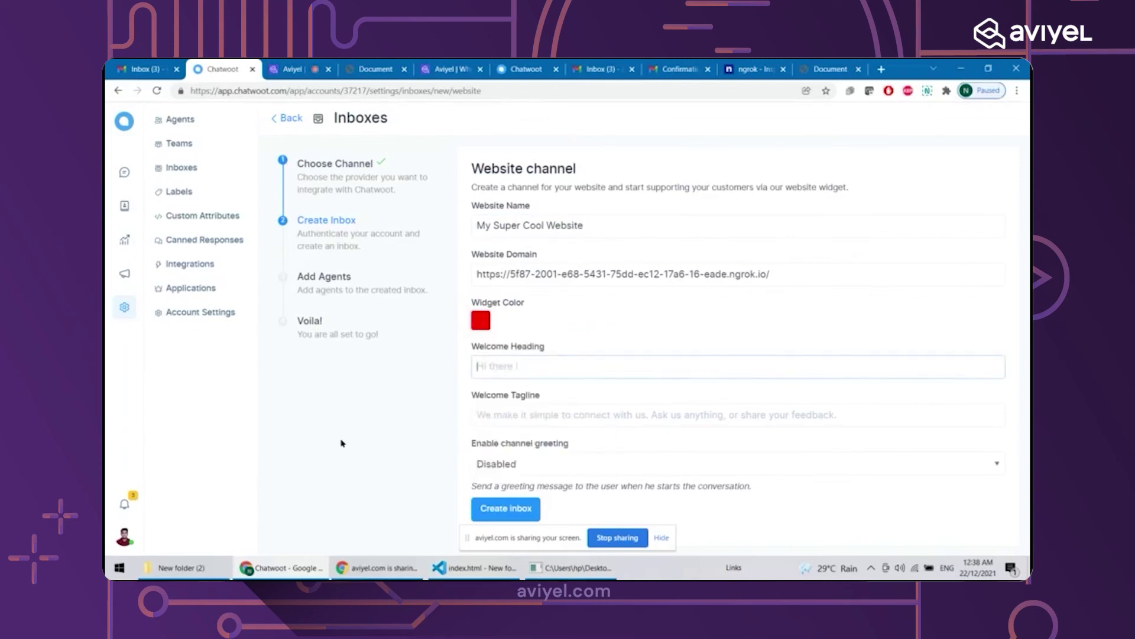
pyautogui.write('Hey There')
pyautogui.press('Tab')
pyautogui.write('W')
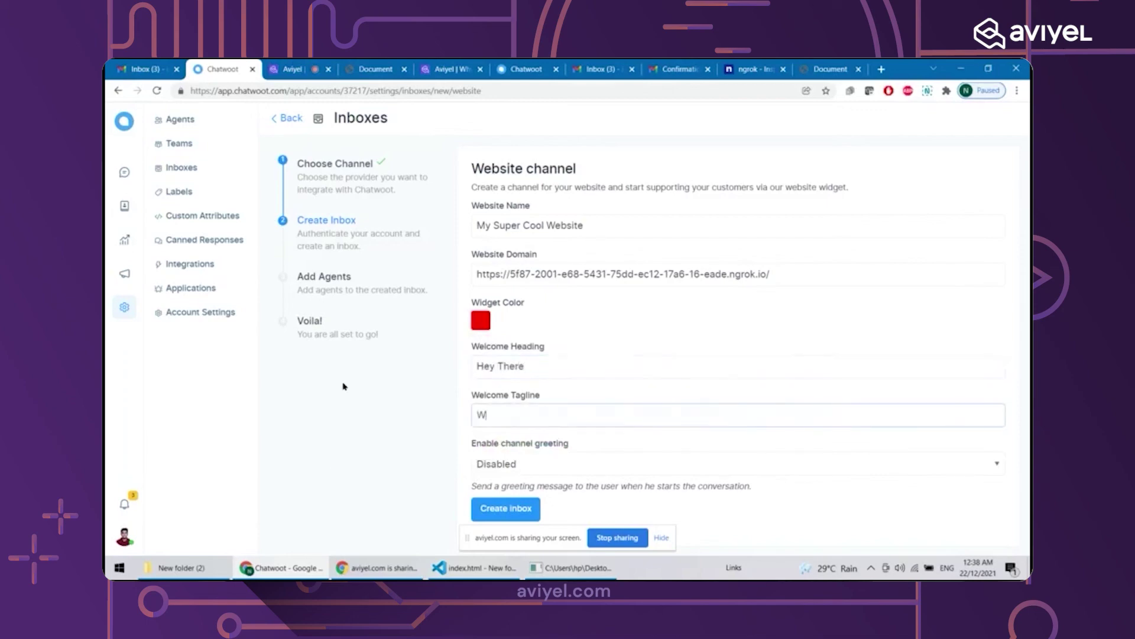
pyautogui.write('e are the best company ion the')
pyautogui.press('BackSpace')
pyautogui.press('BackSpace')
pyautogui.press('BackSpace')
pyautogui.press('BackSpace')
pyautogui.press('BackSpace')
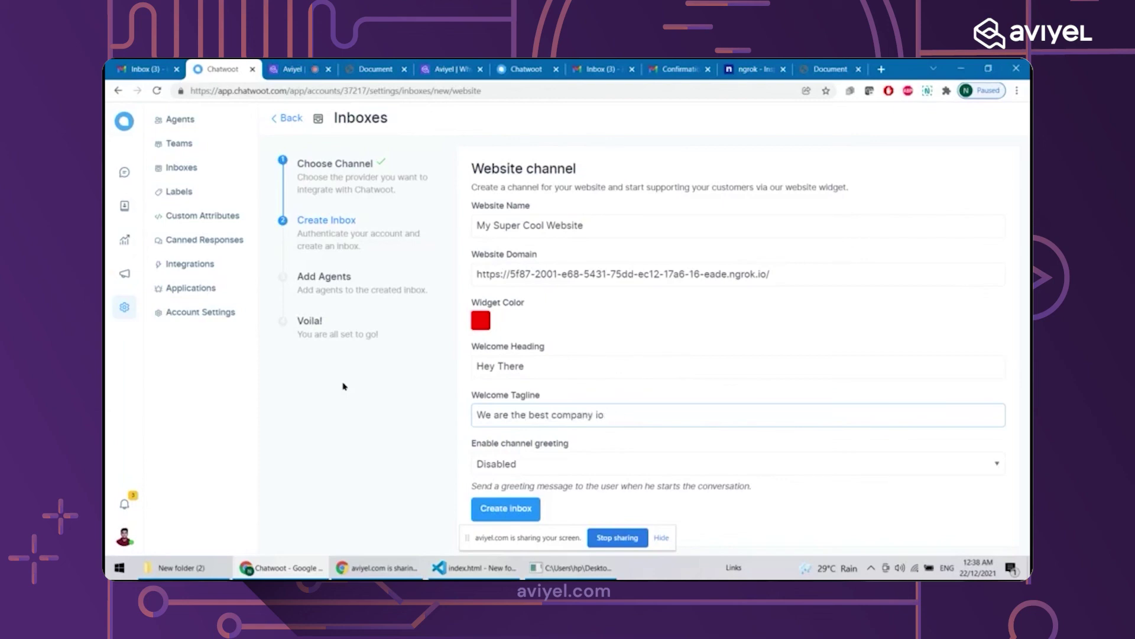
pyautogui.press('BackSpace')
pyautogui.write('n the universie, like seriously.')
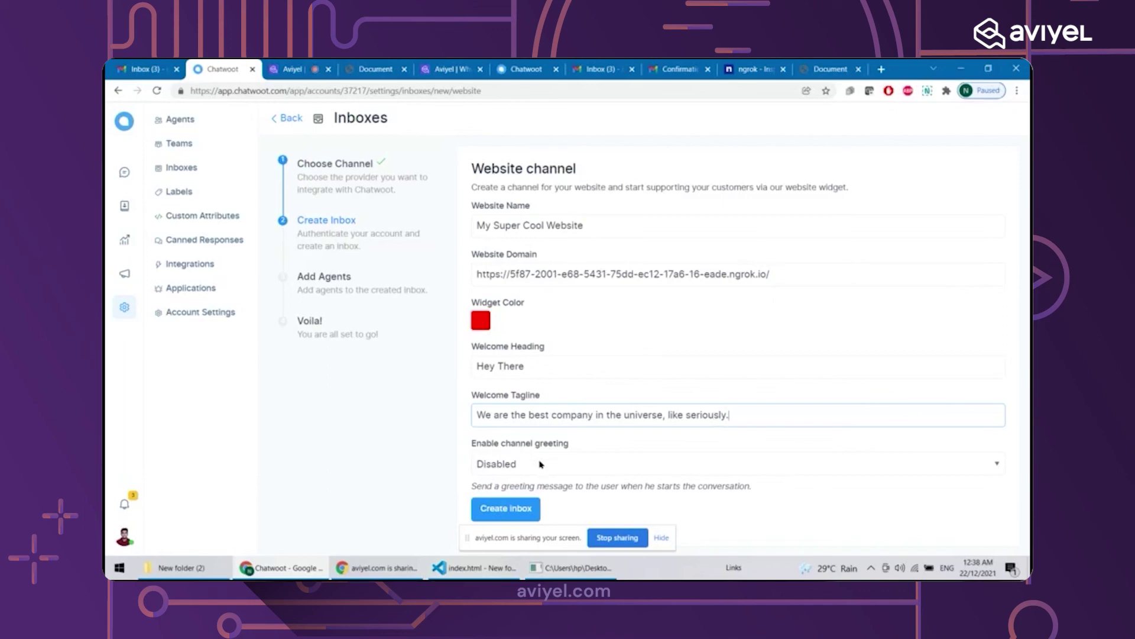
# Keep the channel greeting Disabled and create the inbox
pyautogui.click(541, 464)
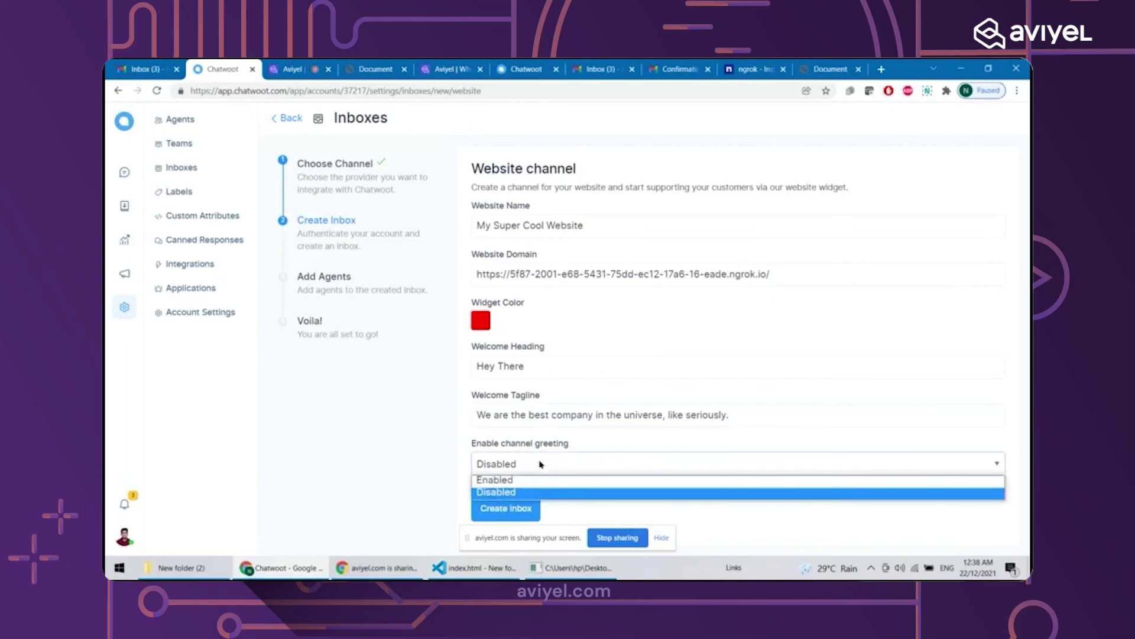
pyautogui.click(540, 464)
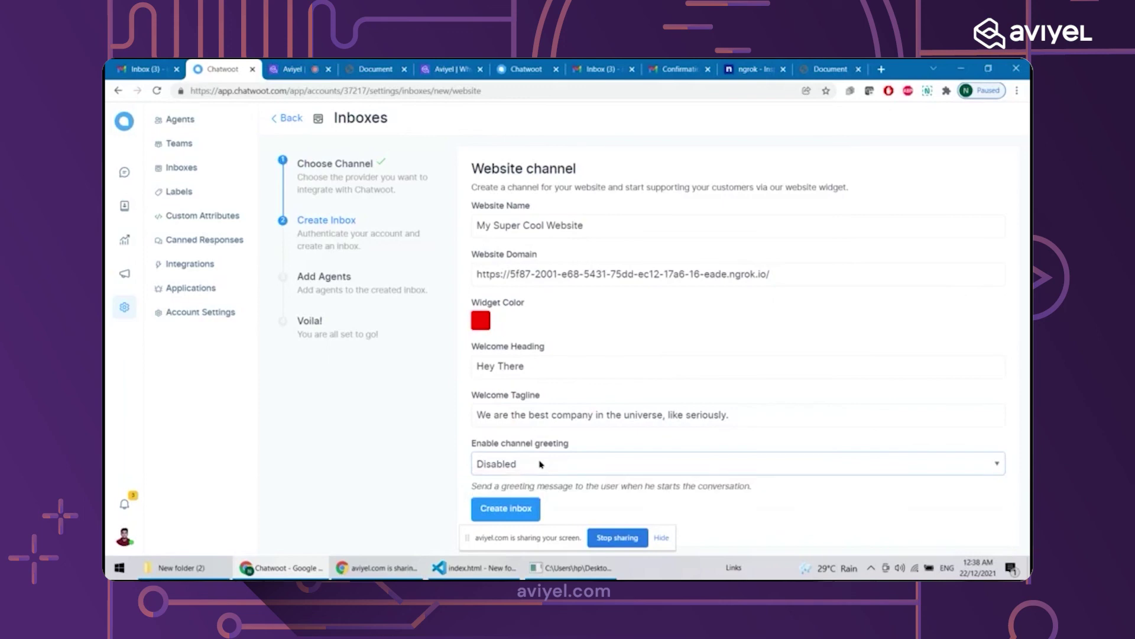
pyautogui.click(519, 509)
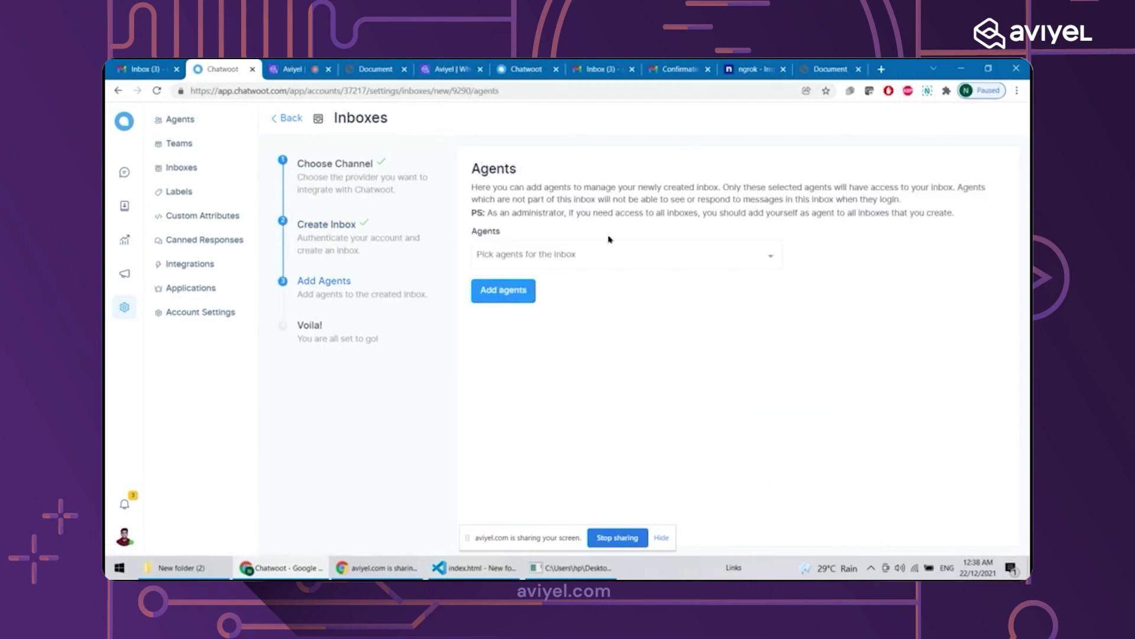
# Select the available agent for the website inbox and add them
pyautogui.click(617, 261)
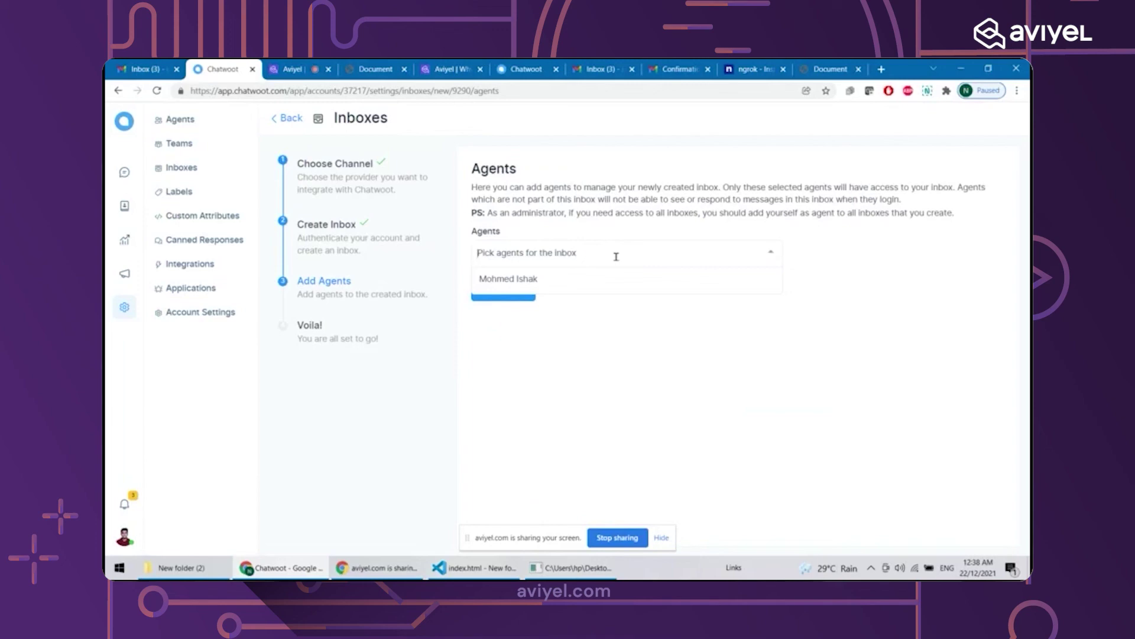
pyautogui.click(616, 284)
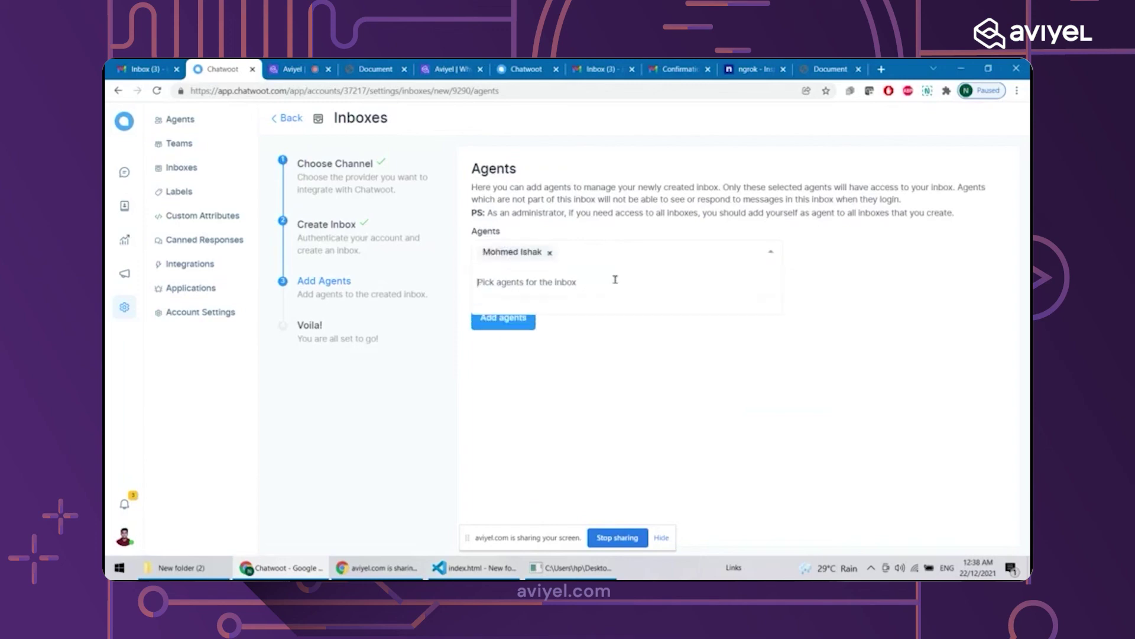
pyautogui.click(572, 371)
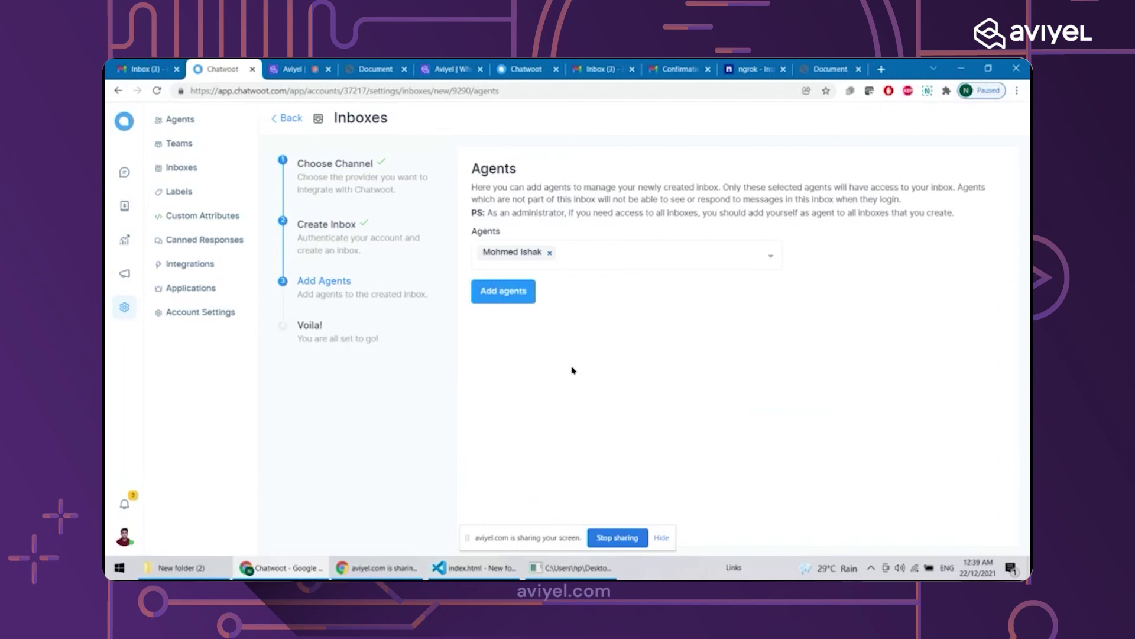
pyautogui.click(509, 291)
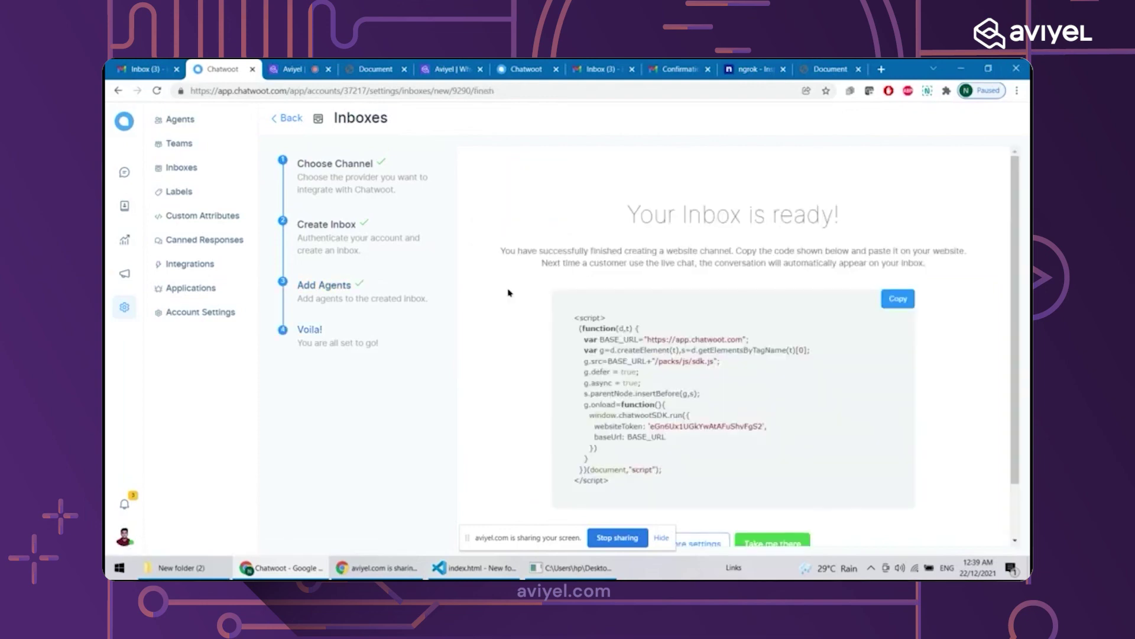
# Copy the inbox's widget embed script and switch to index.html in VS Code
pyautogui.scroll(-1, 508, 292)
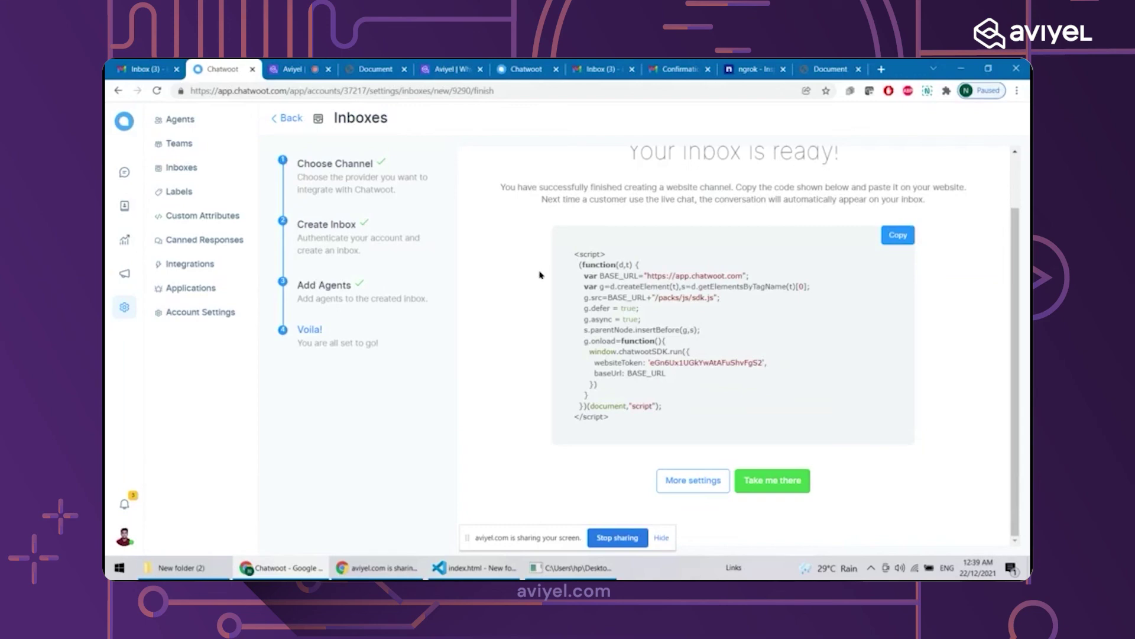
pyautogui.click(900, 236)
pyautogui.click(900, 237)
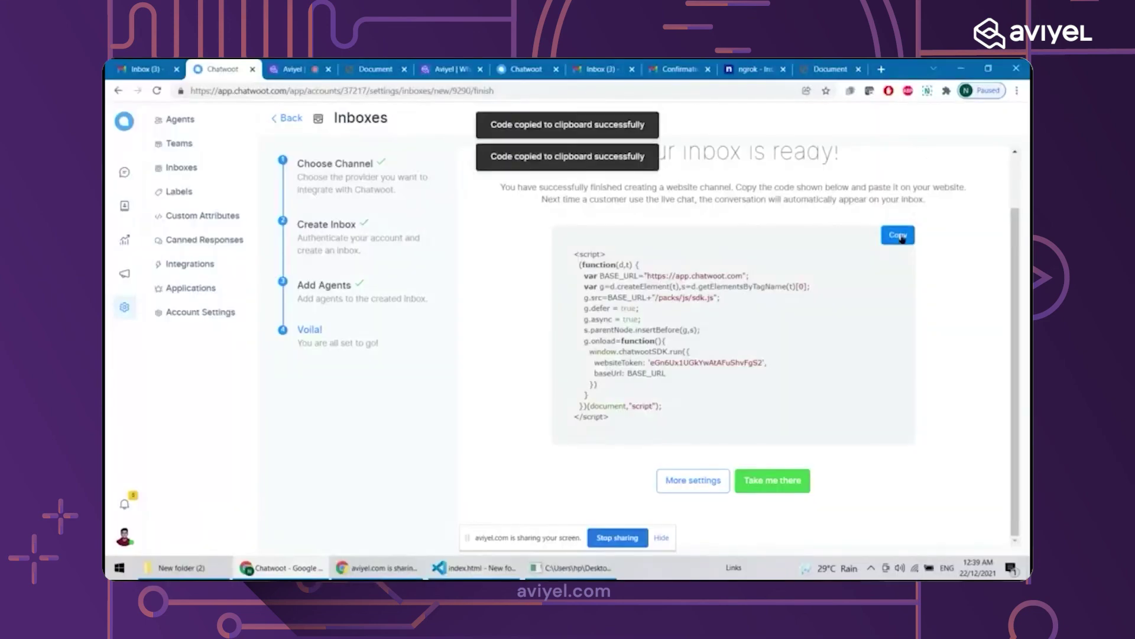
pyautogui.click(474, 569)
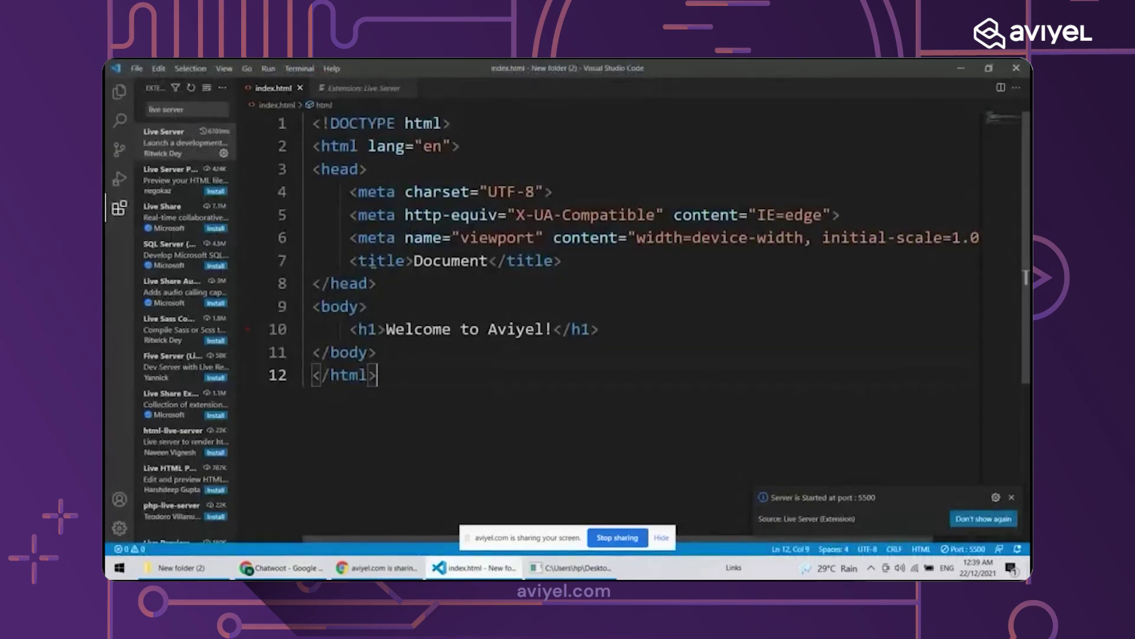
# Paste the Chatwoot widget script below the h1 heading and remove surrounding blank lines
pyautogui.click(659, 322)
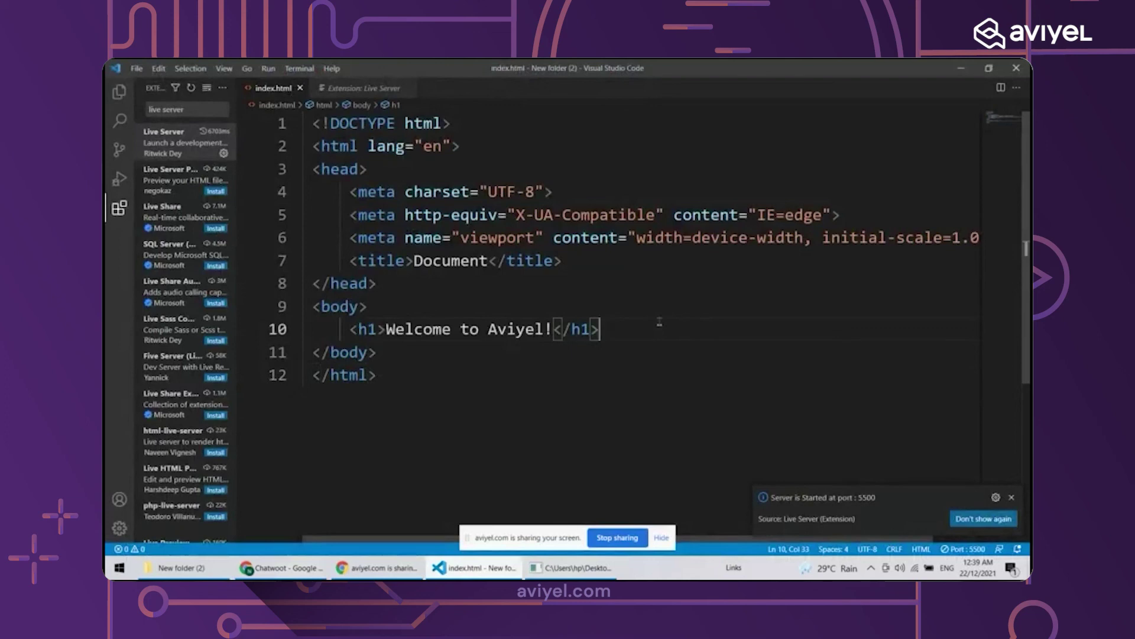
pyautogui.press('Return')
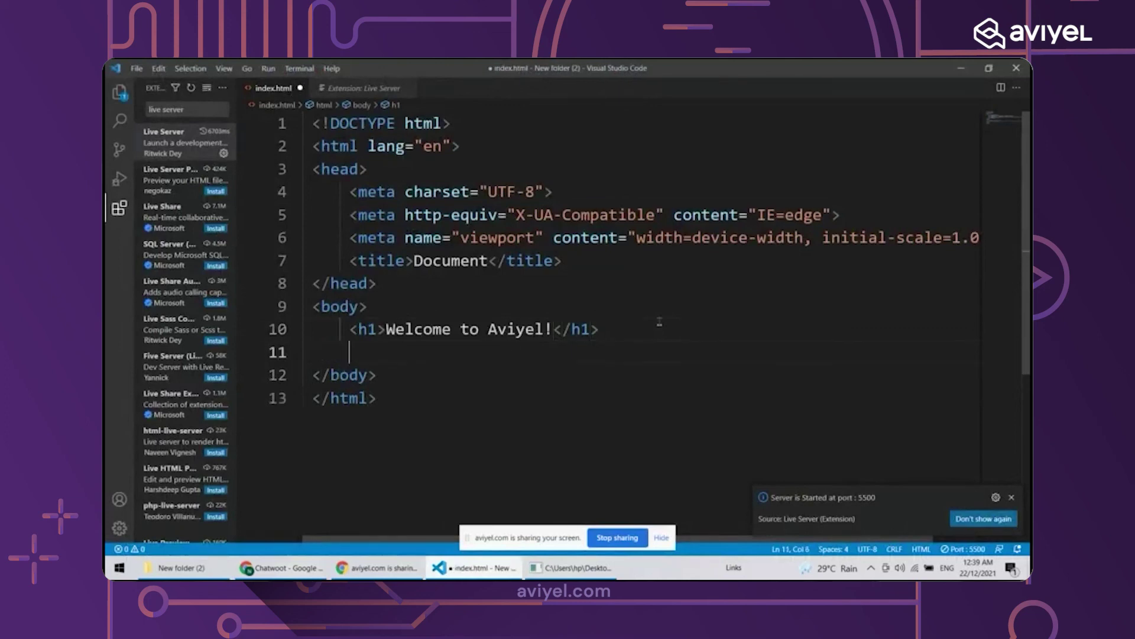
pyautogui.write('<')
pyautogui.press('BackSpace')
pyautogui.hotkey('ctrl', 'v')
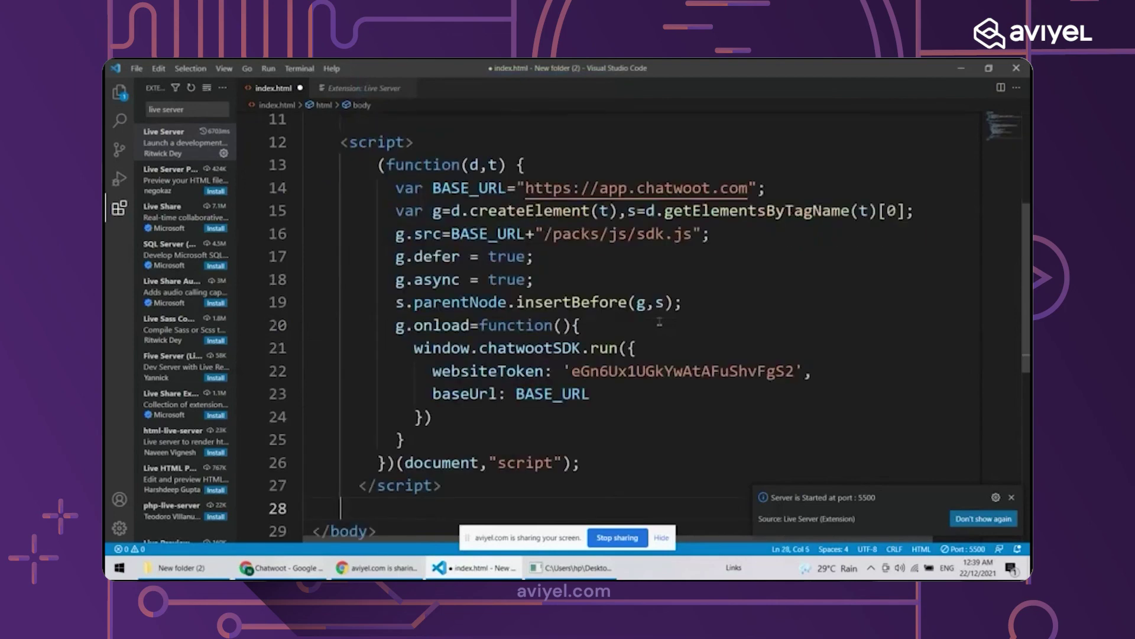
pyautogui.press('BackSpace')
pyautogui.press('BackSpace')
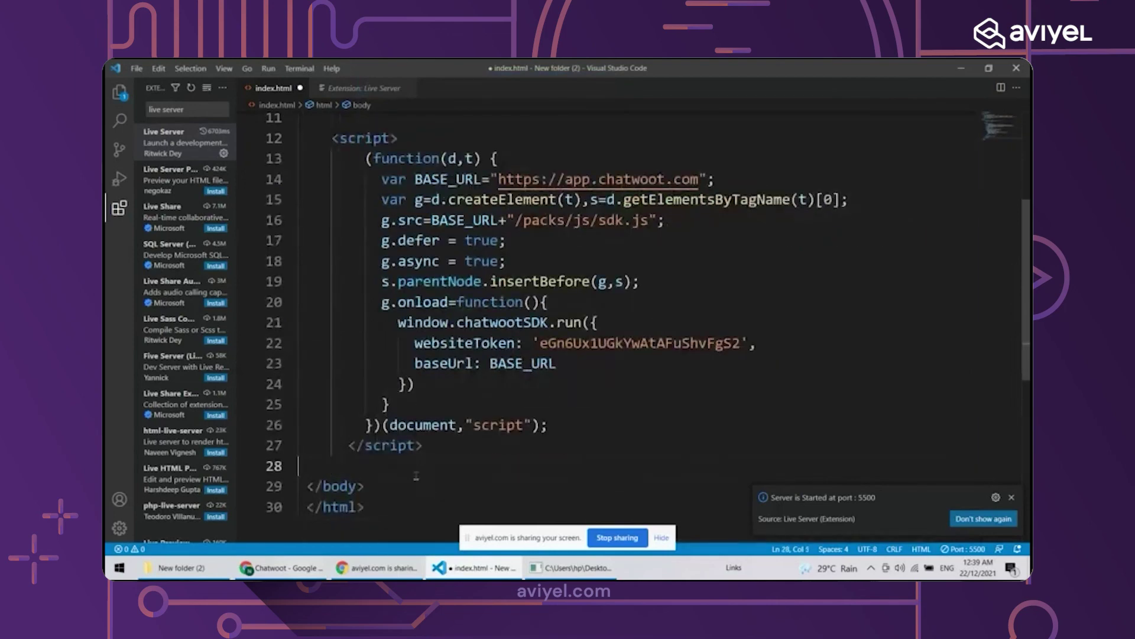
pyautogui.scroll(1, 416, 475)
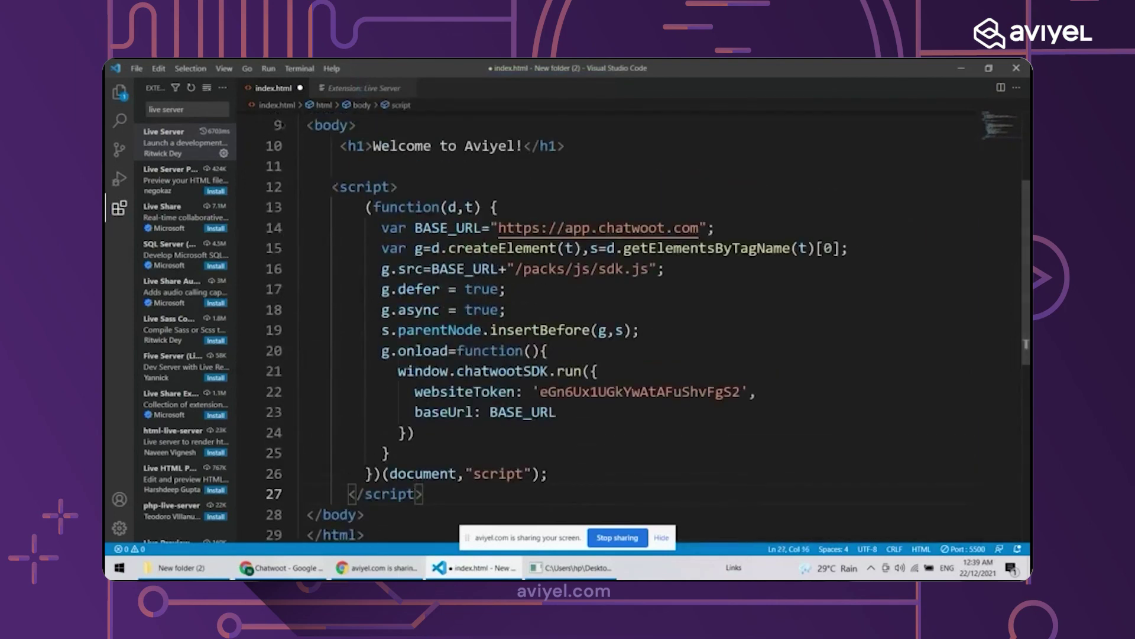
pyautogui.click(330, 168)
pyautogui.press('BackSpace')
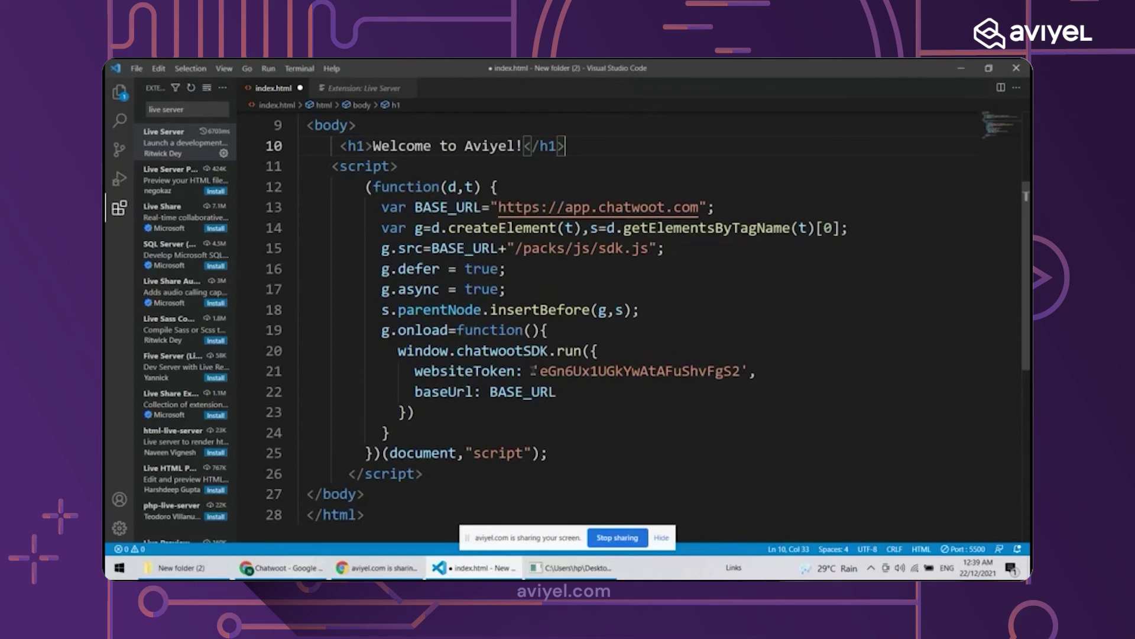
# Confirm the websiteToken string is intact, save index.html, and return to the browser
pyautogui.moveTo(533, 371); pyautogui.dragTo(750, 371)
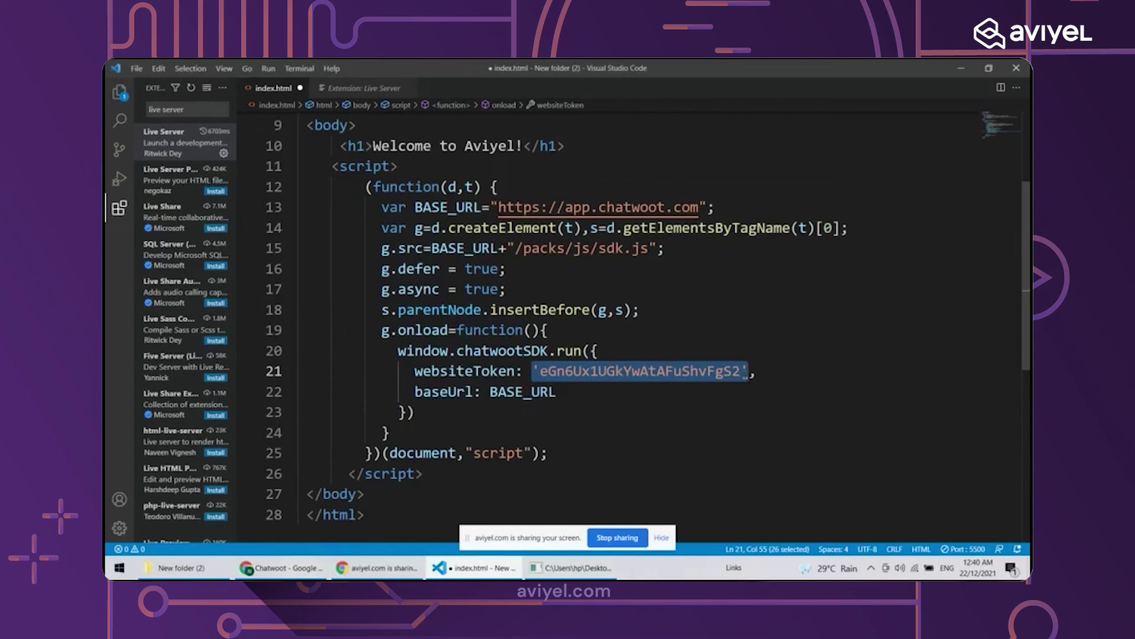
pyautogui.moveTo(733, 371); pyautogui.dragTo(535, 371)
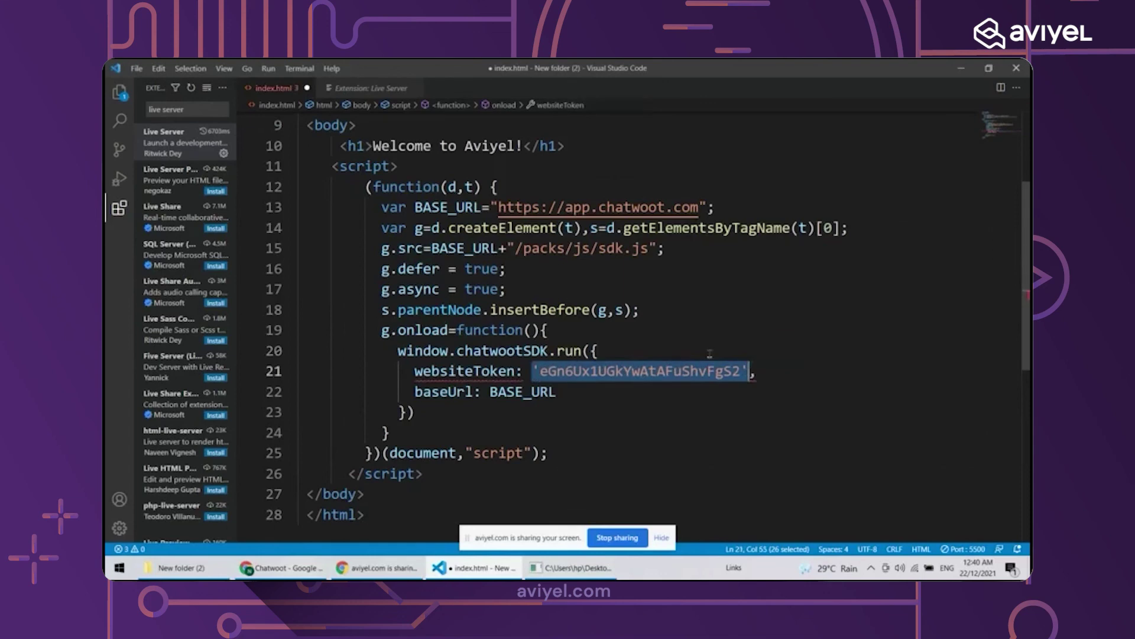
pyautogui.click(654, 476)
pyautogui.keyDown('ctrl'); pyautogui.scroll(-2, 653, 476); pyautogui.keyUp('ctrl')
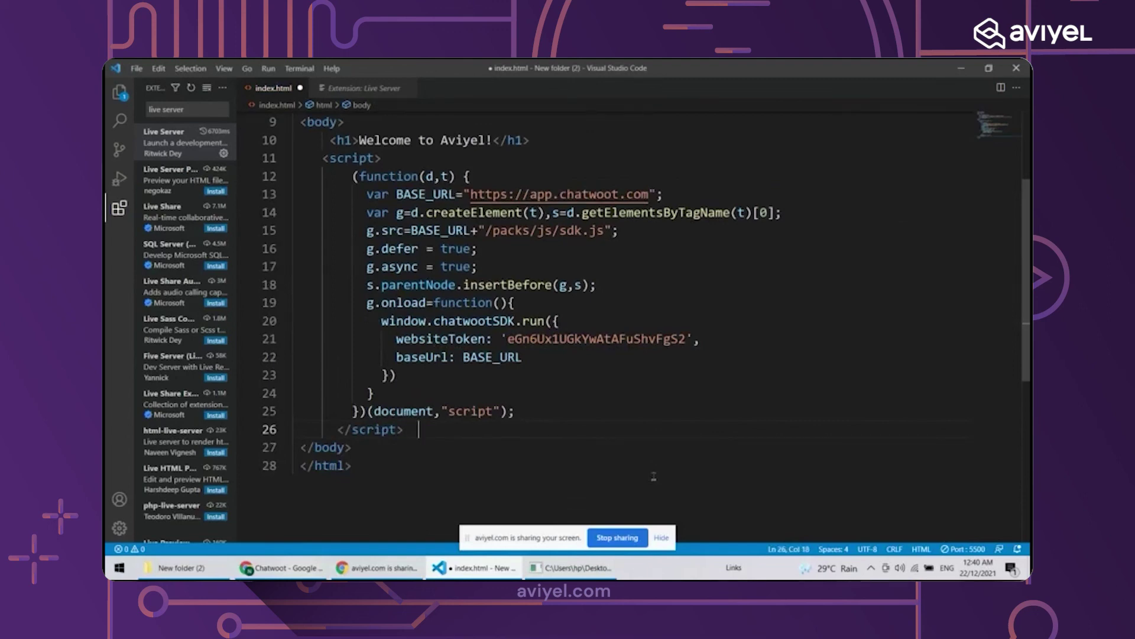
pyautogui.hotkey('ctrl', 's')
pyautogui.click(382, 567)
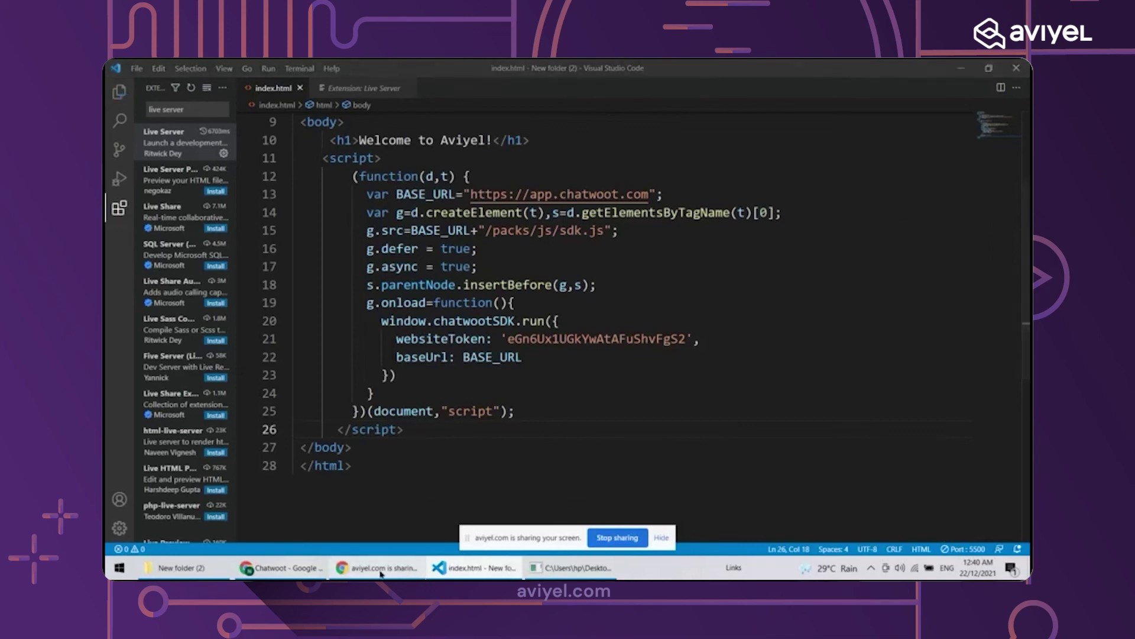
pyautogui.click(322, 568)
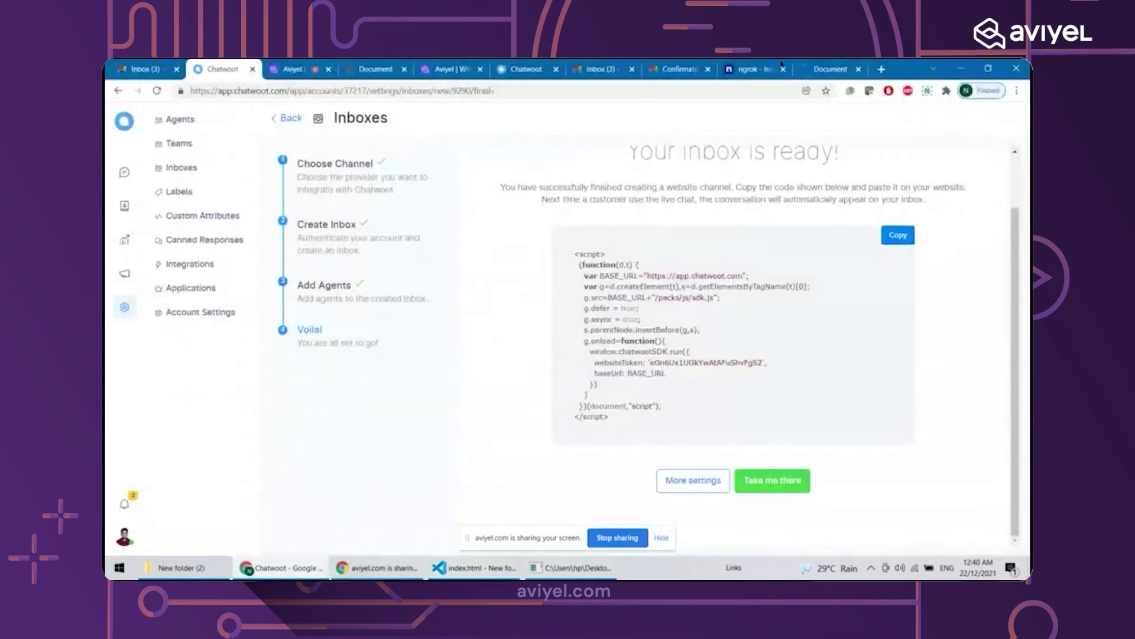
# Reload the ngrok-served Welcome to Aviyel! tab so the red chat bubble loads
pyautogui.hotkey('ctrl', '9')
pyautogui.press('F5')
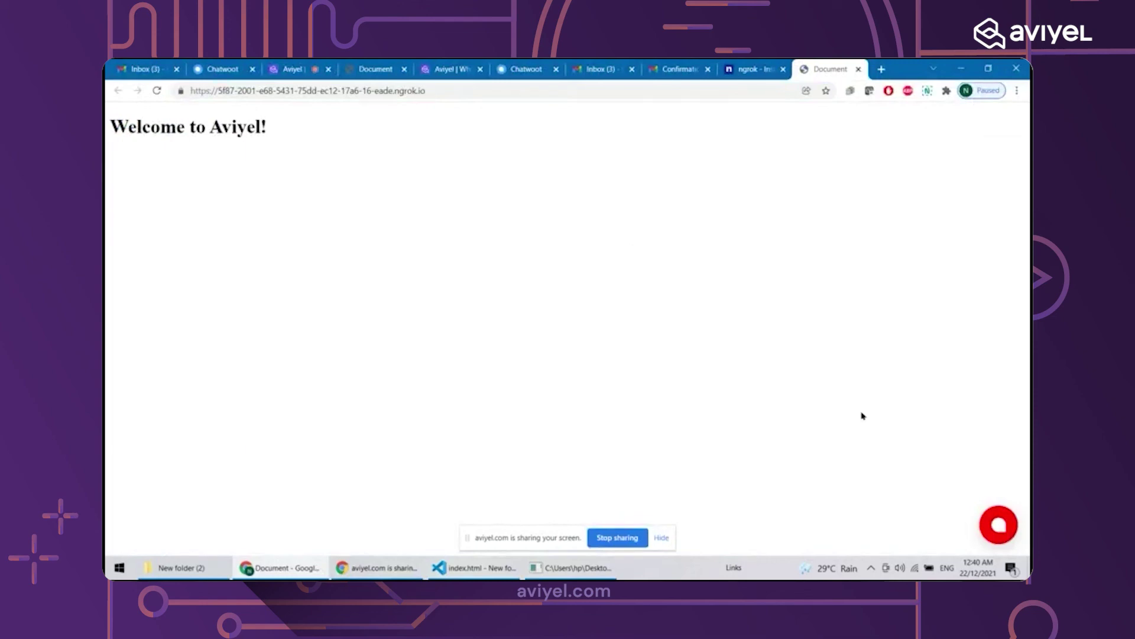
# Start a widget conversation and send a message introducing the visitor and asking to fix a product problem
pyautogui.click(994, 518)
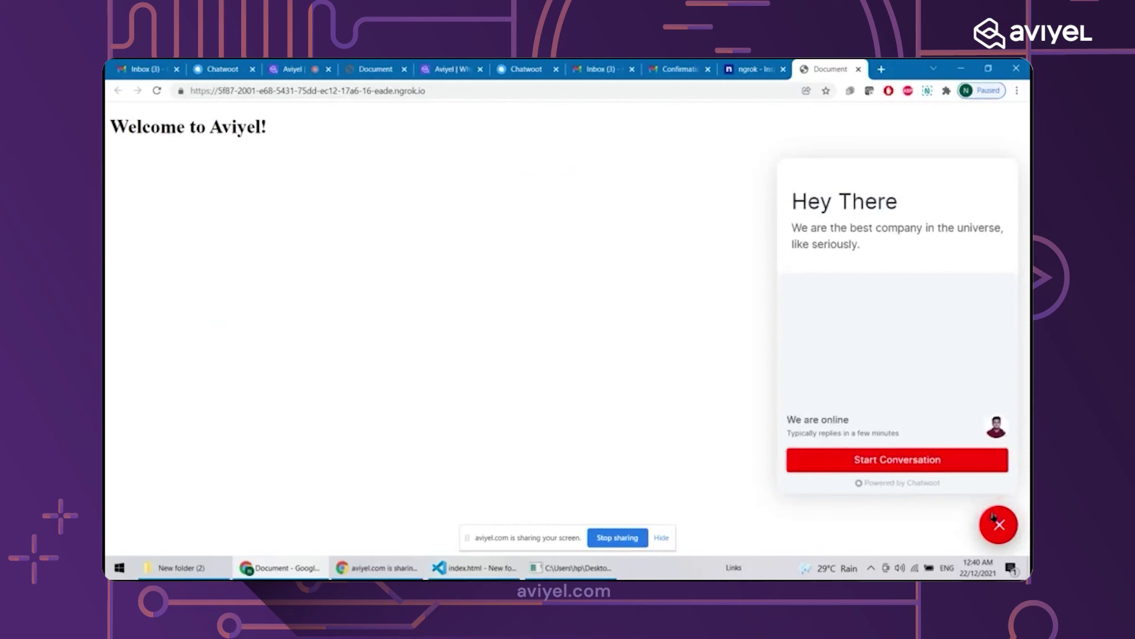
pyautogui.click(856, 464)
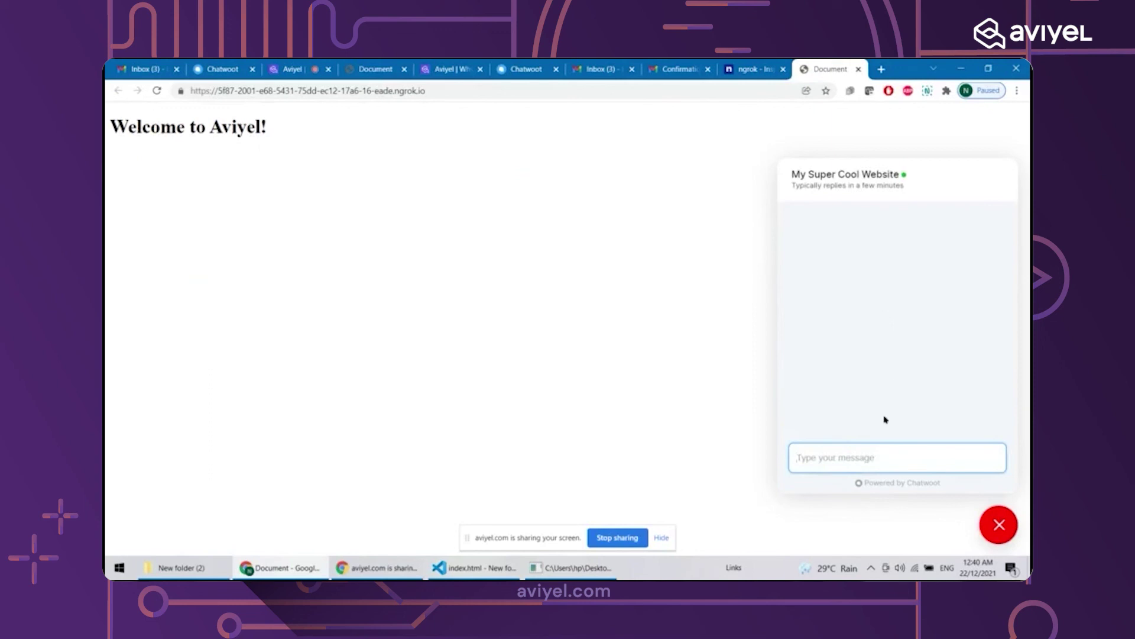
pyautogui.write('Hey my name is Ishak and I have a pron')
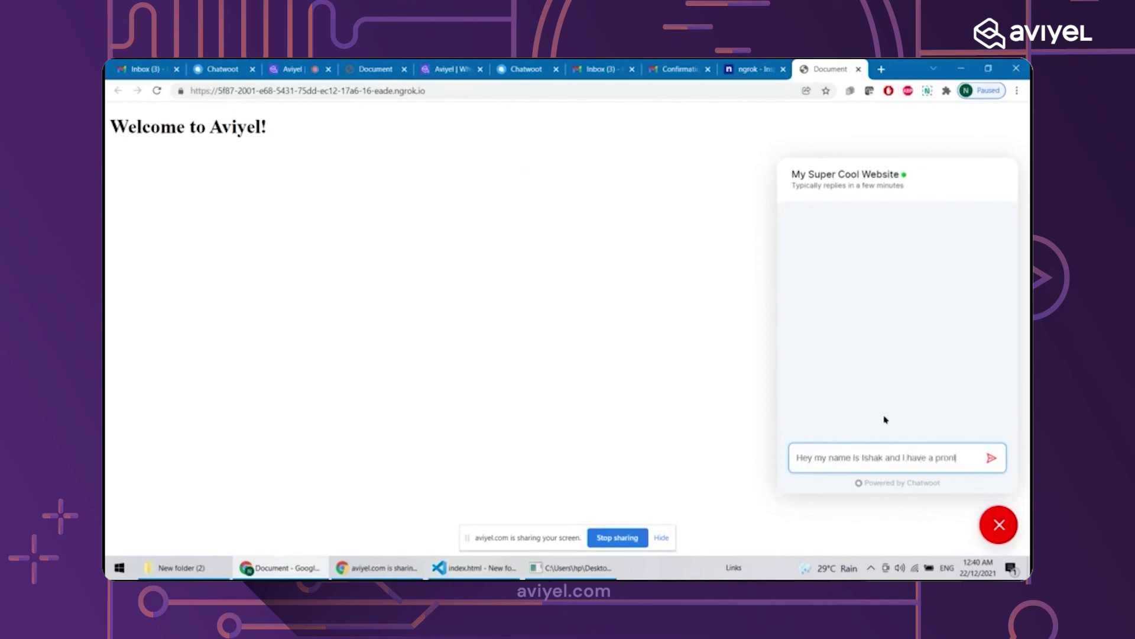
pyautogui.press('BackSpace')
pyautogui.write('blem with ')
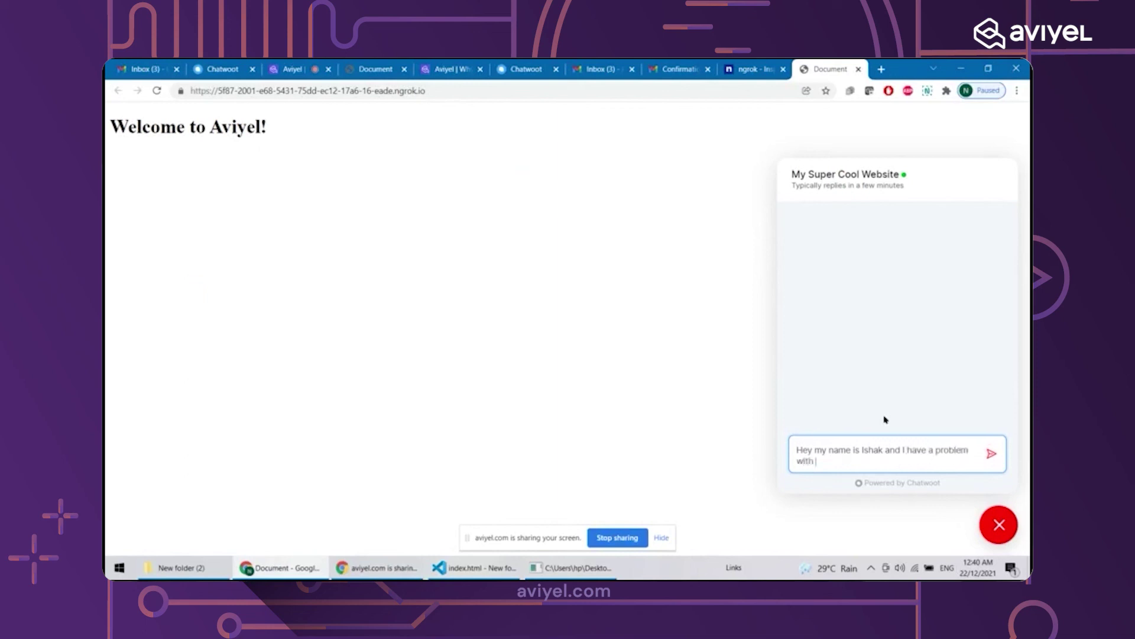
pyautogui.write('your product. PleaSE FI X T')
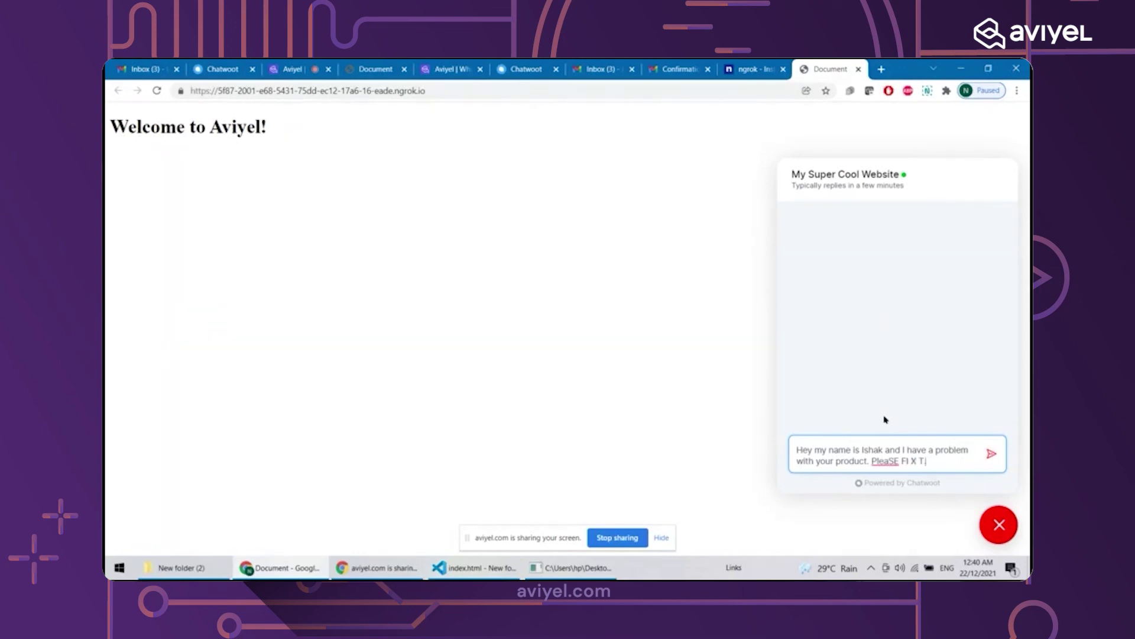
pyautogui.write('I')
pyautogui.press('BackSpace')
pyautogui.press('BackSpace')
pyautogui.write('IT.')
pyautogui.click(990, 452)
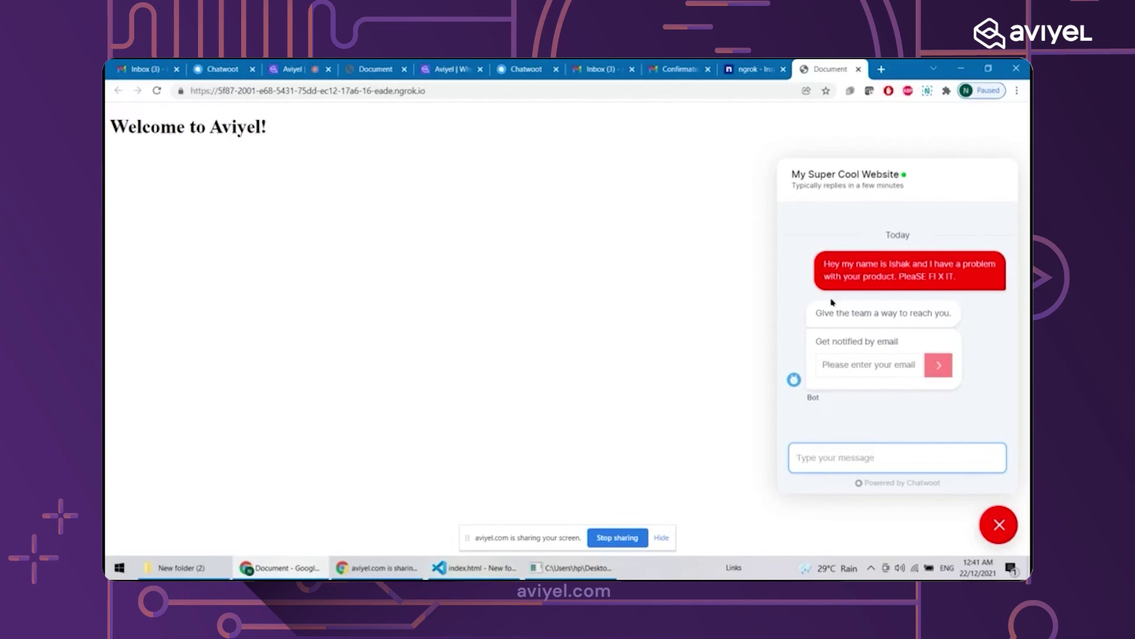
# Type the visitor's name into the bot's email field, then clear it
pyautogui.moveTo(829, 264); pyautogui.dragTo(920, 264)
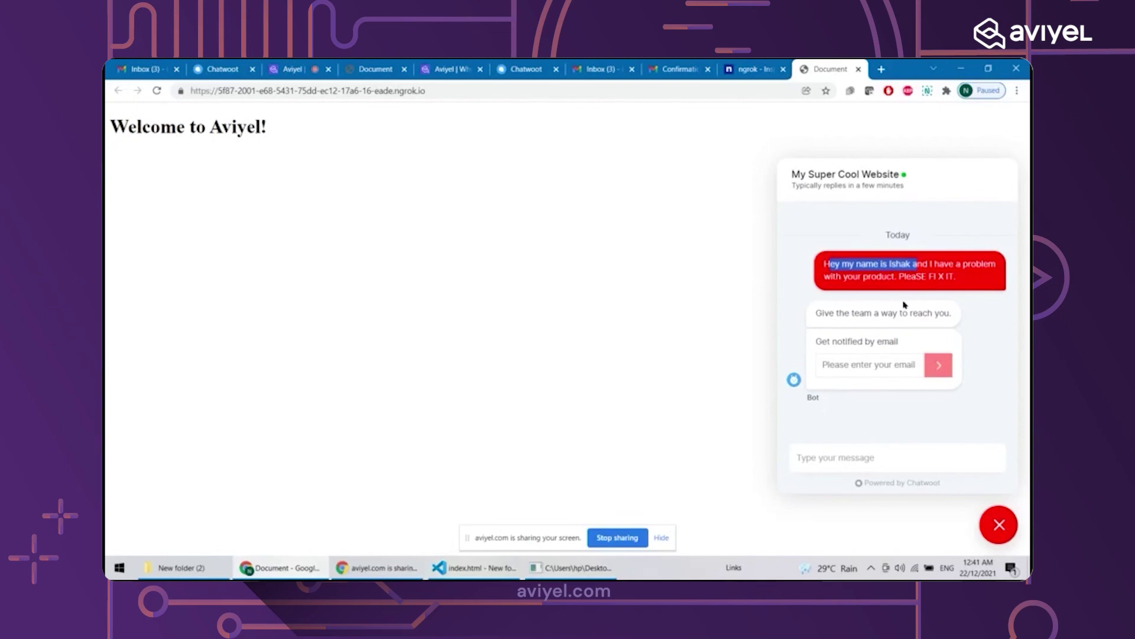
pyautogui.click(865, 365)
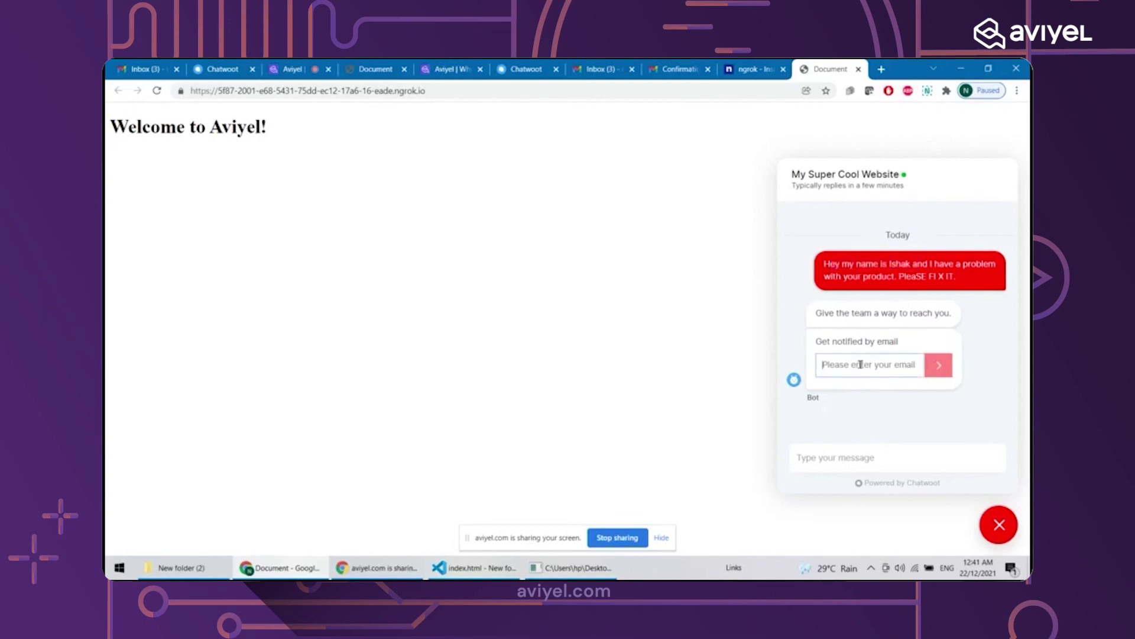
pyautogui.write('Ishakmohmed')
pyautogui.press('BackSpace')
pyautogui.press('BackSpace')
pyautogui.press('BackSpace')
pyautogui.press('BackSpace')
pyautogui.press('BackSpace')
pyautogui.press('BackSpace')
pyautogui.press('BackSpace')
pyautogui.press('BackSpace')
pyautogui.press('BackSpace')
pyautogui.press('BackSpace')
# Open the new visitor conversation in the website inbox on the Chatwoot dashboard
pyautogui.click(201, 65)
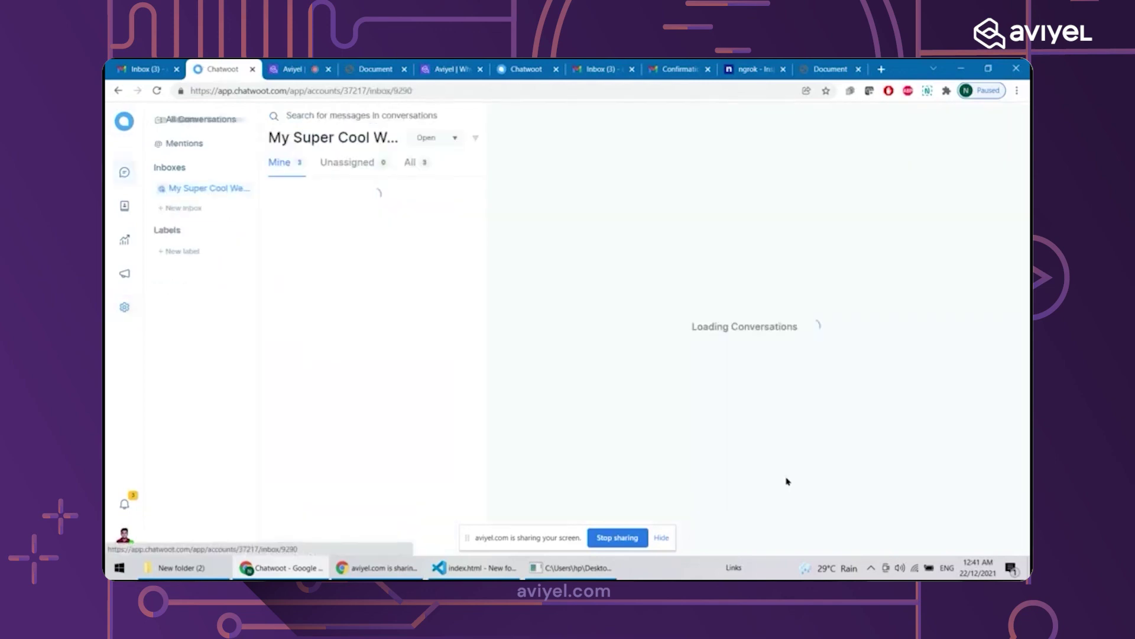
pyautogui.click(785, 480)
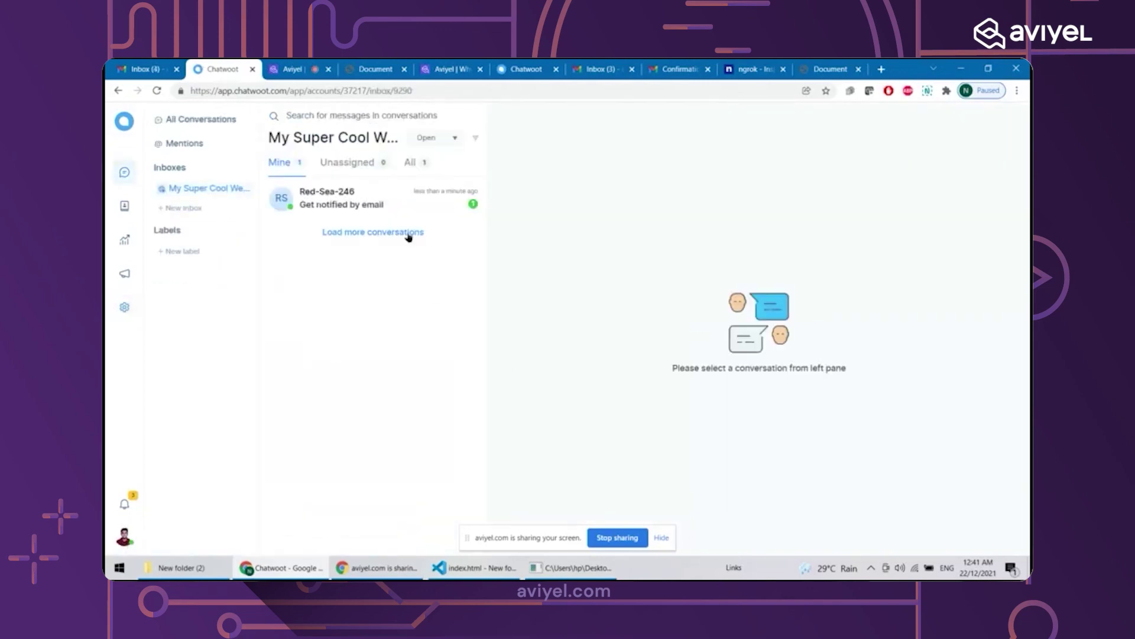
pyautogui.click(396, 213)
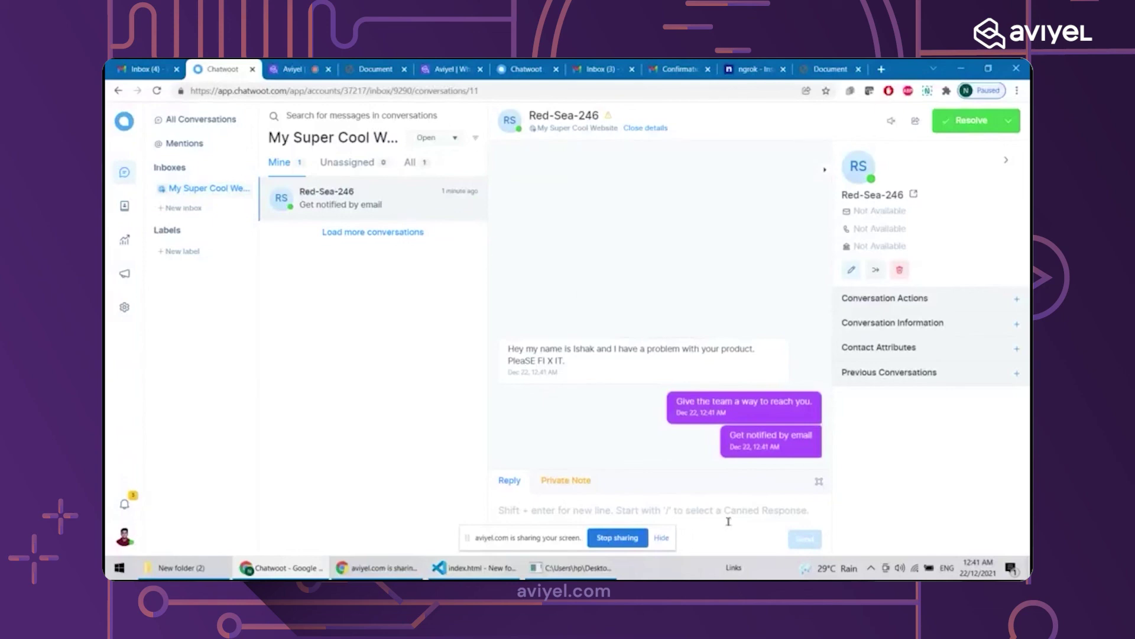
pyautogui.moveTo(508, 346); pyautogui.dragTo(599, 358)
# Send the replies 'yeah we fixed it' and 'all good', then check them in the page's widget
pyautogui.click(599, 358)
pyautogui.write('yeah')
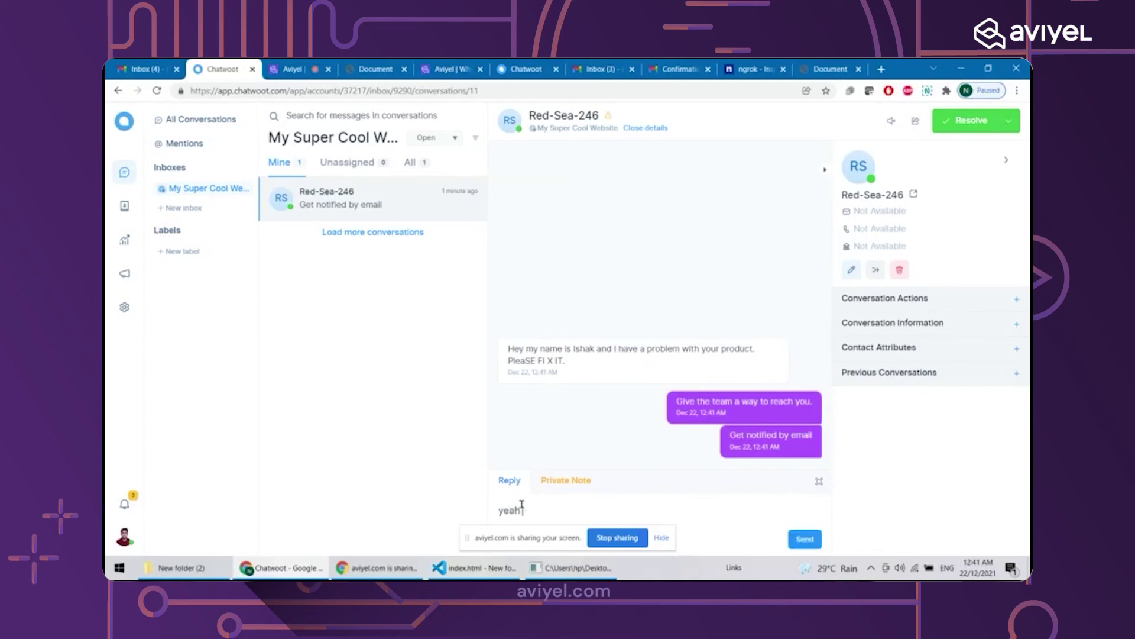
pyautogui.write(' we fixed it')
pyautogui.press('Return')
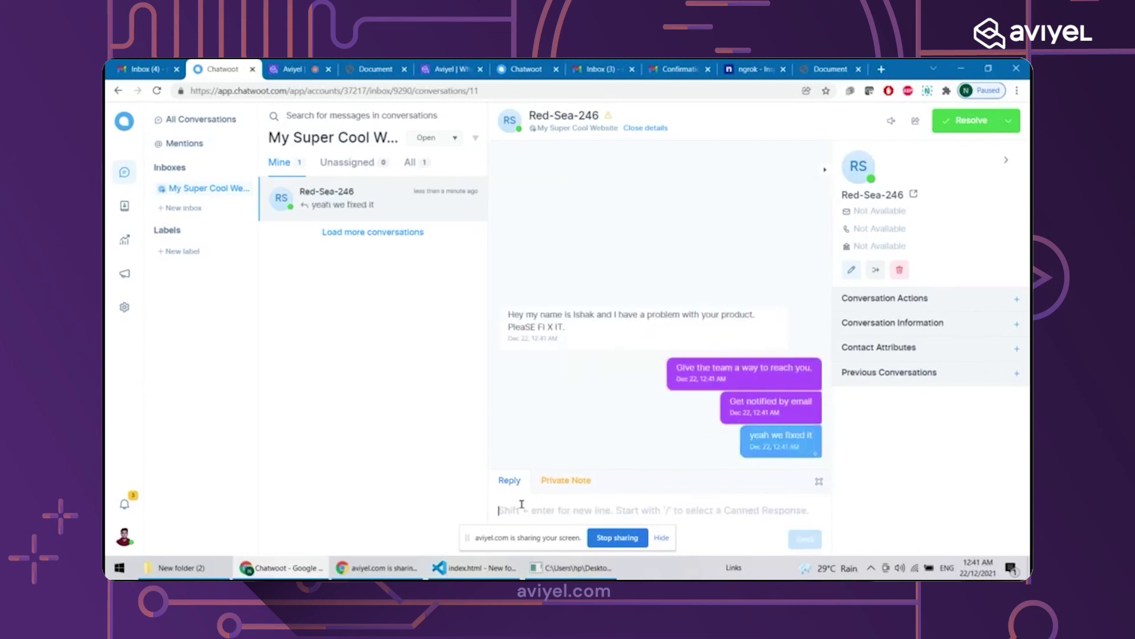
pyautogui.write('all good')
pyautogui.press('Return')
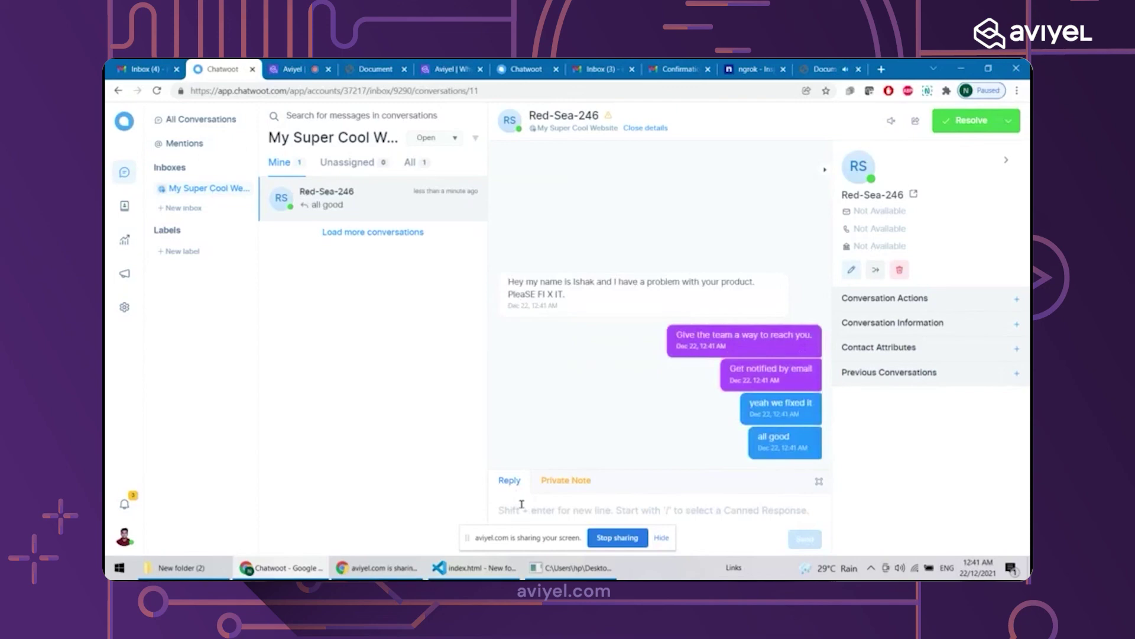
pyautogui.click(827, 69)
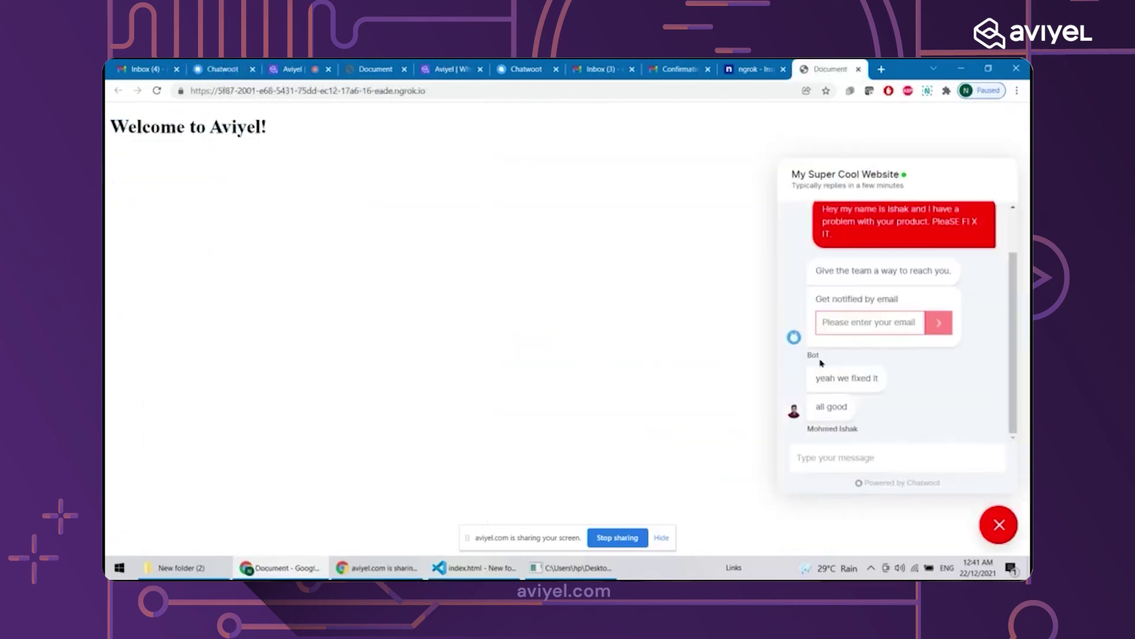